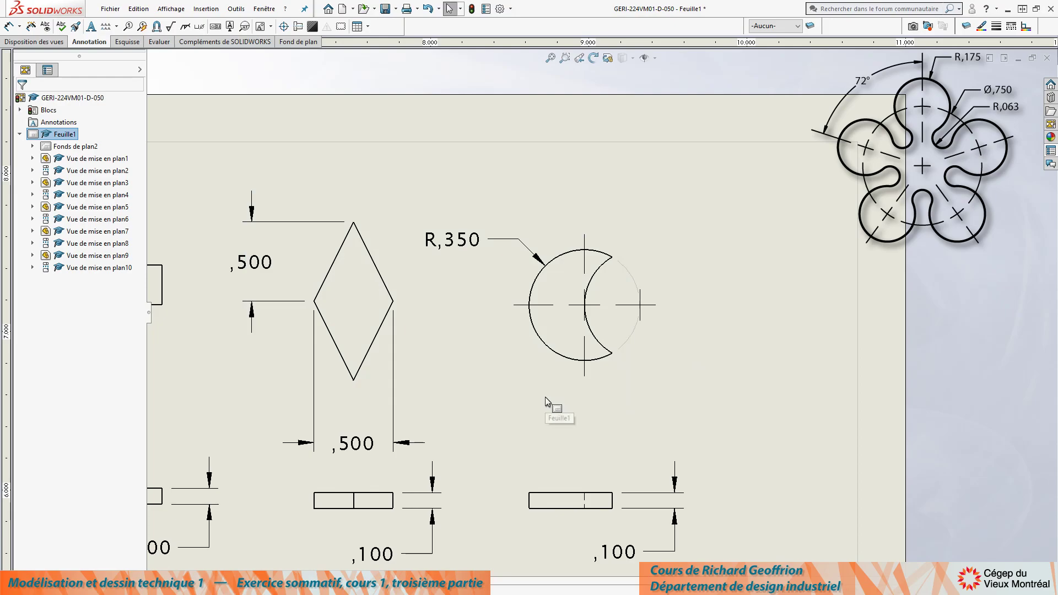
Step: Open the part GERI-224VM01-D-055.SLDPRT and edit its sketch Esquisse1
{"action": "key", "text": "ctrl+o"}
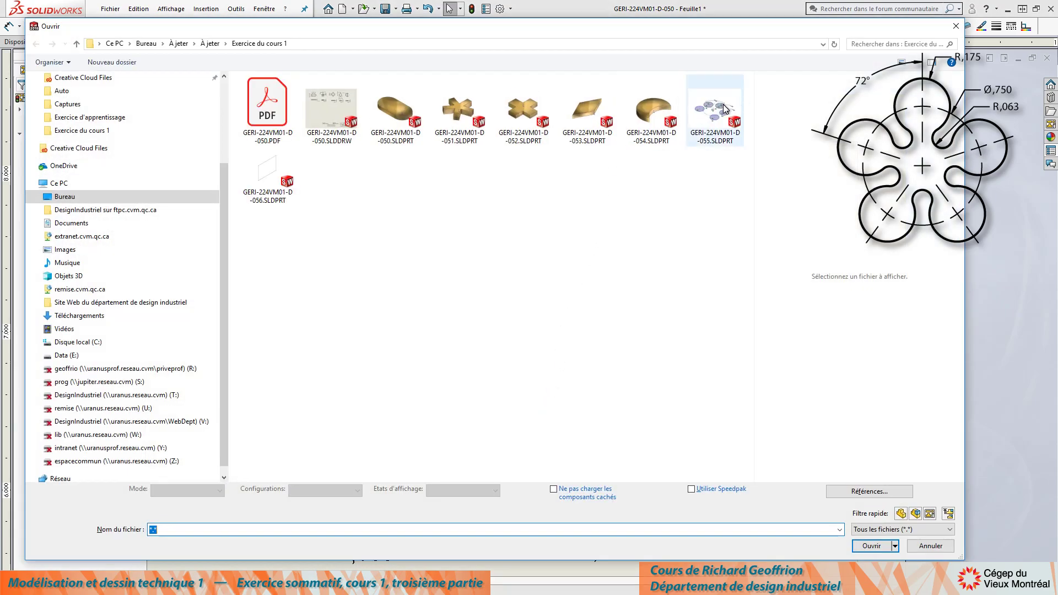
{"action": "double_click", "coordinate": [727, 108]}
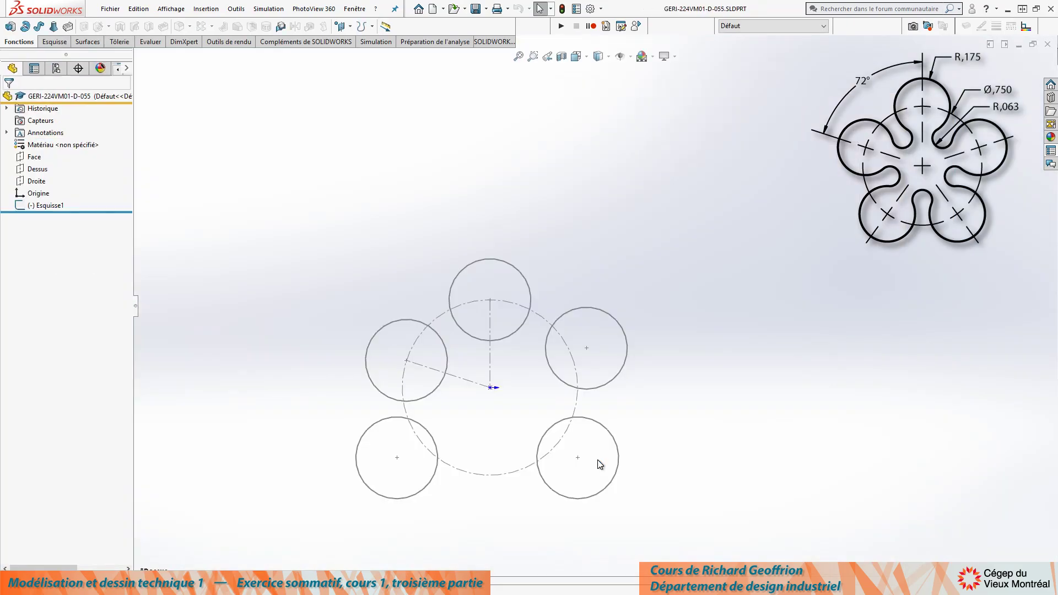
{"action": "left_click", "coordinate": [48, 205]}
{"action": "right_click", "coordinate": [47, 205]}
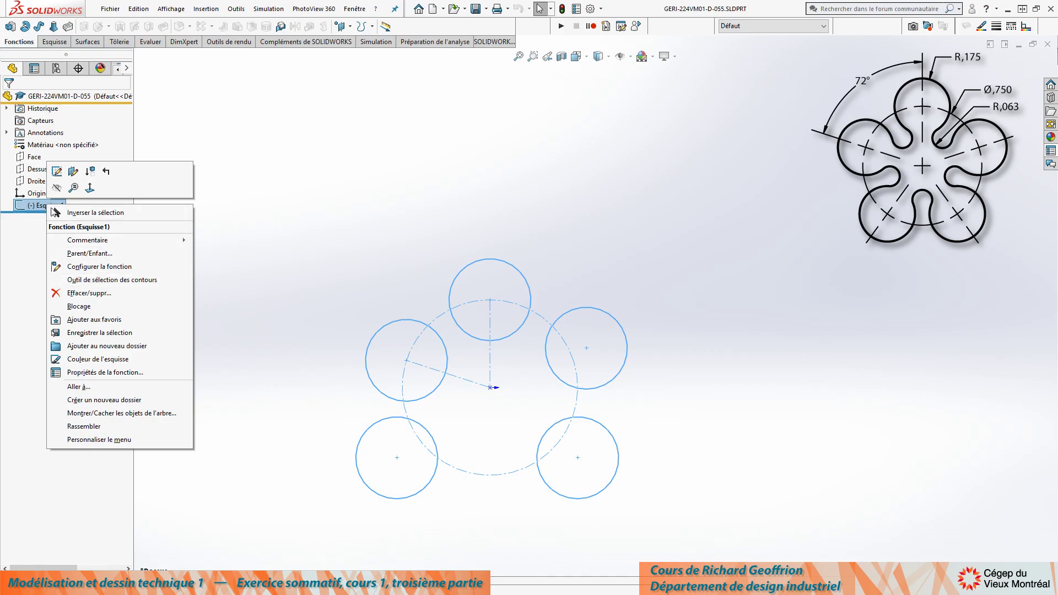
{"action": "left_click", "coordinate": [57, 171]}
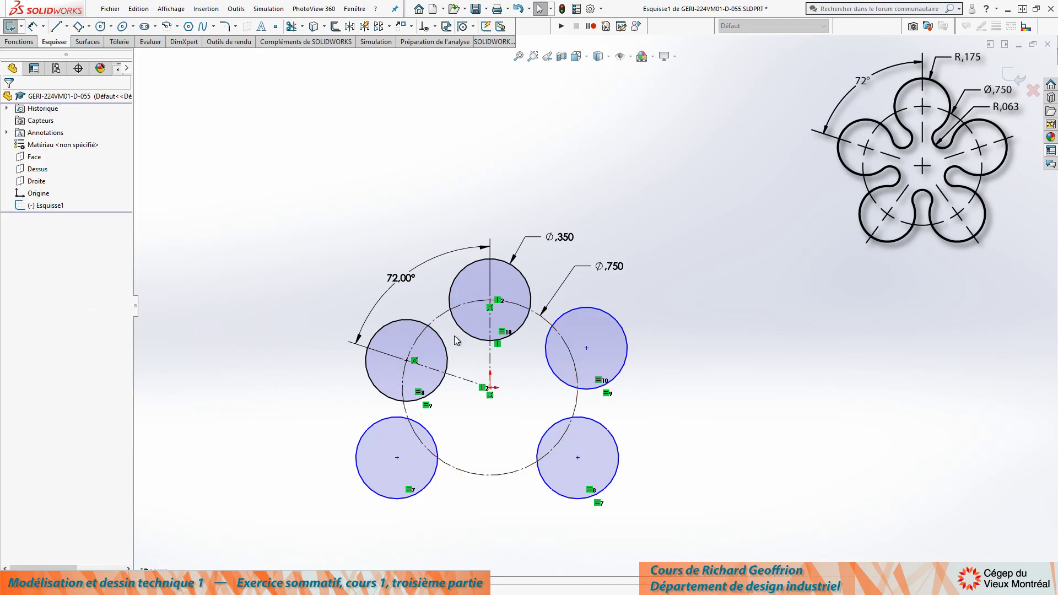
Step: Delete the diameter dimension of the topmost circle in the sketch
{"action": "scroll", "coordinate": [323, 413], "scroll_direction": "down", "scroll_amount": 3}
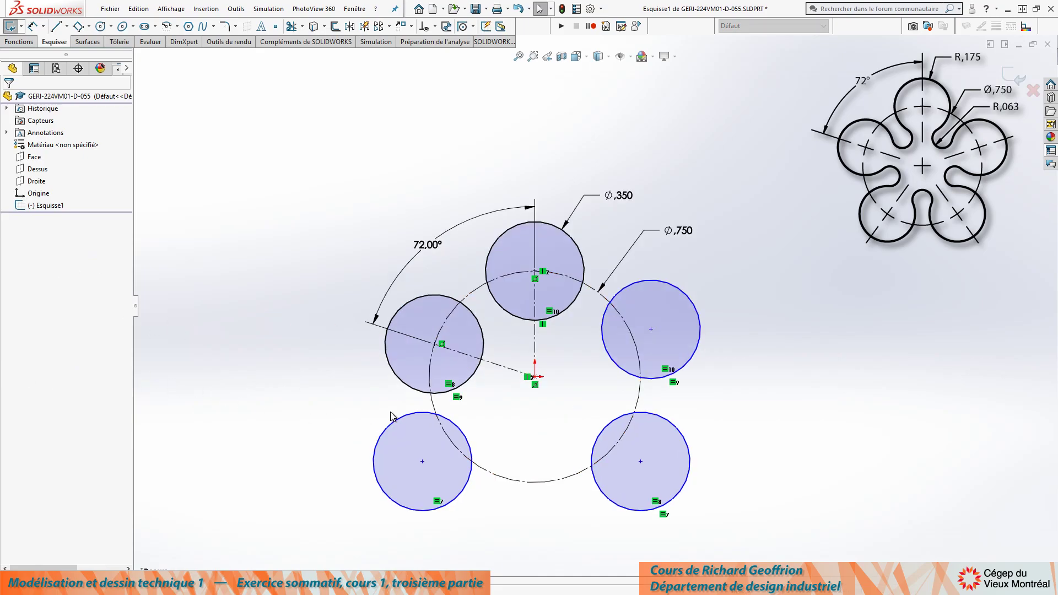
{"action": "middle_click_drag", "start_coordinate": [471, 408], "coordinate": [461, 368], "text": "ctrl"}
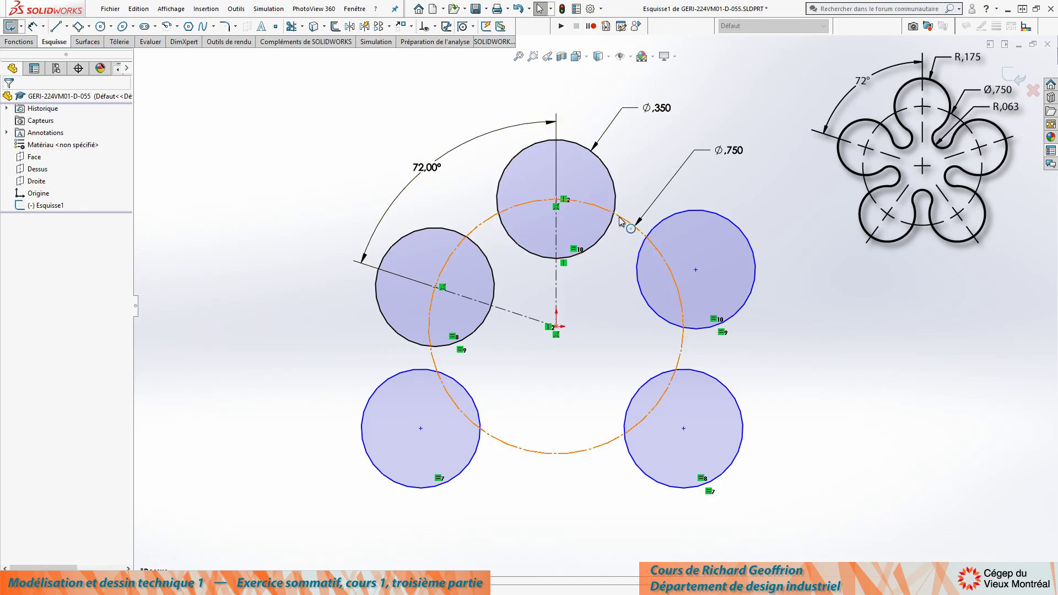
{"action": "left_click", "coordinate": [656, 108]}
{"action": "key", "text": "Delete"}
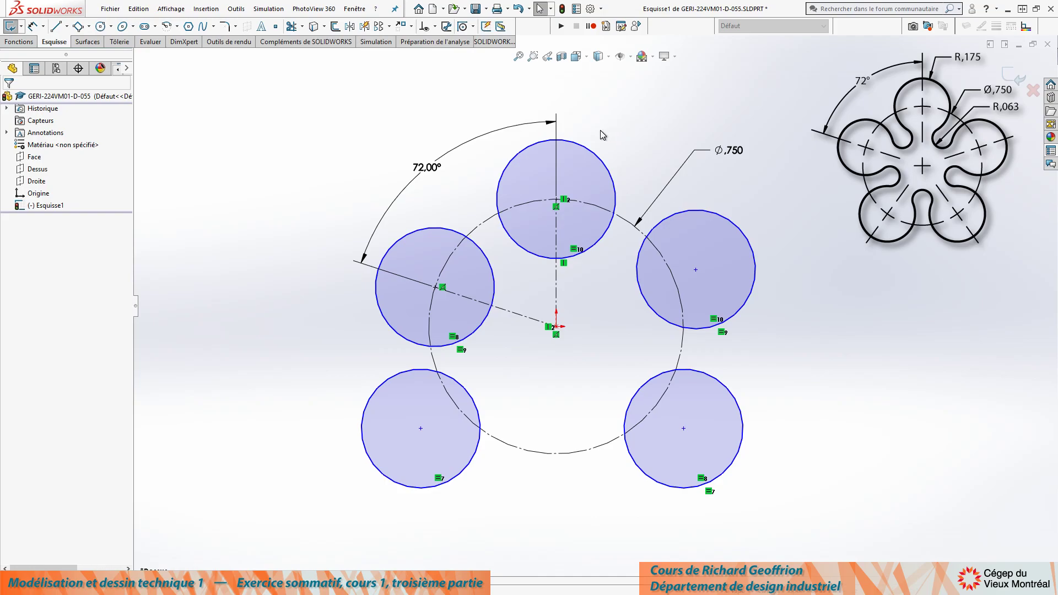
Step: Dimension the topmost circle's diameter with the expression .175*2
{"action": "key", "text": "d"}
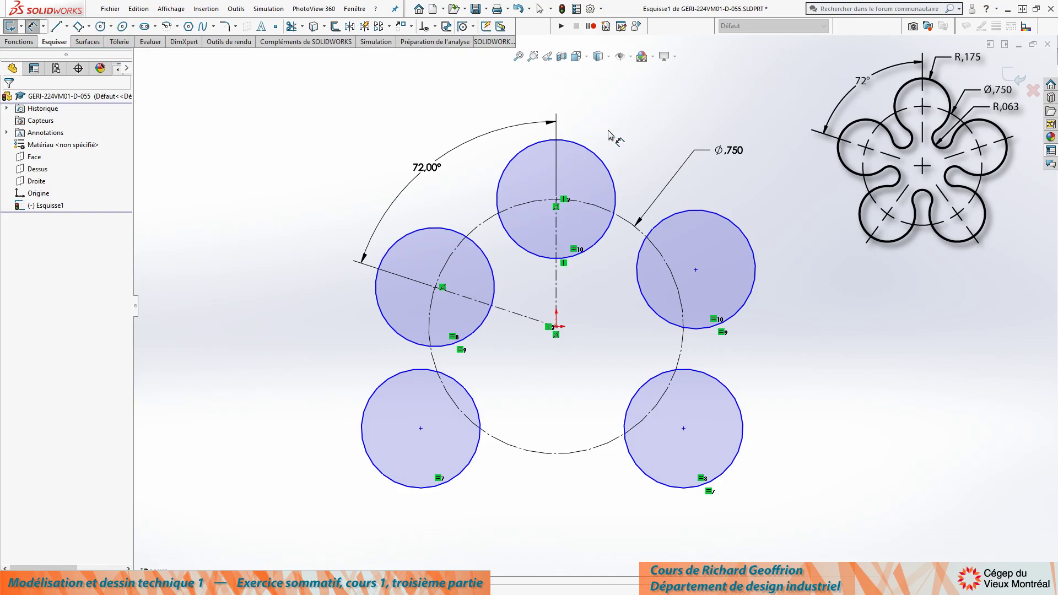
{"action": "left_click", "coordinate": [598, 159]}
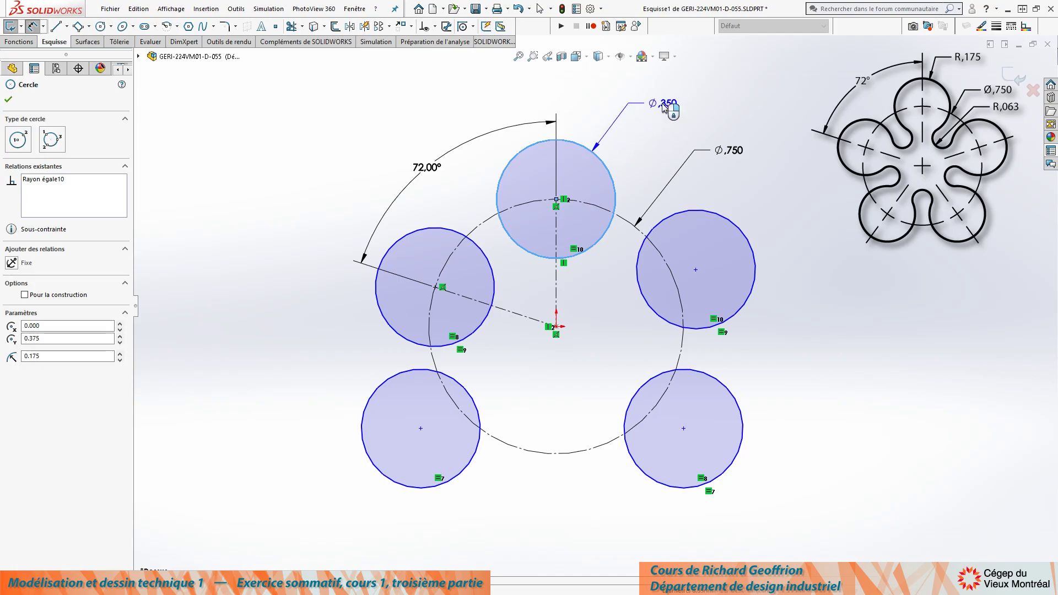
{"action": "left_click", "coordinate": [663, 106]}
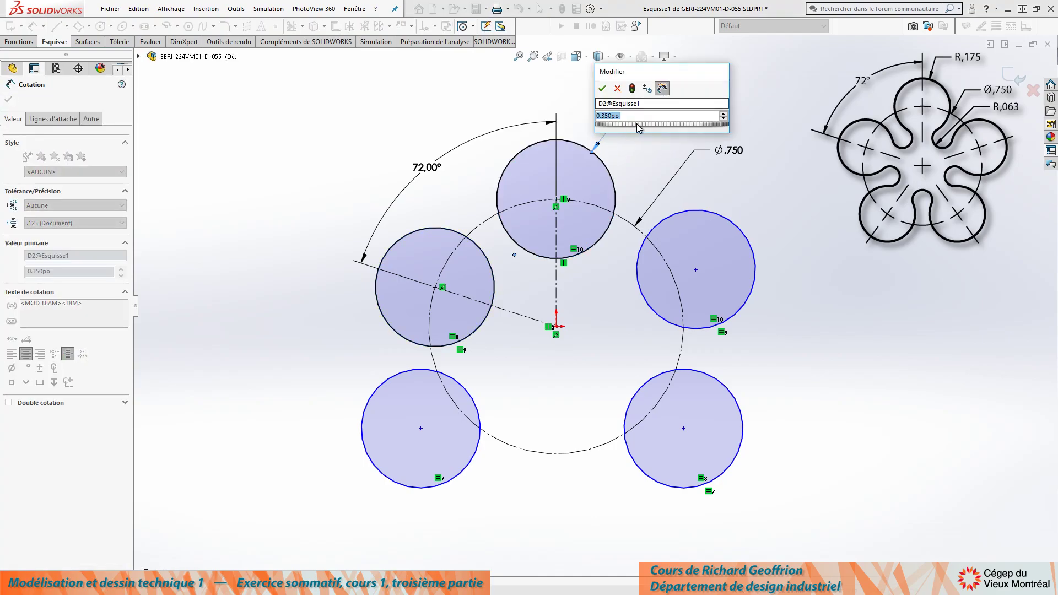
{"action": "type", "text": ".175"}
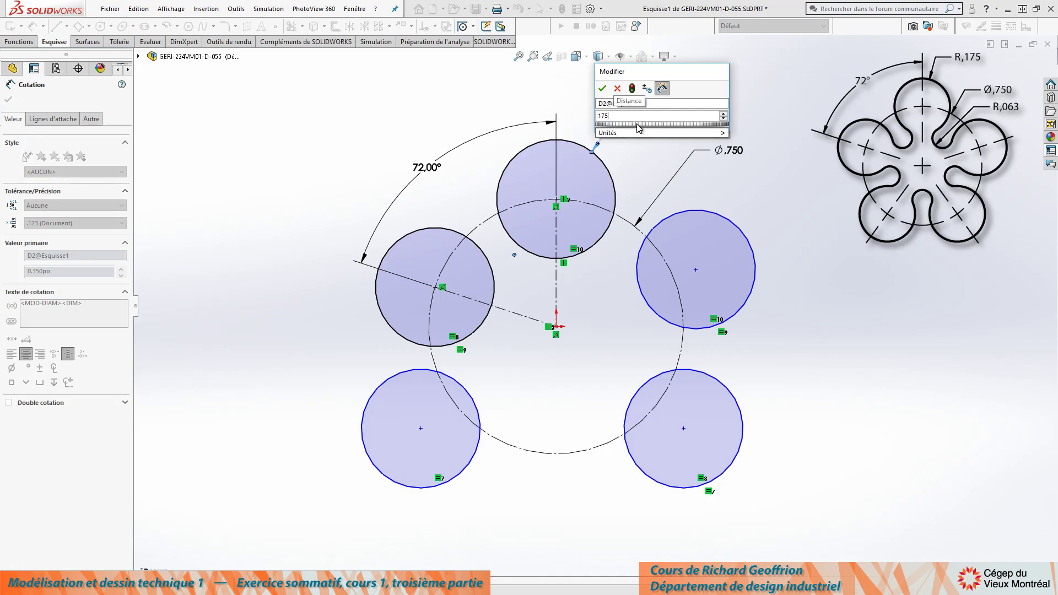
{"action": "type", "text": "*2"}
{"action": "key", "text": "Return"}
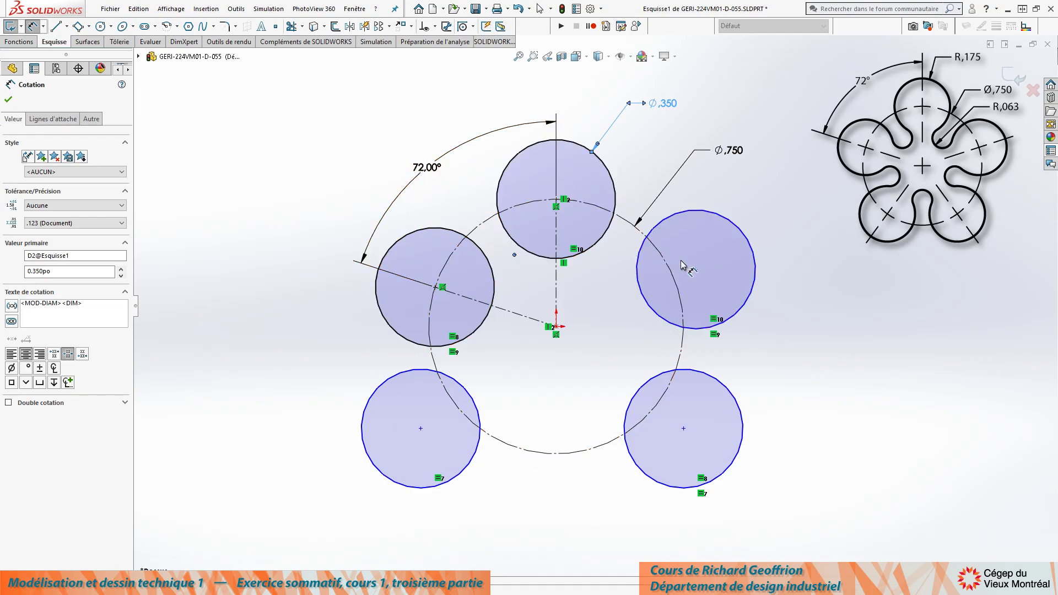
{"action": "key", "text": "Escape"}
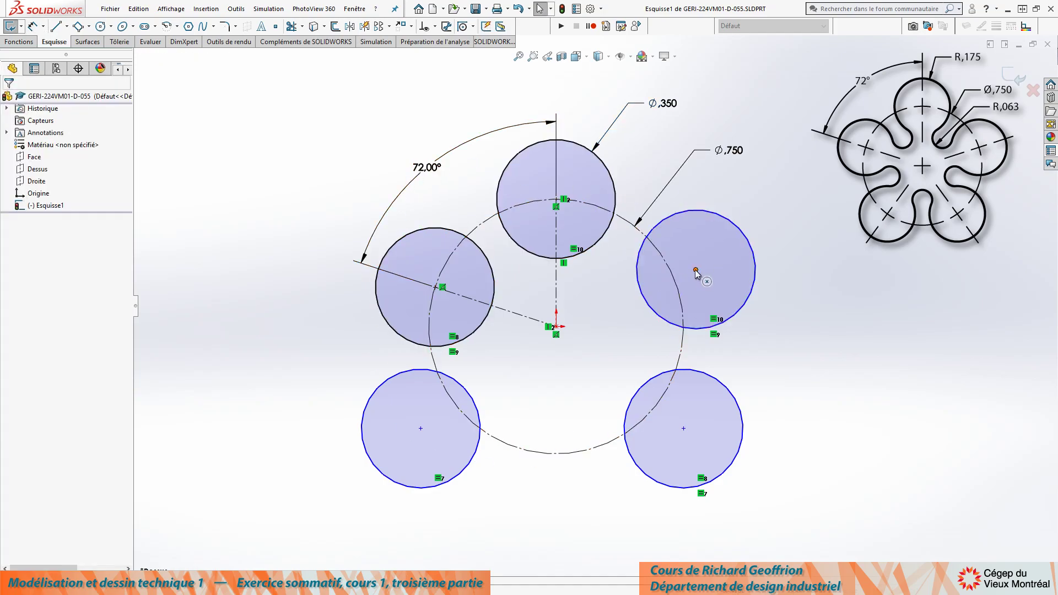
Step: Move the centers of the three loose circles onto the dashed construction circle so that each becomes coincident with it
{"action": "left_click_drag", "start_coordinate": [695, 271], "coordinate": [672, 274]}
{"action": "left_click", "coordinate": [779, 300]}
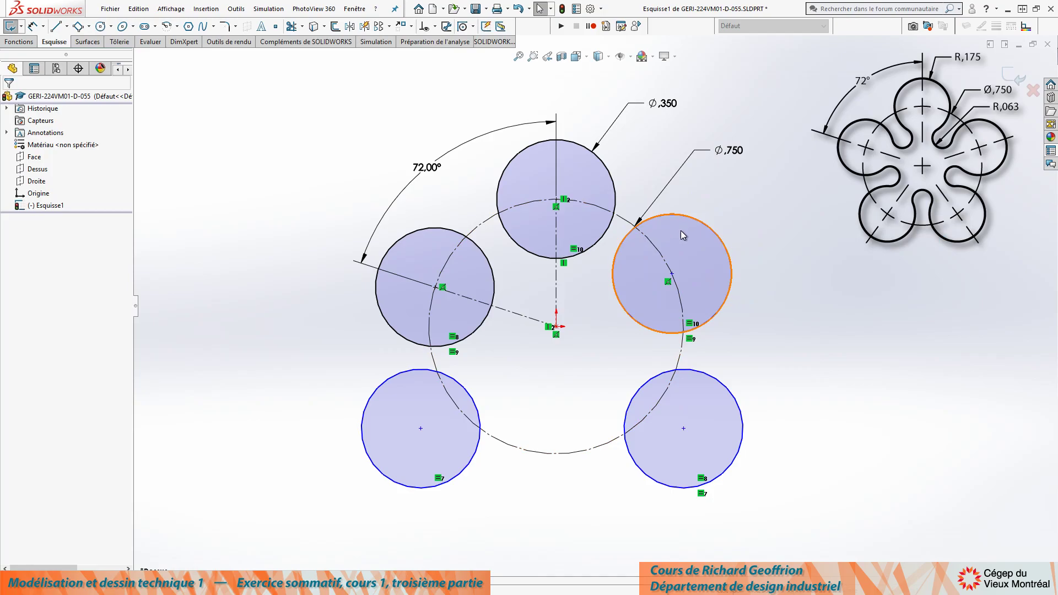
{"action": "left_click_drag", "start_coordinate": [684, 428], "coordinate": [660, 399]}
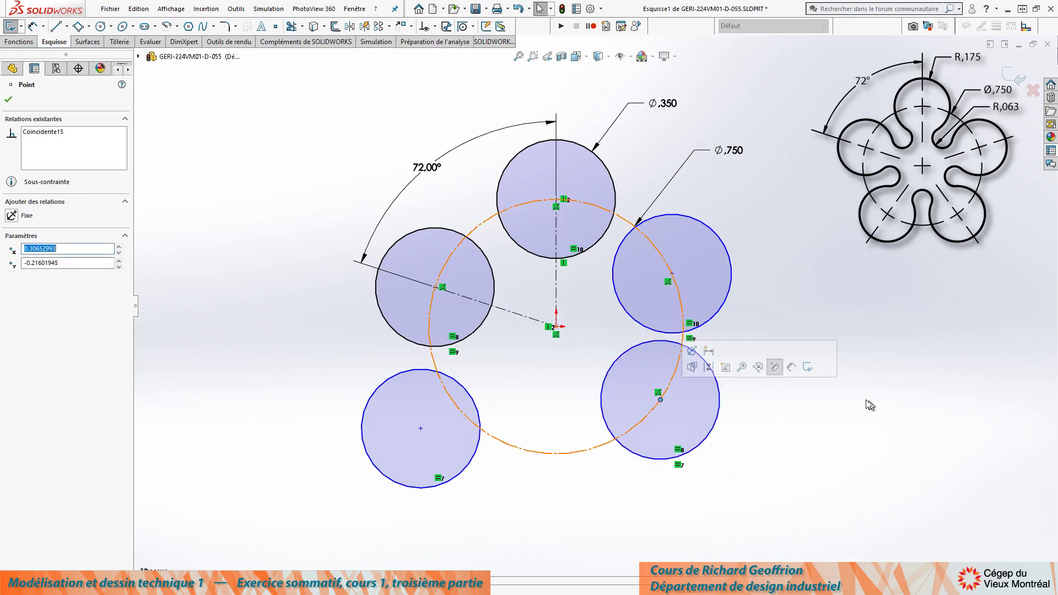
{"action": "left_click", "coordinate": [809, 463]}
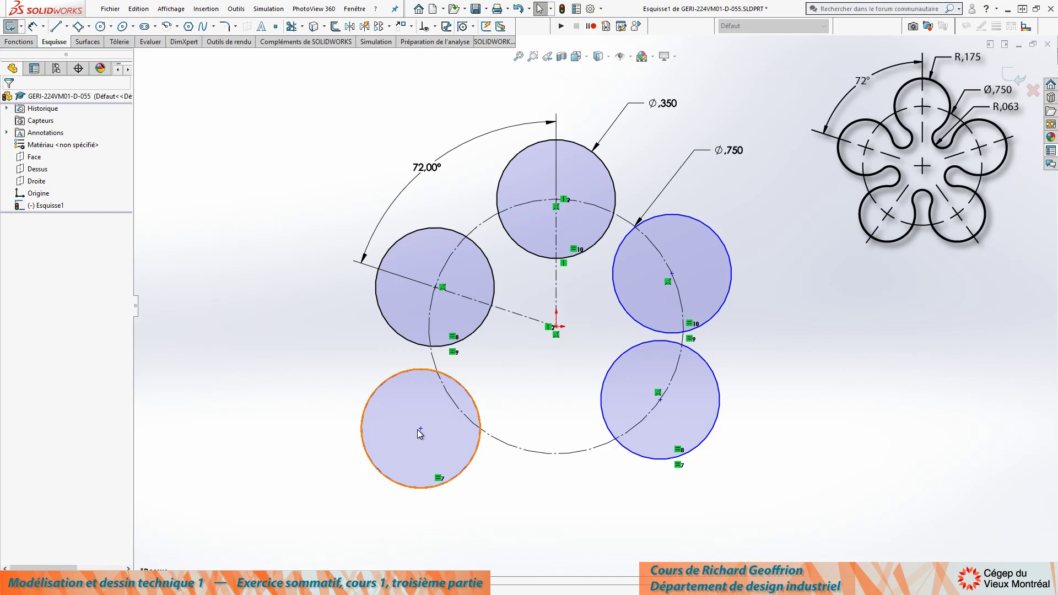
{"action": "left_click_drag", "start_coordinate": [421, 428], "coordinate": [455, 405]}
{"action": "left_click", "coordinate": [519, 495]}
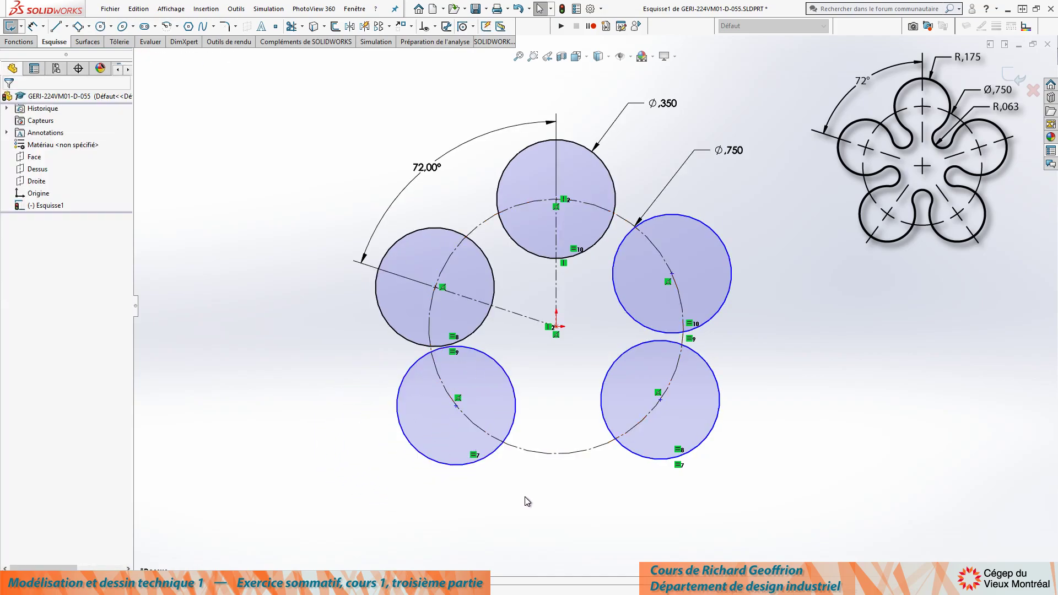
Step: Add a horizontal relation between the center points of the two lower circles
{"action": "left_click", "coordinate": [456, 406]}
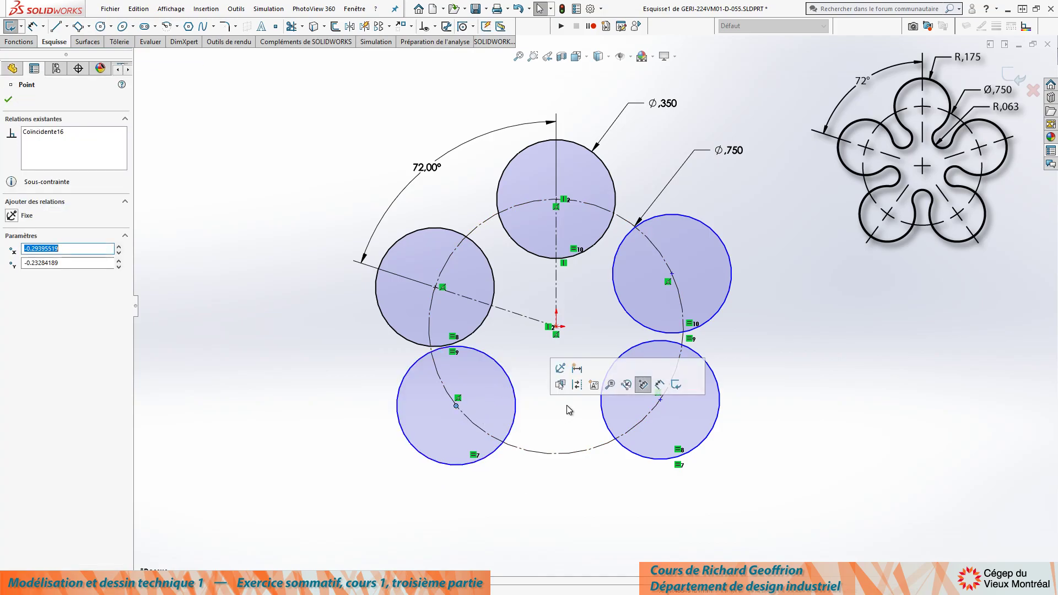
{"action": "left_click", "coordinate": [660, 399], "text": "ctrl"}
{"action": "left_click", "coordinate": [12, 278]}
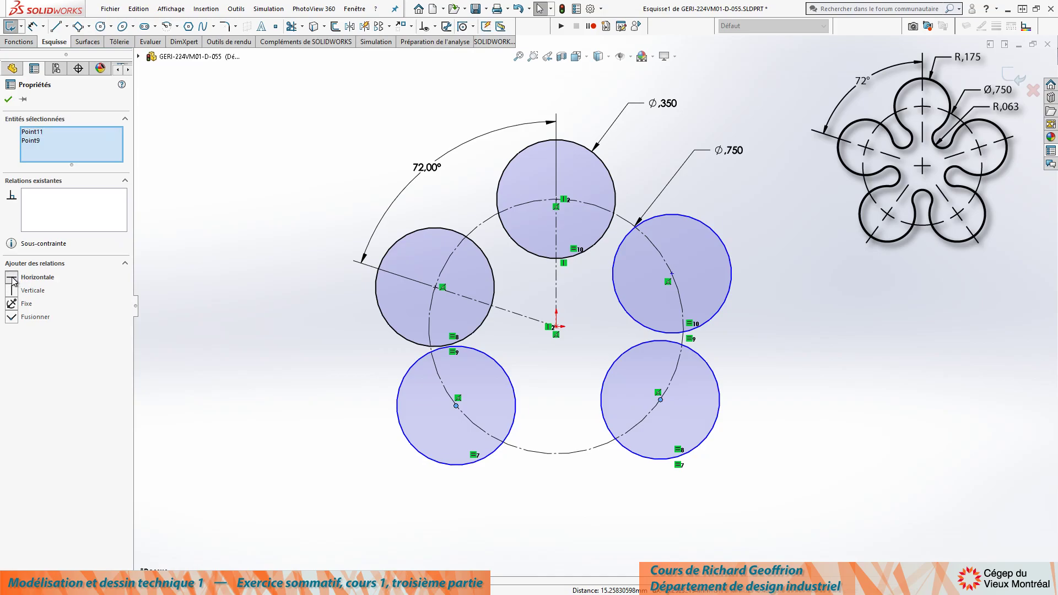
{"action": "left_click", "coordinate": [242, 407]}
Step: Add a horizontal relation between the center points of the upper-left and upper-right circles
{"action": "left_click", "coordinate": [672, 273]}
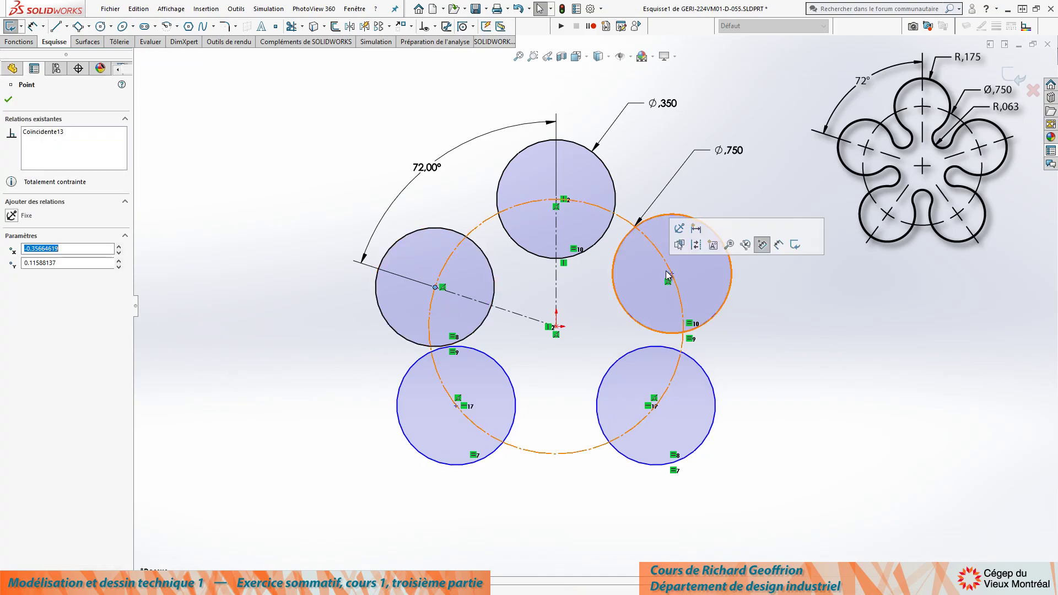
{"action": "left_click", "coordinate": [672, 273], "text": "ctrl"}
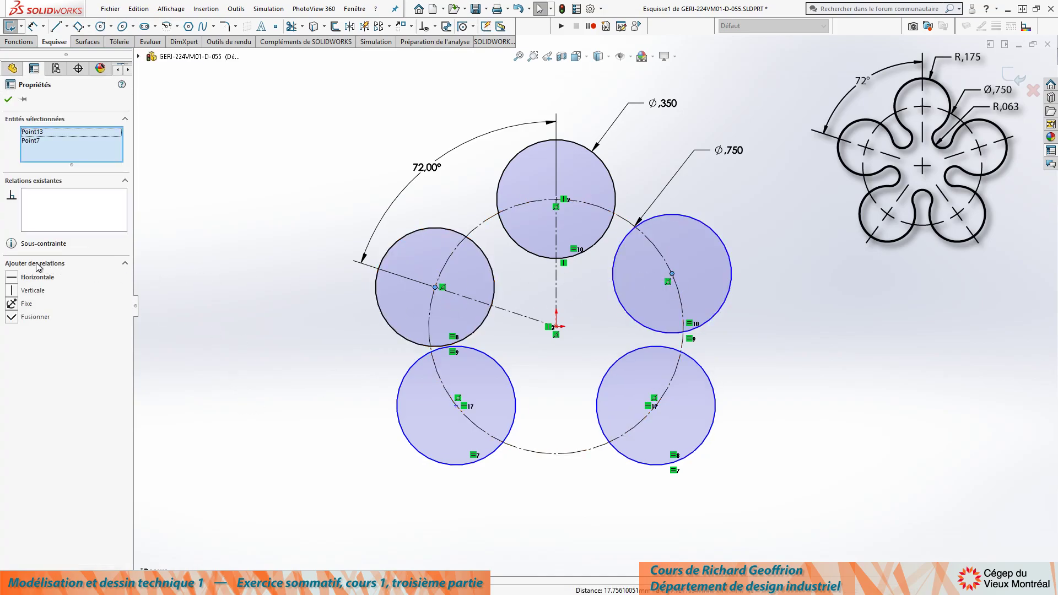
{"action": "left_click", "coordinate": [12, 278]}
{"action": "left_click", "coordinate": [250, 356]}
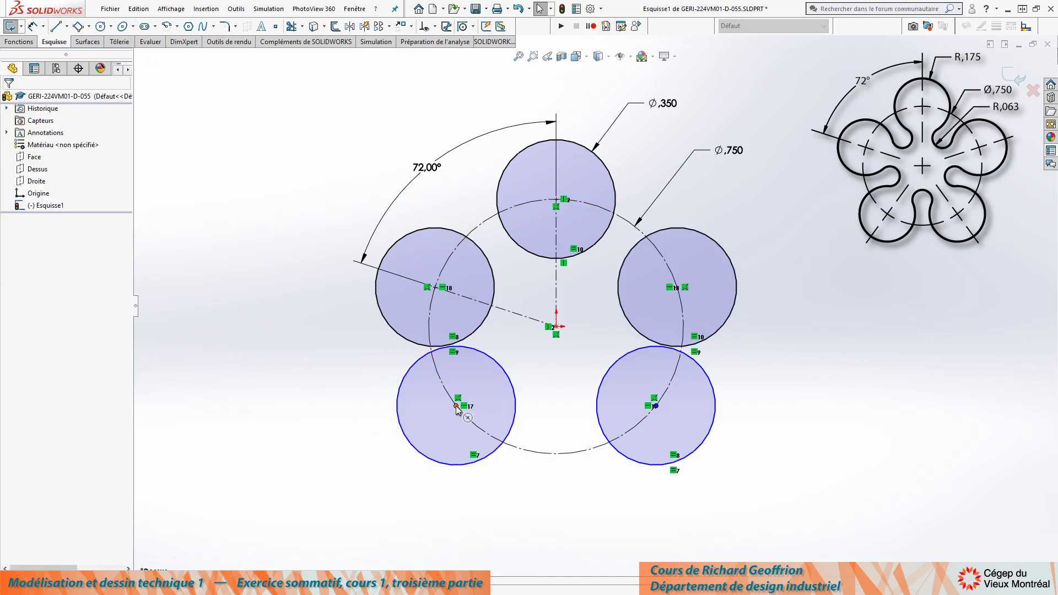
Step: Make the lower-left circle and the topmost circle symmetric about the slanted construction line
{"action": "left_click_drag", "start_coordinate": [464, 419], "coordinate": [425, 428]}
{"action": "left_click", "coordinate": [293, 405]}
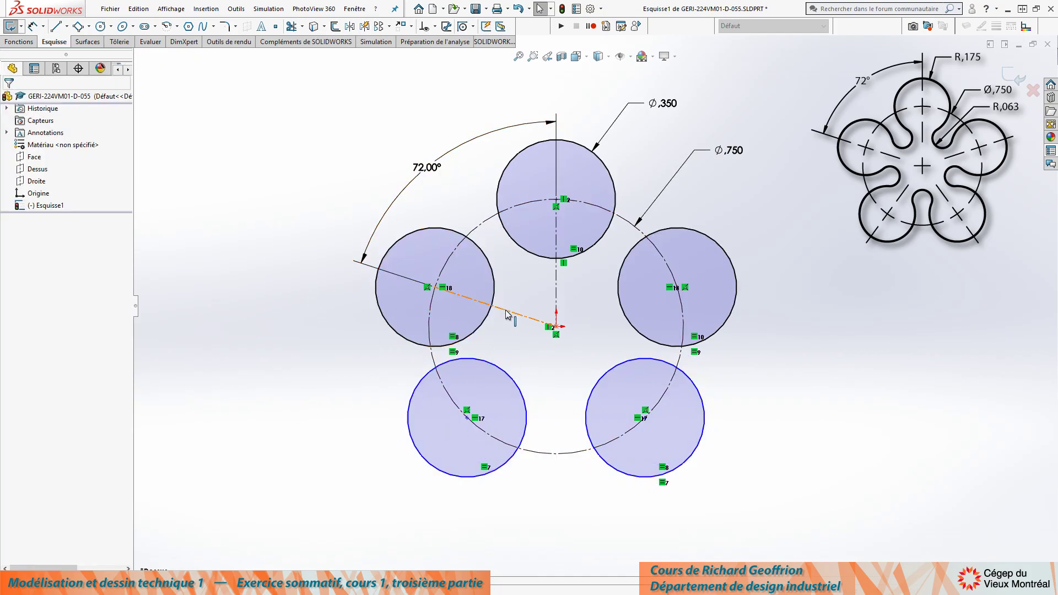
{"action": "left_click", "coordinate": [507, 376]}
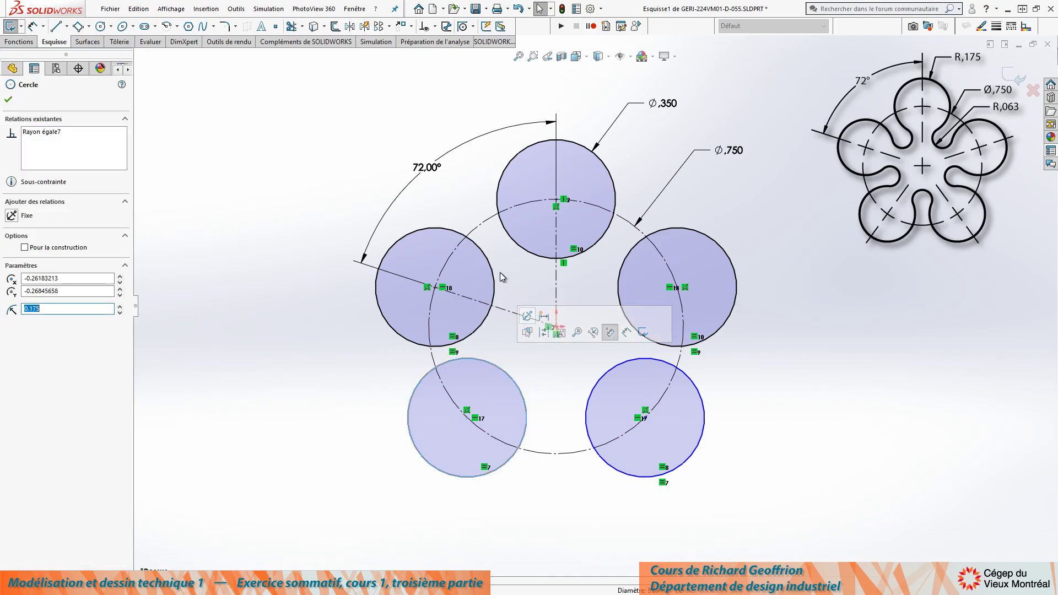
{"action": "left_click", "coordinate": [521, 249], "text": "ctrl"}
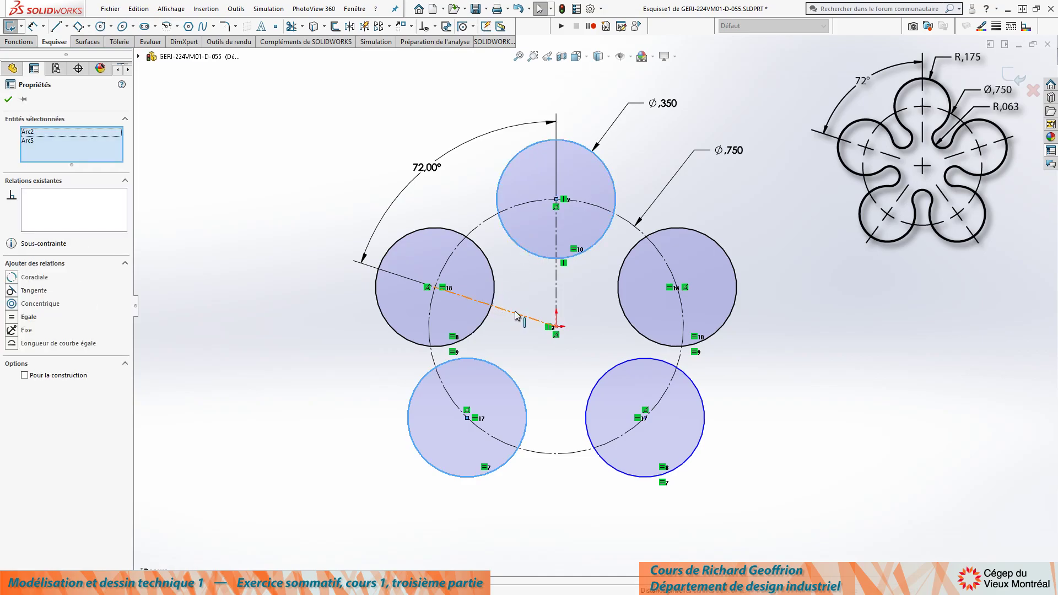
{"action": "left_click", "coordinate": [517, 315], "text": "ctrl"}
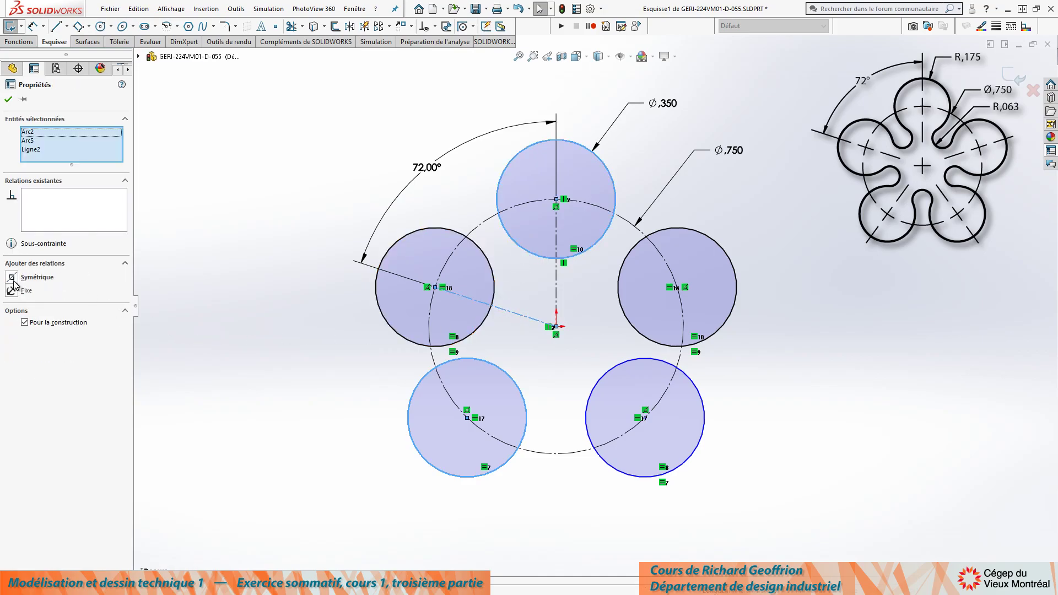
{"action": "left_click", "coordinate": [11, 278]}
{"action": "left_click", "coordinate": [298, 368]}
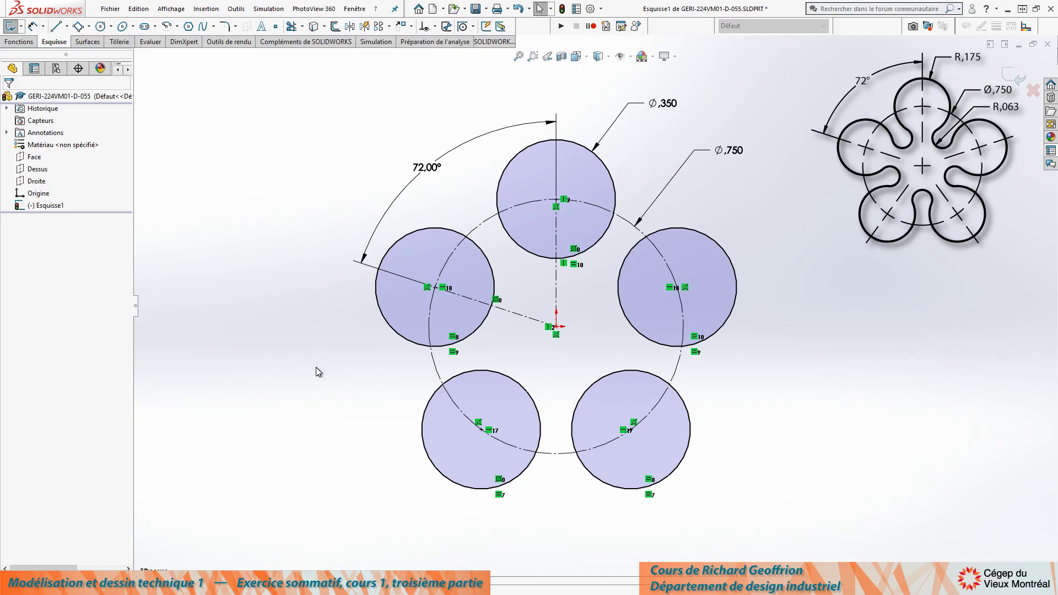
Step: Sketch a small circle about 0.05 in in diameter in the gap between the two left-hand circles
{"action": "key", "text": "c"}
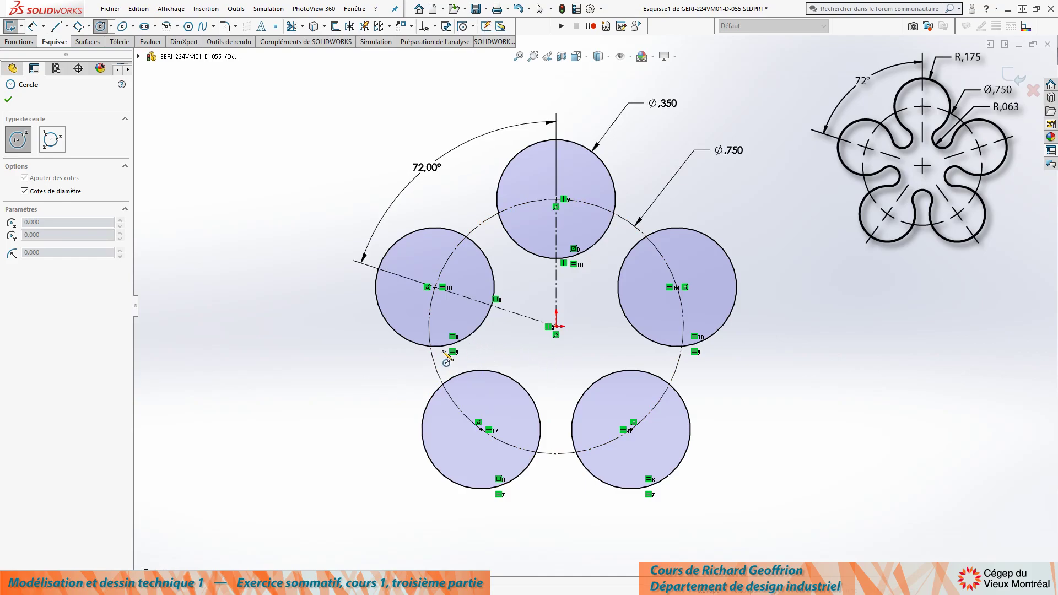
{"action": "left_click", "coordinate": [480, 340]}
{"action": "left_click", "coordinate": [488, 346]}
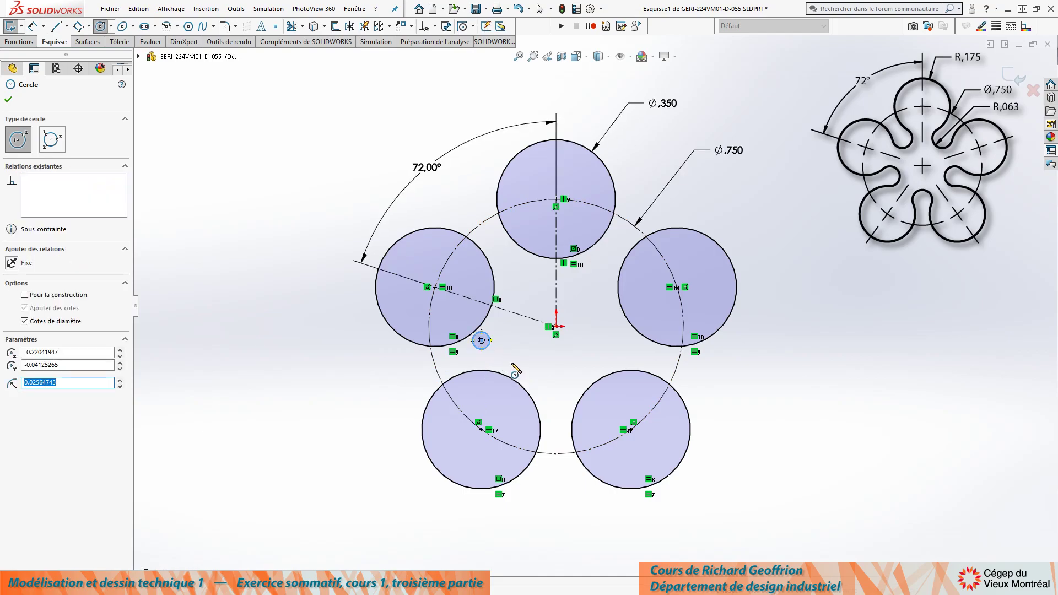
Step: Dimension the small circle's diameter with the expression .063*2
{"action": "key", "text": "d"}
{"action": "left_click", "coordinate": [488, 337]}
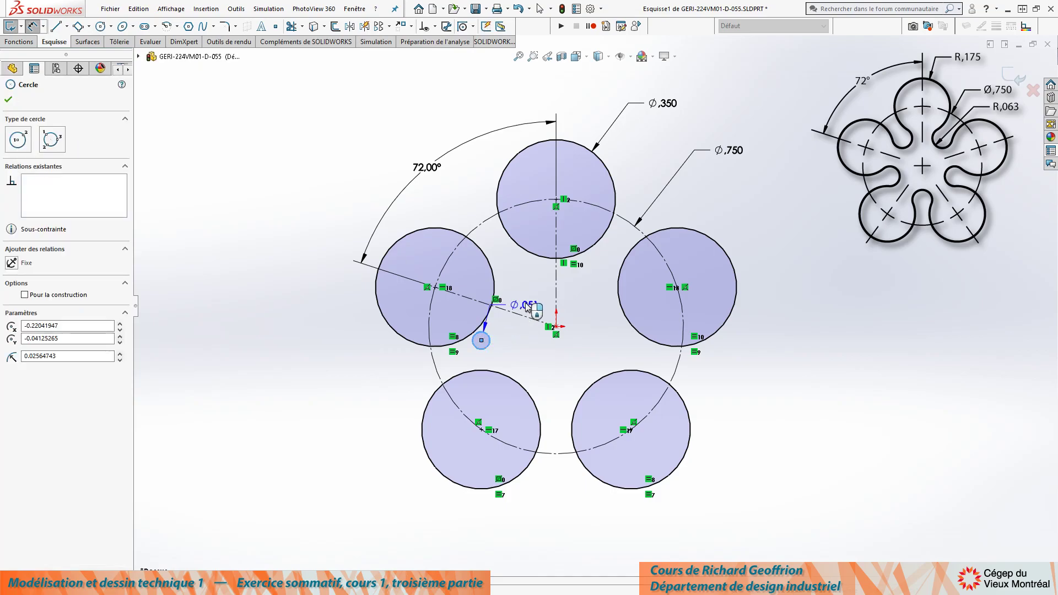
{"action": "left_click", "coordinate": [544, 300]}
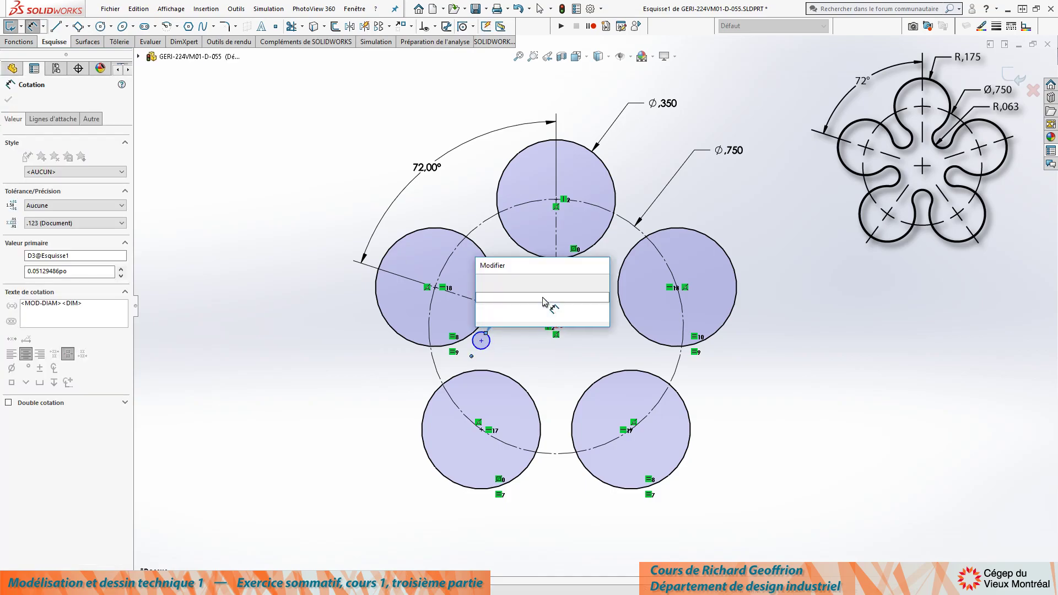
{"action": "type", "text": "."}
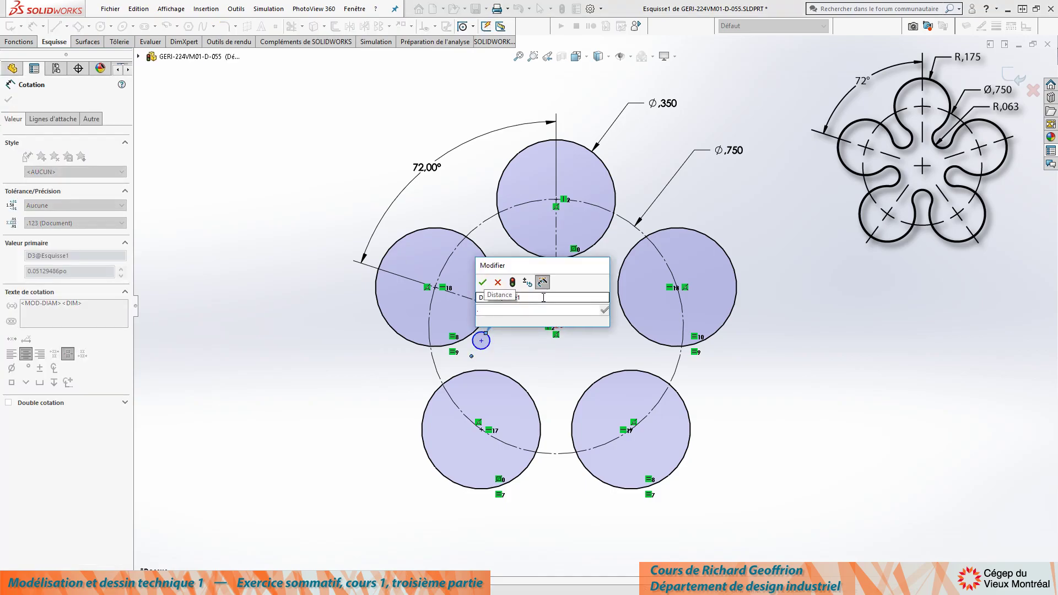
{"action": "type", "text": "063*2"}
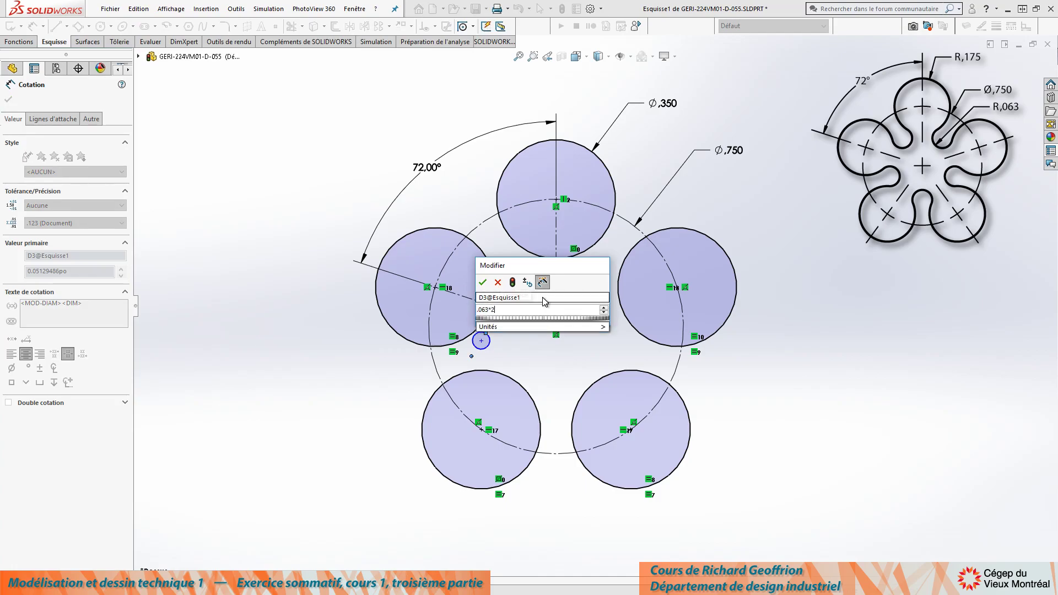
{"action": "key", "text": "Return"}
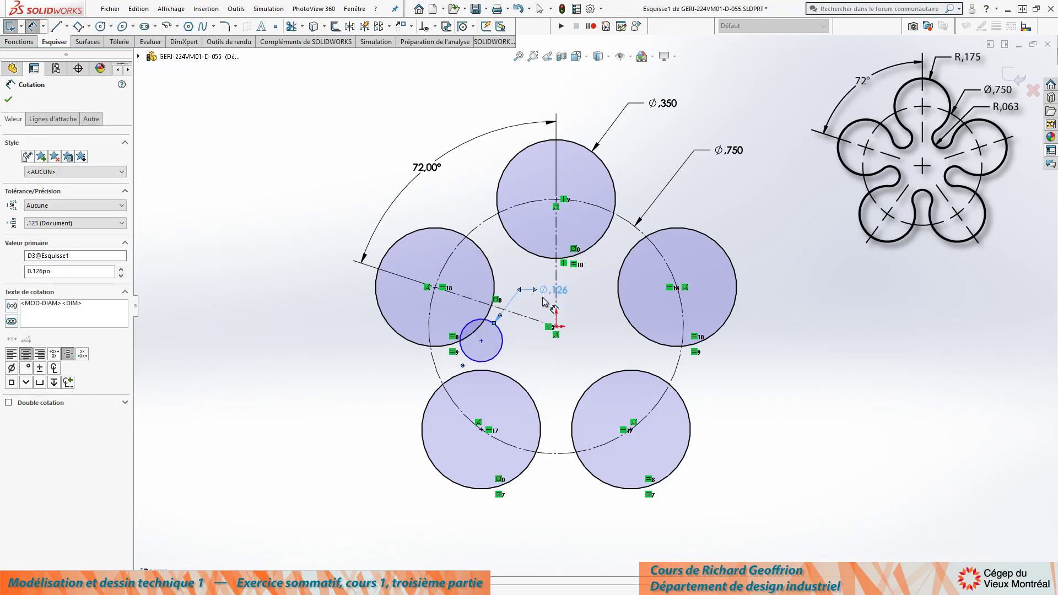
{"action": "key", "text": "Escape"}
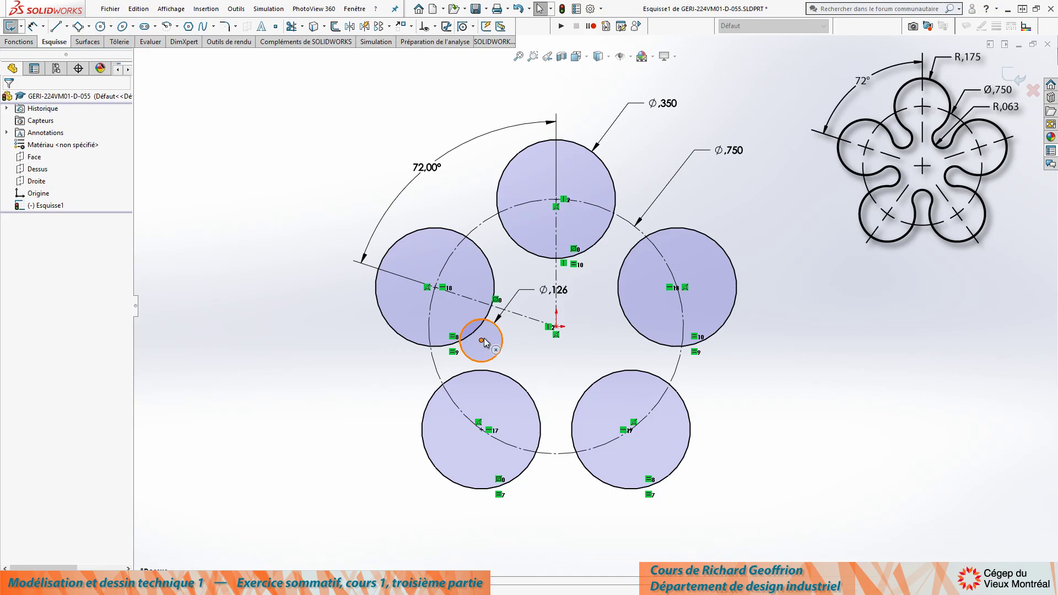
Step: Move the dimensioned small circle inward and sketch four more small circles, about 0.11 to 0.16 in in diameter, near the other gaps between the large circles
{"action": "left_click_drag", "start_coordinate": [487, 346], "coordinate": [494, 347]}
{"action": "key", "text": "Escape"}
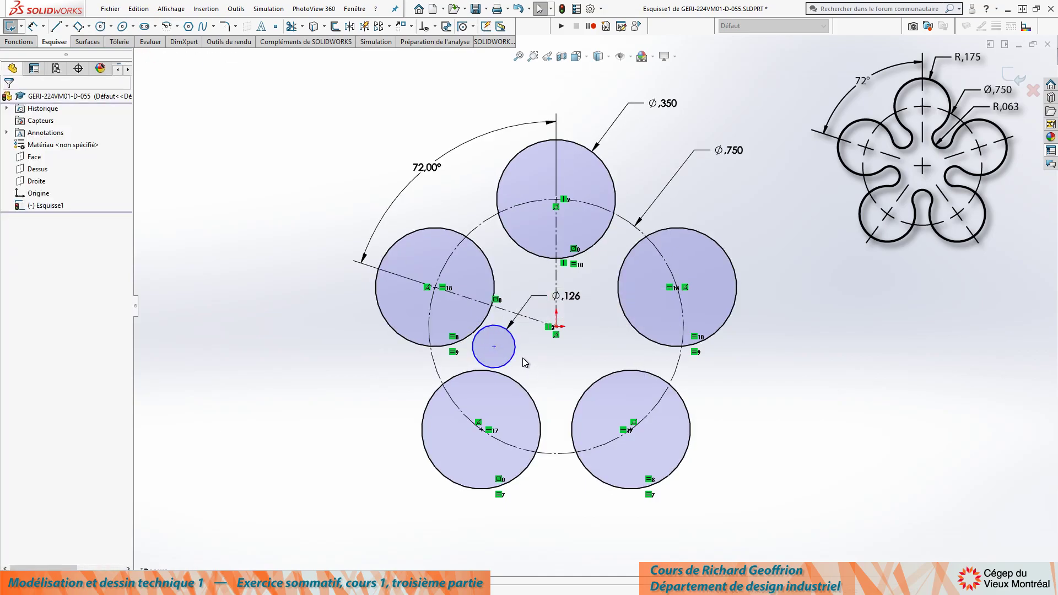
{"action": "key", "text": "c"}
{"action": "left_click", "coordinate": [552, 373]}
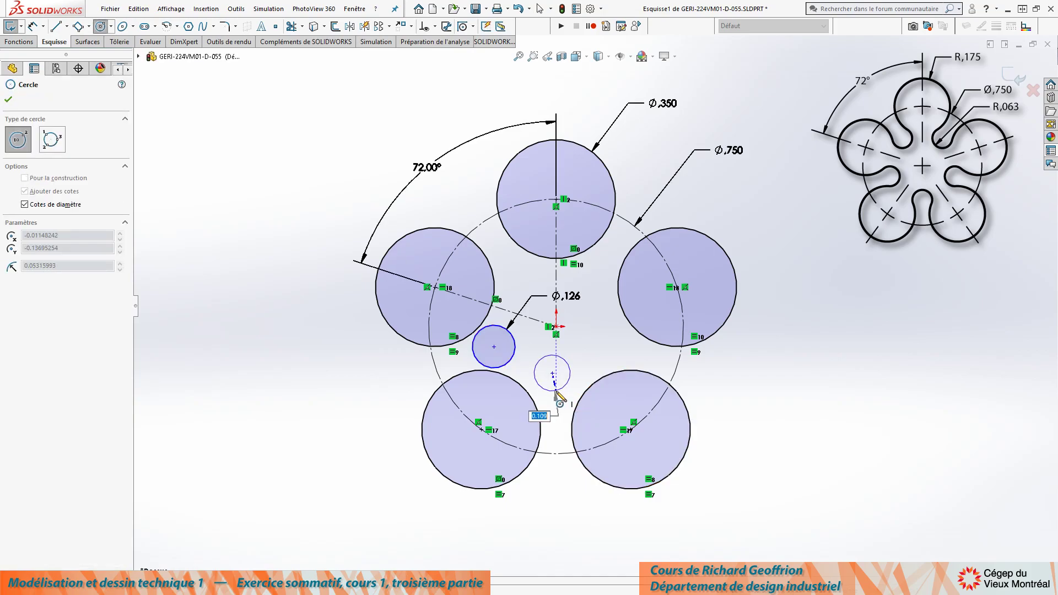
{"action": "left_click", "coordinate": [558, 394]}
{"action": "left_click", "coordinate": [605, 336]}
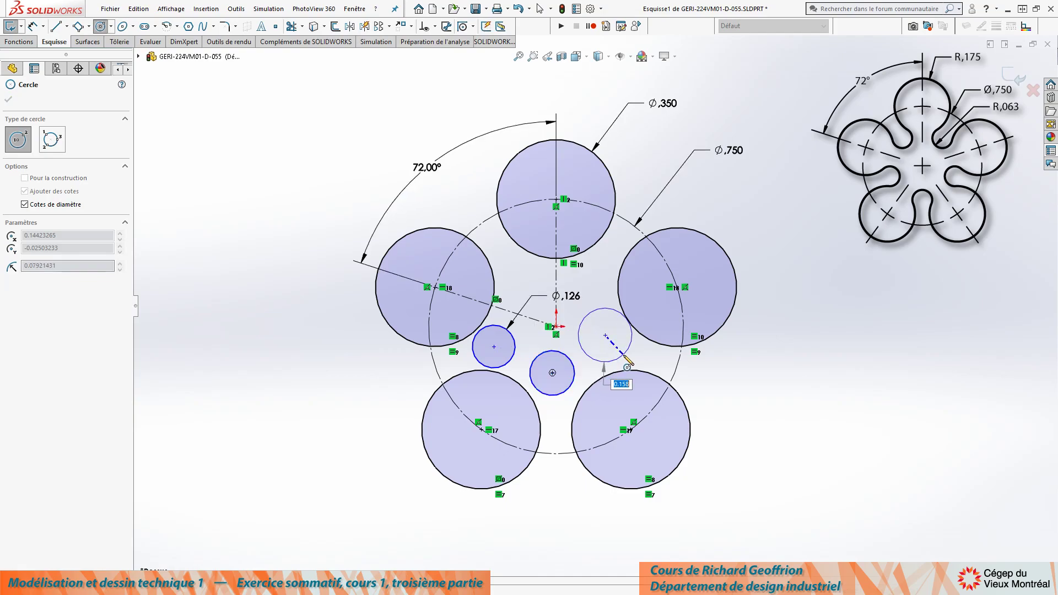
{"action": "left_click", "coordinate": [625, 358]}
{"action": "left_click", "coordinate": [591, 264]}
{"action": "left_click", "coordinate": [565, 267]}
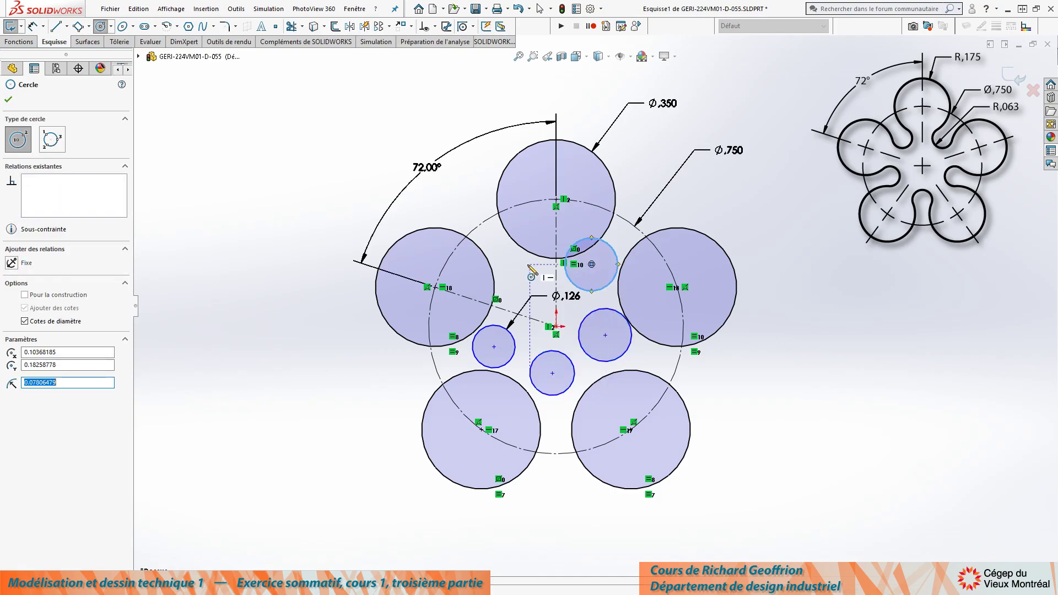
{"action": "left_click", "coordinate": [510, 267]}
{"action": "left_click", "coordinate": [505, 285]}
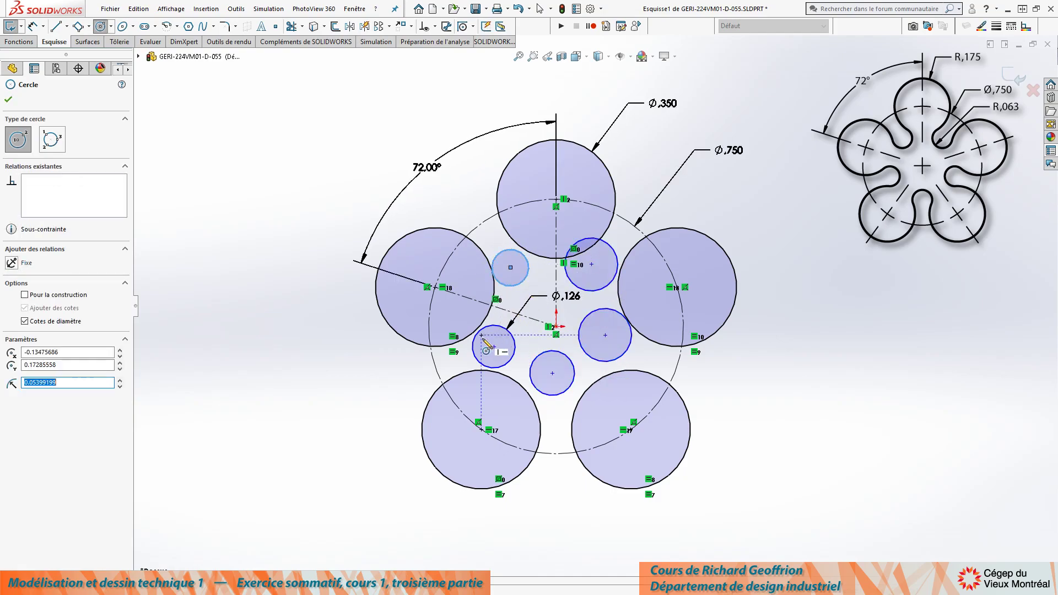
{"action": "key", "text": "Escape"}
Step: Add an equal relation between all five small circles
{"action": "left_click", "coordinate": [512, 284]}
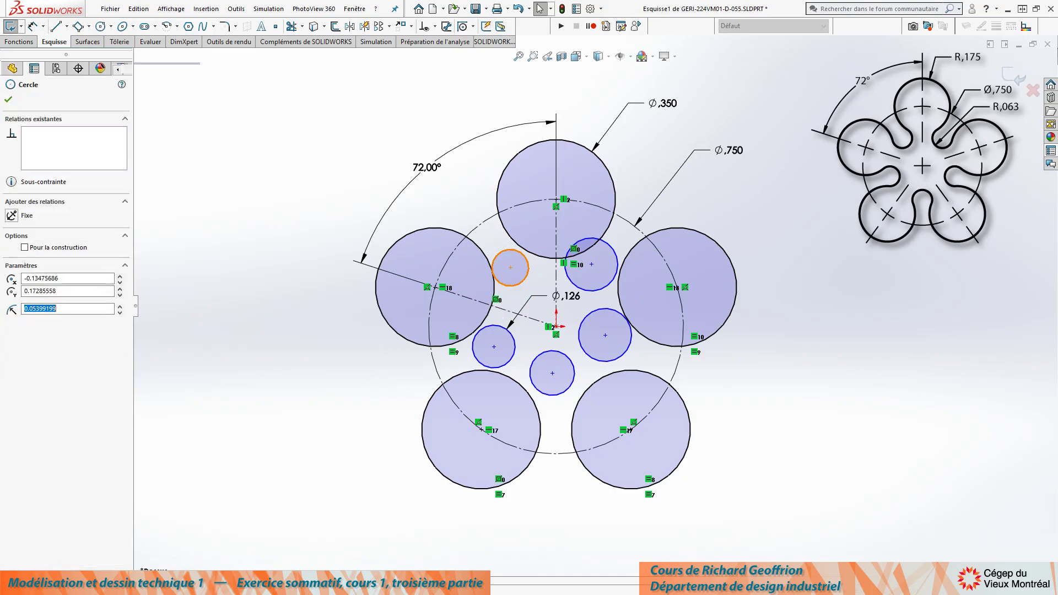
{"action": "left_click", "coordinate": [515, 348], "text": "ctrl"}
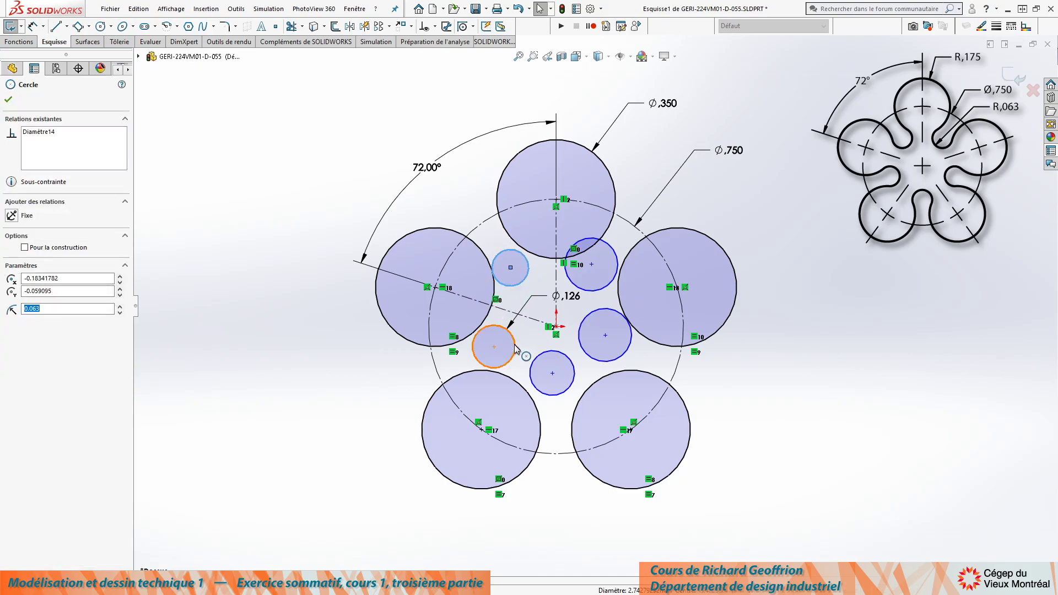
{"action": "left_click", "coordinate": [545, 359], "text": "ctrl"}
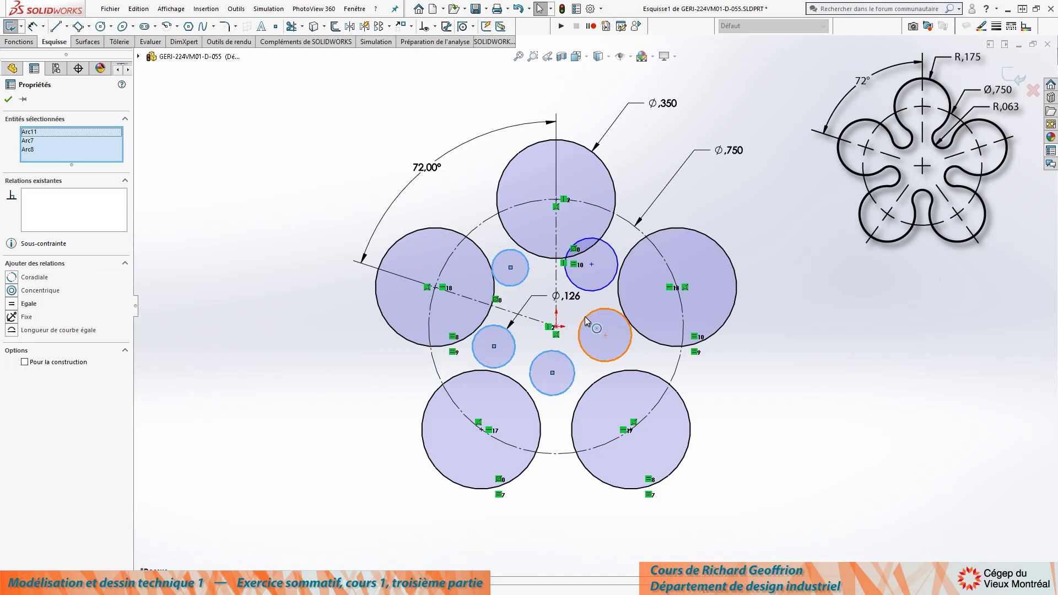
{"action": "left_click", "coordinate": [587, 321], "text": "ctrl"}
{"action": "left_click", "coordinate": [595, 290], "text": "ctrl"}
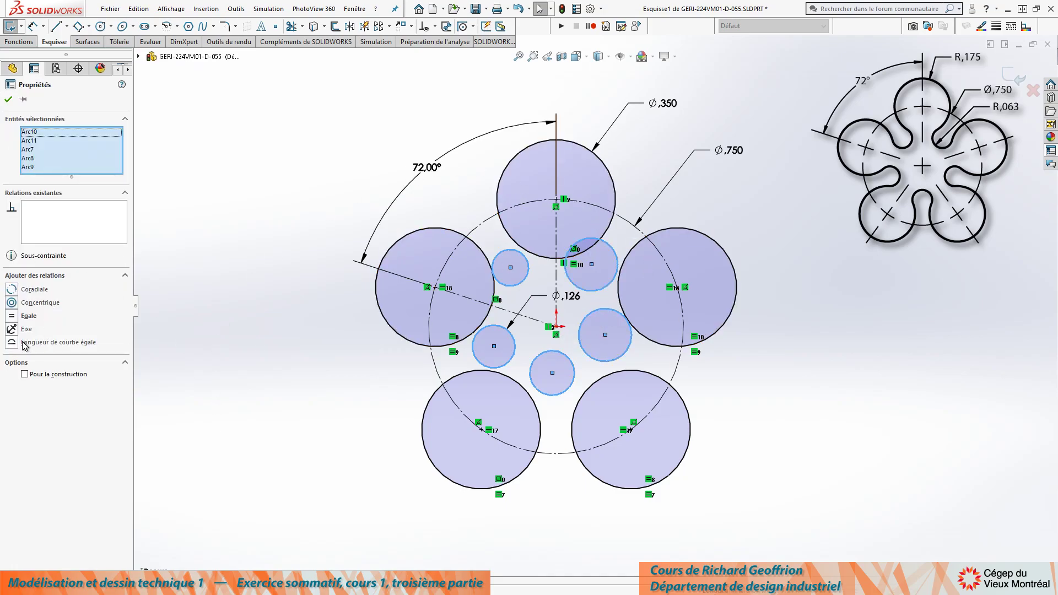
{"action": "left_click", "coordinate": [21, 318]}
{"action": "left_click", "coordinate": [235, 353]}
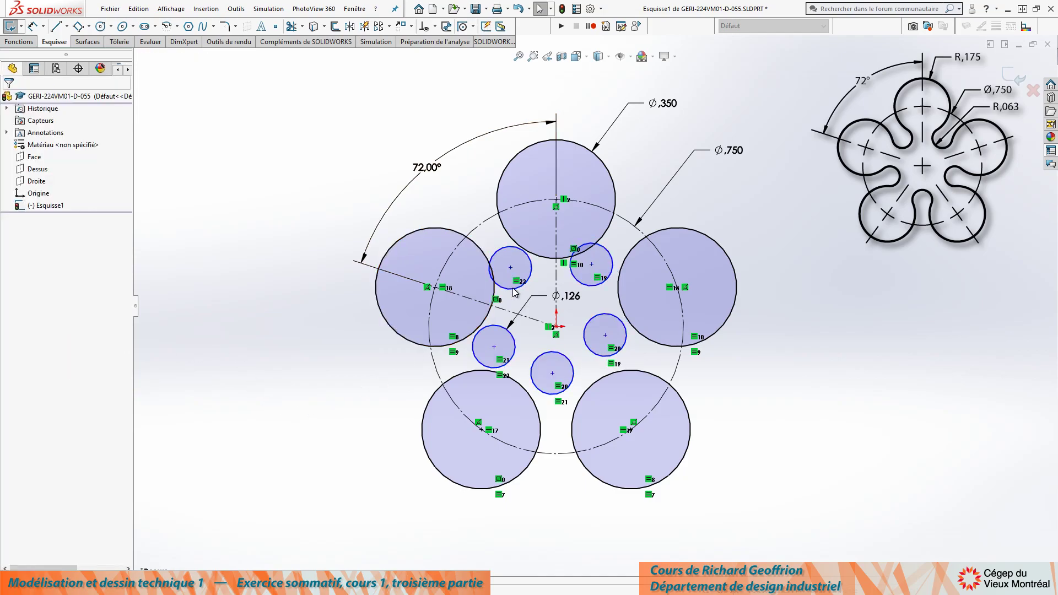
Step: Make the dimensioned small circle tangent to the lower-left and upper-left large circles
{"action": "scroll", "coordinate": [529, 353], "scroll_direction": "down", "scroll_amount": 3}
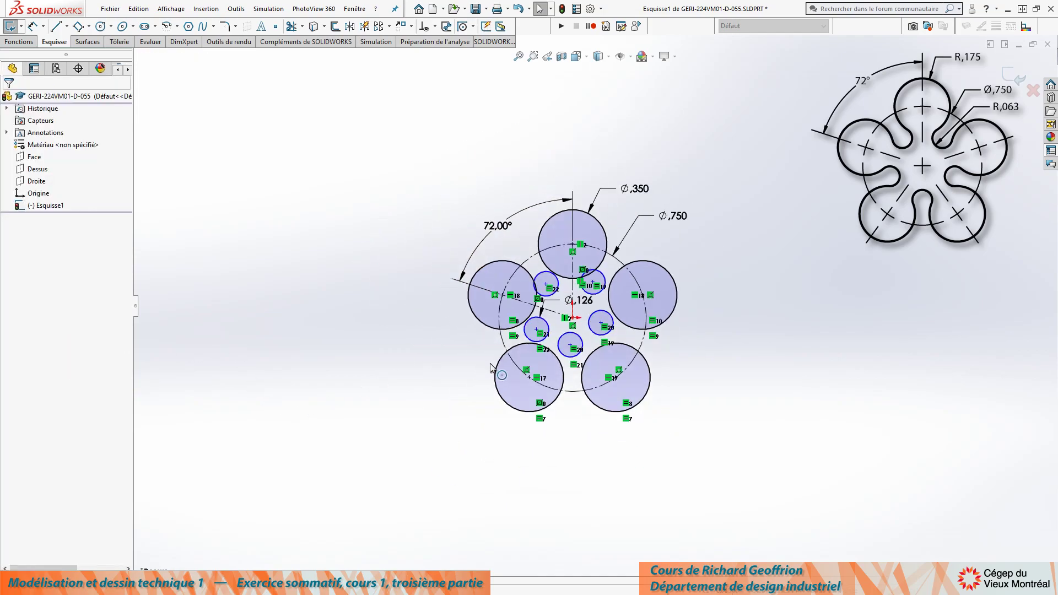
{"action": "scroll", "coordinate": [537, 345], "scroll_direction": "up", "scroll_amount": 6}
{"action": "scroll", "coordinate": [611, 300], "scroll_direction": "up", "scroll_amount": 3}
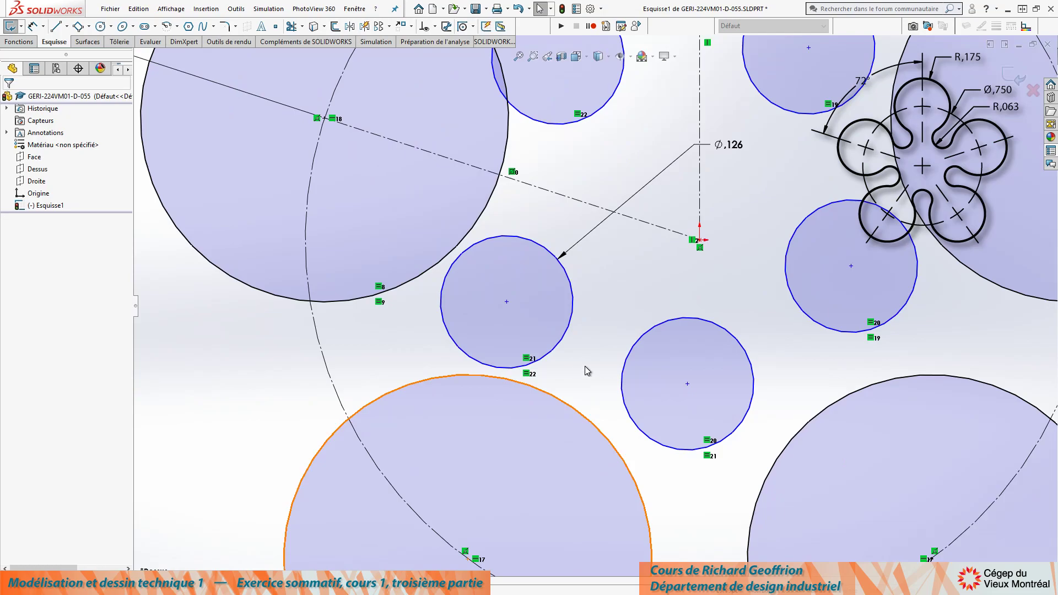
{"action": "left_click_drag", "start_coordinate": [575, 366], "coordinate": [507, 407]}
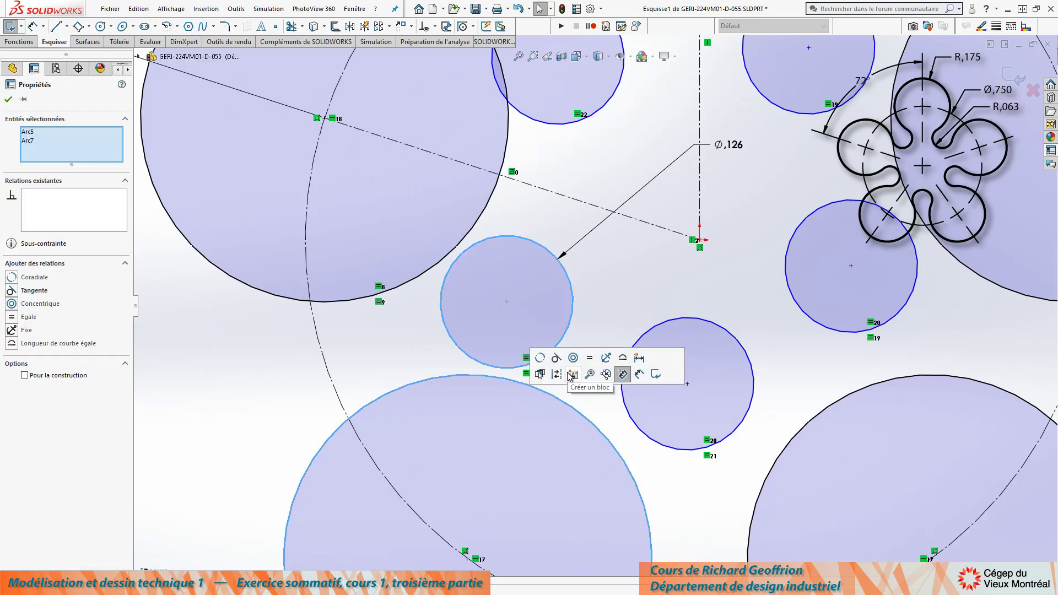
{"action": "left_click", "coordinate": [557, 359]}
{"action": "left_click_drag", "start_coordinate": [466, 219], "coordinate": [454, 255]}
{"action": "left_click", "coordinate": [501, 205]}
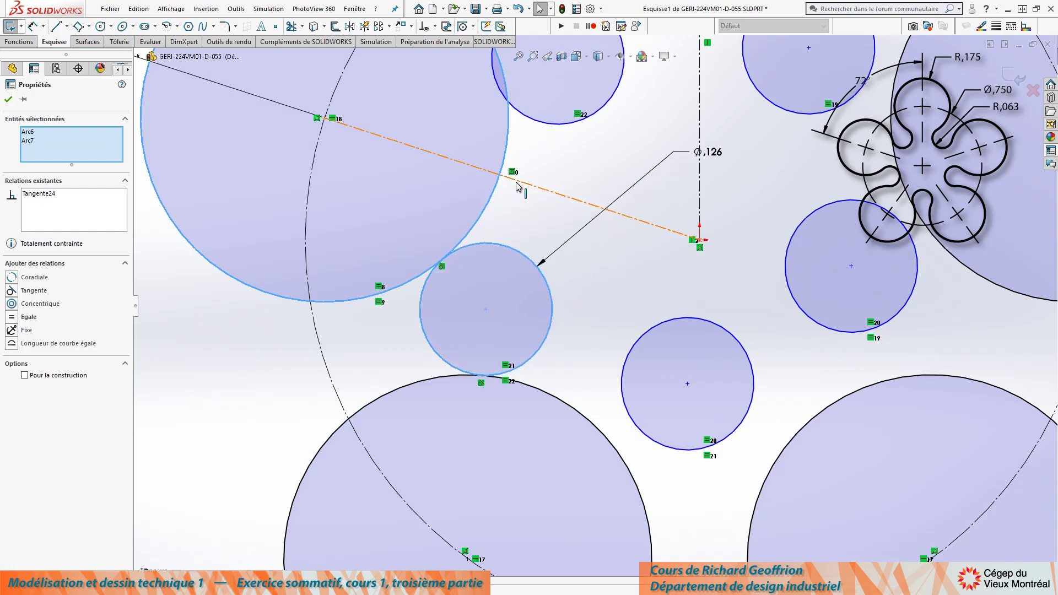
Step: Make the upper-left small circle tangent to the upper-left and topmost large circles
{"action": "scroll", "coordinate": [613, 259], "scroll_direction": "down", "scroll_amount": 3}
{"action": "scroll", "coordinate": [619, 276], "scroll_direction": "up", "scroll_amount": 3}
{"action": "left_click", "coordinate": [599, 271]}
{"action": "left_click_drag", "start_coordinate": [600, 272], "coordinate": [565, 226]}
{"action": "left_click", "coordinate": [609, 178]}
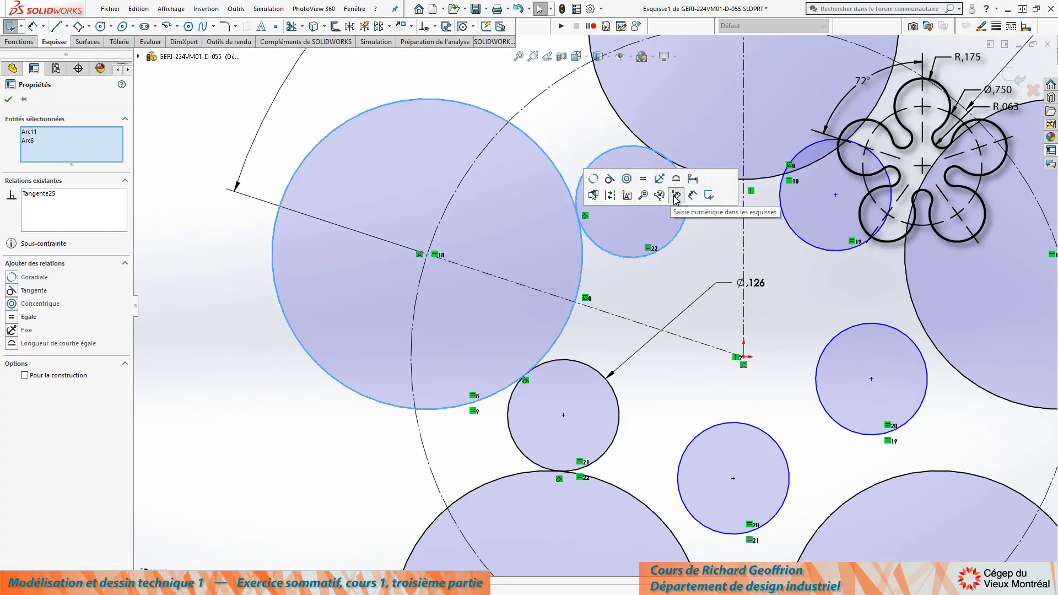
{"action": "left_click", "coordinate": [707, 235]}
{"action": "left_click_drag", "start_coordinate": [708, 225], "coordinate": [659, 152]}
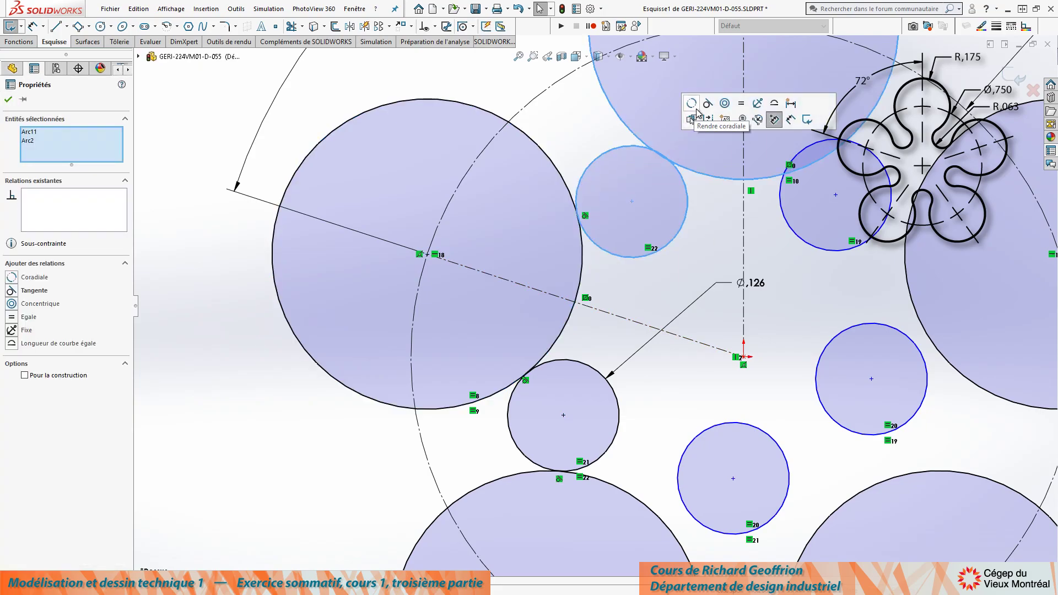
{"action": "left_click", "coordinate": [709, 114]}
Step: Make the upper-right small circle tangent to the topmost and upper-right large circles
{"action": "left_click", "coordinate": [897, 145]}
{"action": "left_click_drag", "start_coordinate": [892, 149], "coordinate": [813, 165]}
{"action": "left_click", "coordinate": [866, 108]}
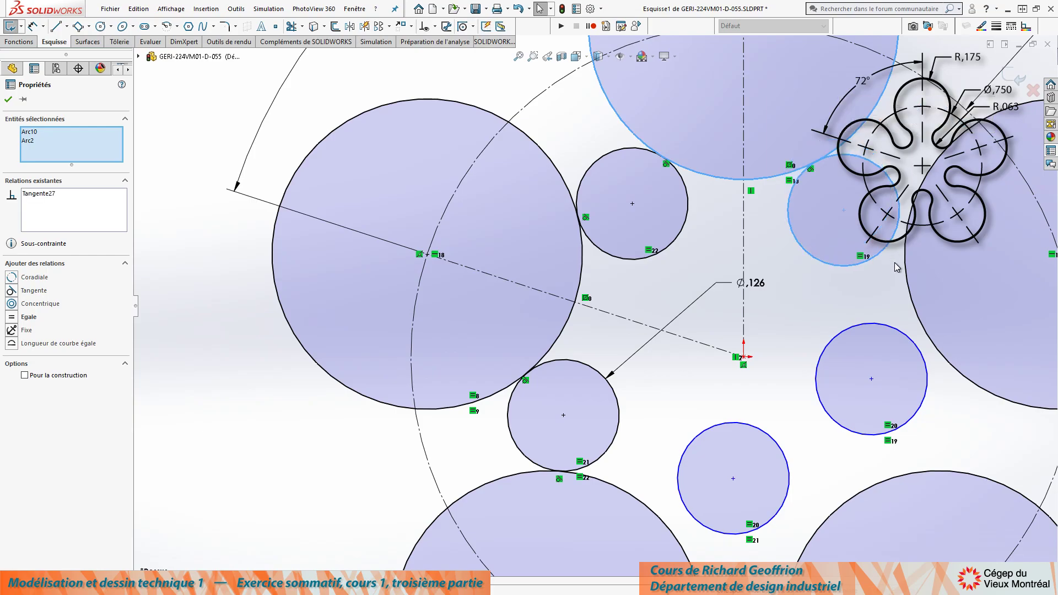
{"action": "left_click_drag", "start_coordinate": [867, 219], "coordinate": [862, 216]}
{"action": "left_click", "coordinate": [907, 271], "text": "ctrl"}
{"action": "left_click", "coordinate": [936, 232]}
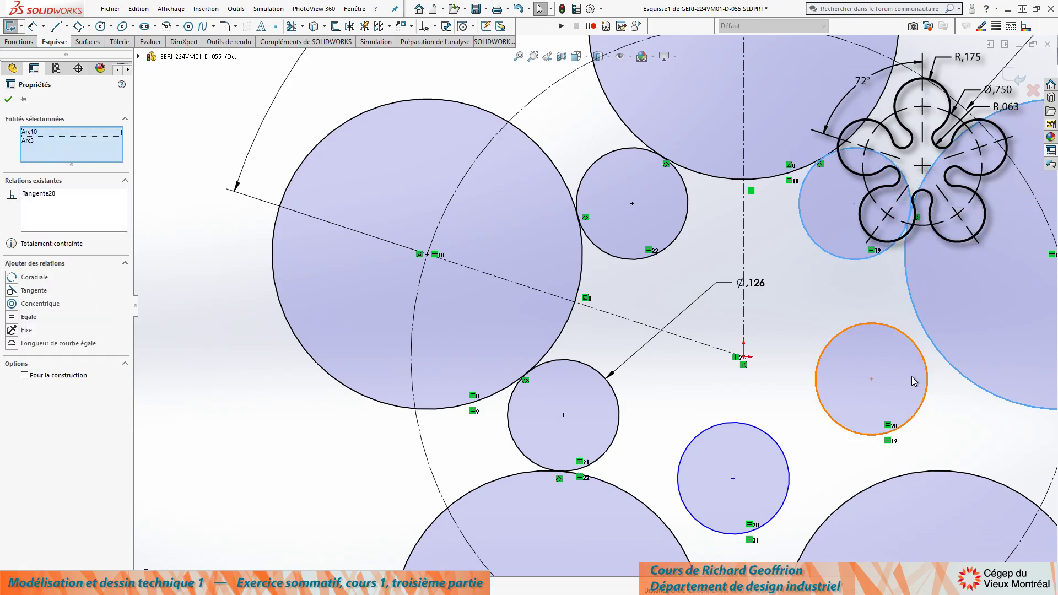
Step: Make the lower-right small circle tangent to the upper-right and lower-right large circles
{"action": "left_click_drag", "start_coordinate": [994, 437], "coordinate": [912, 348]}
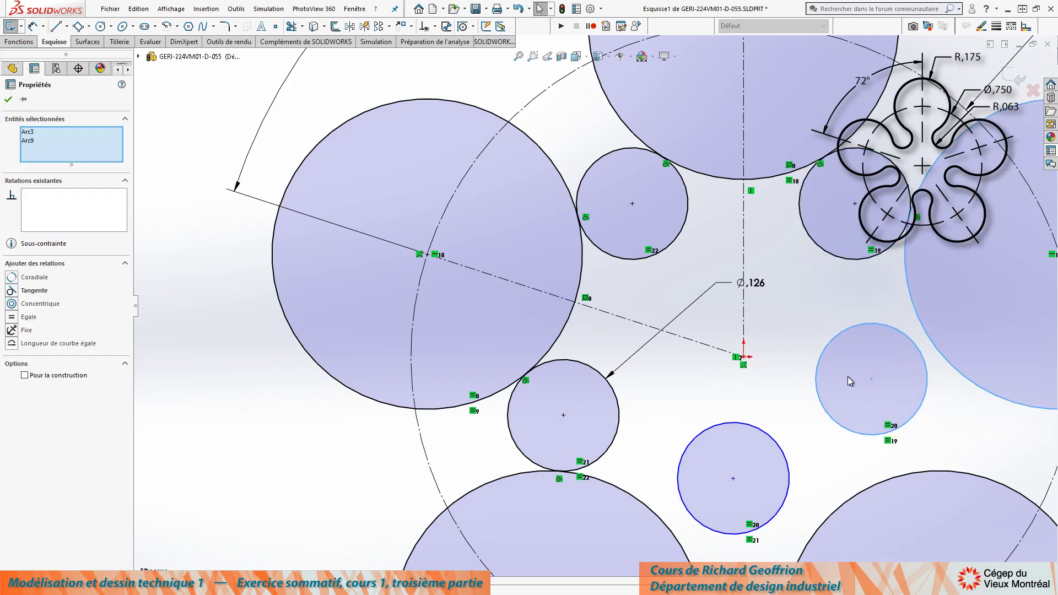
{"action": "left_click", "coordinate": [11, 295]}
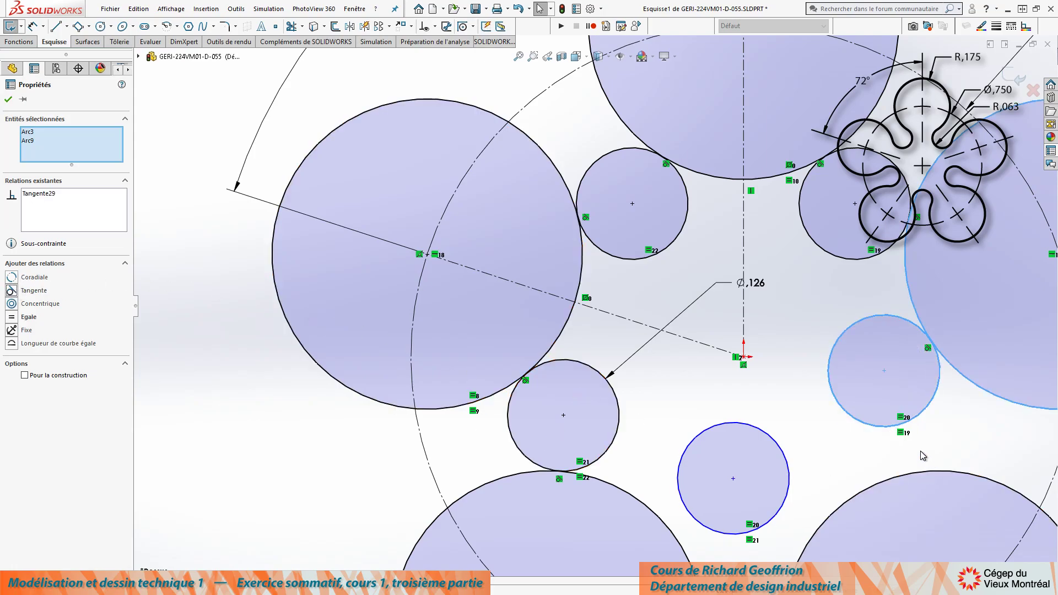
{"action": "left_click_drag", "start_coordinate": [976, 409], "coordinate": [907, 491]}
{"action": "left_click", "coordinate": [929, 441]}
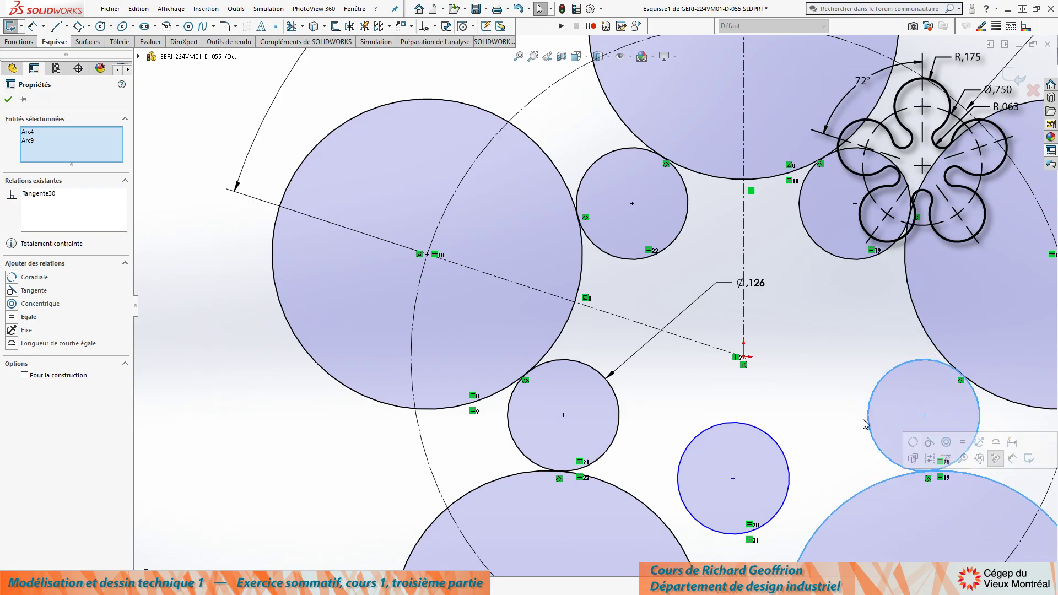
Step: Make the bottommost small circle tangent to the lower-right and lower-left large circles
{"action": "scroll", "coordinate": [802, 443], "scroll_direction": "up", "scroll_amount": 2}
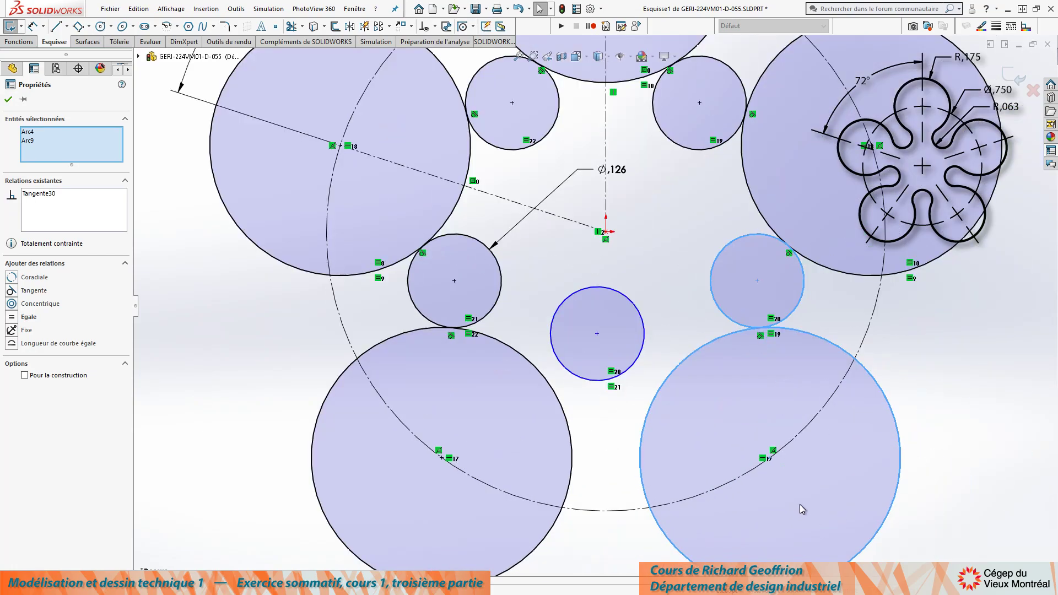
{"action": "scroll", "coordinate": [642, 319], "scroll_direction": "down", "scroll_amount": 2}
{"action": "left_click_drag", "start_coordinate": [644, 286], "coordinate": [588, 362]}
{"action": "left_click", "coordinate": [633, 310]}
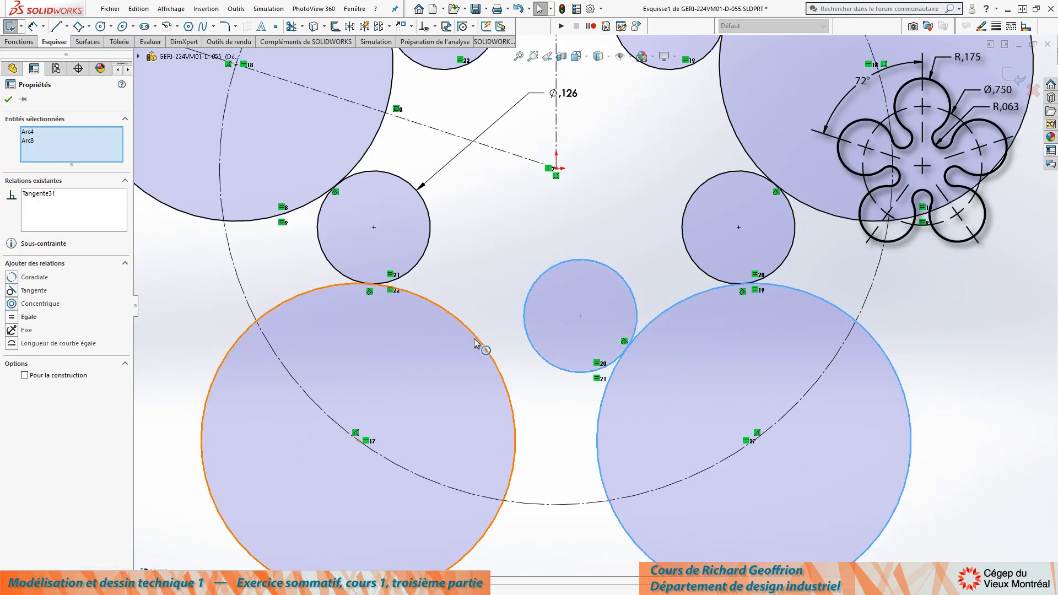
{"action": "left_click_drag", "start_coordinate": [440, 265], "coordinate": [544, 370]}
{"action": "left_click_drag", "start_coordinate": [543, 235], "coordinate": [463, 368]}
{"action": "left_click", "coordinate": [510, 316]}
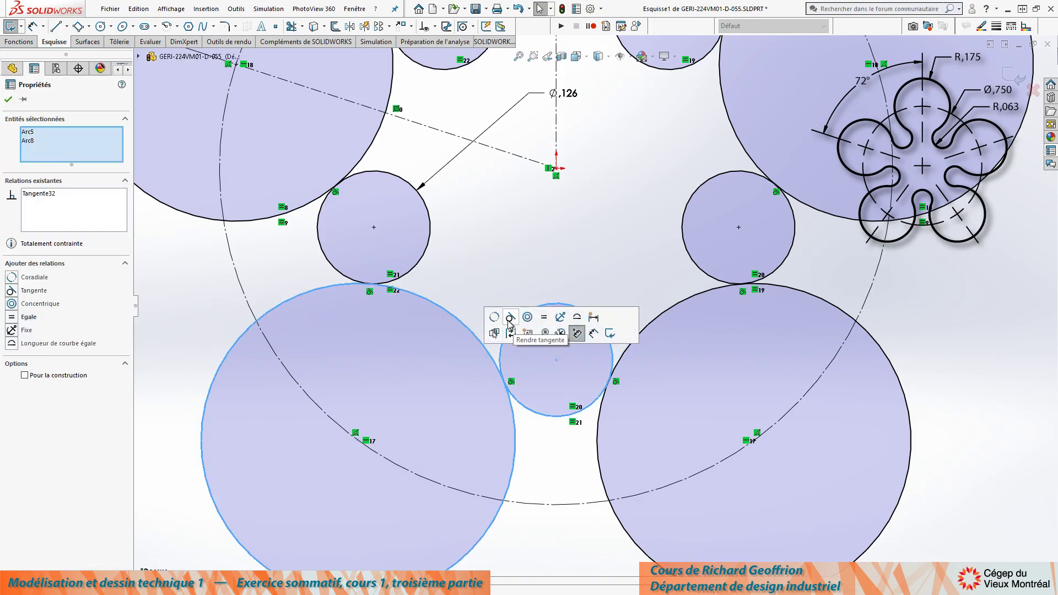
{"action": "left_click", "coordinate": [929, 460]}
Step: Examine the relations and constraint status of the lower-right large circle
{"action": "scroll", "coordinate": [929, 460], "scroll_direction": "up", "scroll_amount": 3}
{"action": "scroll", "coordinate": [539, 251], "scroll_direction": "down", "scroll_amount": 2}
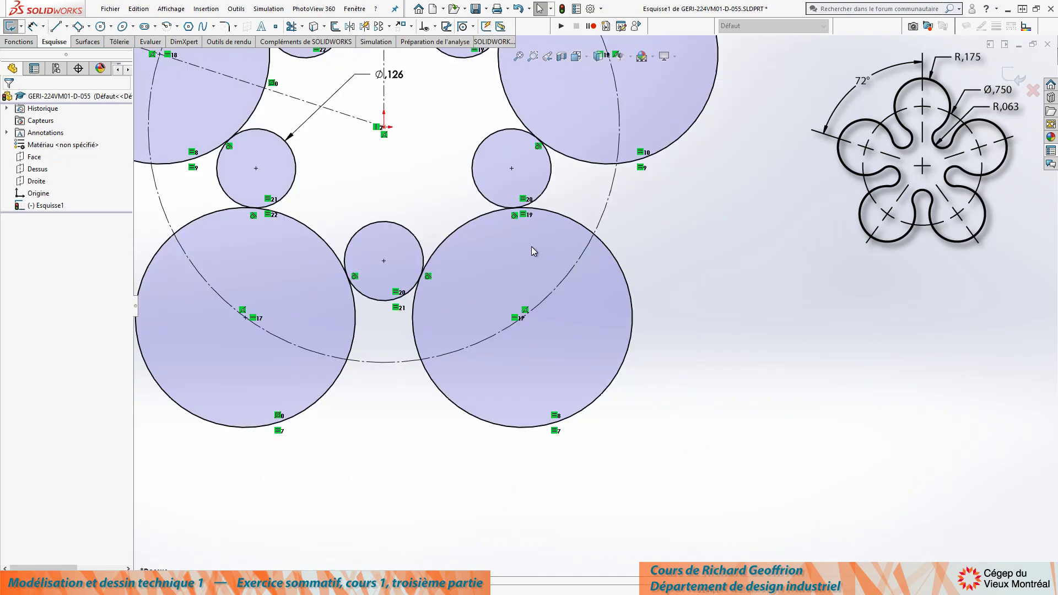
{"action": "mouse_move", "coordinate": [382, 175]}
{"action": "left_mouse_down"}
{"action": "mouse_move", "coordinate": [463, 286]}
{"action": "mouse_move", "coordinate": [668, 457]}
{"action": "left_mouse_up"}
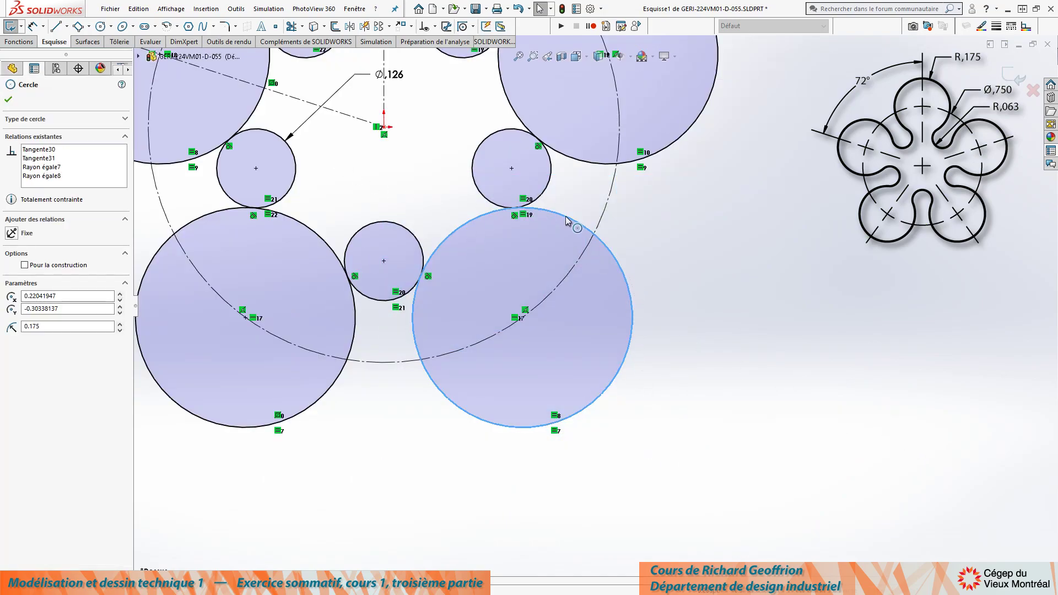
{"action": "left_click", "coordinate": [692, 357]}
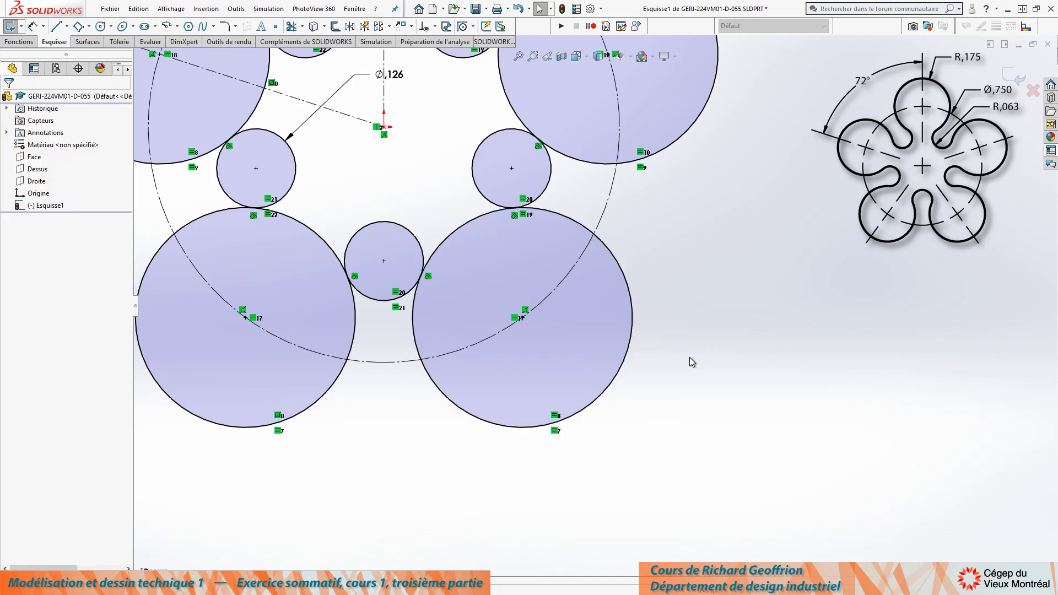
Step: Trim the large and small circles at their tangent points to leave one closed five-lobed flower outline
{"action": "key", "text": "f"}
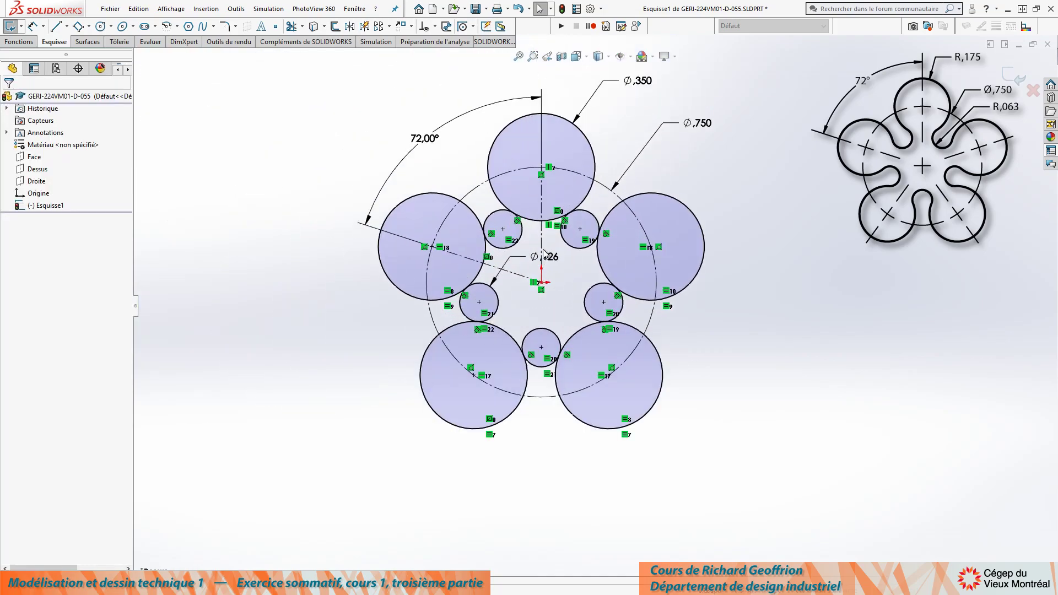
{"action": "scroll", "coordinate": [508, 261], "scroll_direction": "up", "scroll_amount": 1}
{"action": "scroll", "coordinate": [509, 262], "scroll_direction": "down", "scroll_amount": 1}
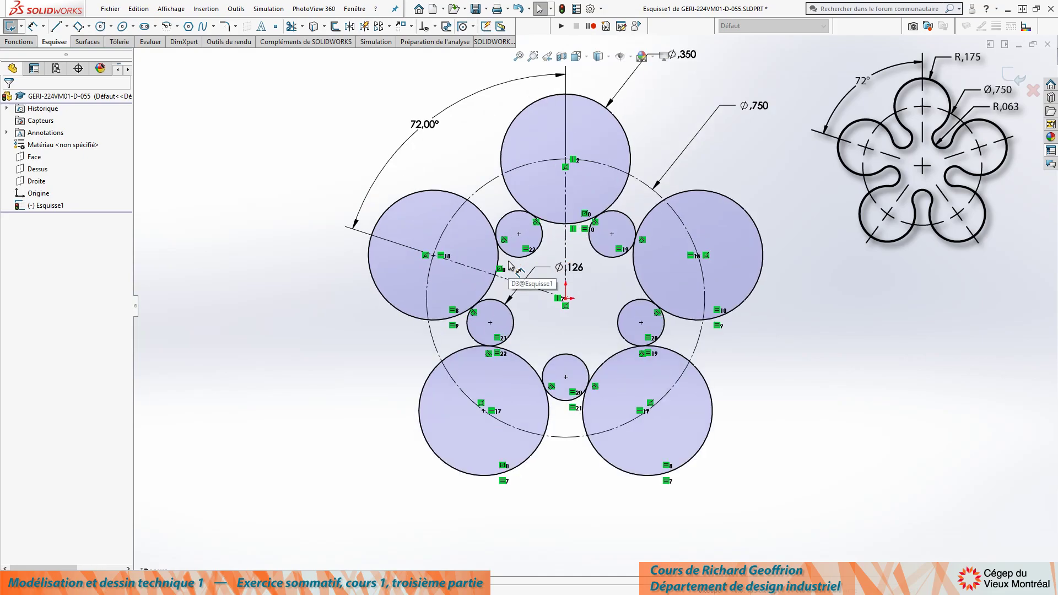
{"action": "key", "text": "t"}
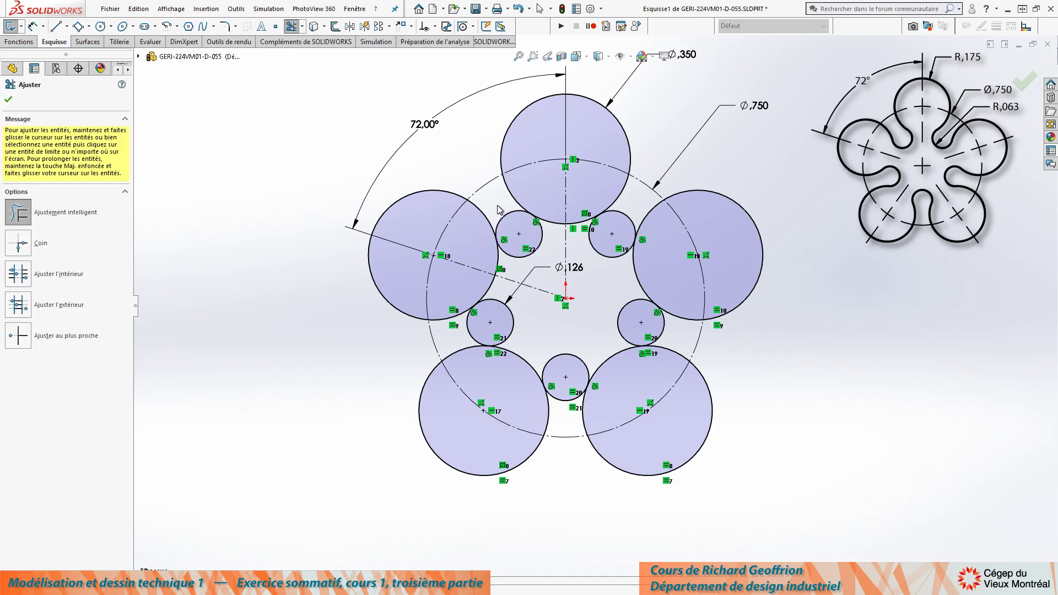
{"action": "left_click_drag", "start_coordinate": [498, 208], "coordinate": [509, 234]}
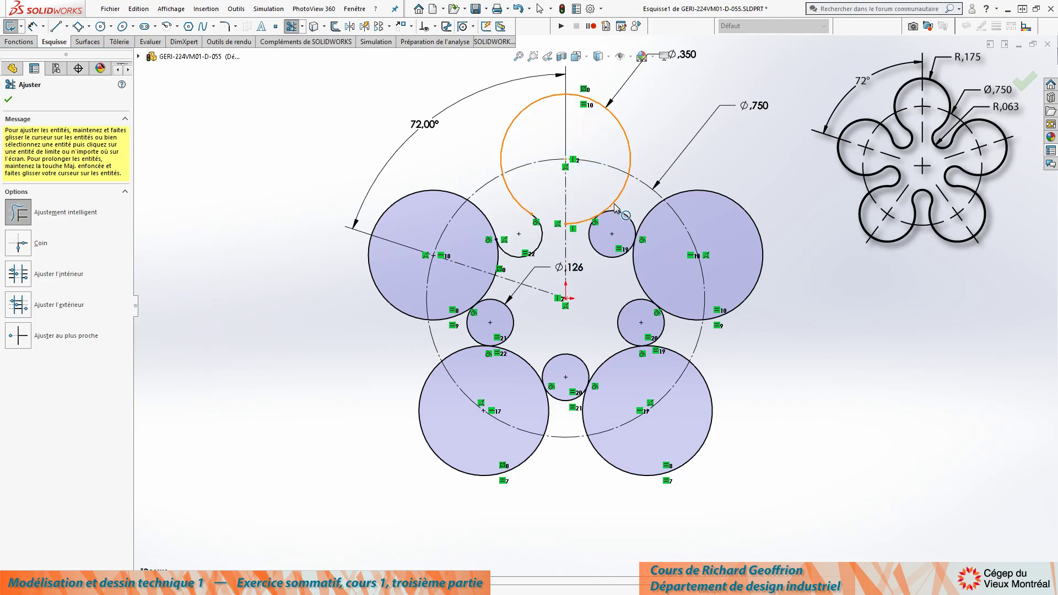
{"action": "left_click_drag", "start_coordinate": [584, 207], "coordinate": [580, 227]}
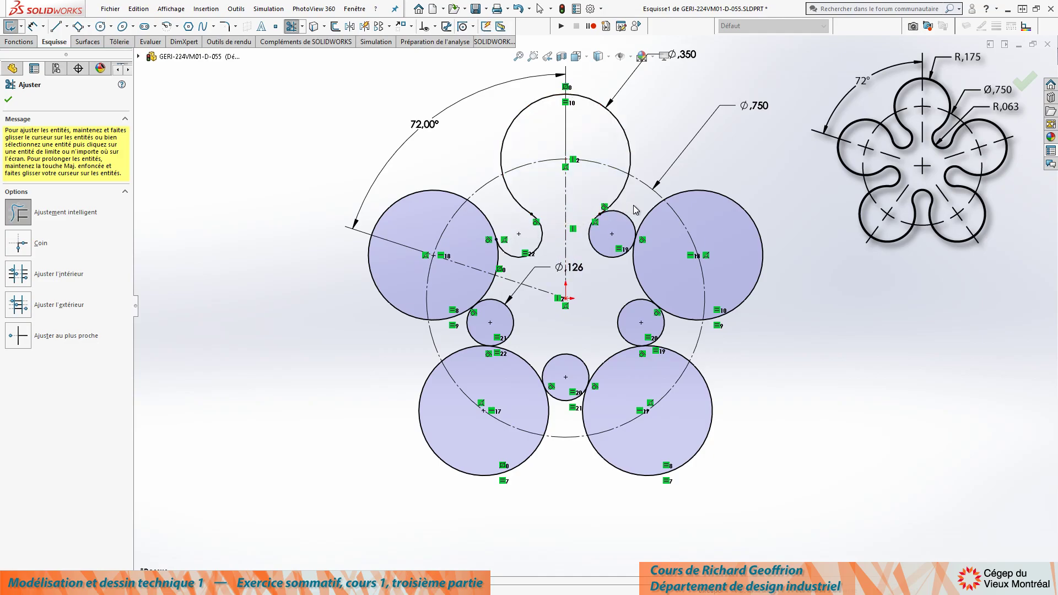
{"action": "left_click_drag", "start_coordinate": [633, 205], "coordinate": [626, 227]}
{"action": "left_click_drag", "start_coordinate": [622, 278], "coordinate": [644, 266]}
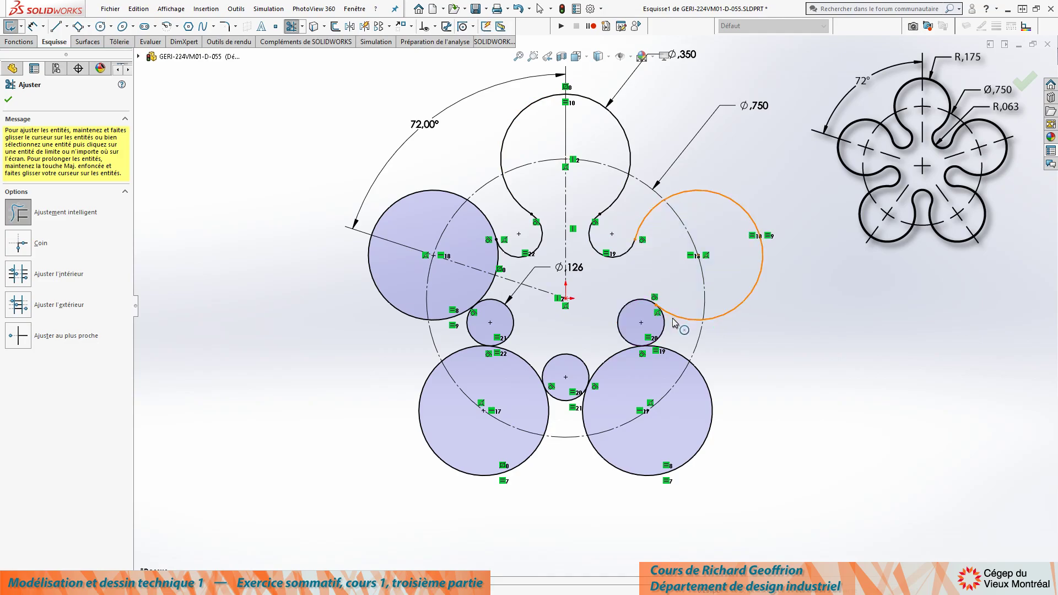
{"action": "left_click_drag", "start_coordinate": [677, 327], "coordinate": [617, 363]}
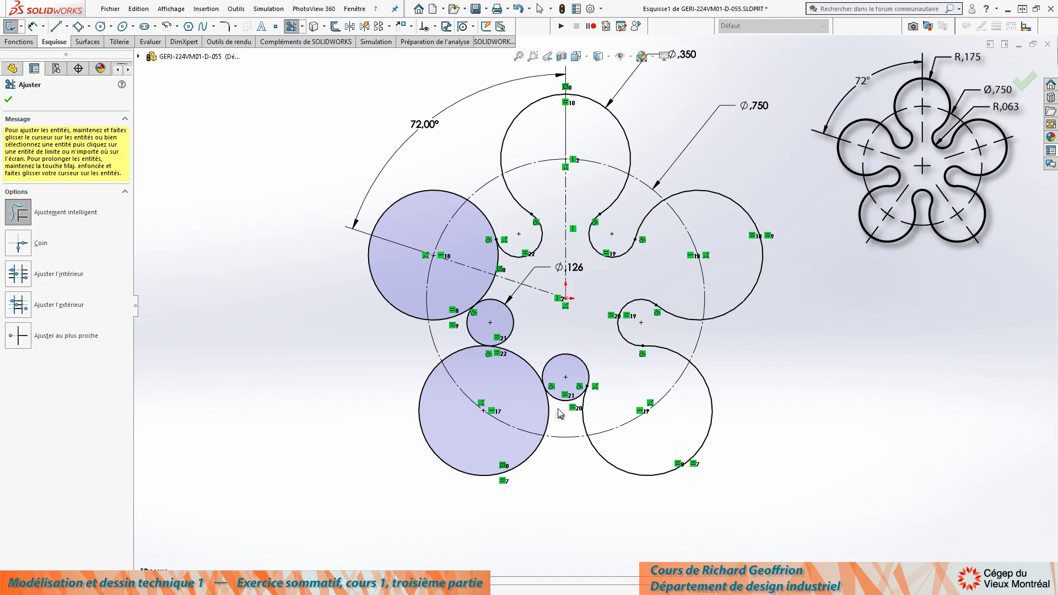
{"action": "left_click_drag", "start_coordinate": [560, 419], "coordinate": [564, 400]}
{"action": "left_click_drag", "start_coordinate": [515, 357], "coordinate": [477, 333]}
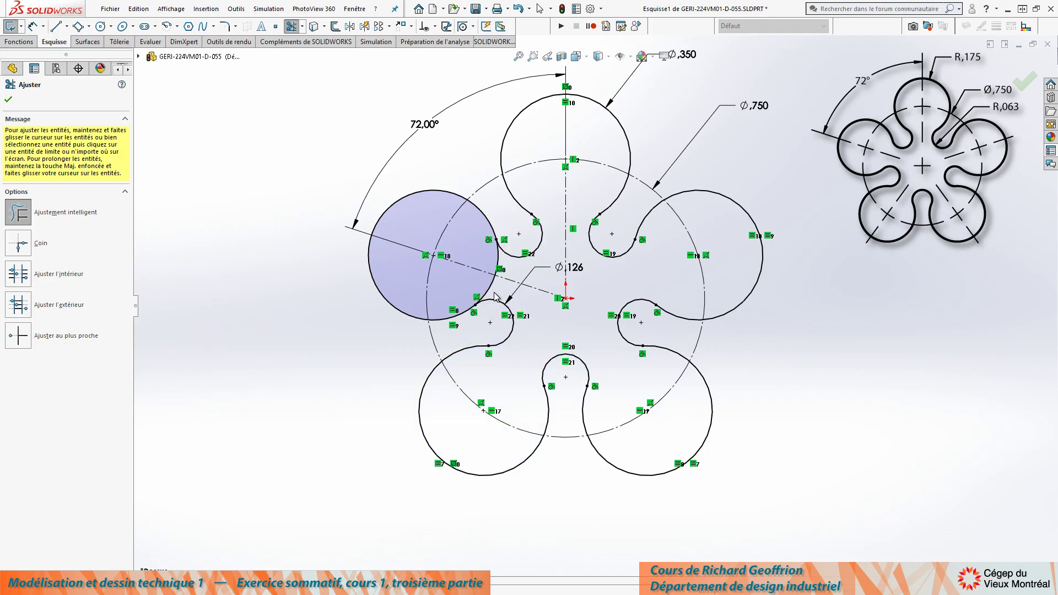
{"action": "mouse_move", "coordinate": [488, 294]}
{"action": "left_mouse_down"}
{"action": "mouse_move", "coordinate": [517, 275]}
{"action": "mouse_move", "coordinate": [492, 268]}
{"action": "left_mouse_up"}
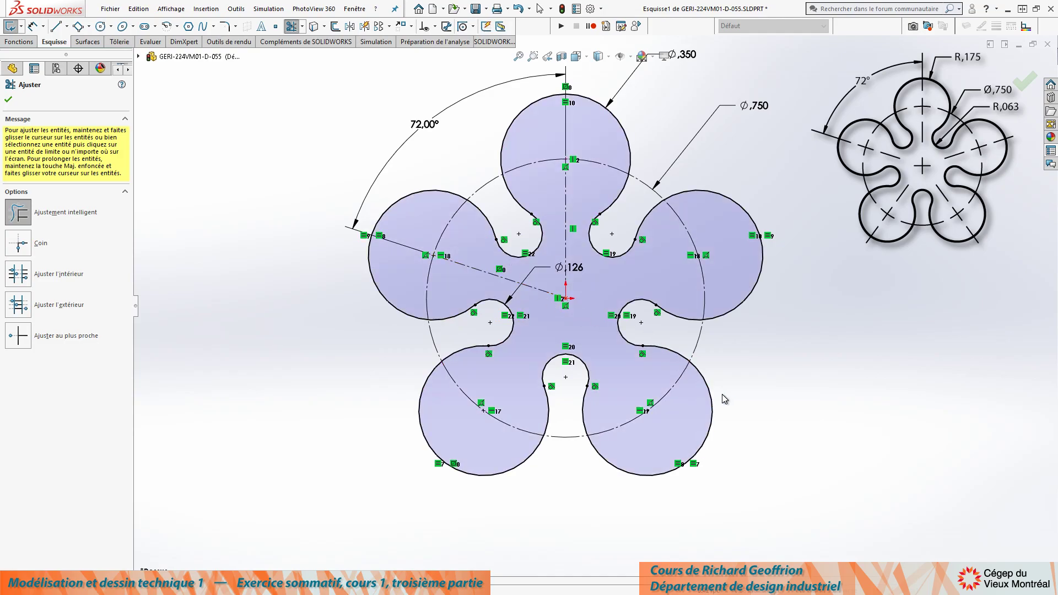
Step: Extrude the flower profile to a blind depth of 0.100 in and save the part
{"action": "key", "text": "e"}
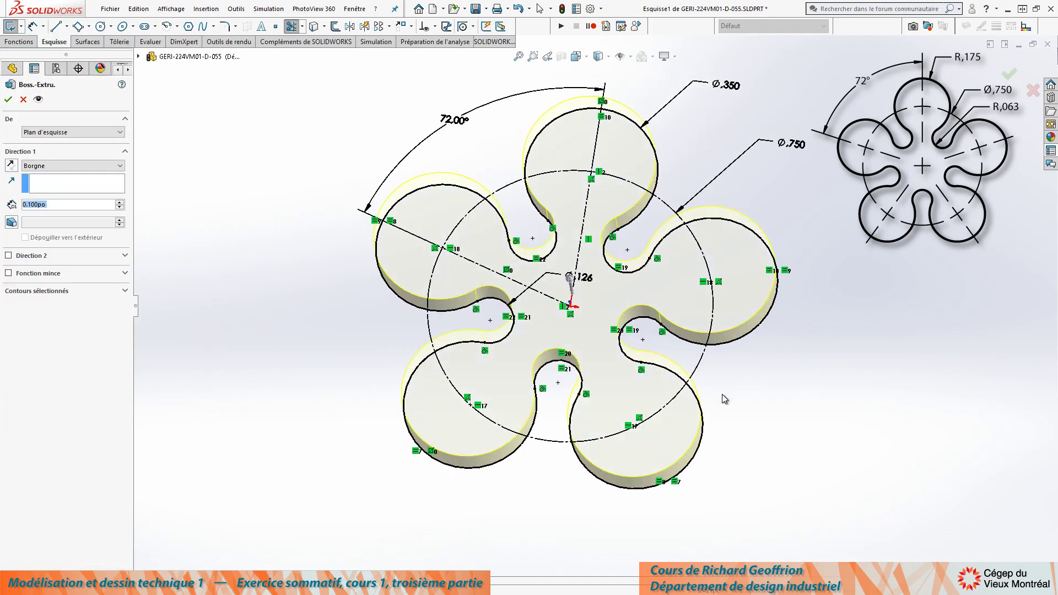
{"action": "key", "text": "Return"}
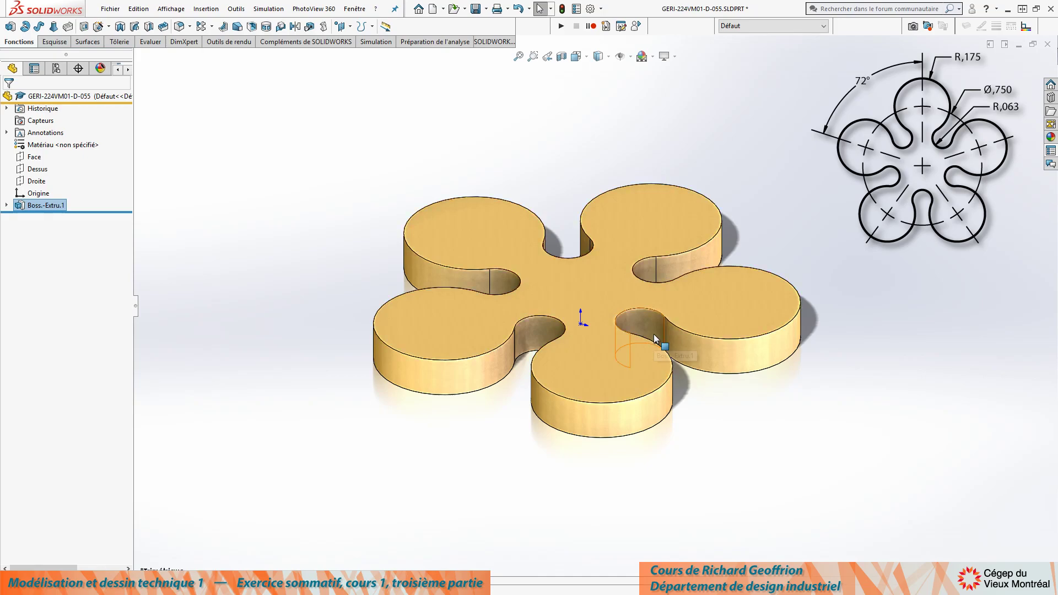
{"action": "key", "text": "ctrl+s"}
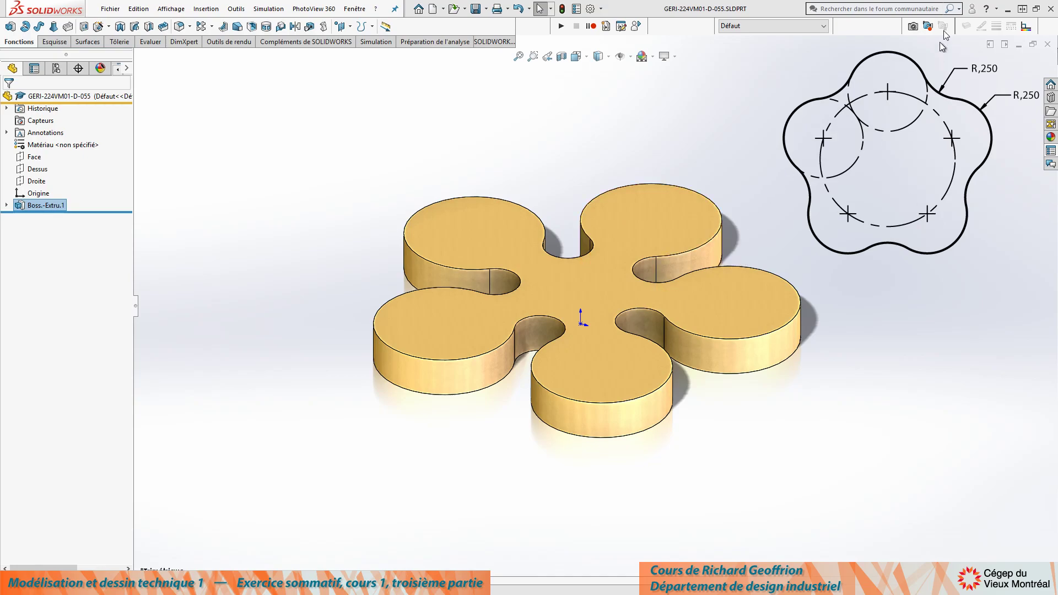
Step: Close the finished part and create a new part from the Modèle pouces template
{"action": "left_click", "coordinate": [1048, 44]}
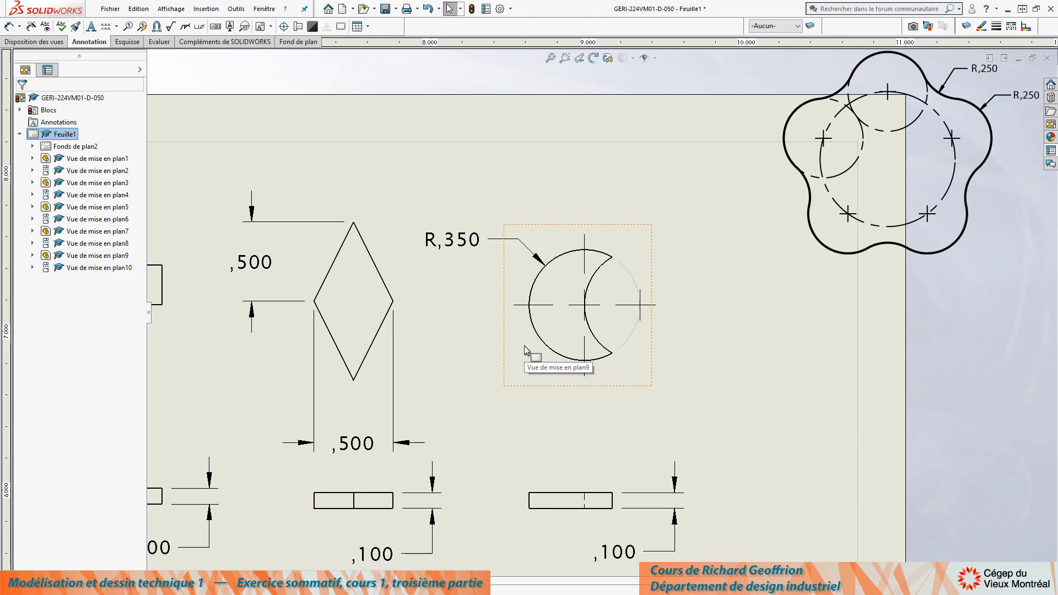
{"action": "key", "text": "ctrl+n"}
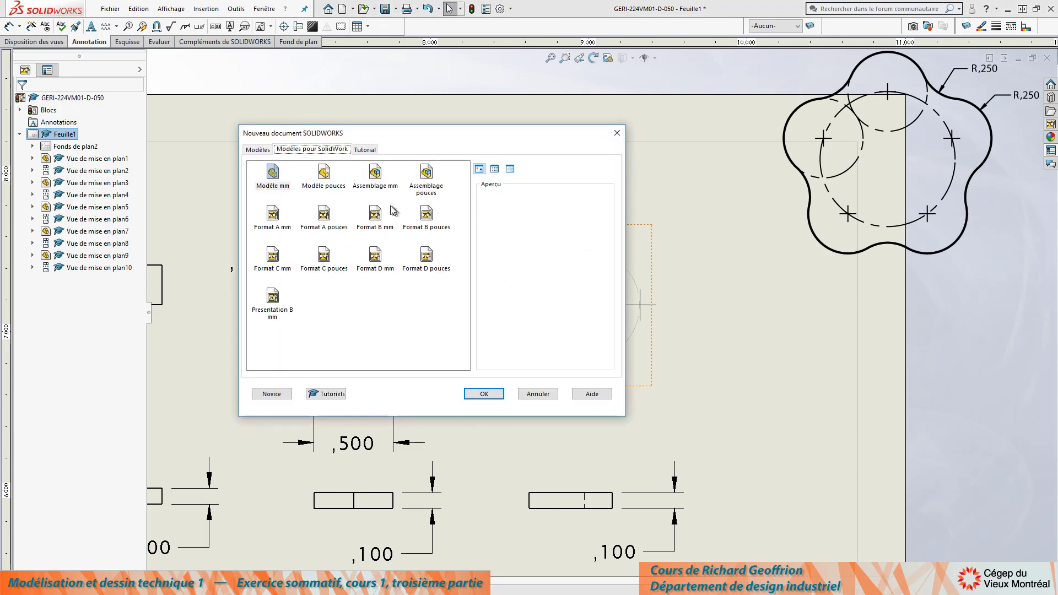
{"action": "left_click", "coordinate": [324, 174]}
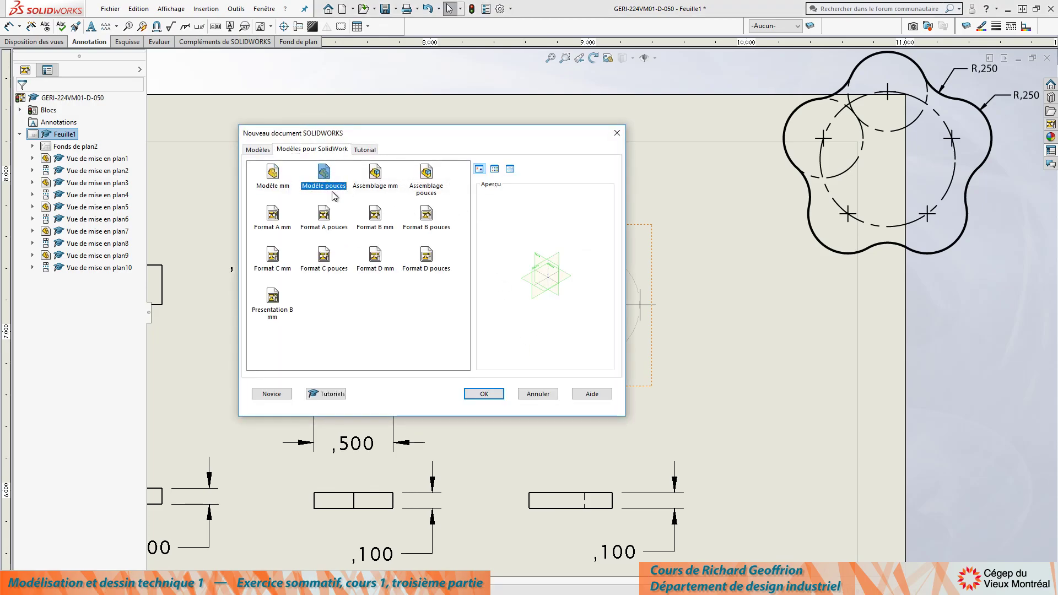
{"action": "left_click", "coordinate": [490, 395]}
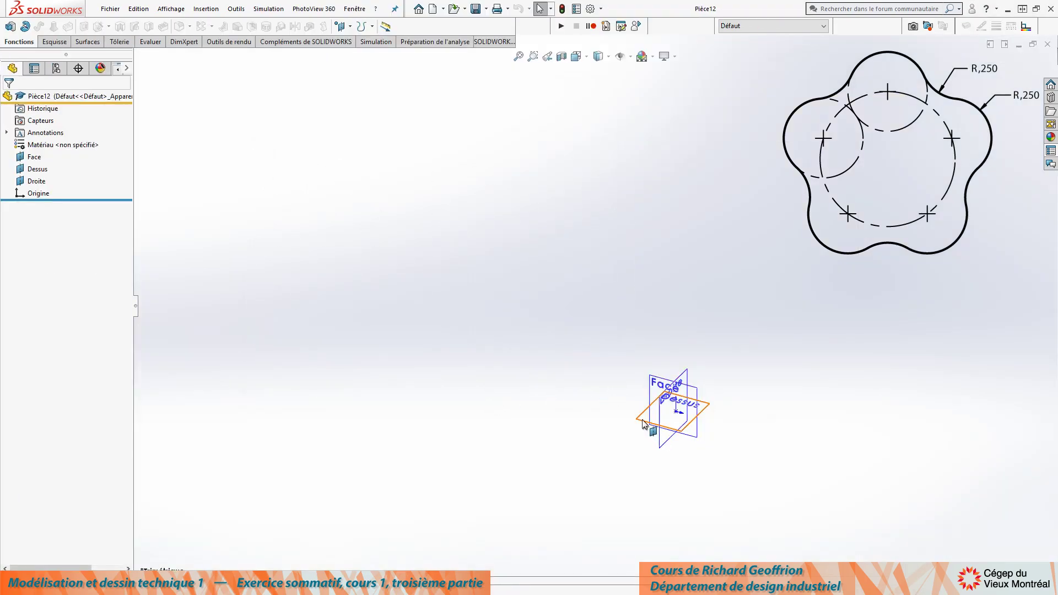
Step: On the Dessus plane, sketch a circle about 1.50 in in diameter centred on the origin
{"action": "left_click", "coordinate": [644, 424]}
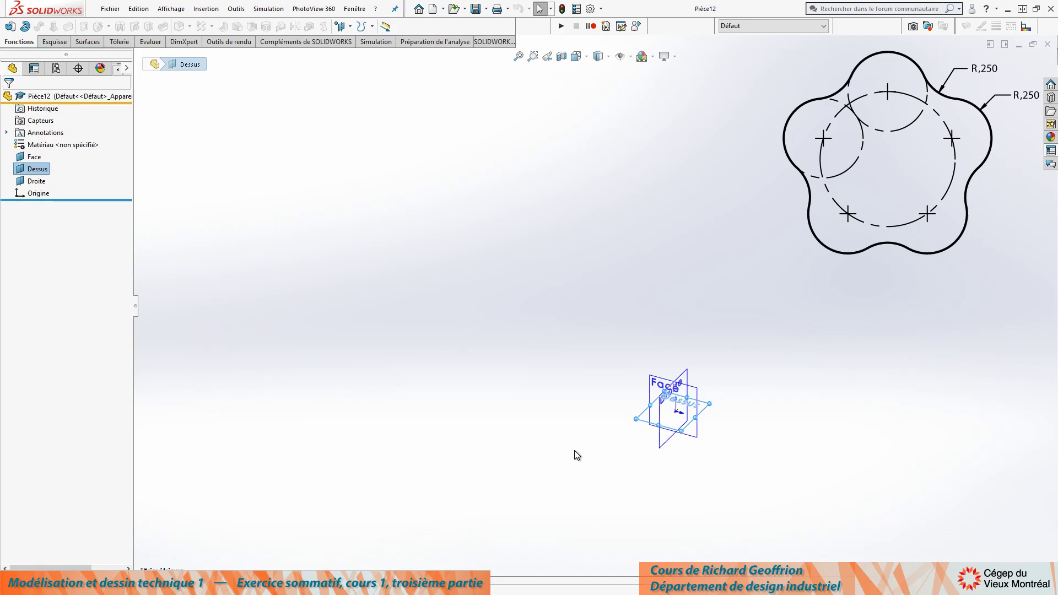
{"action": "key", "text": "c"}
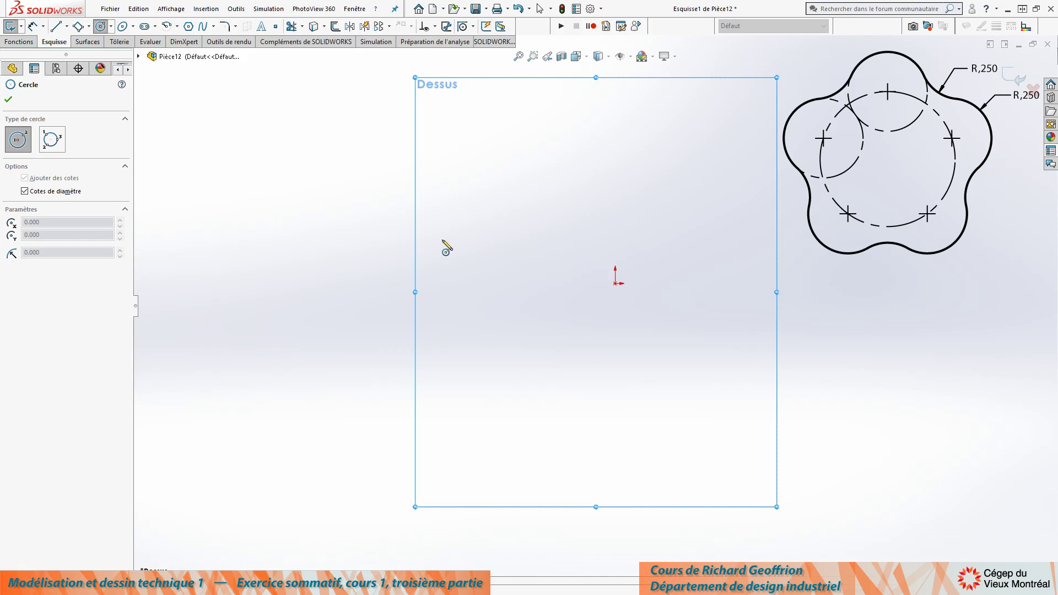
{"action": "left_click", "coordinate": [615, 283]}
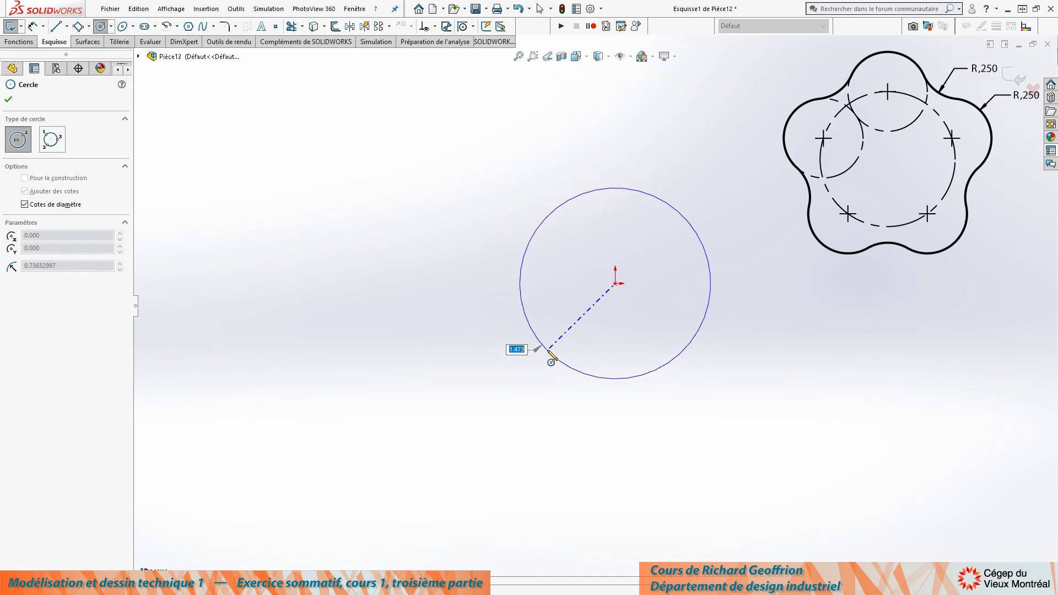
{"action": "left_click", "coordinate": [552, 358]}
{"action": "left_click", "coordinate": [57, 296]}
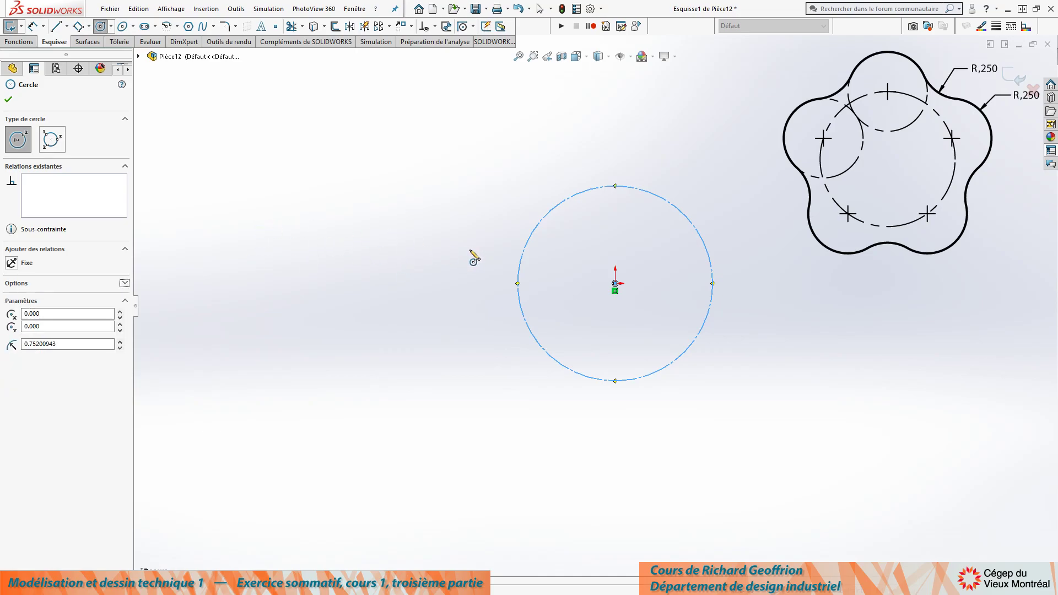
{"action": "left_click", "coordinate": [594, 134]}
{"action": "left_click", "coordinate": [608, 179]}
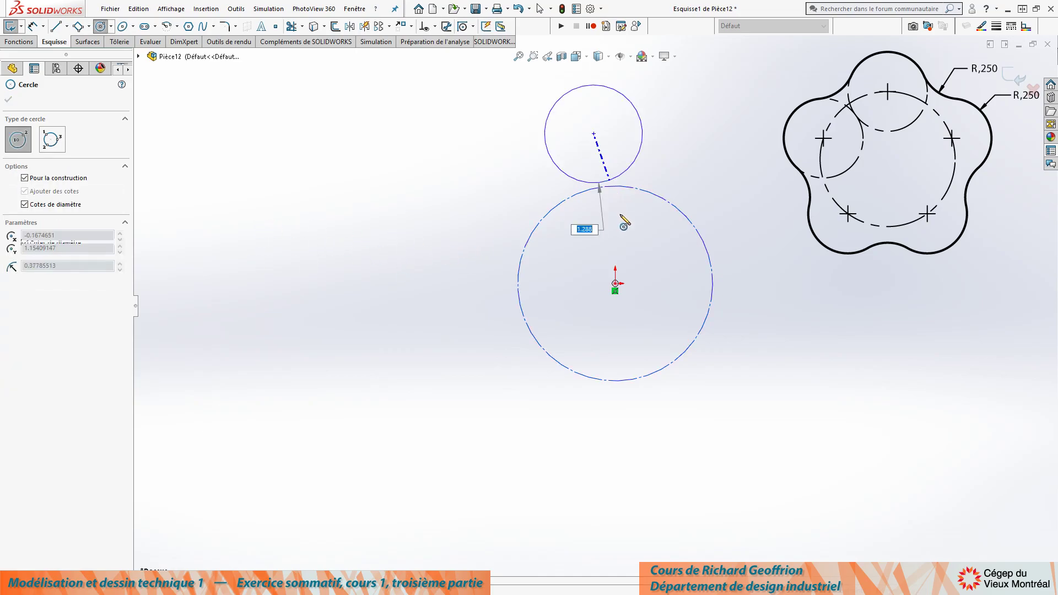
{"action": "left_click", "coordinate": [604, 190]}
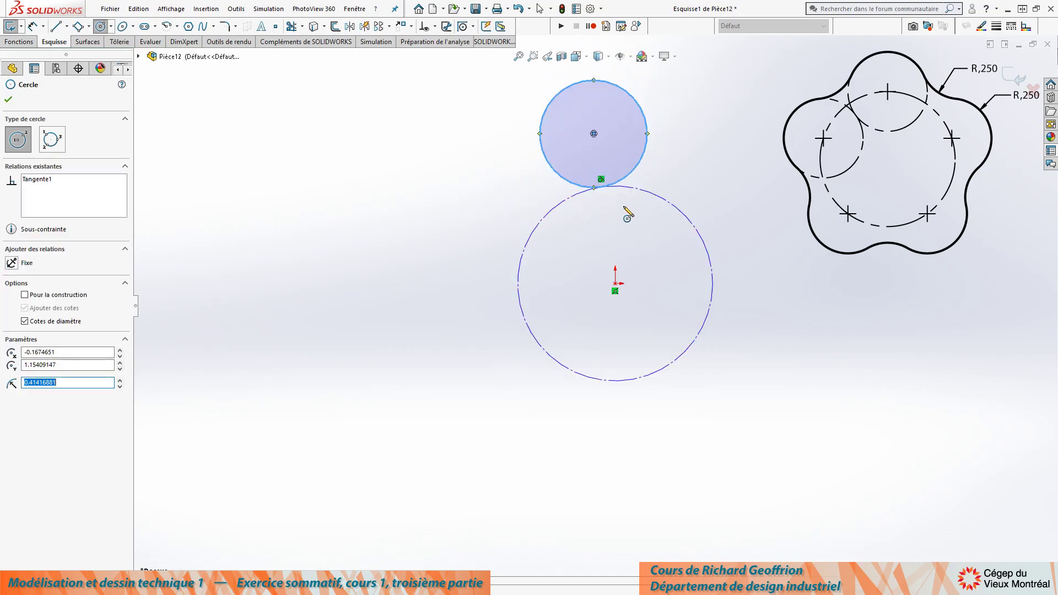
{"action": "key", "text": "ctrl+z"}
{"action": "key", "text": "Escape"}
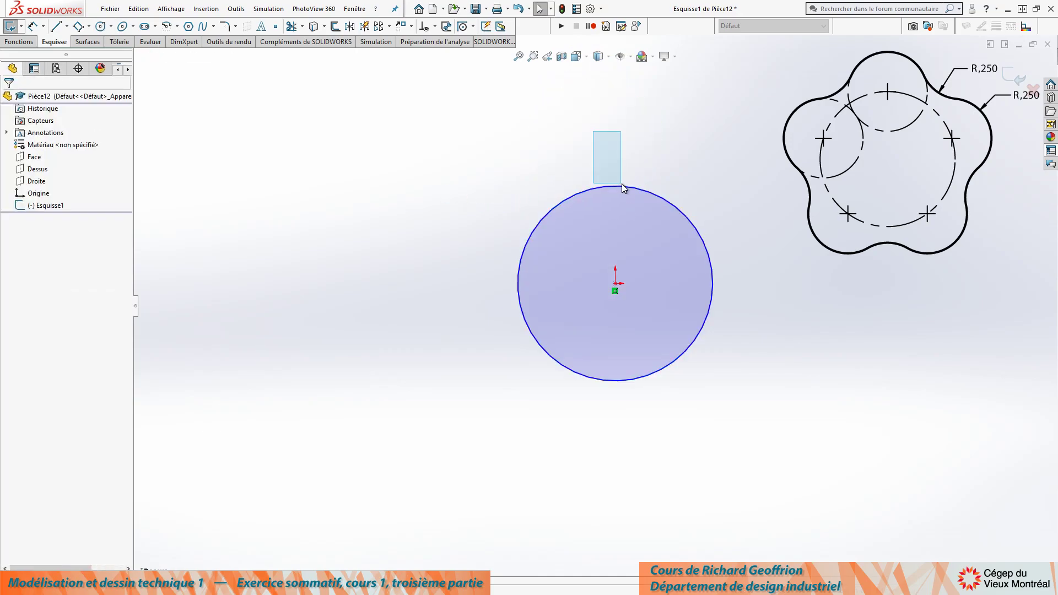
{"action": "left_click", "coordinate": [593, 189]}
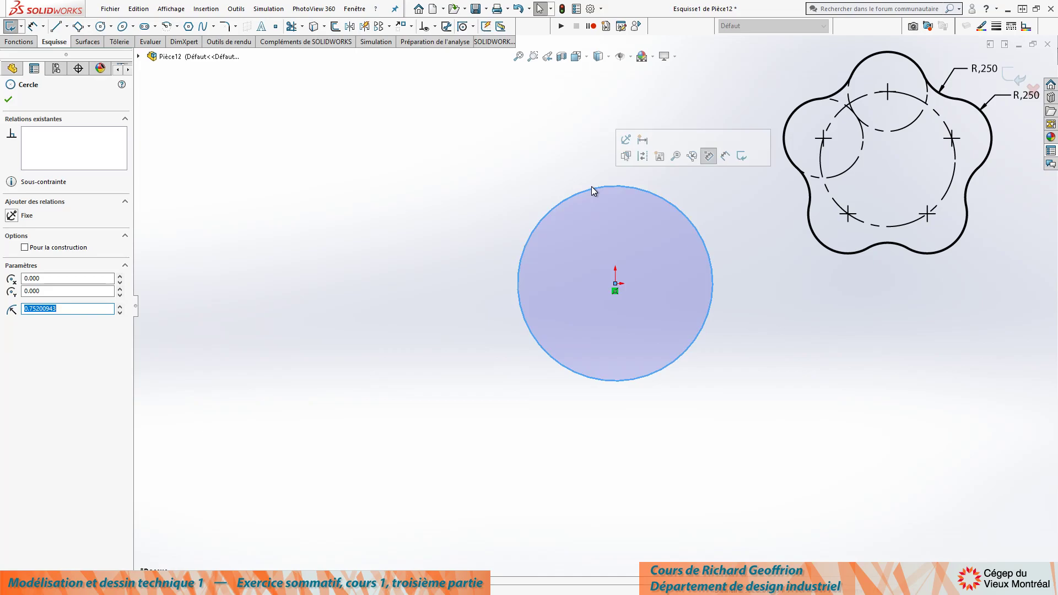
Step: Sketch five circles spaced around the central circle, with the topmost one overlapping its upper edge
{"action": "key", "text": "c"}
{"action": "left_click", "coordinate": [590, 151]}
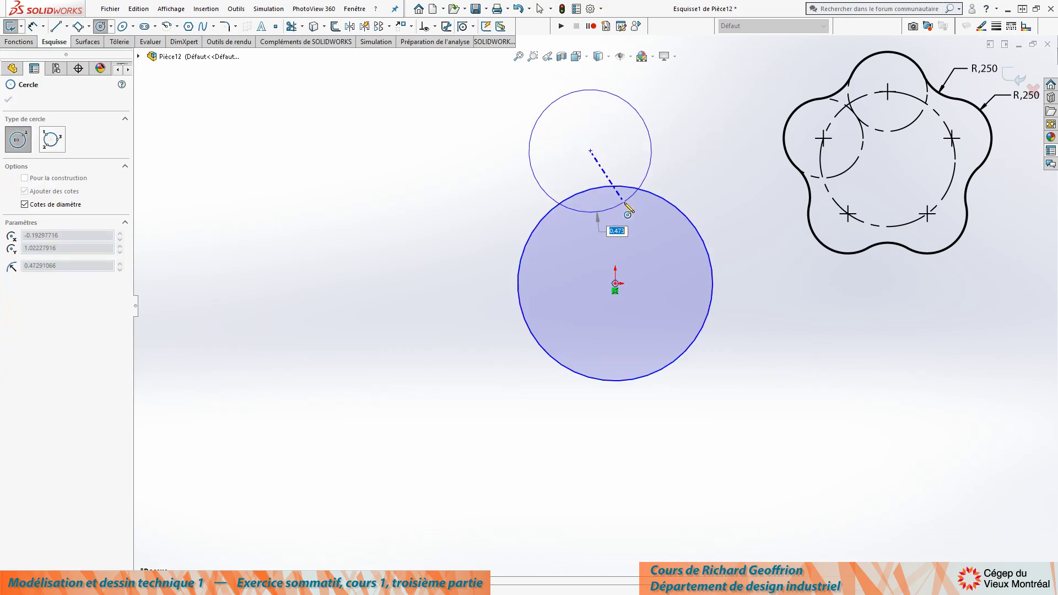
{"action": "left_click", "coordinate": [602, 217]}
{"action": "left_click", "coordinate": [439, 236]}
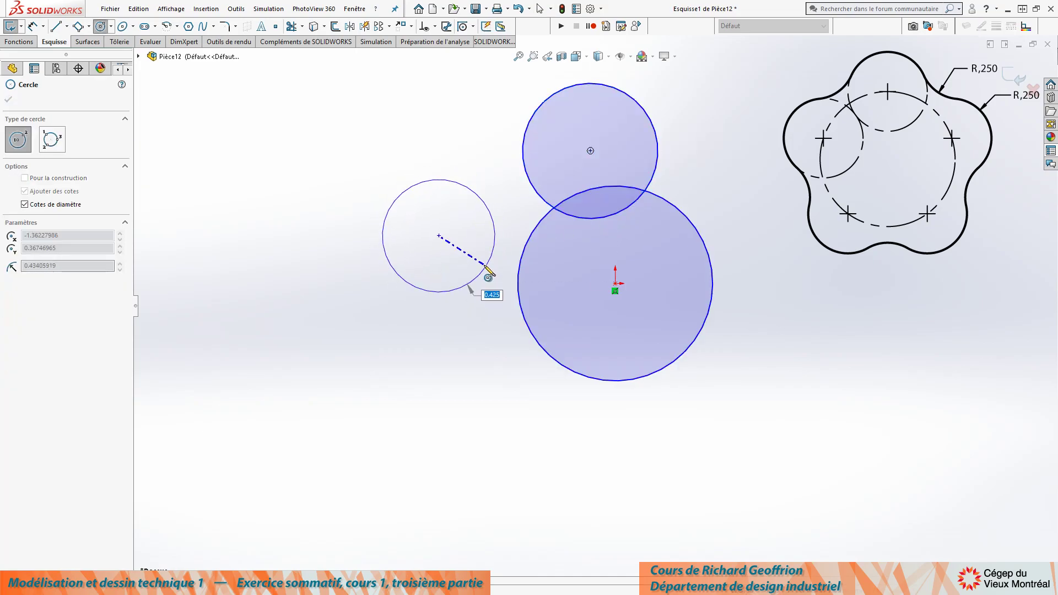
{"action": "left_click", "coordinate": [477, 269]}
{"action": "left_click", "coordinate": [470, 435]}
{"action": "left_click", "coordinate": [544, 435]}
{"action": "left_click", "coordinate": [732, 469]}
{"action": "left_click", "coordinate": [683, 426]}
{"action": "left_click", "coordinate": [782, 186]}
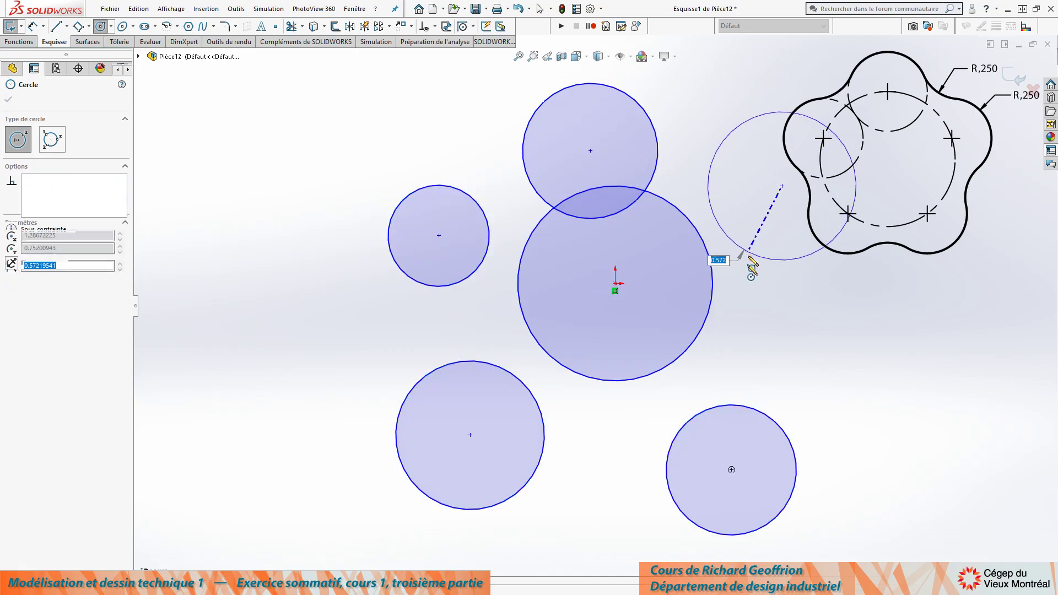
{"action": "left_click", "coordinate": [752, 257]}
{"action": "key", "text": "Escape"}
Step: Make the five outer circles equal in size
{"action": "mouse_move", "coordinate": [909, 78]}
{"action": "left_mouse_down"}
{"action": "mouse_move", "coordinate": [751, 130]}
{"action": "mouse_move", "coordinate": [617, 150]}
{"action": "left_mouse_up"}
{"action": "left_click_drag", "start_coordinate": [471, 171], "coordinate": [419, 211], "text": "ctrl"}
{"action": "left_click_drag", "start_coordinate": [471, 336], "coordinate": [429, 392], "text": "ctrl"}
{"action": "left_click_drag", "start_coordinate": [841, 404], "coordinate": [746, 458], "text": "ctrl"}
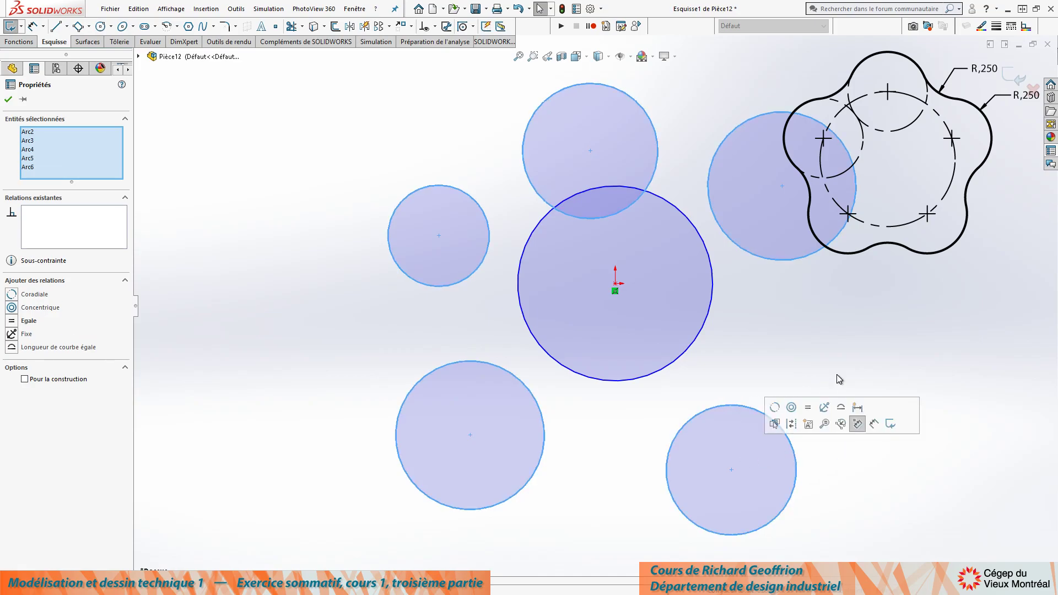
{"action": "left_click", "coordinate": [12, 325]}
{"action": "left_click", "coordinate": [279, 426]}
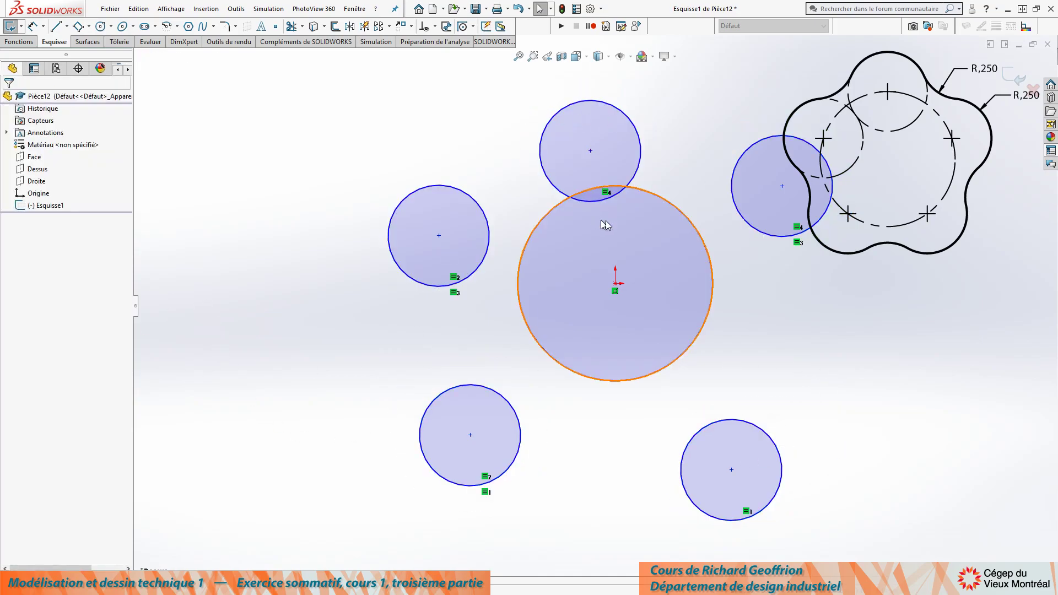
Step: Convert the central circle to construction geometry
{"action": "left_click", "coordinate": [653, 227]}
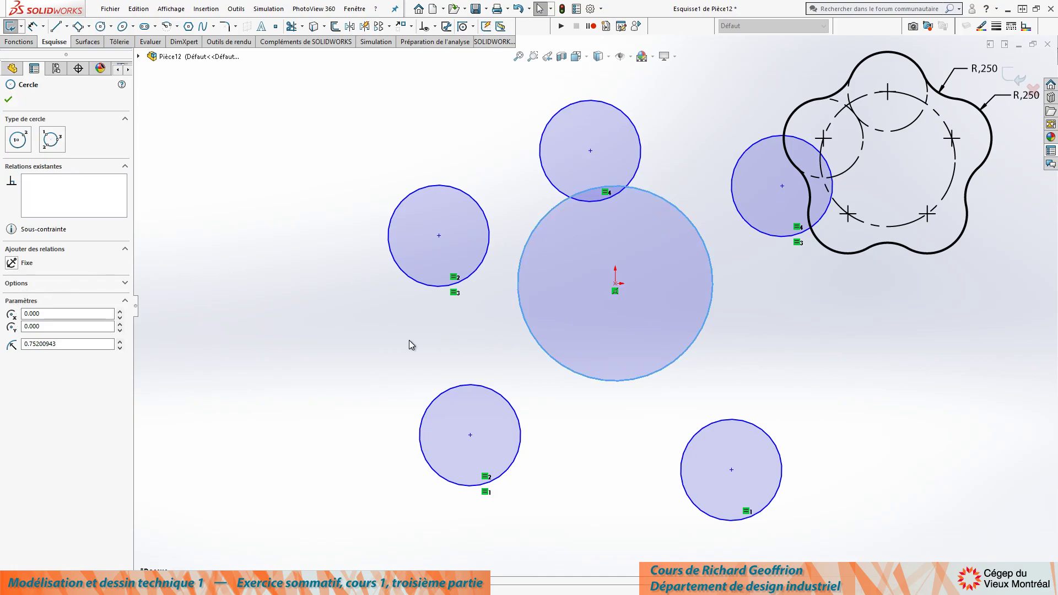
{"action": "key", "text": "Escape"}
{"action": "left_click", "coordinate": [713, 291]}
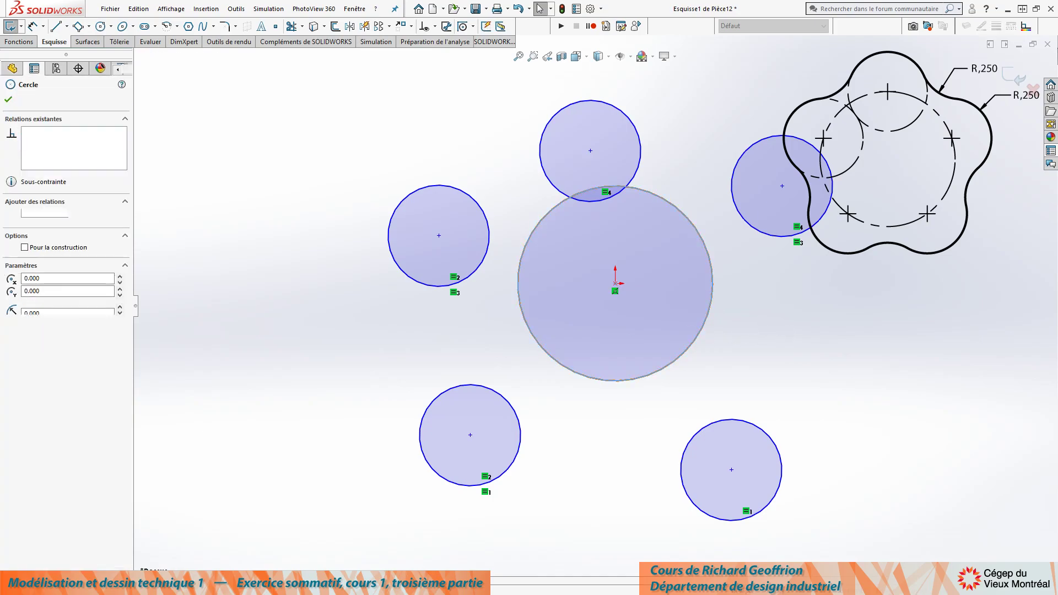
{"action": "left_click", "coordinate": [25, 247]}
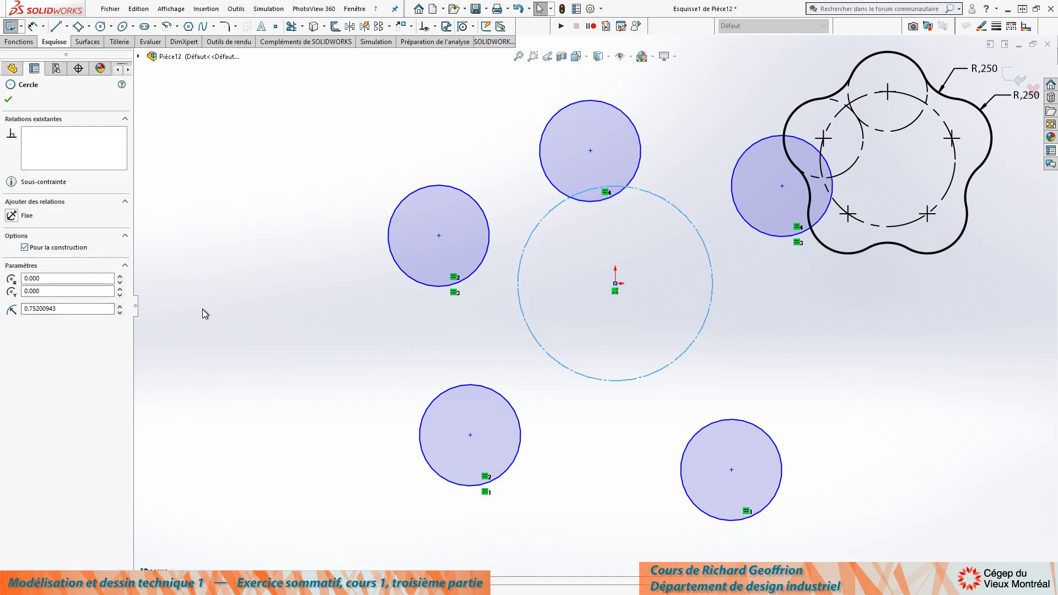
{"action": "key", "text": "Escape"}
Step: Place the topmost circle's centre on the construction circle and align it vertically with the origin
{"action": "left_click_drag", "start_coordinate": [590, 151], "coordinate": [641, 189]}
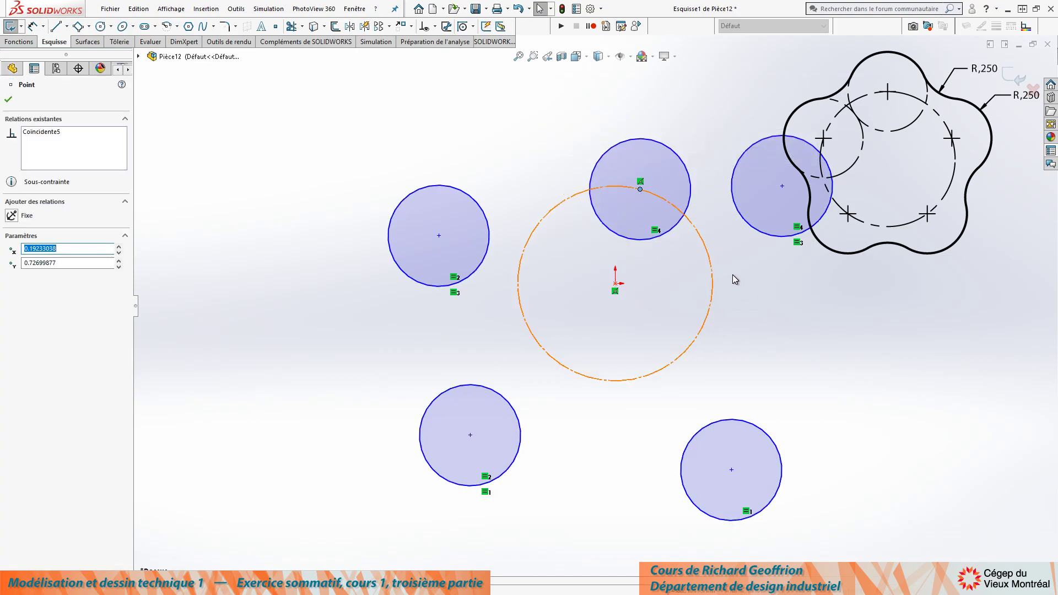
{"action": "left_click", "coordinate": [615, 286], "text": "ctrl"}
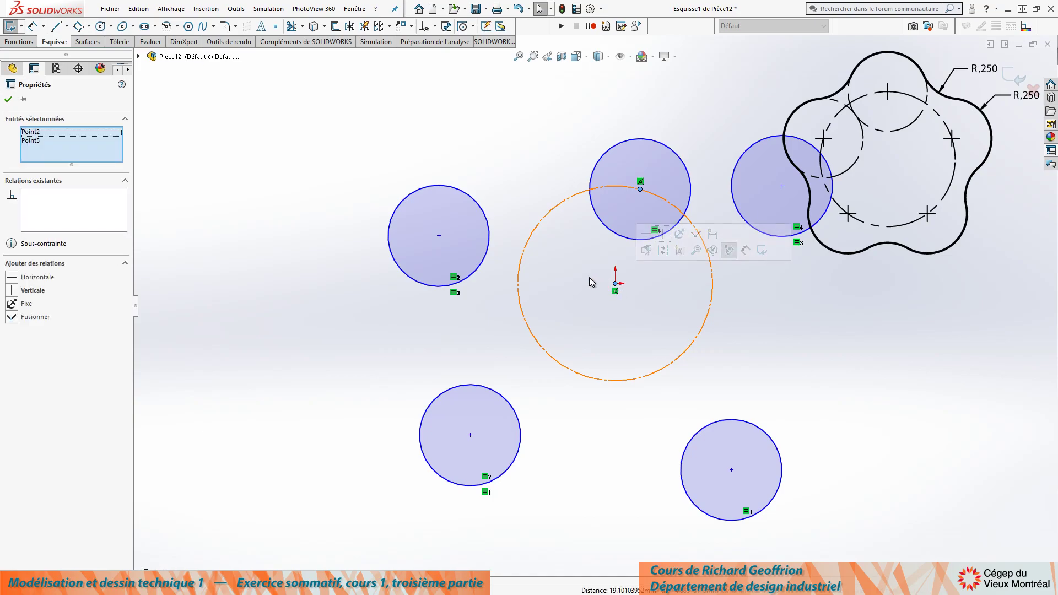
{"action": "left_click", "coordinate": [11, 290]}
{"action": "left_click", "coordinate": [288, 298]}
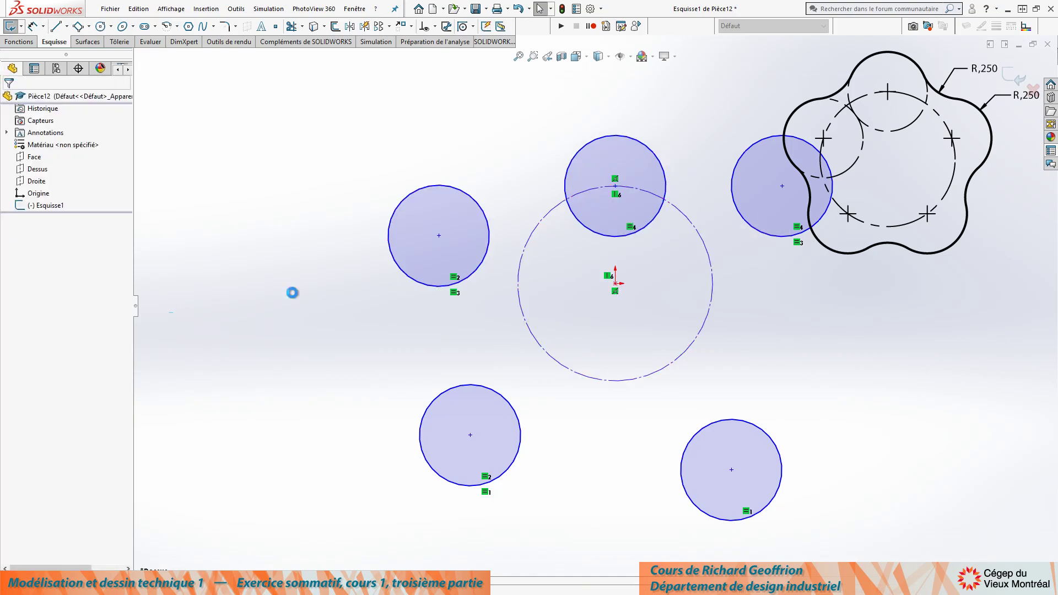
Step: Place the centres of the other four outer circles on the construction circle, spaced roughly evenly around it
{"action": "left_click_drag", "start_coordinate": [439, 238], "coordinate": [525, 245]}
{"action": "left_click_drag", "start_coordinate": [470, 435], "coordinate": [545, 351]}
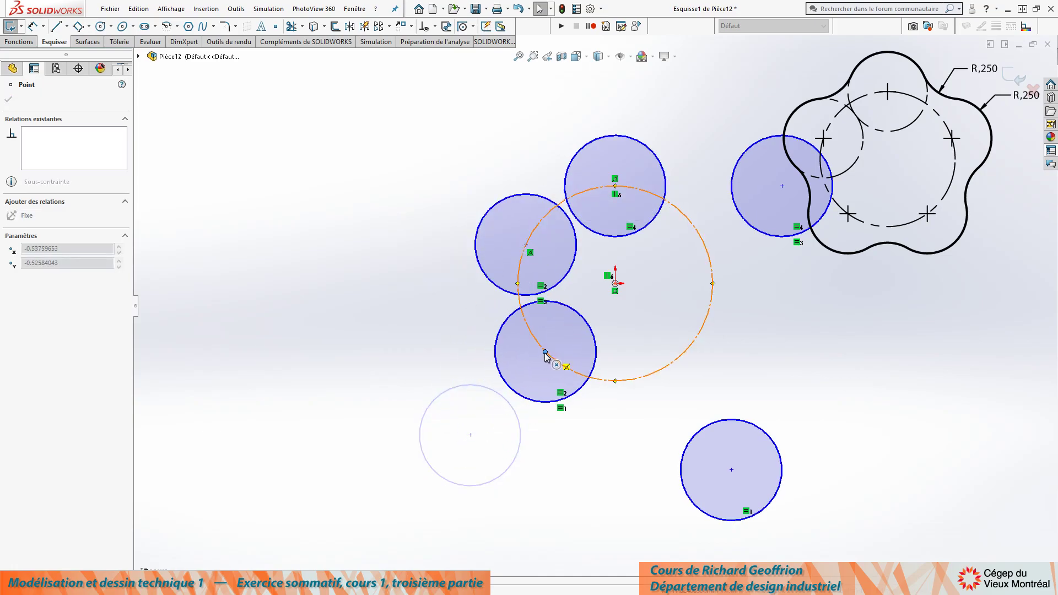
{"action": "left_click_drag", "start_coordinate": [731, 470], "coordinate": [674, 361]}
{"action": "left_click_drag", "start_coordinate": [781, 187], "coordinate": [706, 250]}
{"action": "left_click", "coordinate": [707, 250]}
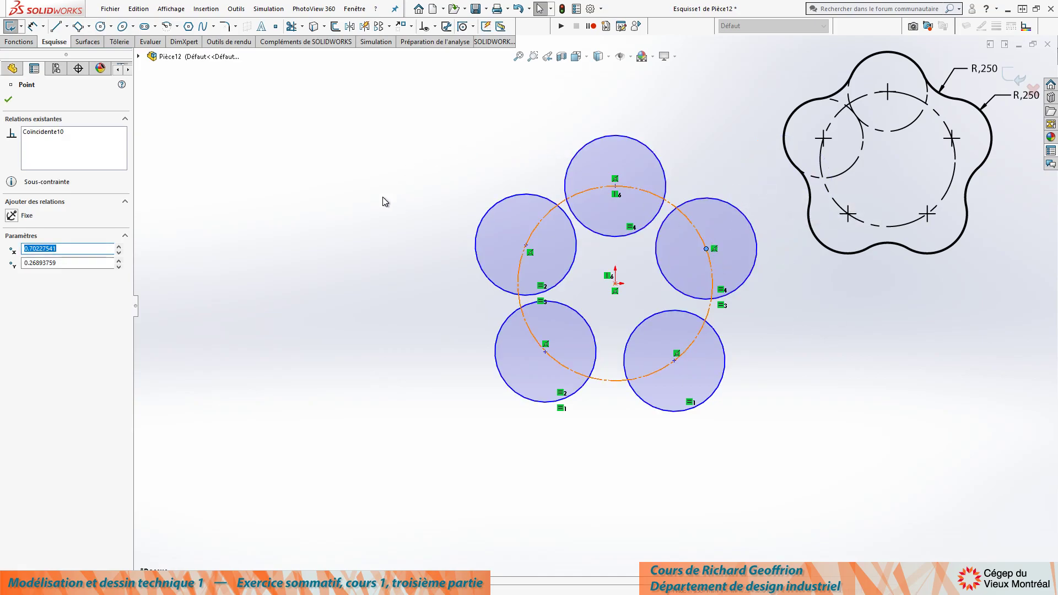
Step: Make the topmost circle tangent to the upper-left one, the upper-left tangent to the lower-left, and the lower-left tangent to the lower-right
{"action": "left_click_drag", "start_coordinate": [601, 251], "coordinate": [554, 220]}
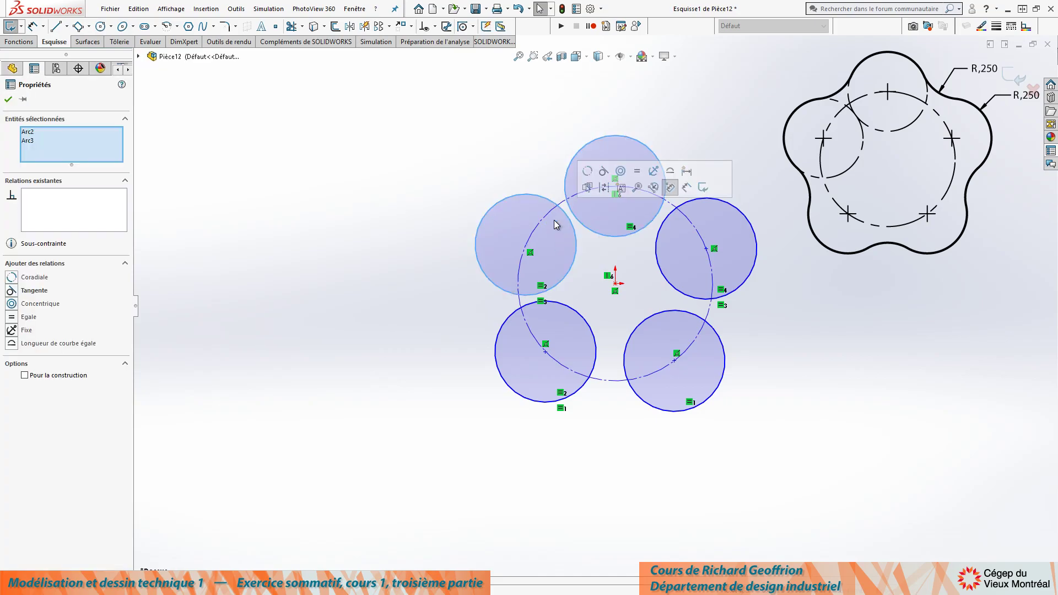
{"action": "left_click", "coordinate": [603, 171]}
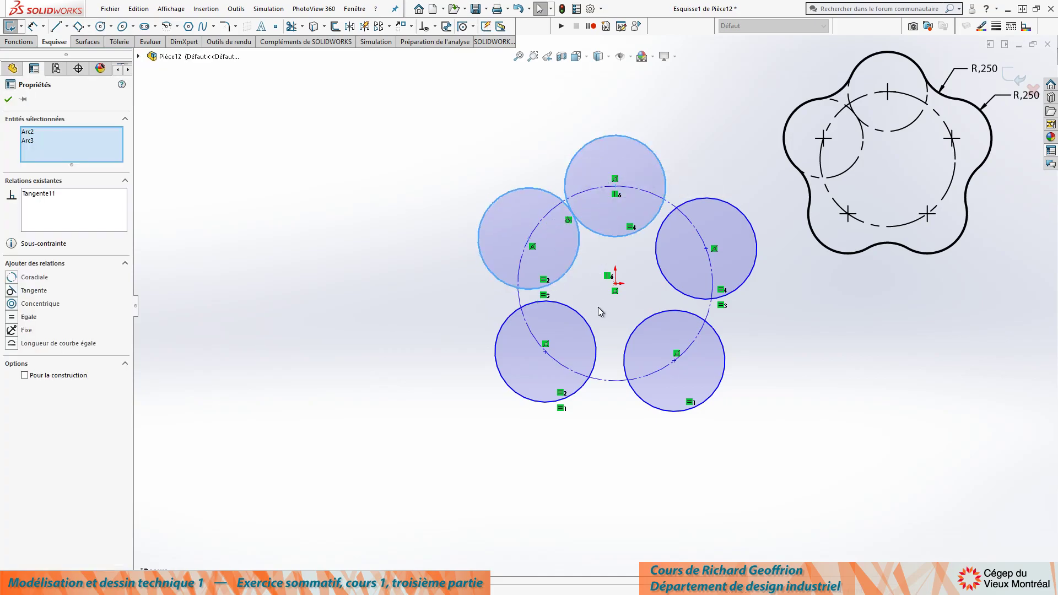
{"action": "left_click_drag", "start_coordinate": [594, 315], "coordinate": [567, 271]}
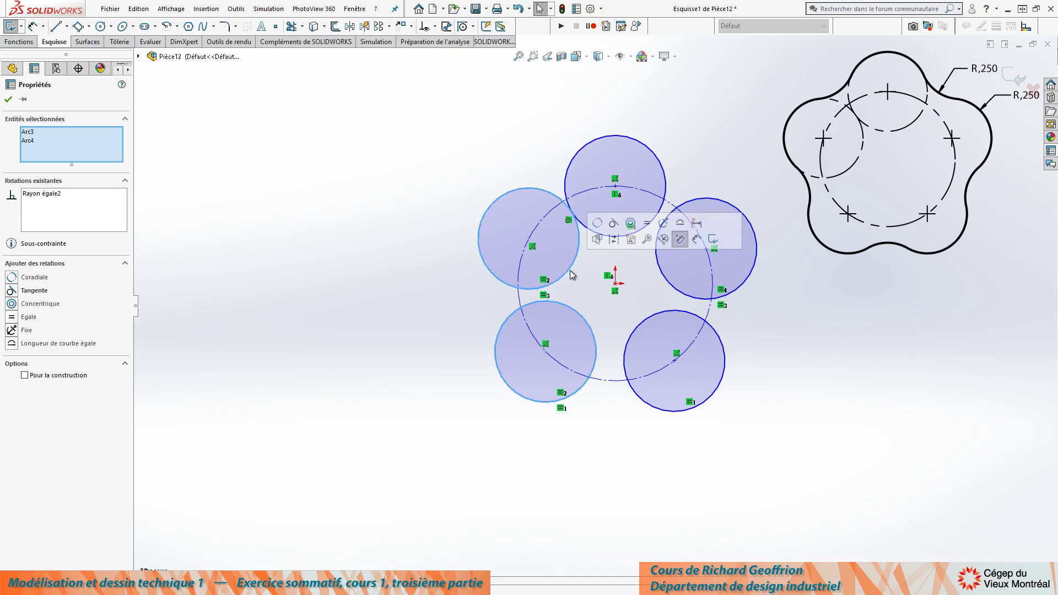
{"action": "left_click", "coordinate": [611, 223]}
{"action": "left_click_drag", "start_coordinate": [641, 304], "coordinate": [574, 343]}
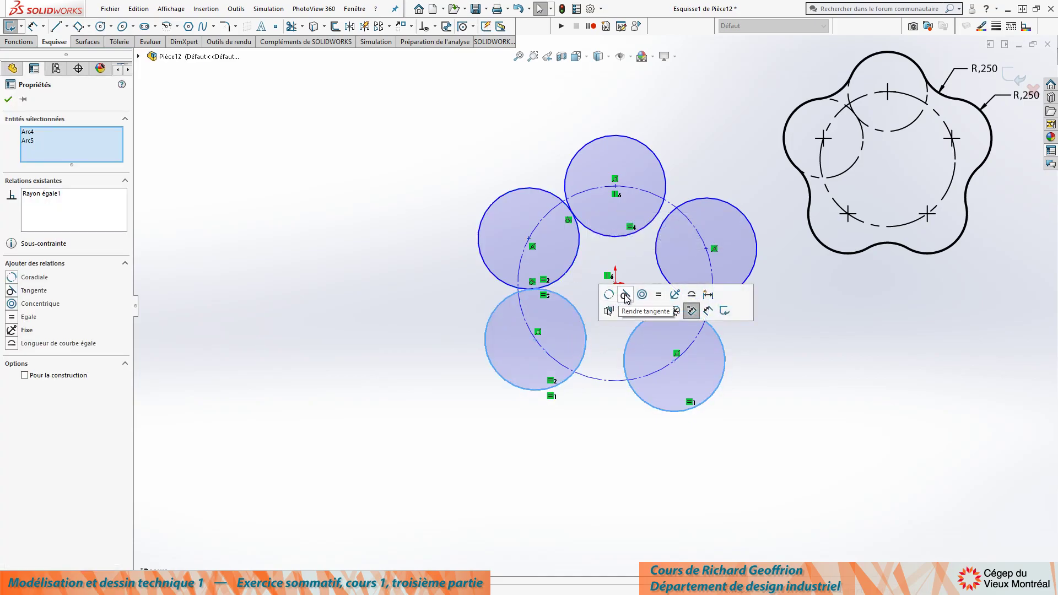
{"action": "left_click", "coordinate": [625, 295]}
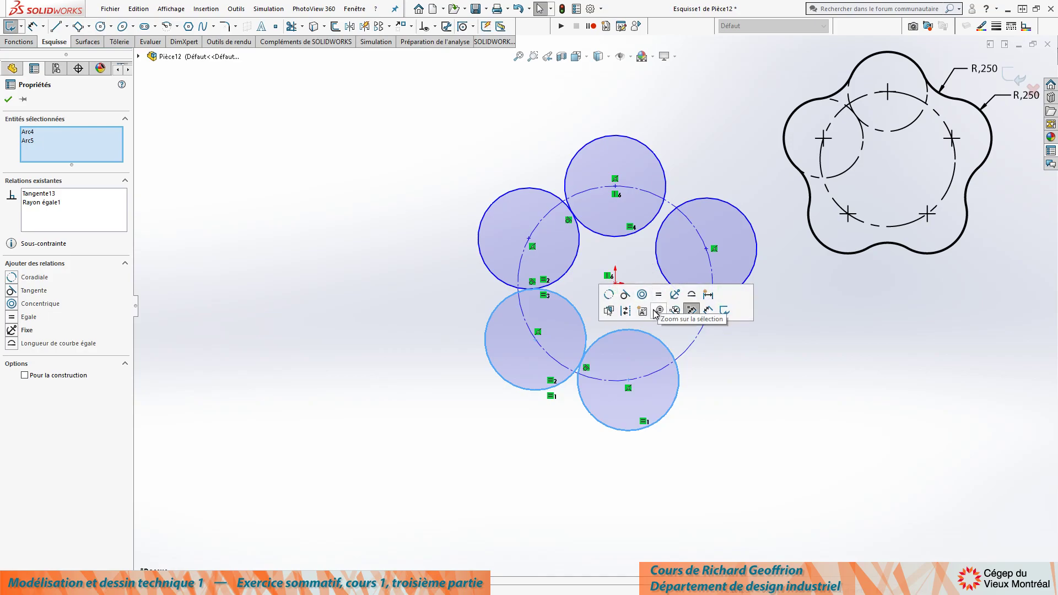
Step: Make the upper-right circle tangent to both the topmost circle and the lower-right circle
{"action": "left_click", "coordinate": [640, 267]}
{"action": "left_click_drag", "start_coordinate": [671, 294], "coordinate": [629, 231]}
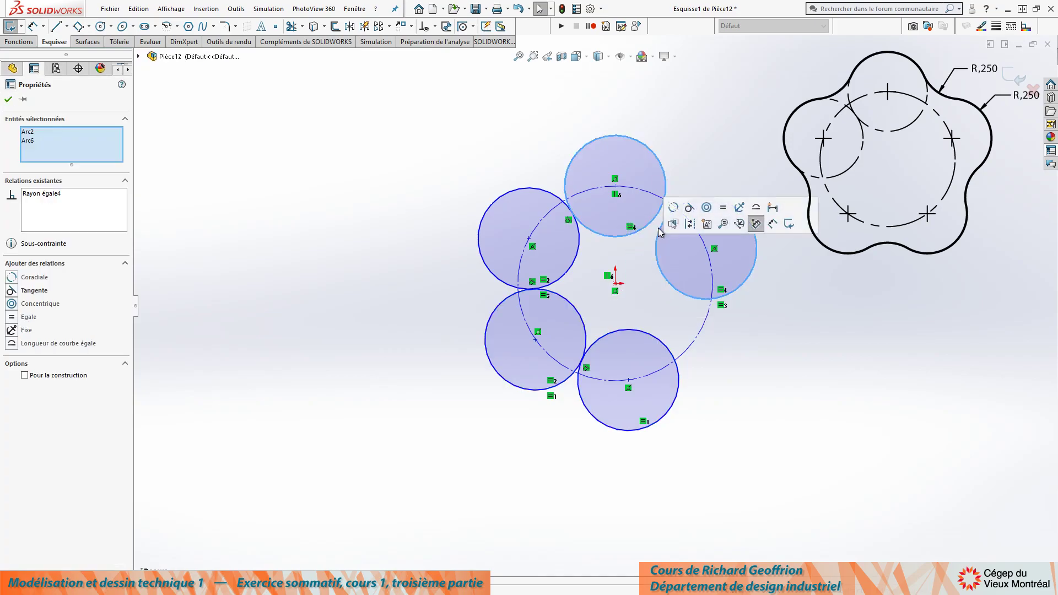
{"action": "left_click", "coordinate": [688, 208]}
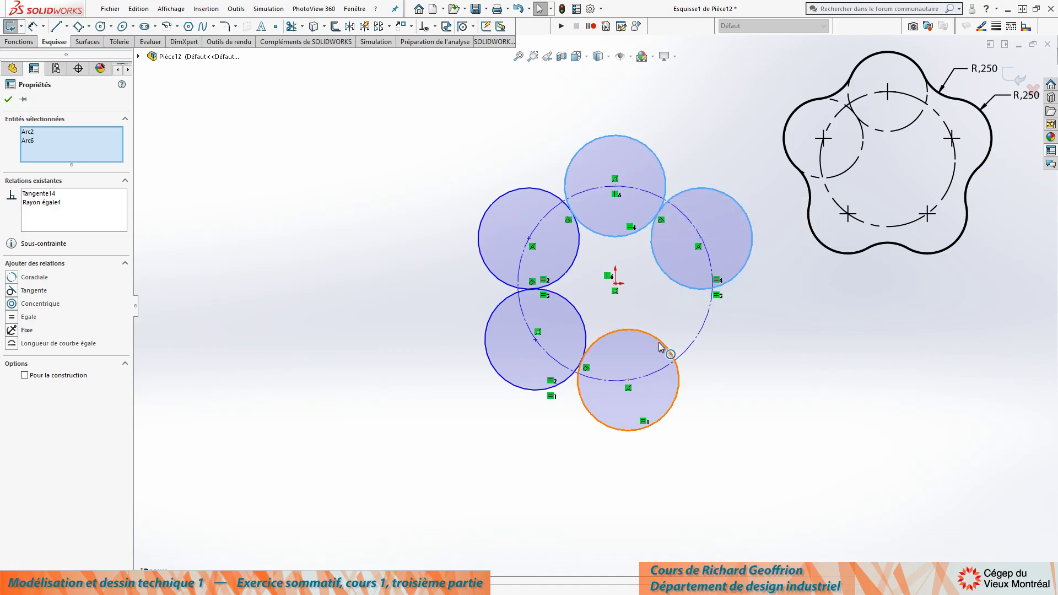
{"action": "left_click", "coordinate": [661, 341]}
{"action": "left_click", "coordinate": [674, 285], "text": "ctrl"}
{"action": "left_click", "coordinate": [725, 234]}
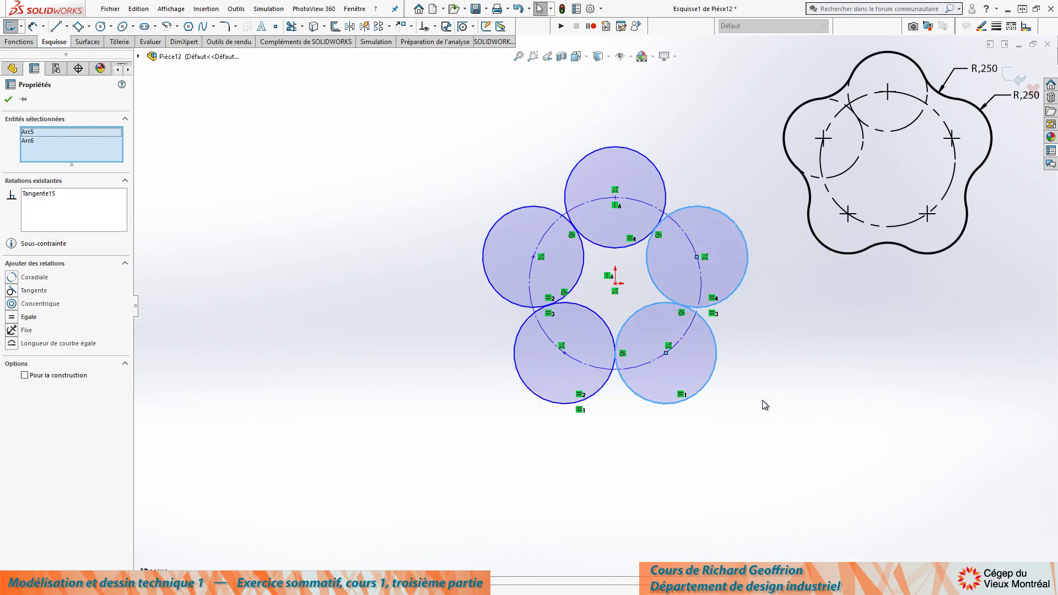
{"action": "left_click", "coordinate": [754, 466]}
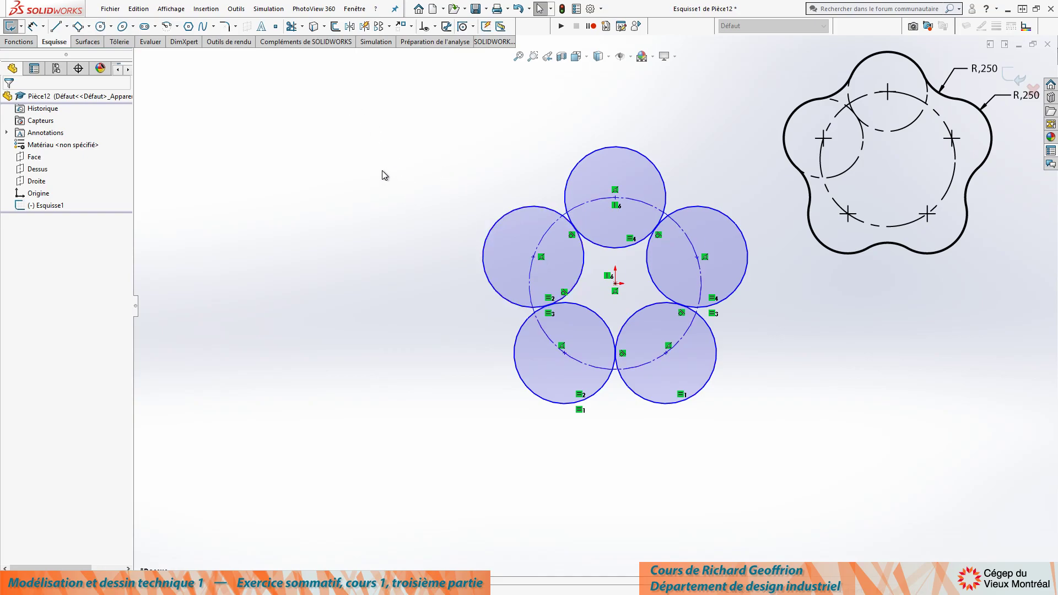
Step: Trim the inner arcs of all five circles, keeping only the outer flower-shaped contour and the construction circle
{"action": "key", "text": "t"}
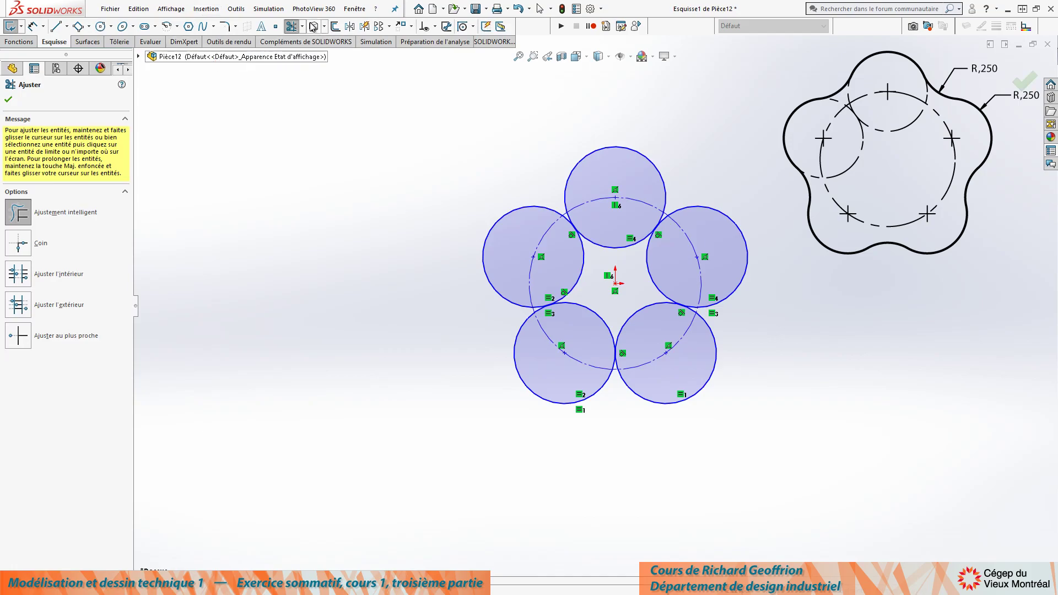
{"action": "mouse_move", "coordinate": [596, 259]}
{"action": "left_mouse_down"}
{"action": "mouse_move", "coordinate": [640, 255]}
{"action": "mouse_move", "coordinate": [654, 268]}
{"action": "mouse_move", "coordinate": [646, 312]}
{"action": "mouse_move", "coordinate": [594, 315]}
{"action": "mouse_move", "coordinate": [574, 279]}
{"action": "left_mouse_up"}
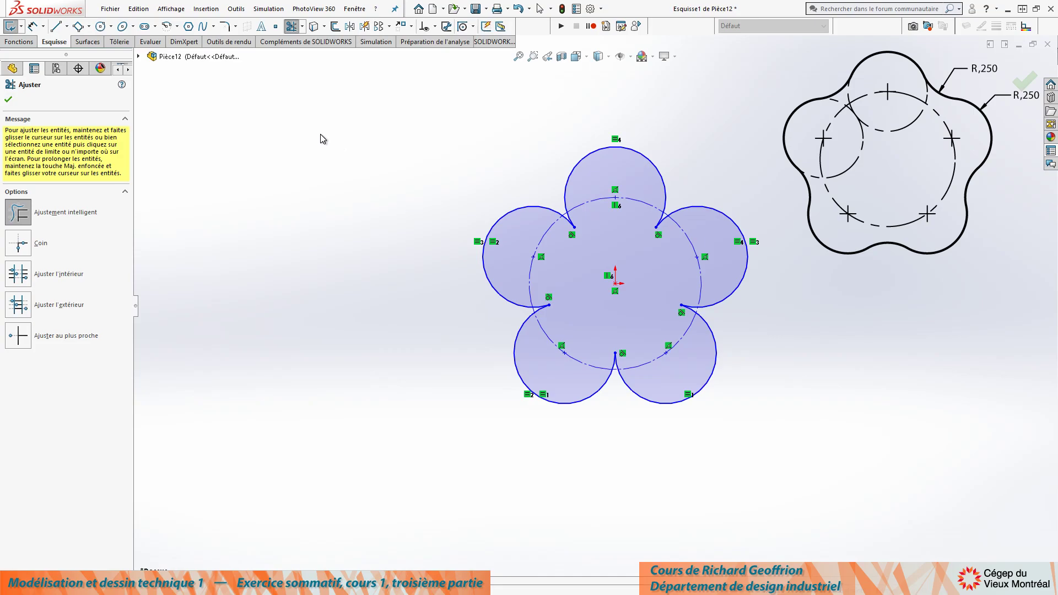
{"action": "key", "text": "Escape"}
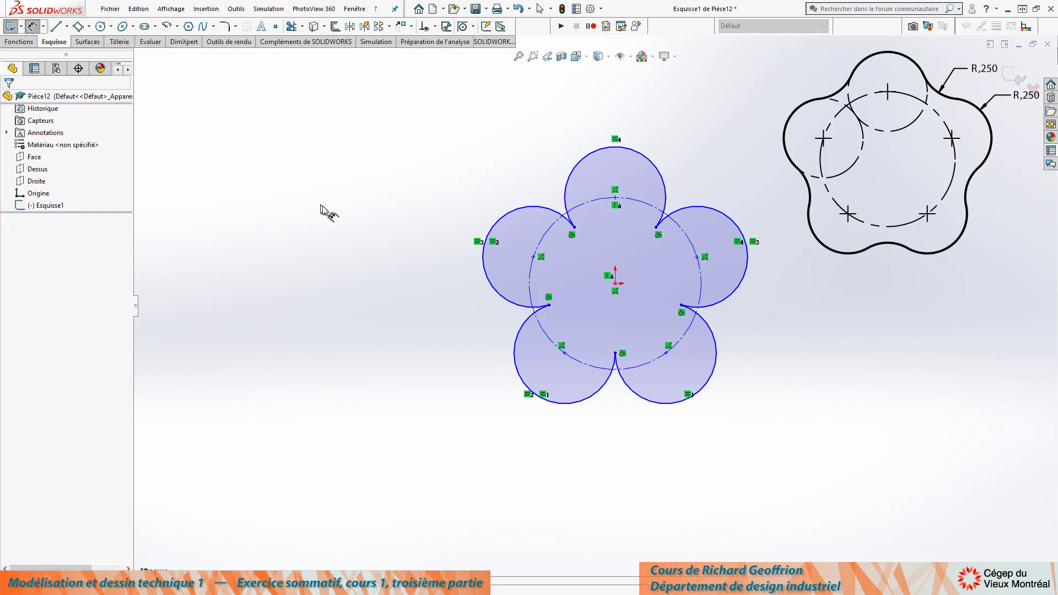
Step: Dimension the topmost lobe's radius as 0.25 in, re-entering the value as the fraction 1/4
{"action": "left_click", "coordinate": [648, 164]}
{"action": "left_click", "coordinate": [702, 138]}
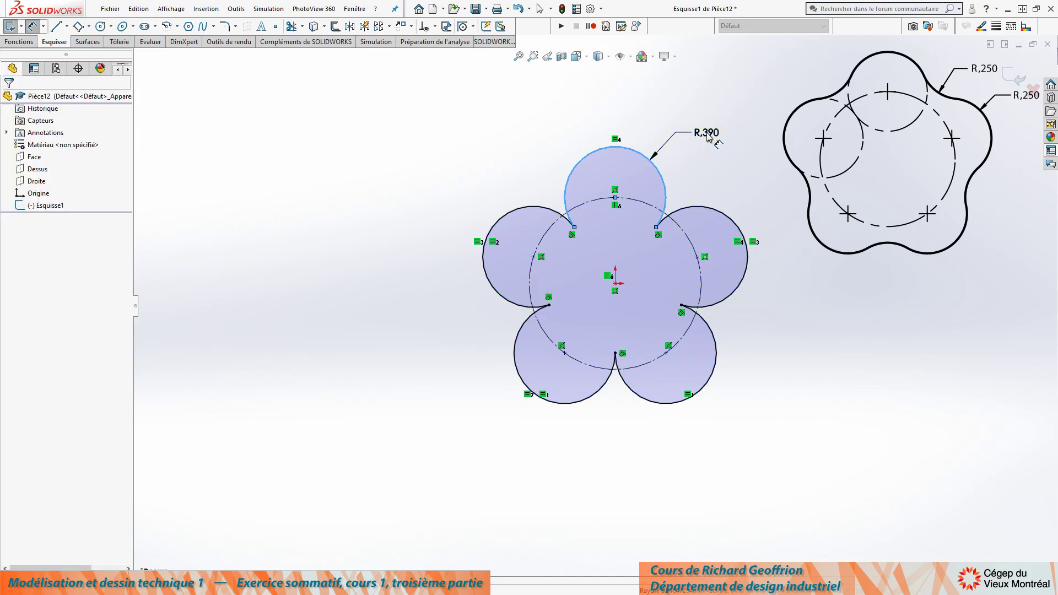
{"action": "type", "text": ",25"}
{"action": "key", "text": "Return"}
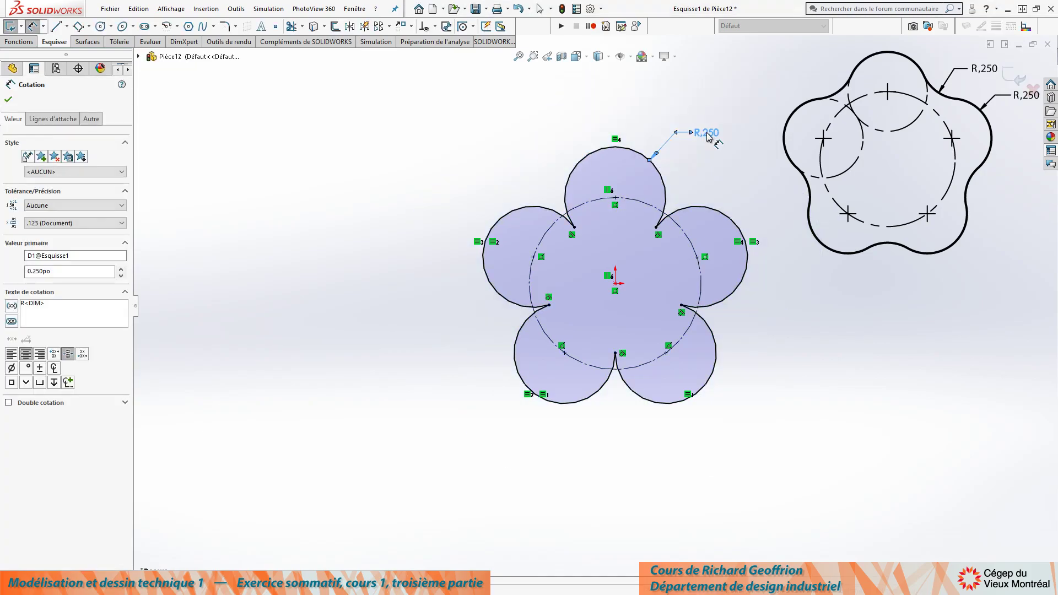
{"action": "double_click", "coordinate": [707, 135]}
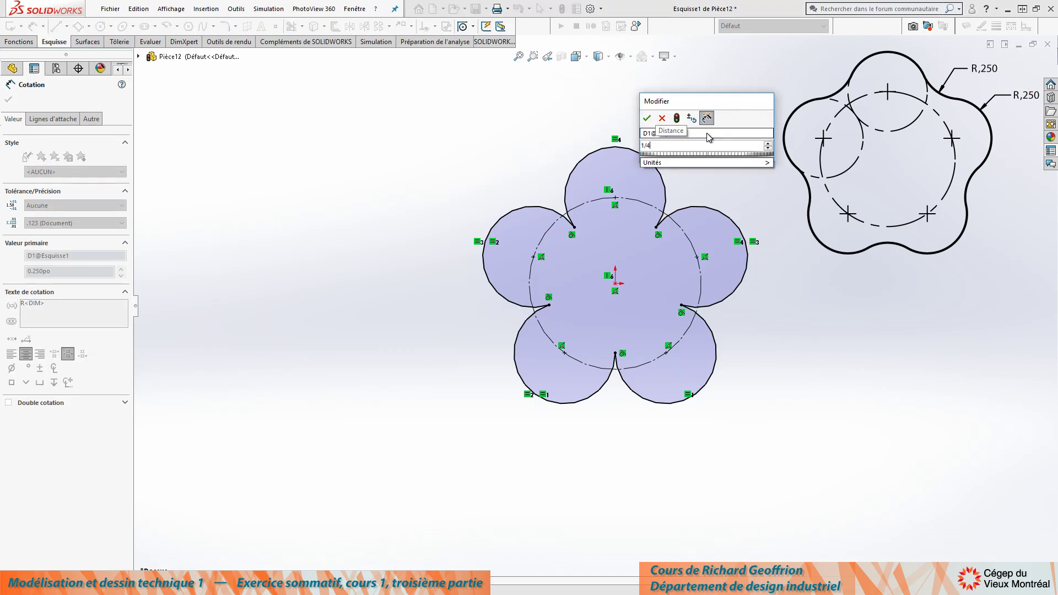
{"action": "key", "text": "Return"}
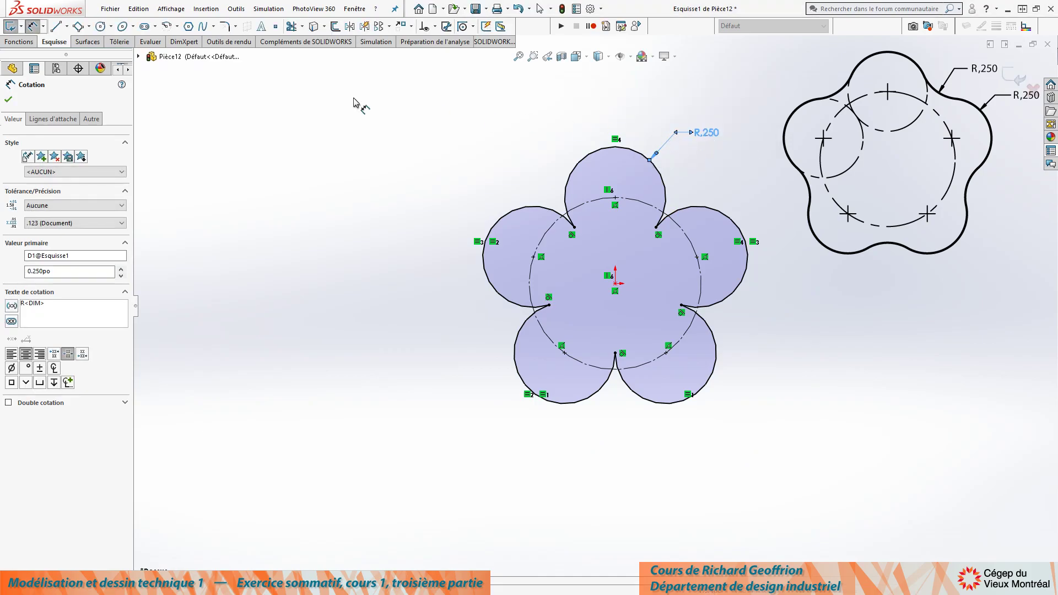
{"action": "left_click", "coordinate": [8, 99]}
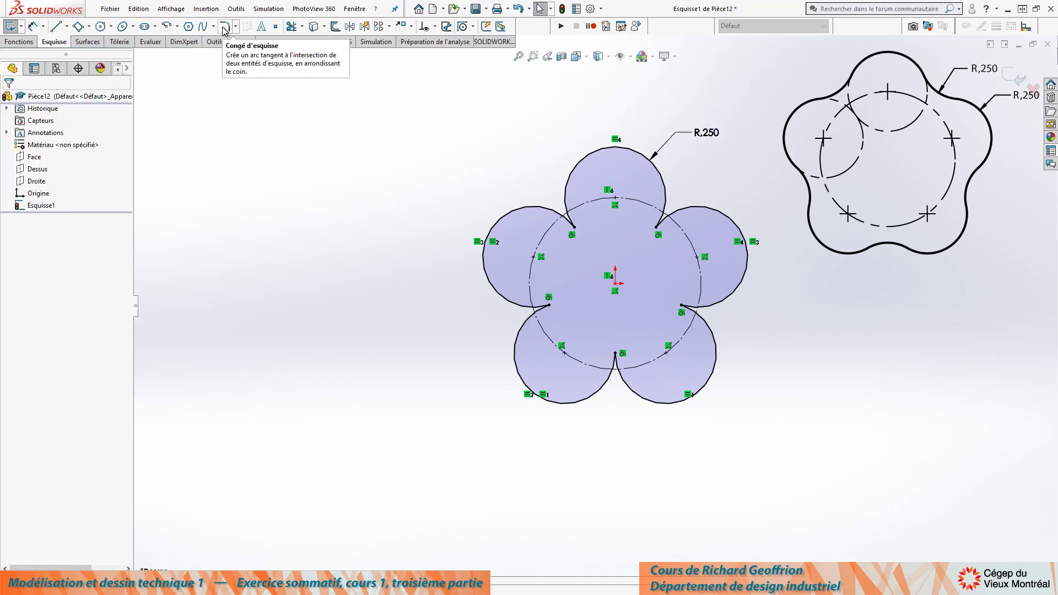
Step: Add 0.25 in sketch fillets at the two corners beside the topmost lobe, accepting removal of the conflicting relations
{"action": "left_click", "coordinate": [225, 27]}
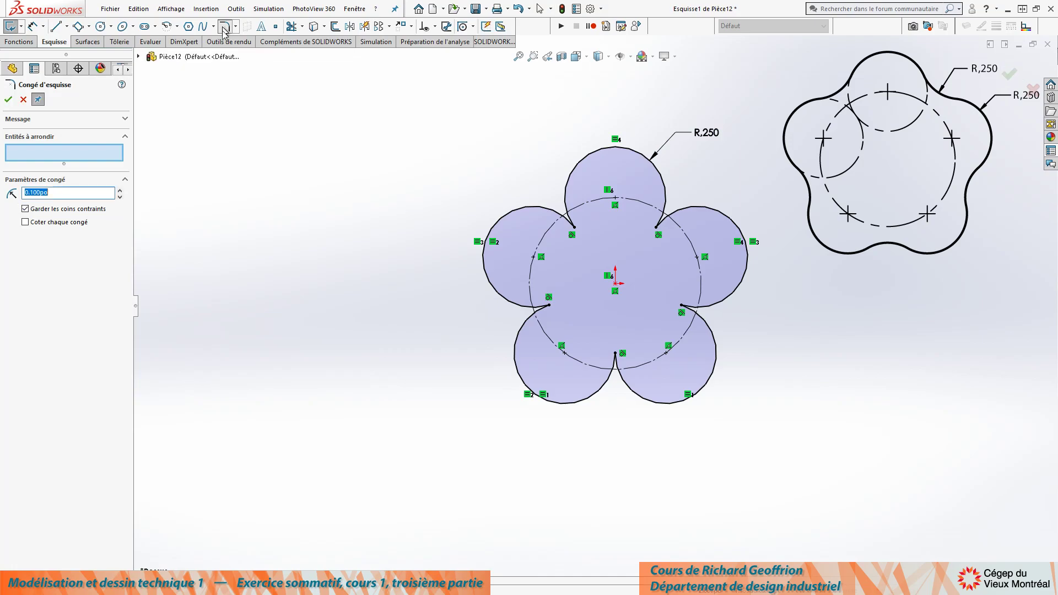
{"action": "type", "text": ".2"}
{"action": "key", "text": "Return"}
{"action": "left_click", "coordinate": [656, 229]}
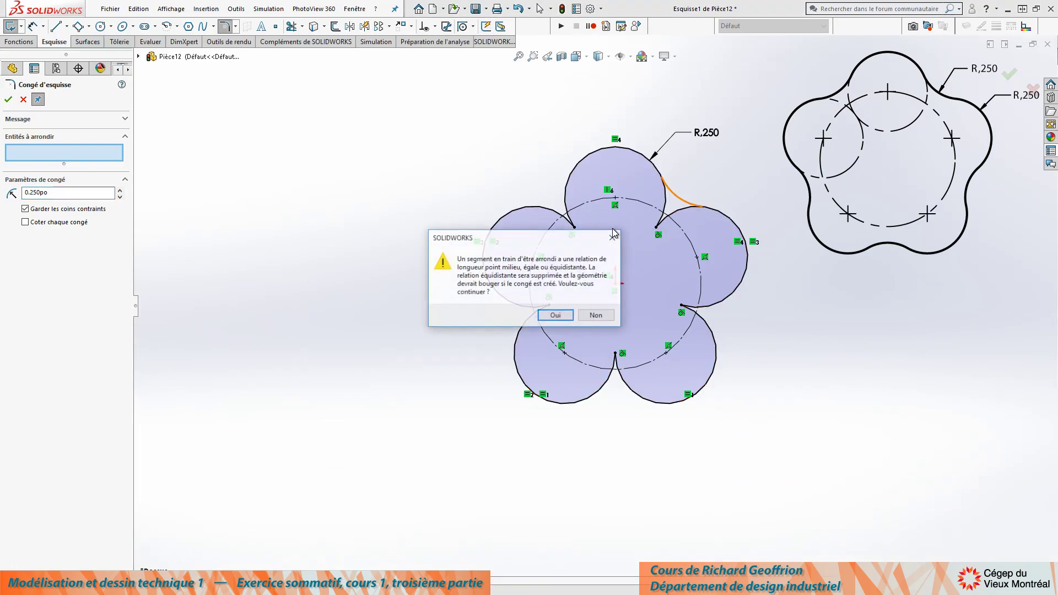
{"action": "left_click", "coordinate": [553, 315]}
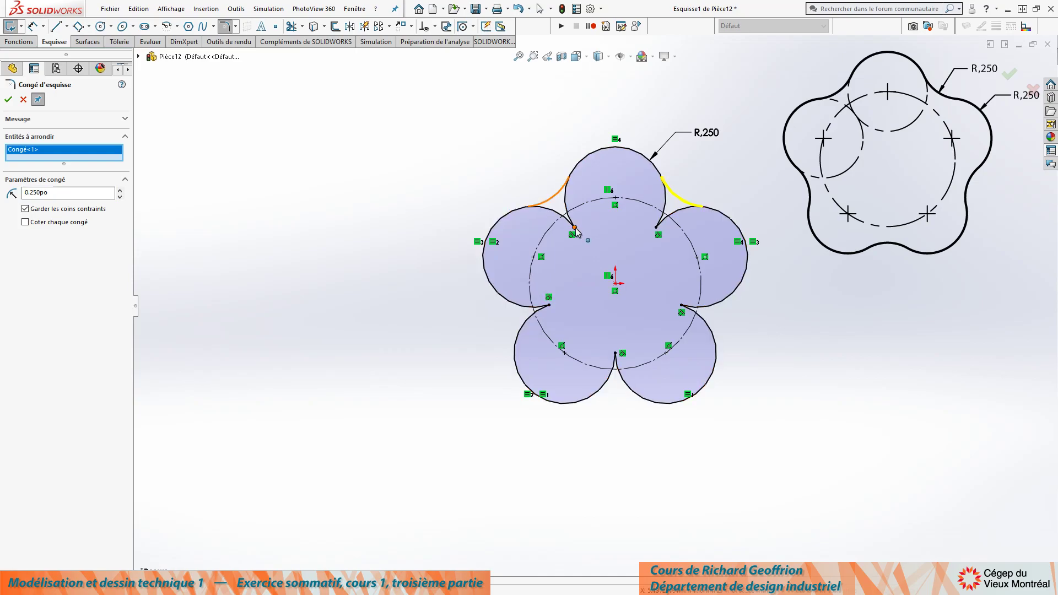
{"action": "left_click", "coordinate": [573, 237]}
{"action": "left_click", "coordinate": [555, 314]}
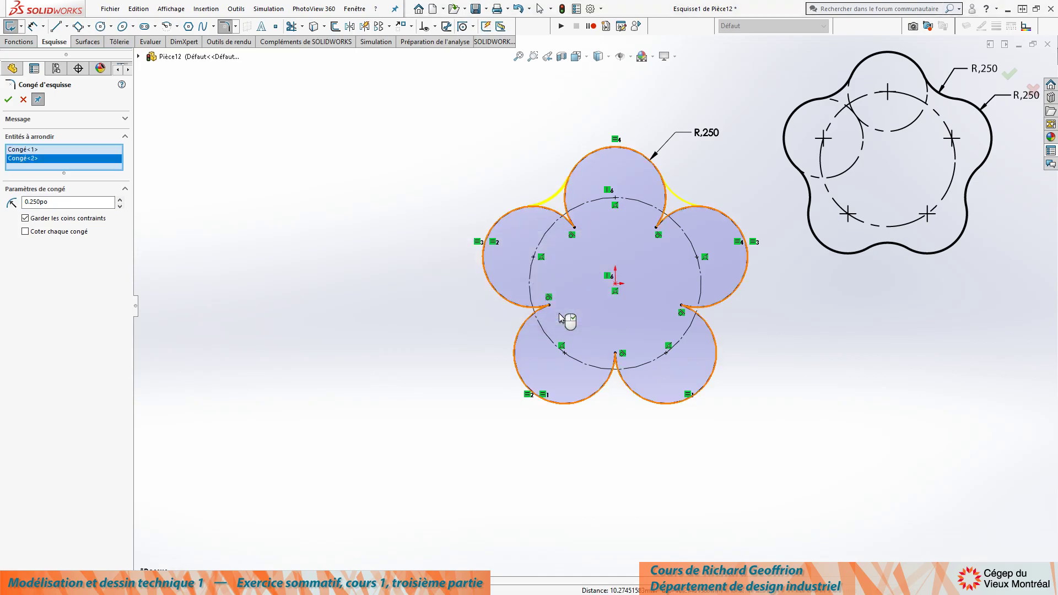
Step: Add the same 0.25 in fillet to the three remaining corners, apply the fillets and move their radius dimension outside the profile
{"action": "left_click", "coordinate": [549, 305]}
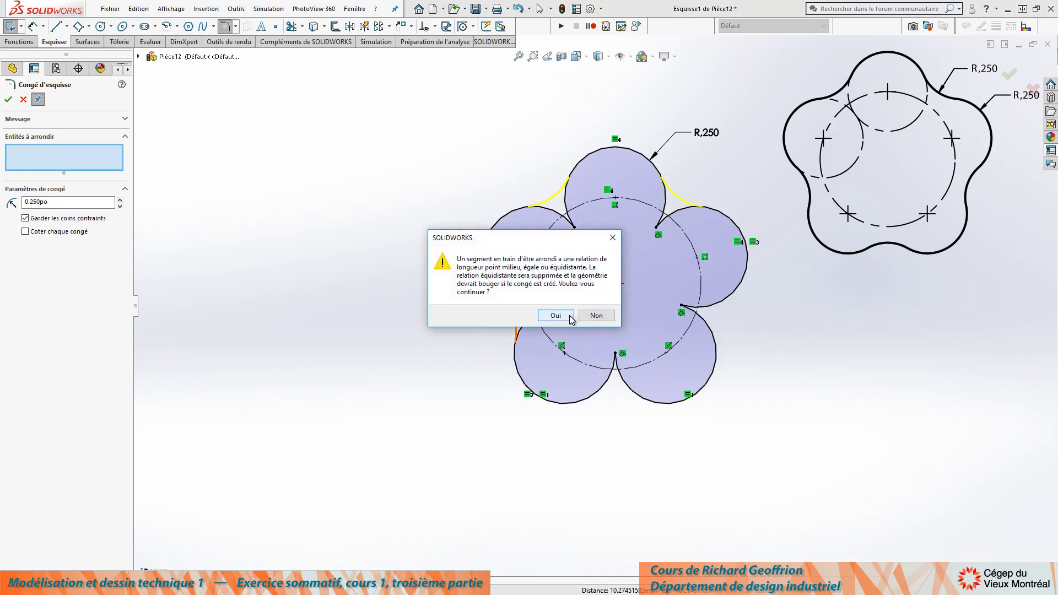
{"action": "left_click", "coordinate": [560, 317]}
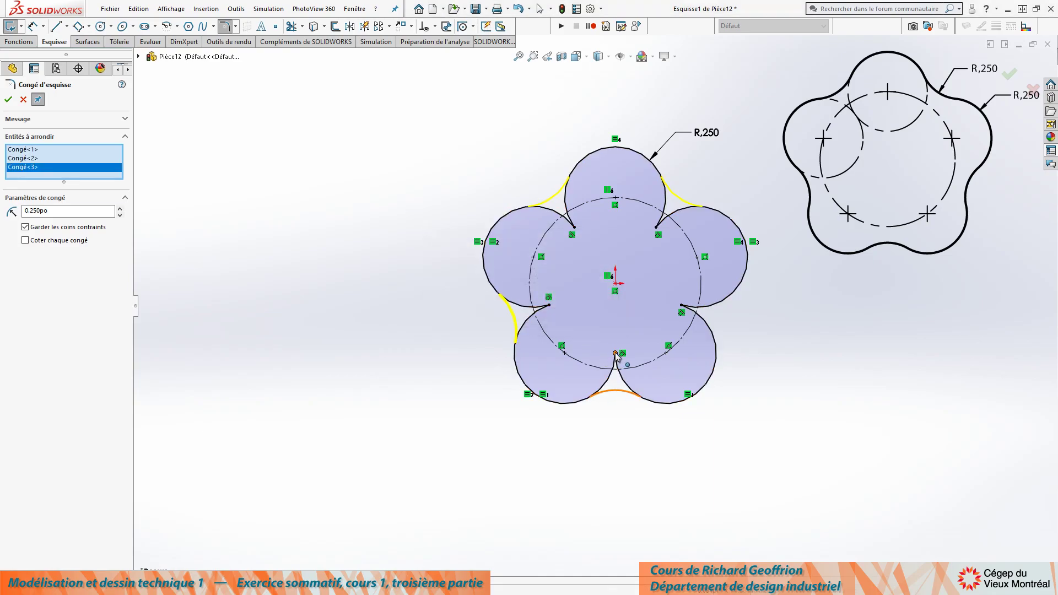
{"action": "left_click", "coordinate": [609, 355]}
{"action": "left_click", "coordinate": [551, 314]}
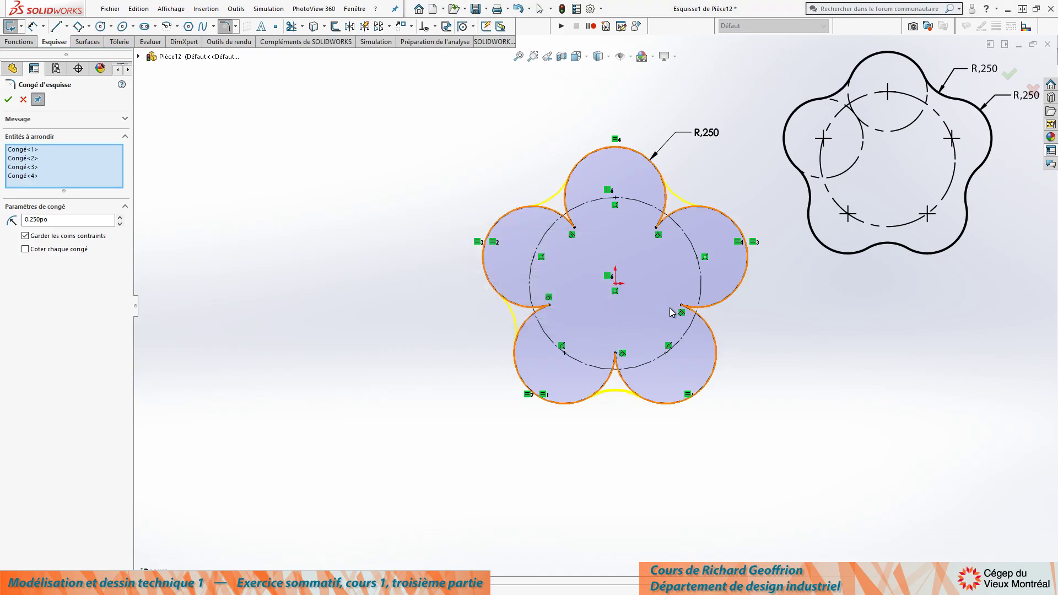
{"action": "left_click", "coordinate": [681, 305]}
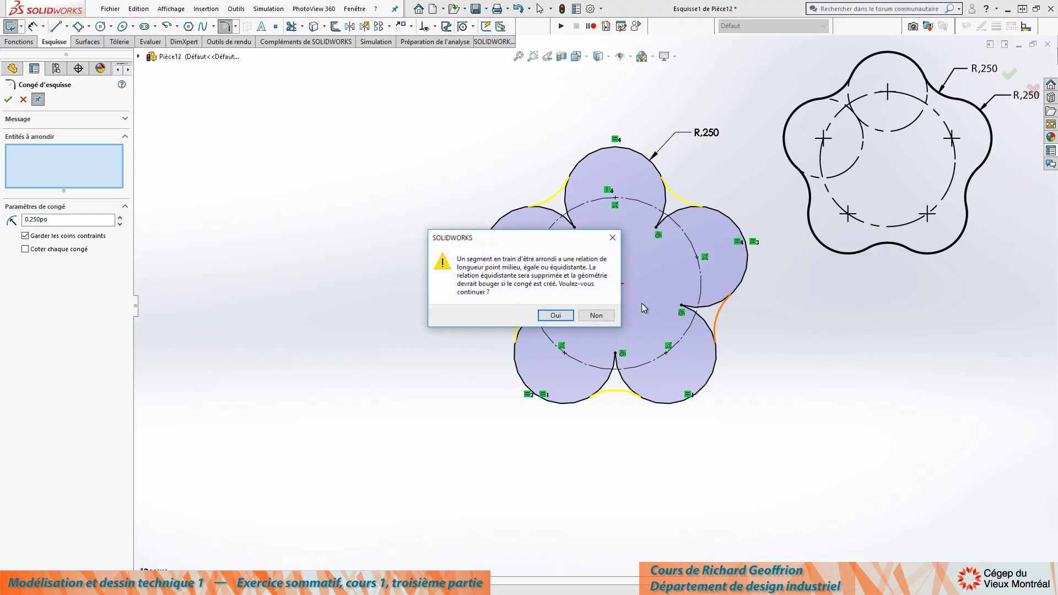
{"action": "left_click", "coordinate": [553, 314]}
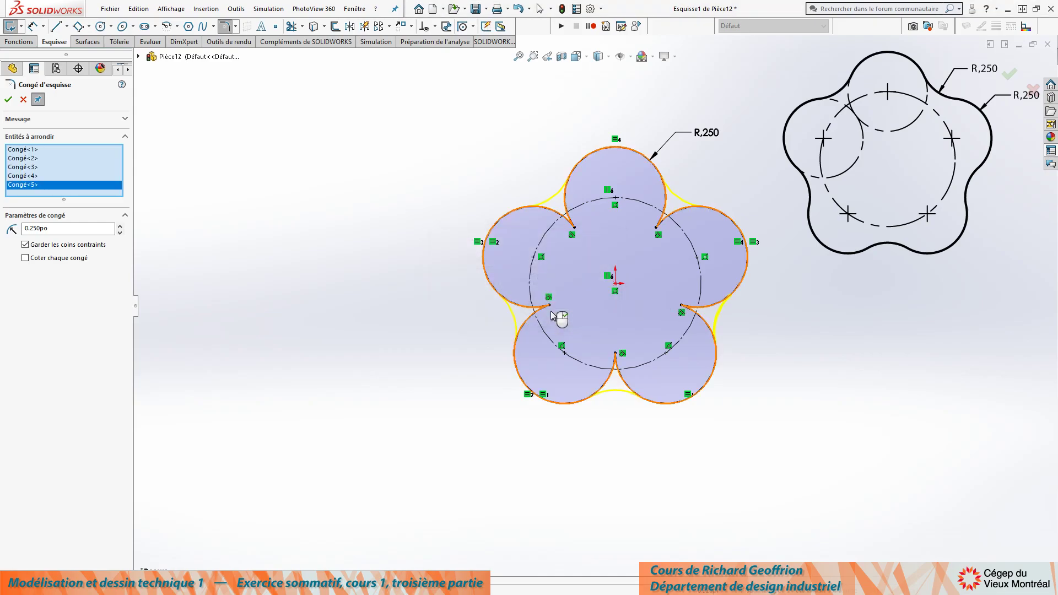
{"action": "right_click", "coordinate": [431, 255]}
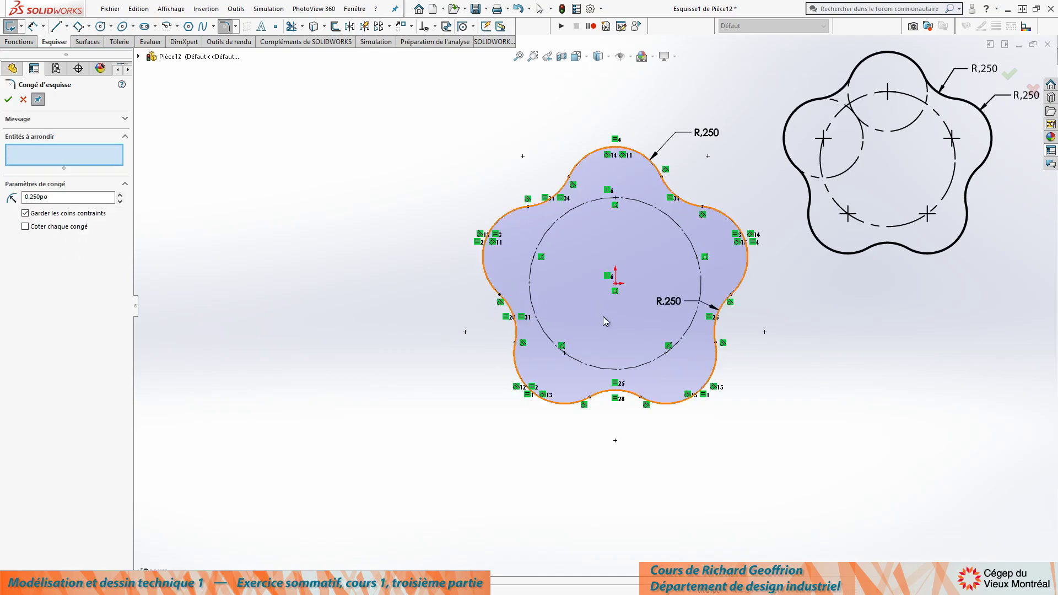
{"action": "key", "text": "Escape"}
{"action": "left_click_drag", "start_coordinate": [675, 303], "coordinate": [745, 324]}
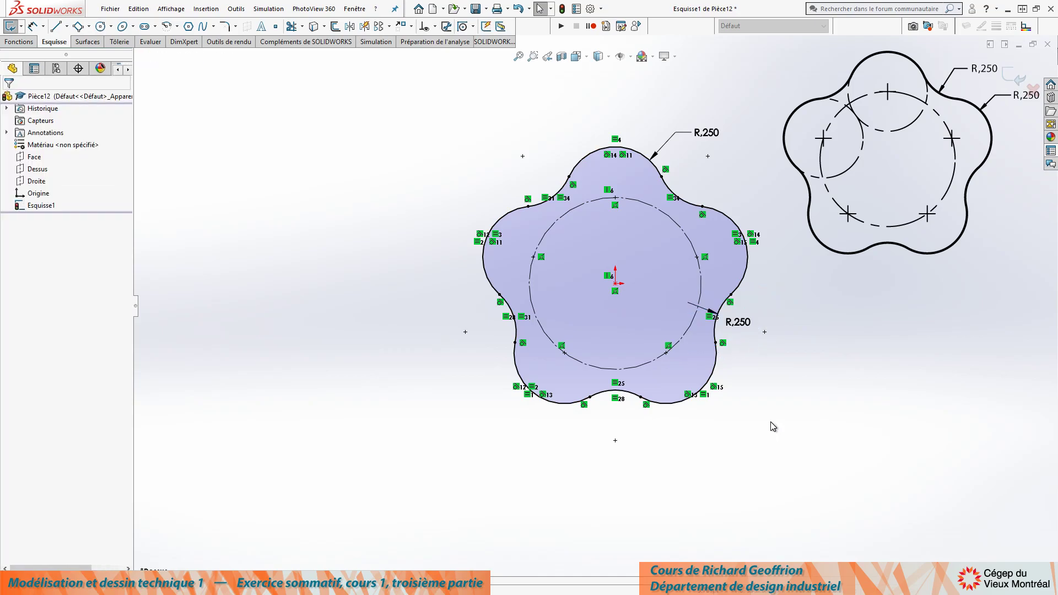
Step: Extrude the five-lobed profile to a blind depth of 0.1 in
{"action": "key", "text": "e"}
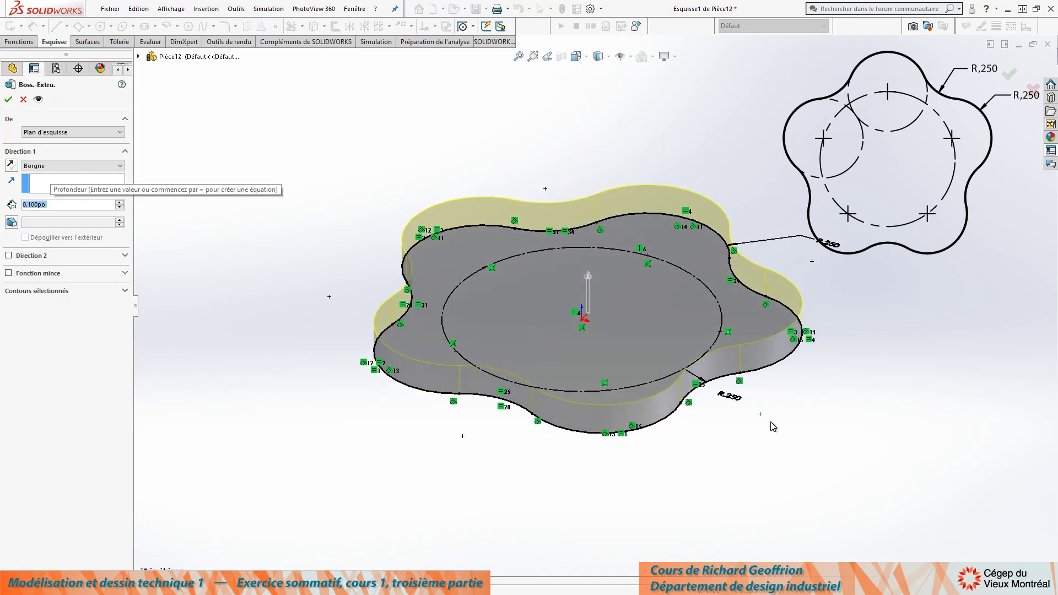
{"action": "key", "text": "Return"}
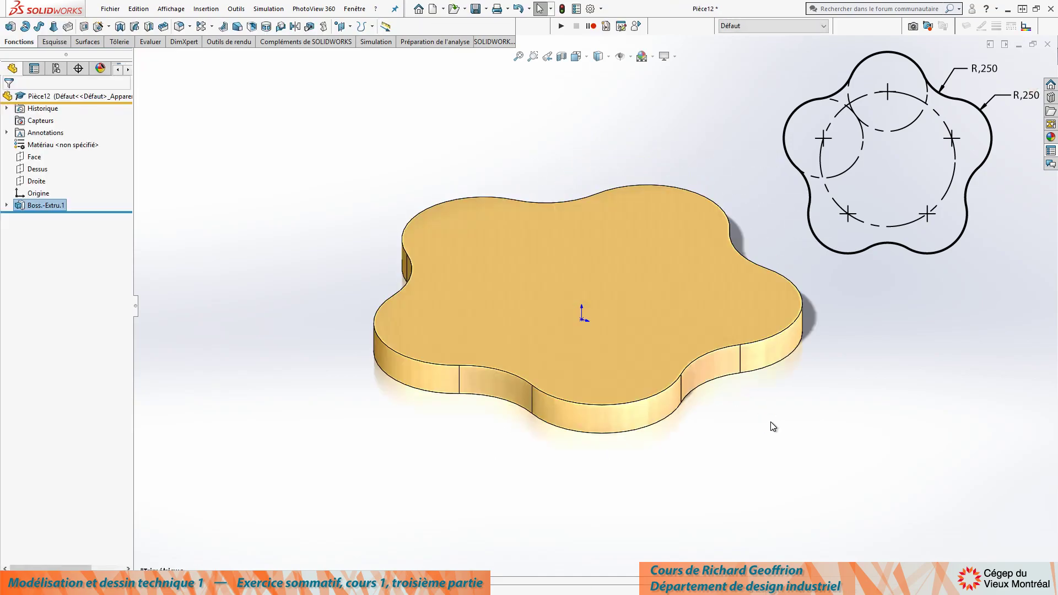
Step: Save the five-lobed part as GERI-224VM01-D-057.SLDPRT in the Exercice du cours 1 folder, declining to overwrite the 055 file
{"action": "key", "text": "ctrl+s"}
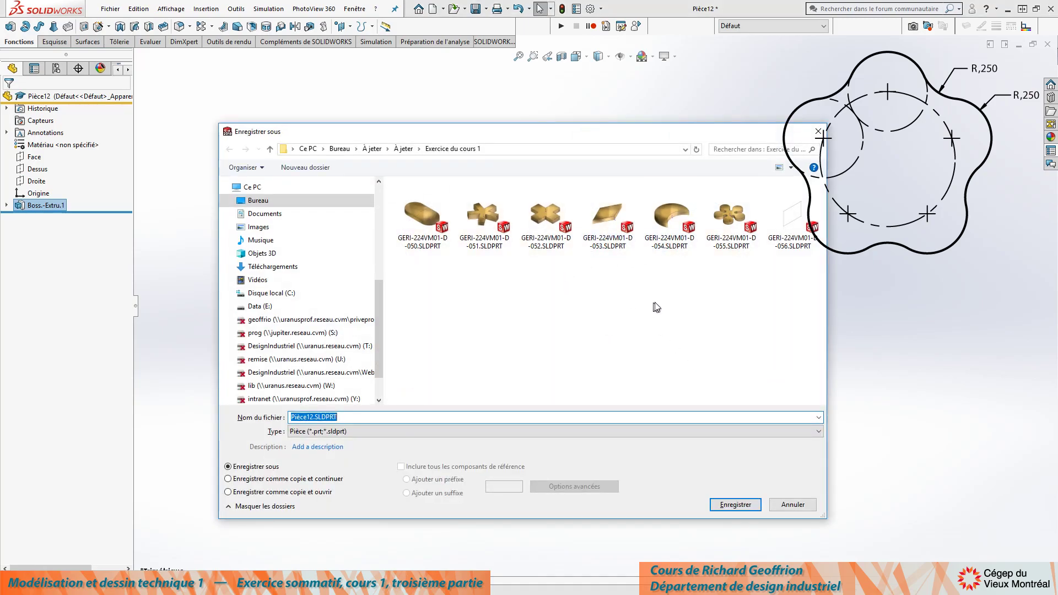
{"action": "left_click", "coordinate": [723, 248]}
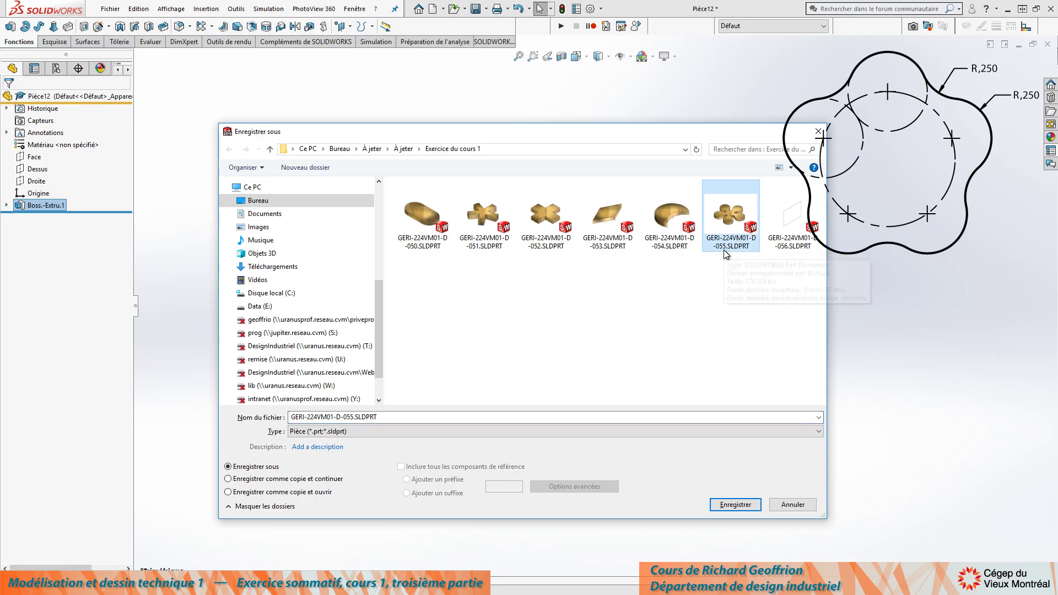
{"action": "double_click", "coordinate": [723, 249]}
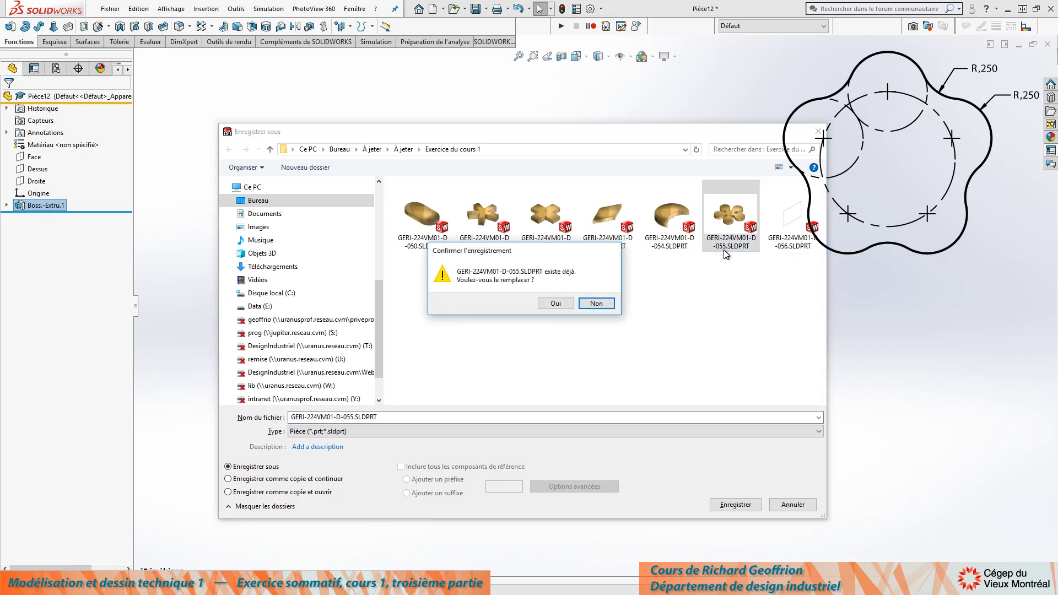
{"action": "left_click", "coordinate": [600, 304]}
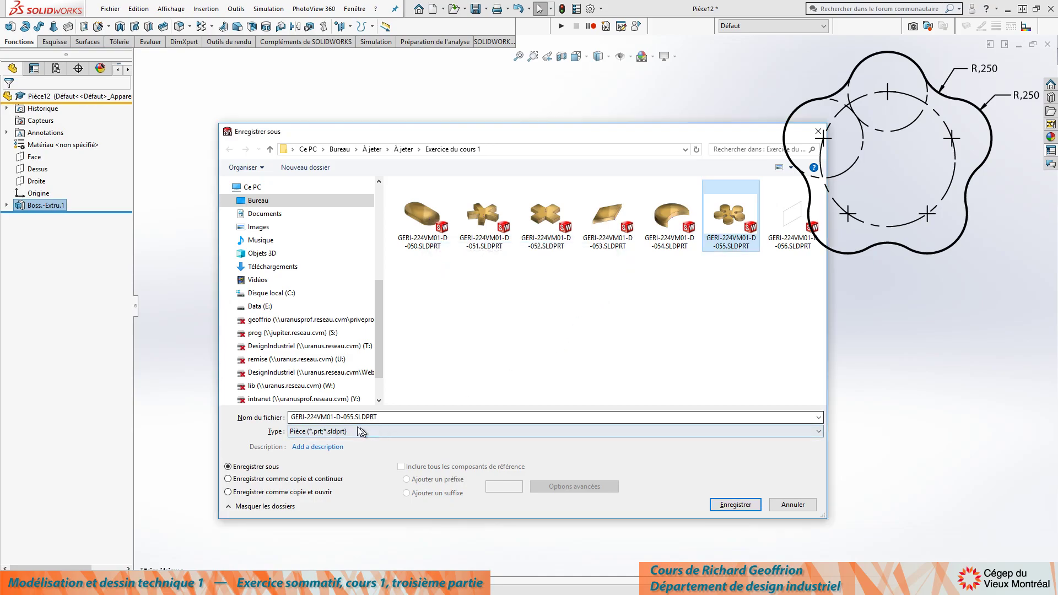
{"action": "double_click", "coordinate": [349, 418]}
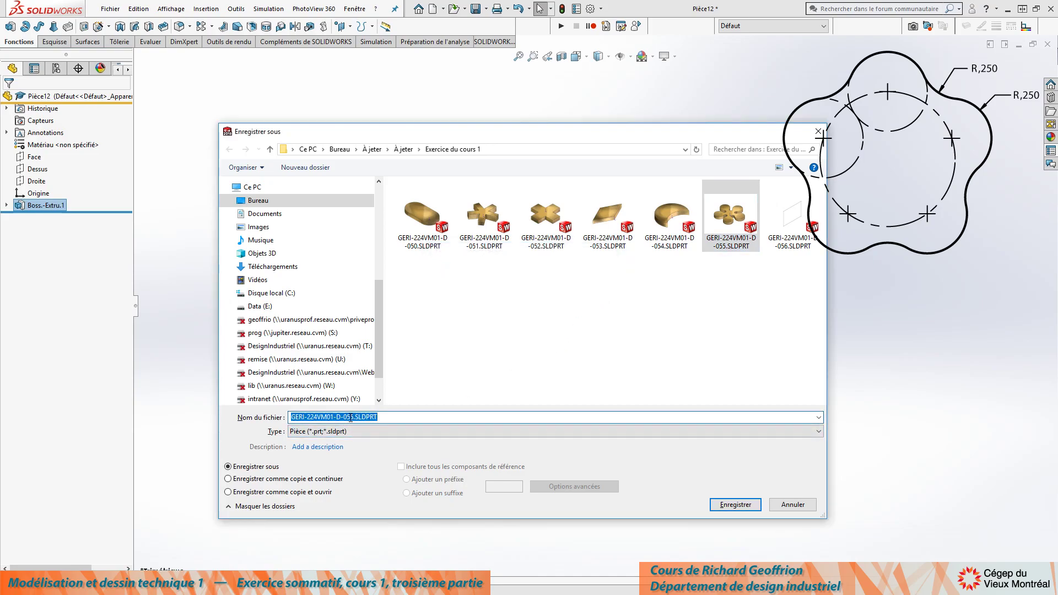
{"action": "left_click_drag", "start_coordinate": [349, 417], "coordinate": [353, 418]}
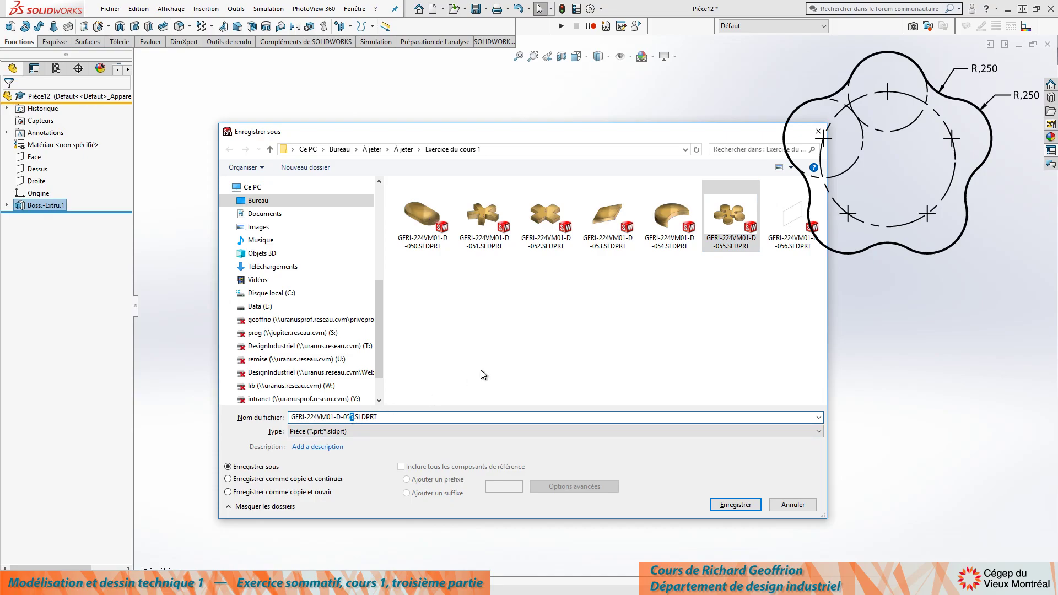
{"action": "type", "text": "7"}
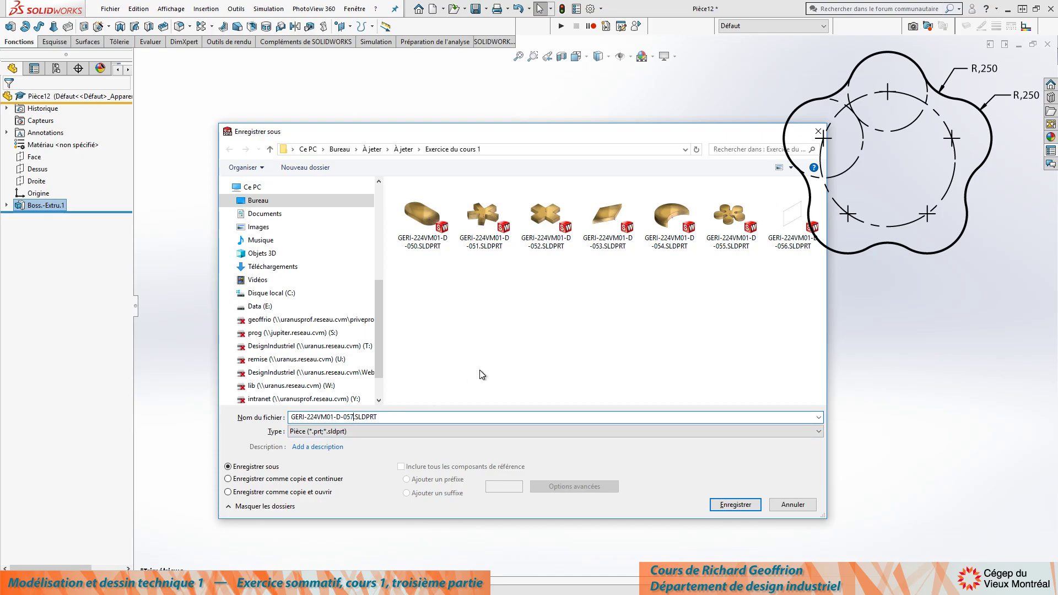
{"action": "key", "text": "Return"}
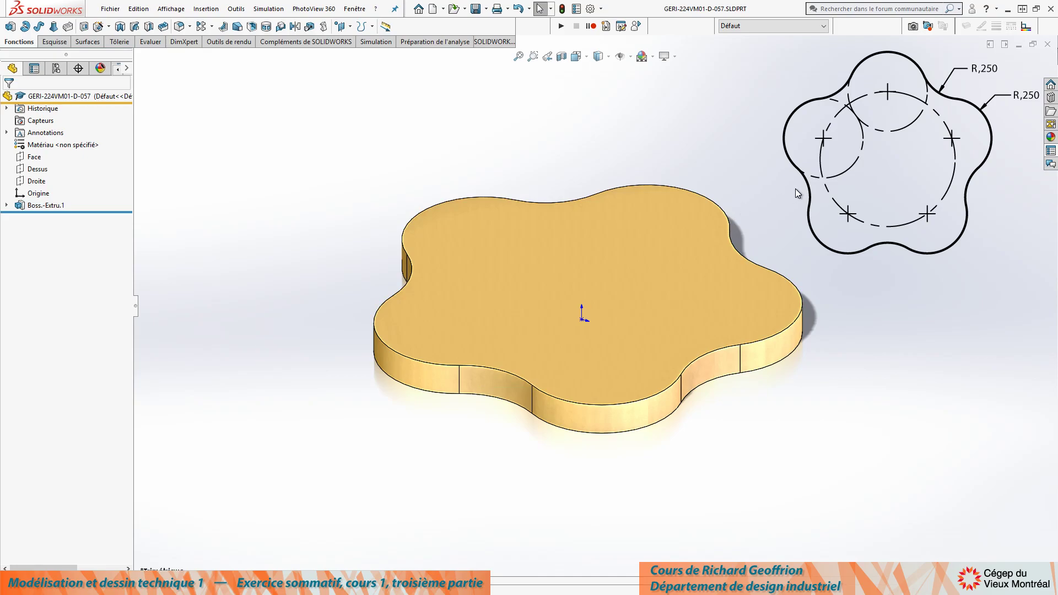
Step: Switch to the course web page in the browser and examine the exercise drawing of the parallelogram star and its dimensions
{"action": "key", "text": "ctrl+Tab"}
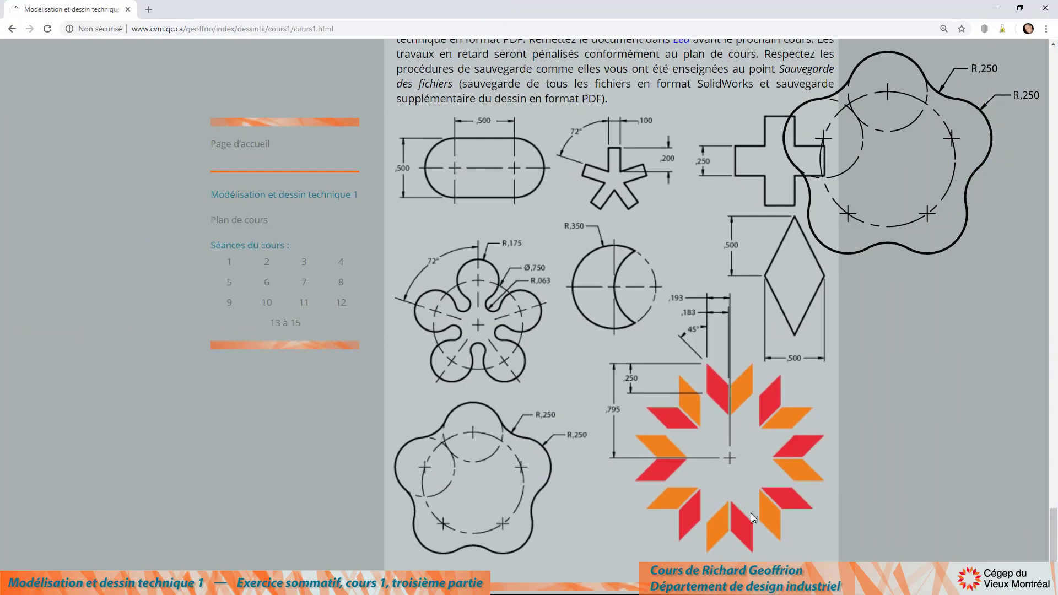
{"action": "scroll", "coordinate": [759, 496], "scroll_direction": "down", "scroll_amount": 1, "text": "ctrl"}
{"action": "scroll", "coordinate": [756, 490], "scroll_direction": "up", "scroll_amount": 3, "text": "ctrl"}
{"action": "scroll", "coordinate": [749, 489], "scroll_direction": "down", "scroll_amount": 1, "text": "ctrl"}
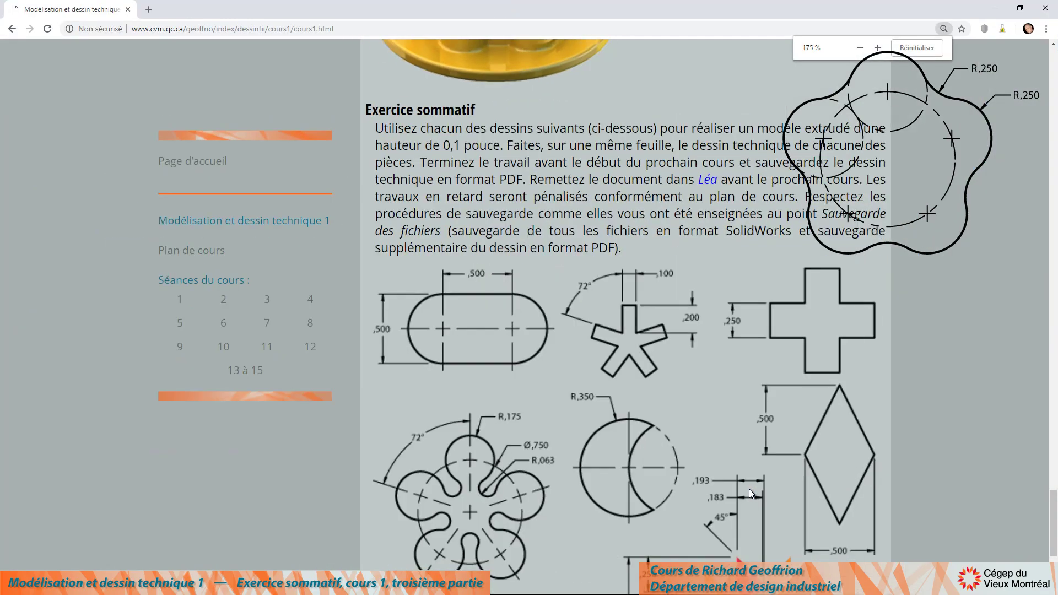
{"action": "scroll", "coordinate": [759, 495], "scroll_direction": "down", "scroll_amount": 5}
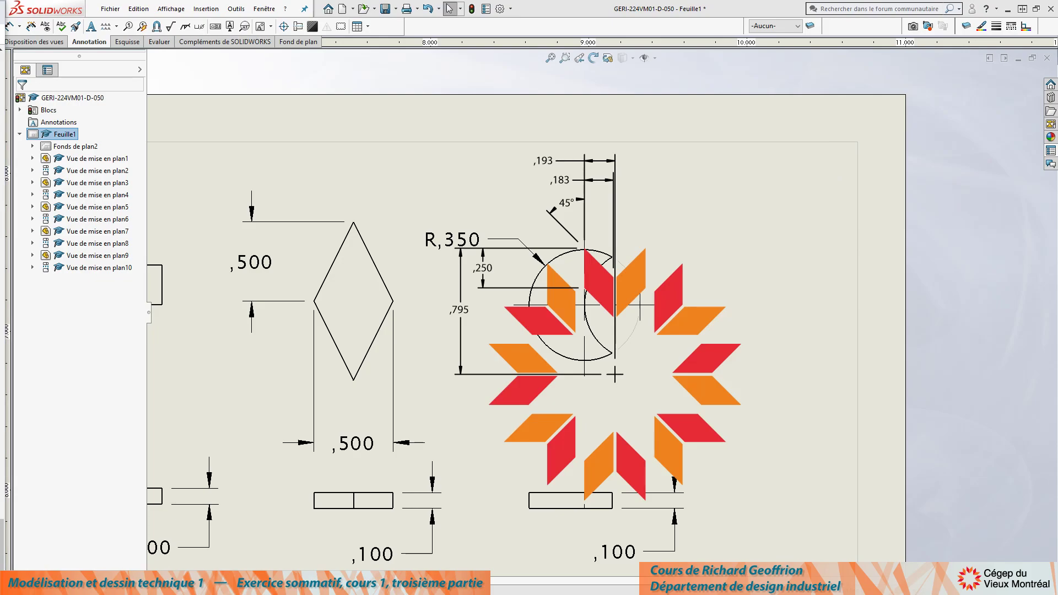
Step: In the GERI-224VM01-D-050 drawing in SOLIDWORKS, examine the crescent part's views and the empty sheet area beneath them
{"action": "key", "text": "z"}
{"action": "key", "text": "z"}
{"action": "key", "text": "z"}
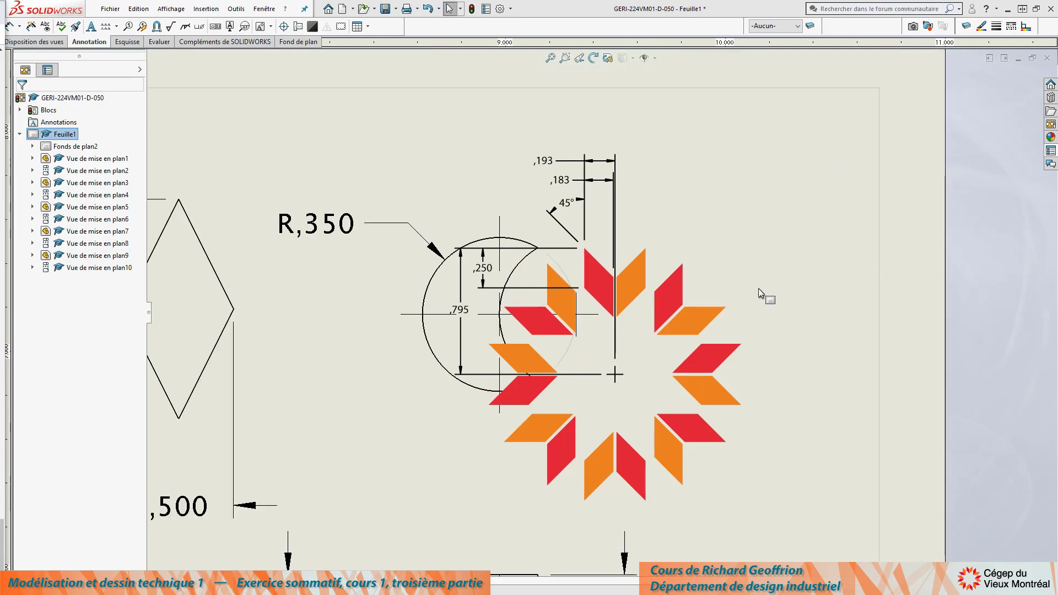
{"action": "left_click_drag", "start_coordinate": [742, 312], "coordinate": [614, 248]}
{"action": "key", "text": "space"}
{"action": "left_click", "coordinate": [753, 461]}
{"action": "scroll", "coordinate": [646, 493], "scroll_direction": "up", "scroll_amount": 3}
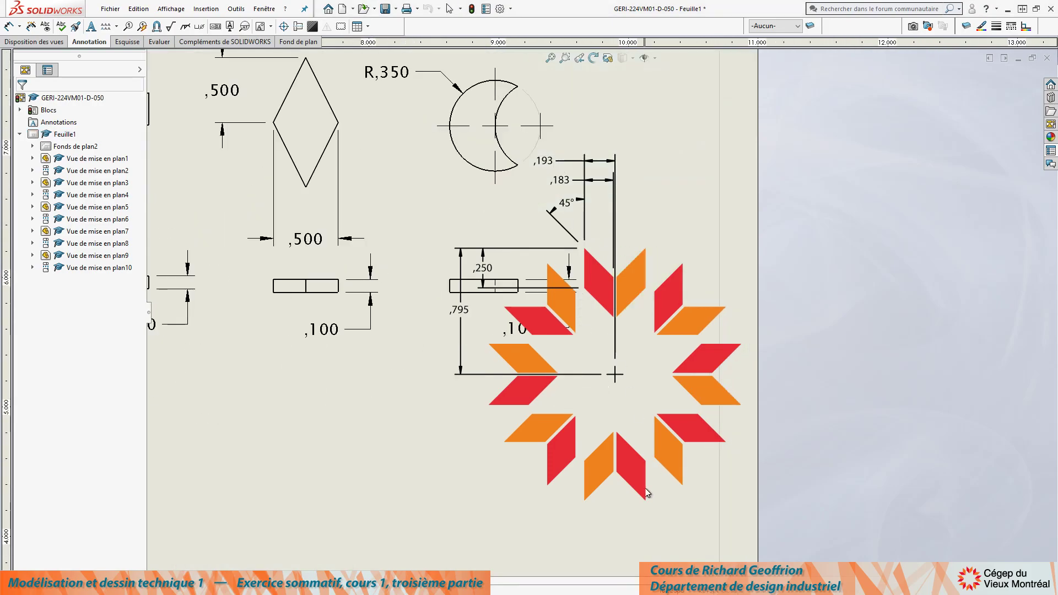
{"action": "key", "text": "space"}
{"action": "key", "text": "z"}
{"action": "key", "text": "z"}
{"action": "scroll", "coordinate": [595, 502], "scroll_direction": "up", "scroll_amount": 8}
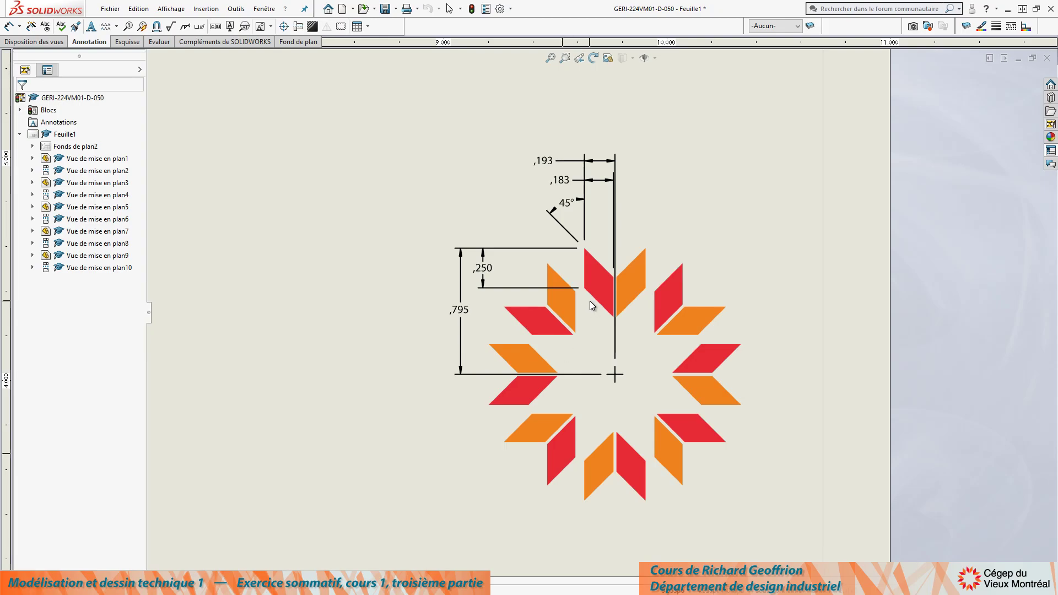
Step: Open the part GERI-224VM01-D-056.SLDPRT and edit its parallelogram sketch Esquisse1, viewed normal to the sketch plane
{"action": "key", "text": "ctrl+o"}
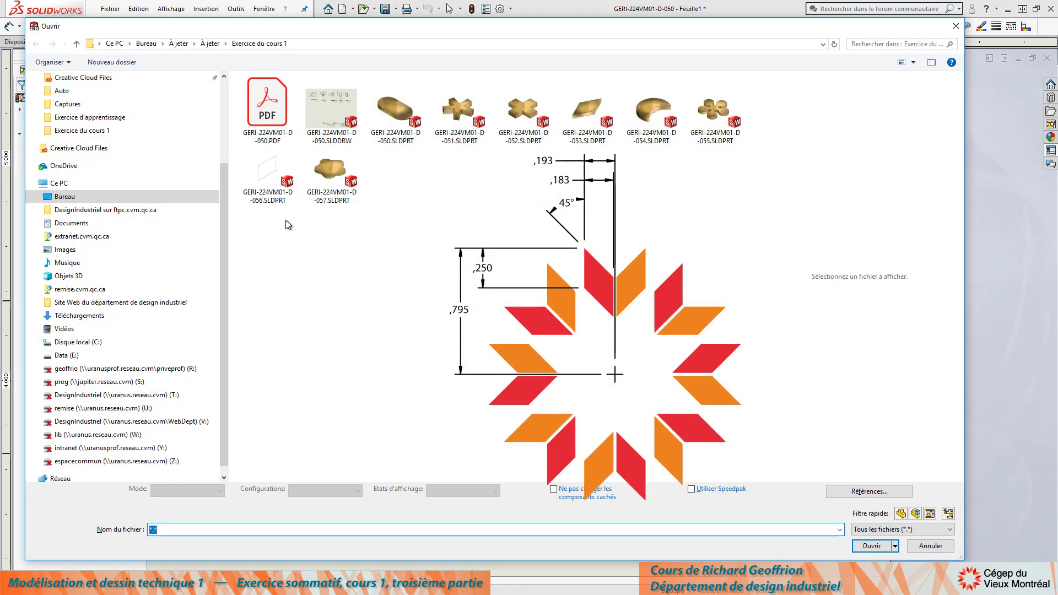
{"action": "double_click", "coordinate": [268, 176]}
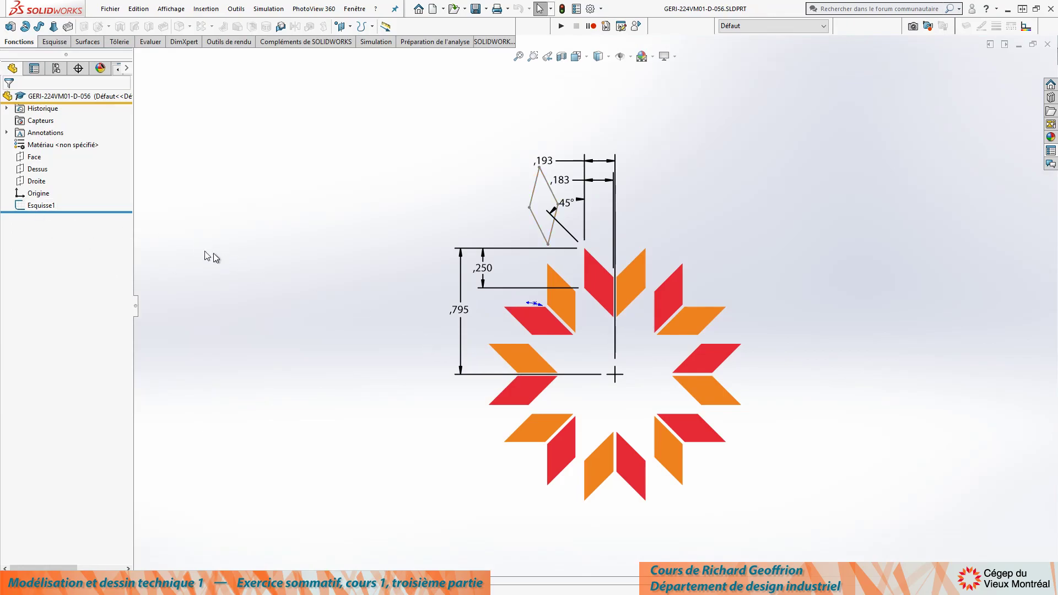
{"action": "left_click", "coordinate": [34, 205]}
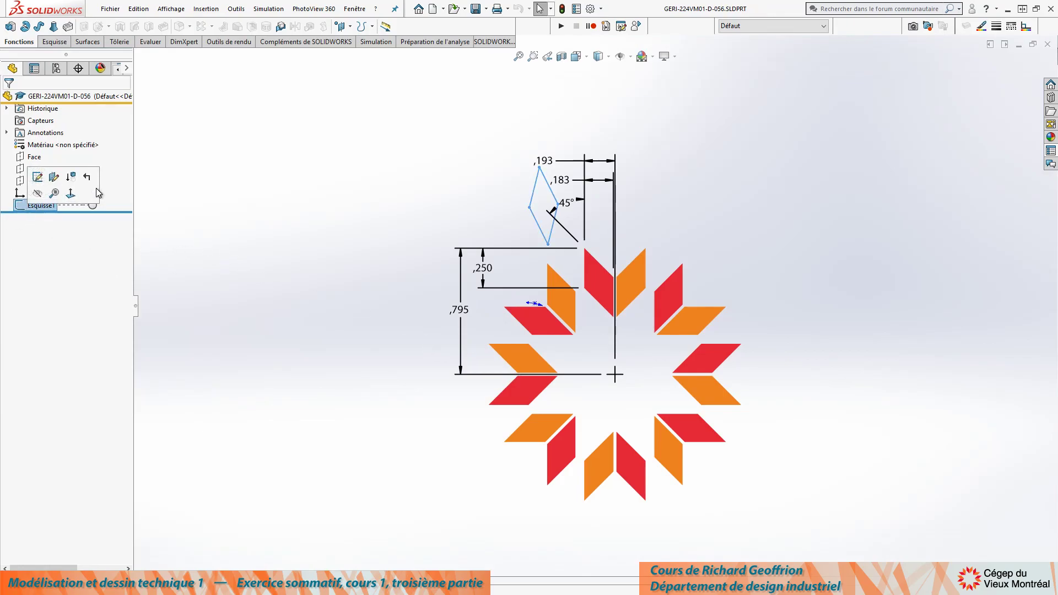
{"action": "left_click", "coordinate": [37, 177]}
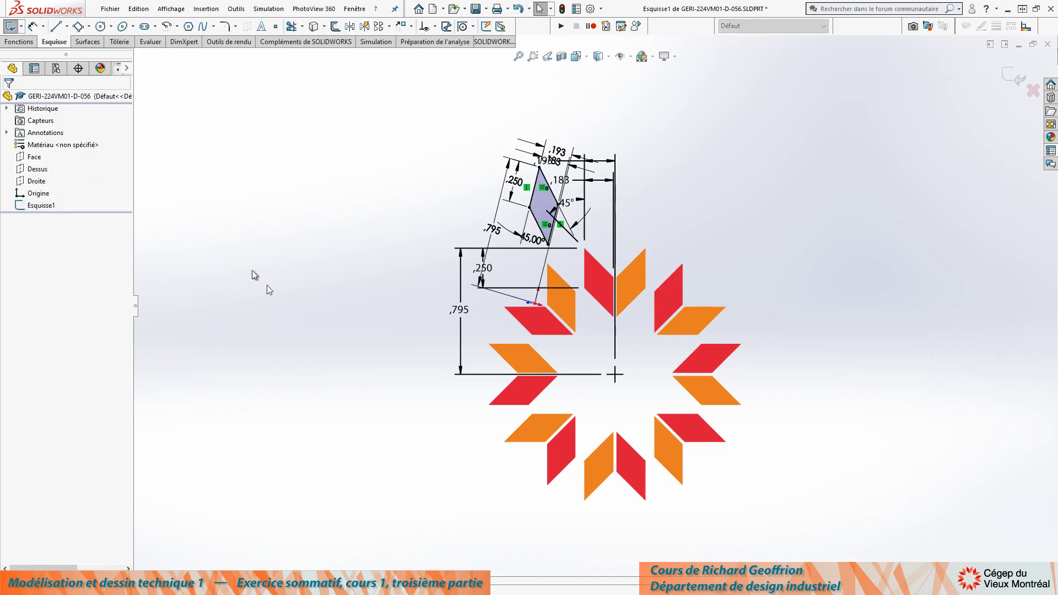
{"action": "key", "text": "ctrl+8"}
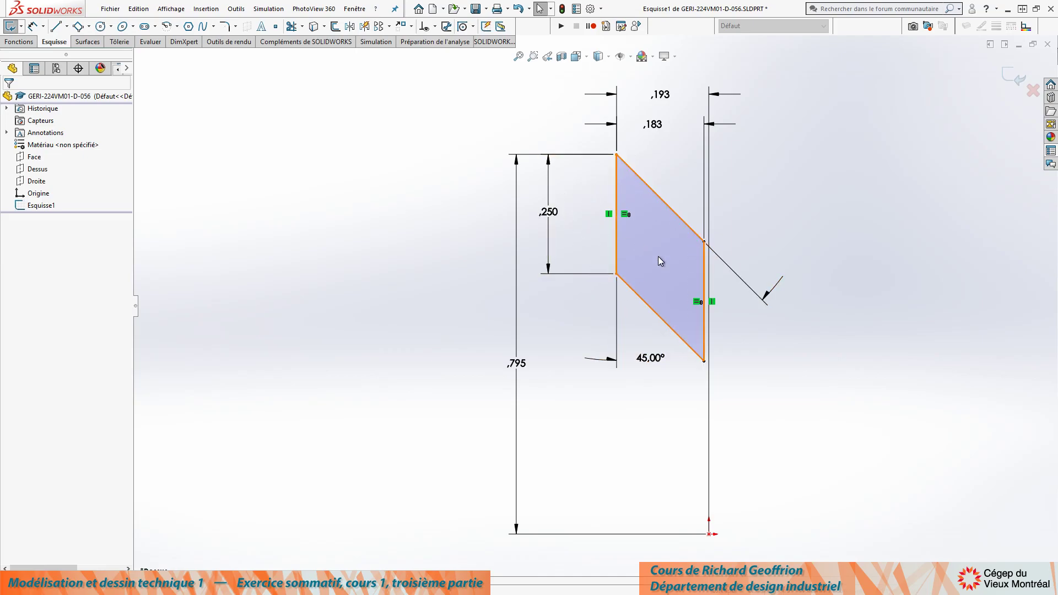
{"action": "scroll", "coordinate": [653, 256], "scroll_direction": "up", "scroll_amount": 2}
{"action": "scroll", "coordinate": [744, 301], "scroll_direction": "down", "scroll_amount": 2}
{"action": "scroll", "coordinate": [741, 300], "scroll_direction": "up", "scroll_amount": 2}
{"action": "scroll", "coordinate": [629, 293], "scroll_direction": "down", "scroll_amount": 2}
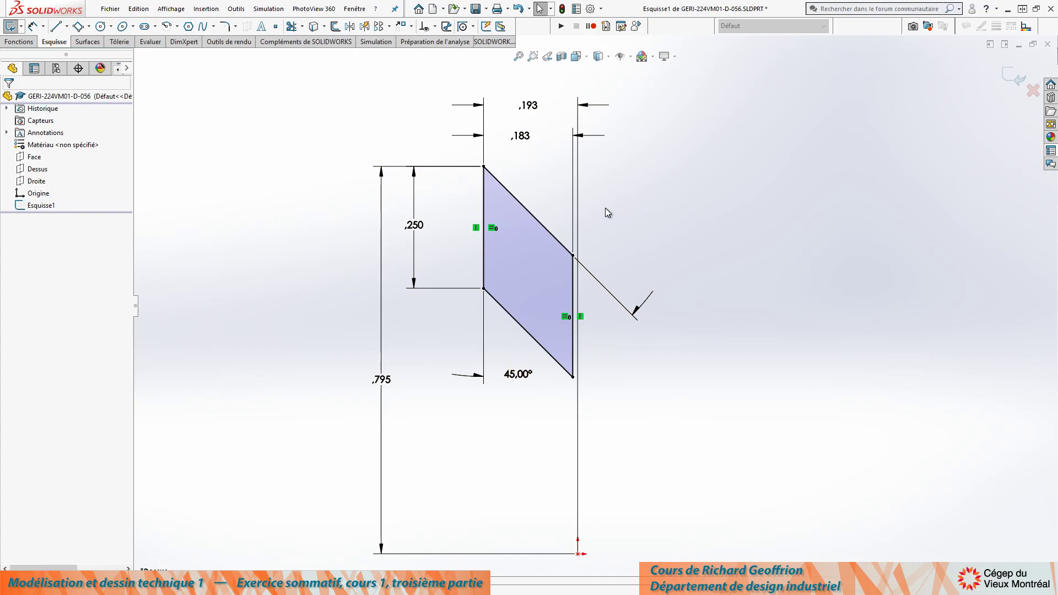
Step: Sketch a closed four-sided outline beside the parallelogram, with a vertical inner side and an upper side about 0.34 in long
{"action": "key", "text": "l"}
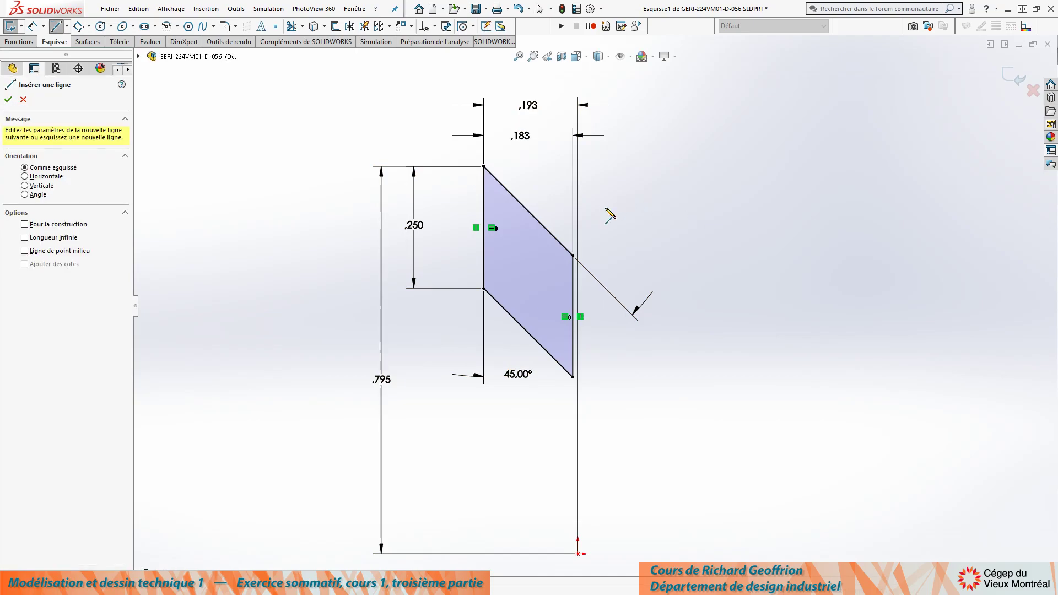
{"action": "left_click", "coordinate": [597, 248]}
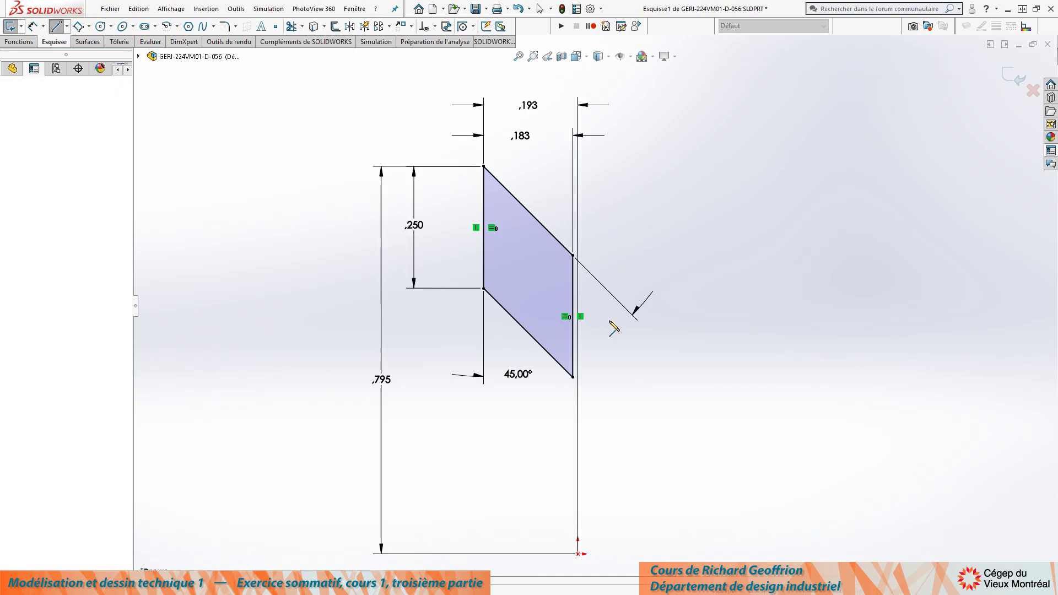
{"action": "left_click", "coordinate": [597, 349]}
{"action": "left_click", "coordinate": [720, 299]}
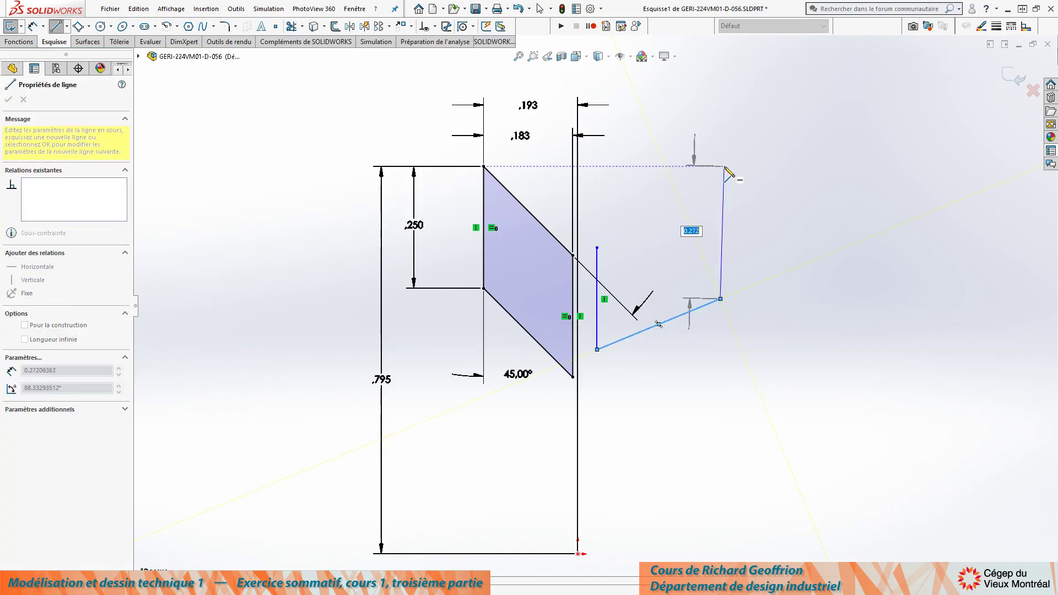
{"action": "left_click", "coordinate": [742, 166]}
{"action": "left_click", "coordinate": [596, 248]}
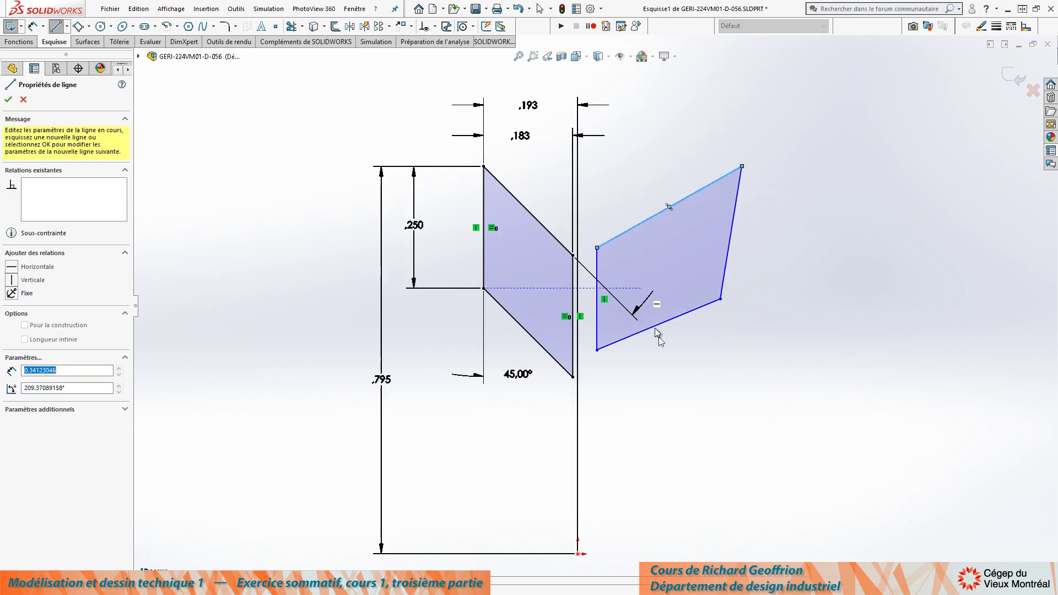
{"action": "key", "text": "Escape"}
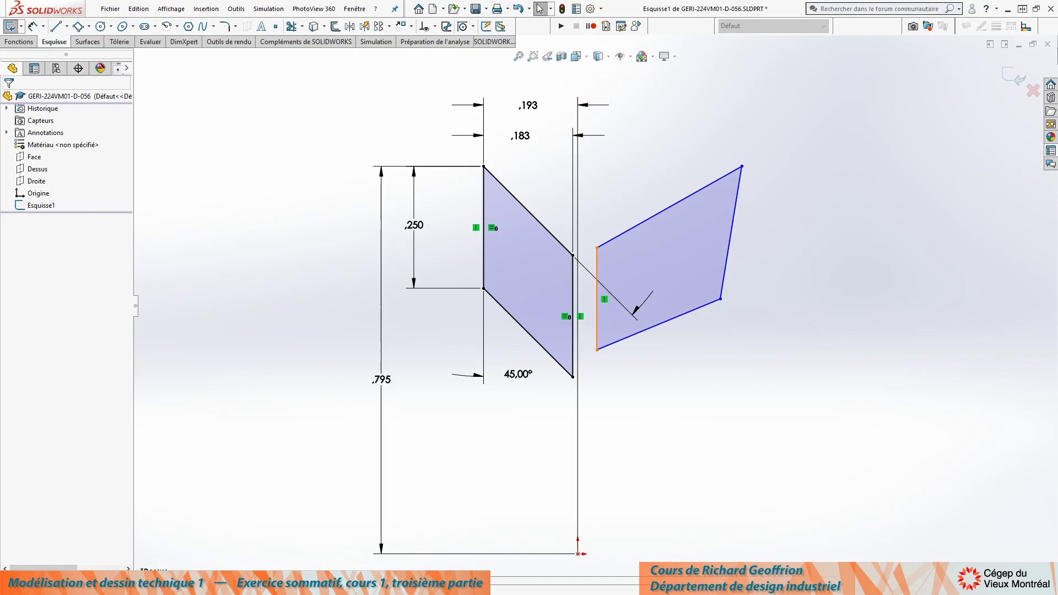
Step: Move the 0.193 in horizontal dimension from above the parallelogram to below it, near the origin
{"action": "left_click_drag", "start_coordinate": [523, 105], "coordinate": [520, 477]}
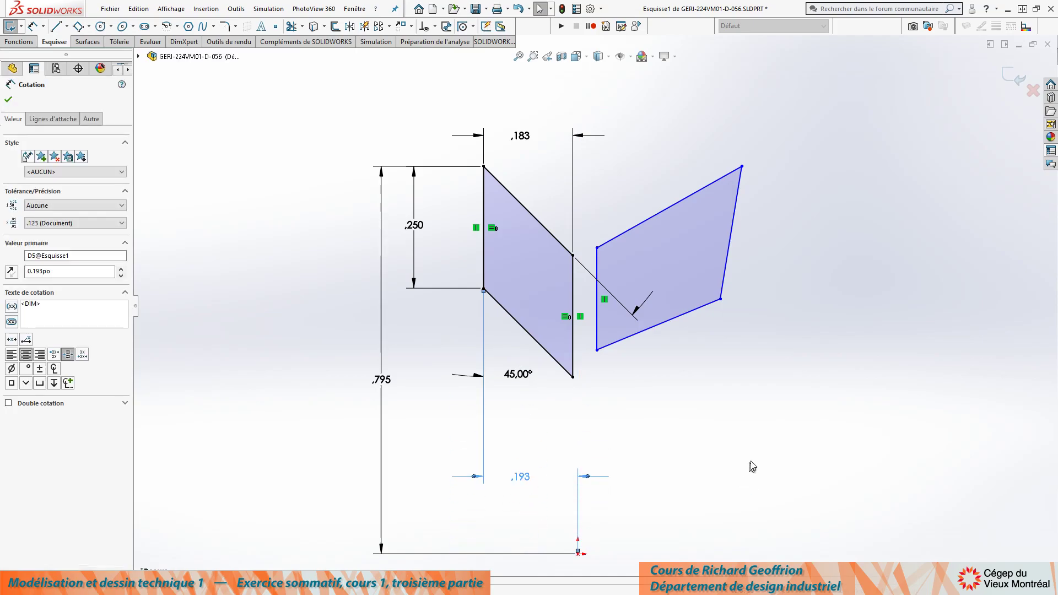
{"action": "left_click", "coordinate": [672, 451]}
{"action": "scroll", "coordinate": [613, 378], "scroll_direction": "up", "scroll_amount": 3}
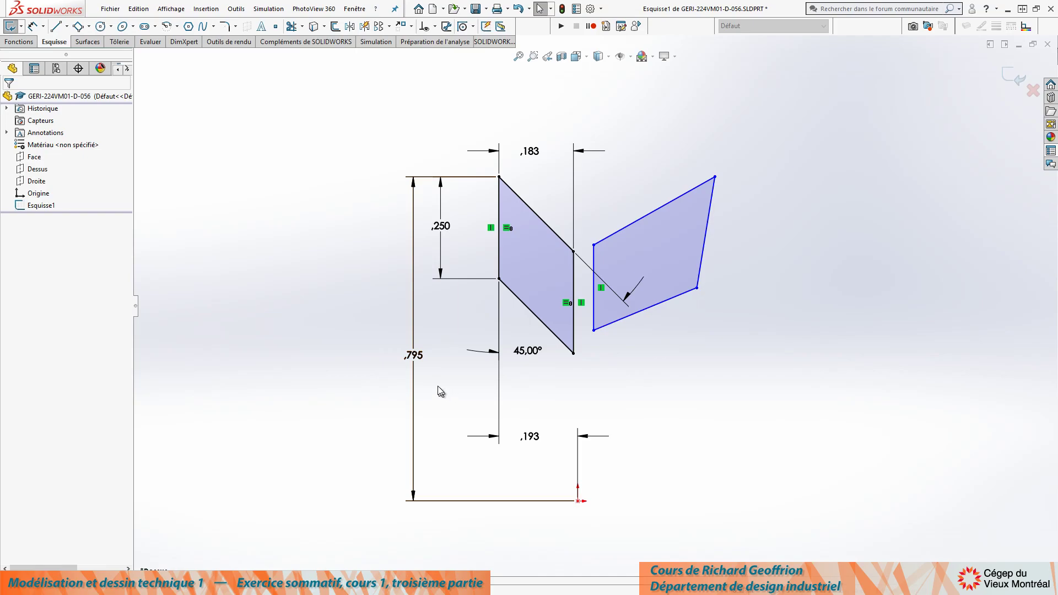
Step: Sketch a vertical construction line about 0.96 in long upward from the origin, passing between the two four-sided outlines
{"action": "key", "text": "l"}
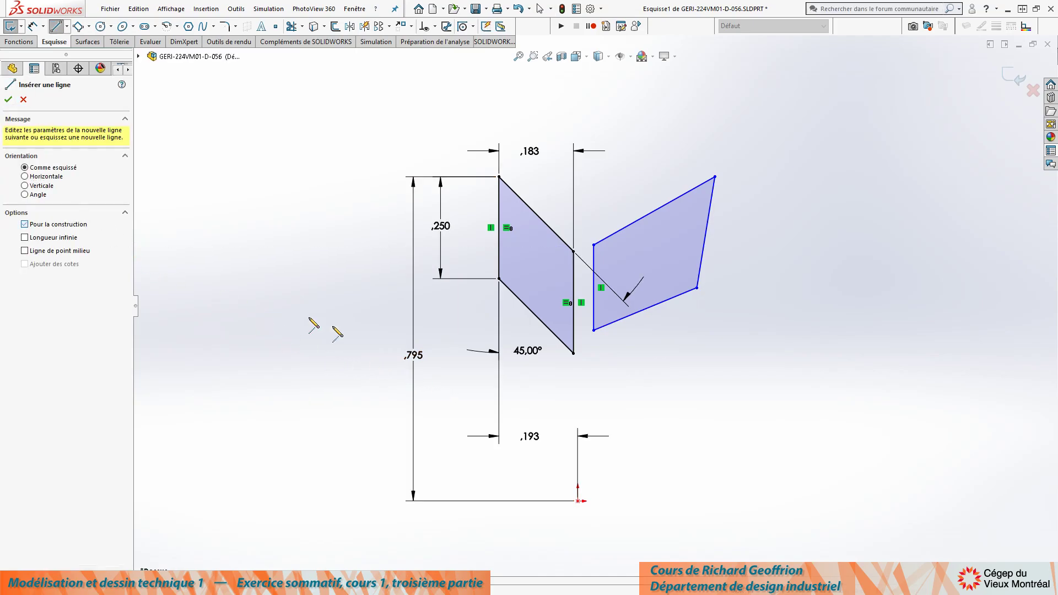
{"action": "left_click", "coordinate": [578, 500]}
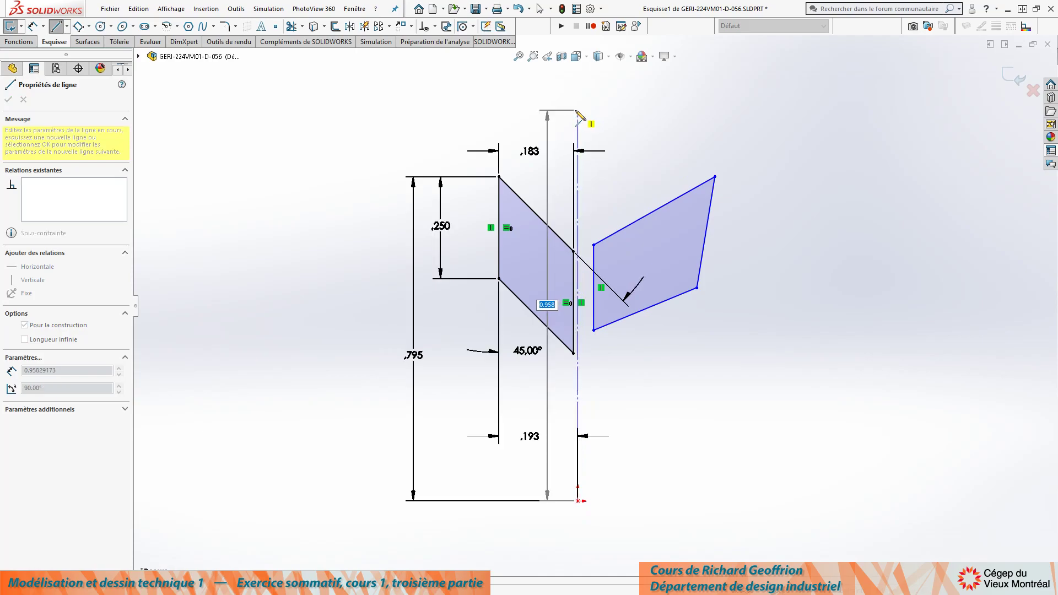
{"action": "left_click", "coordinate": [578, 111]}
{"action": "key", "text": "Escape"}
{"action": "scroll", "coordinate": [597, 209], "scroll_direction": "down", "scroll_amount": 2}
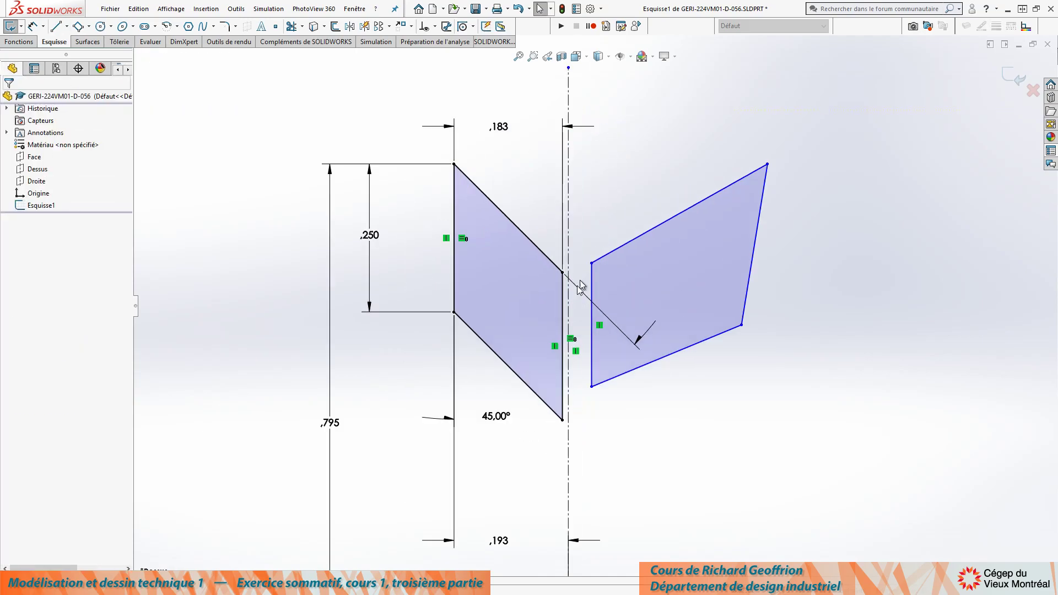
Step: Make the facing vertical sides of the parallelogram and the new outline symmetric about the construction line
{"action": "left_click", "coordinate": [569, 318]}
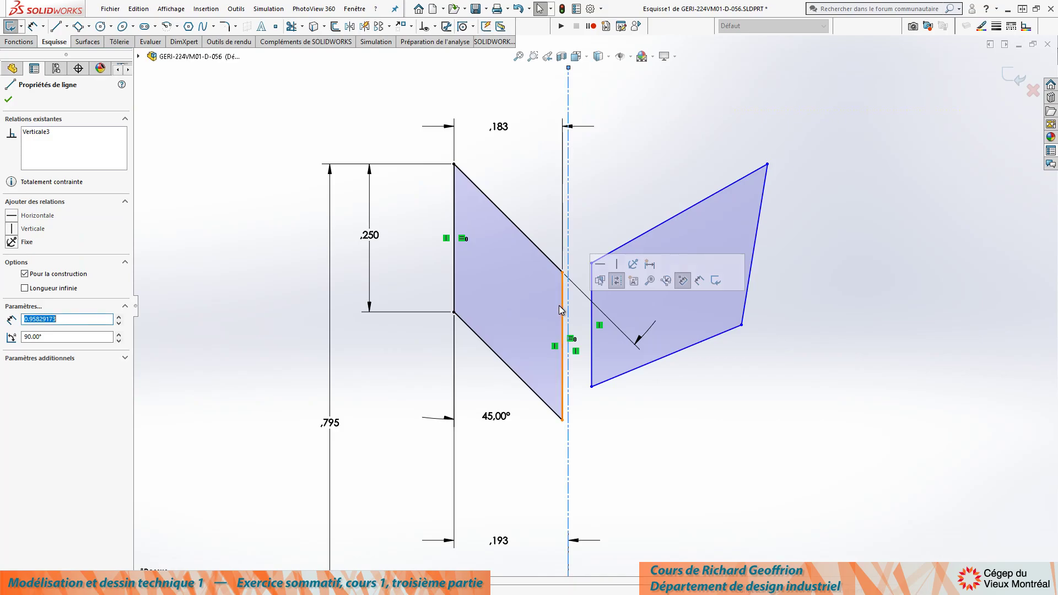
{"action": "left_click", "coordinate": [562, 315], "text": "ctrl"}
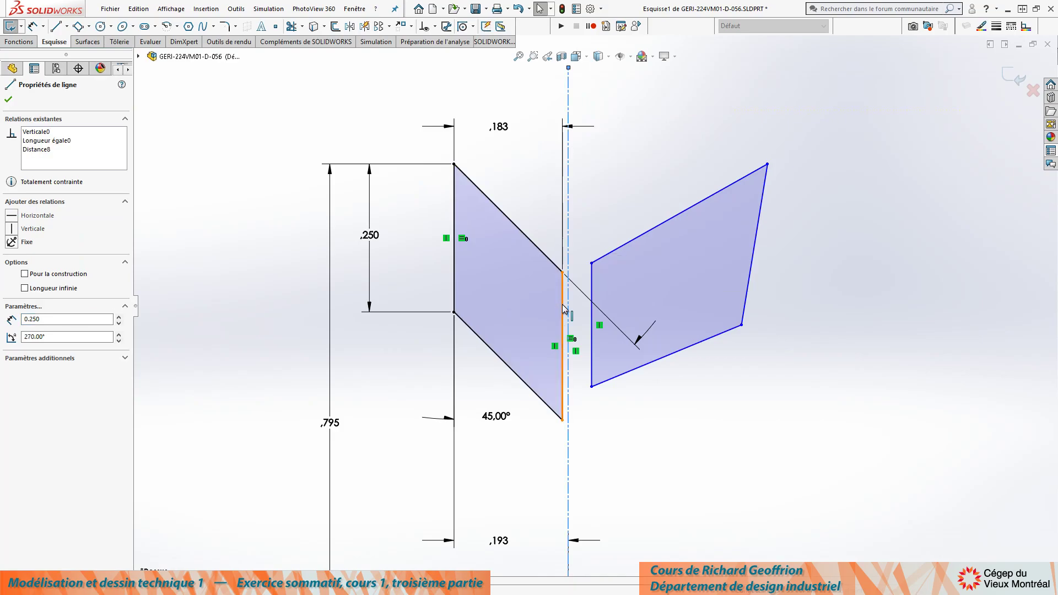
{"action": "left_click", "coordinate": [592, 283], "text": "ctrl"}
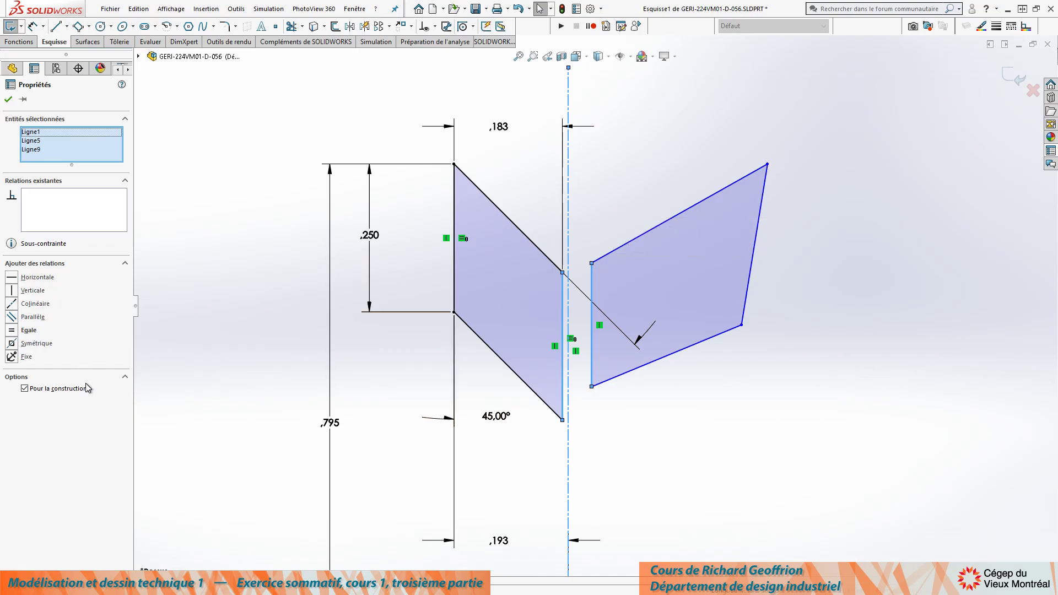
{"action": "left_click", "coordinate": [13, 346]}
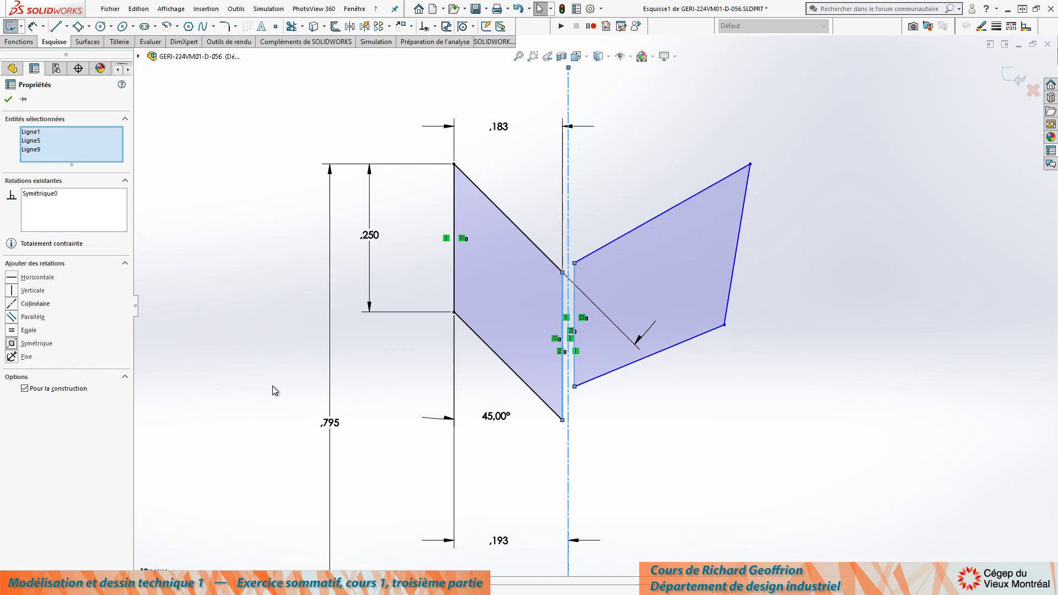
{"action": "left_click", "coordinate": [739, 432]}
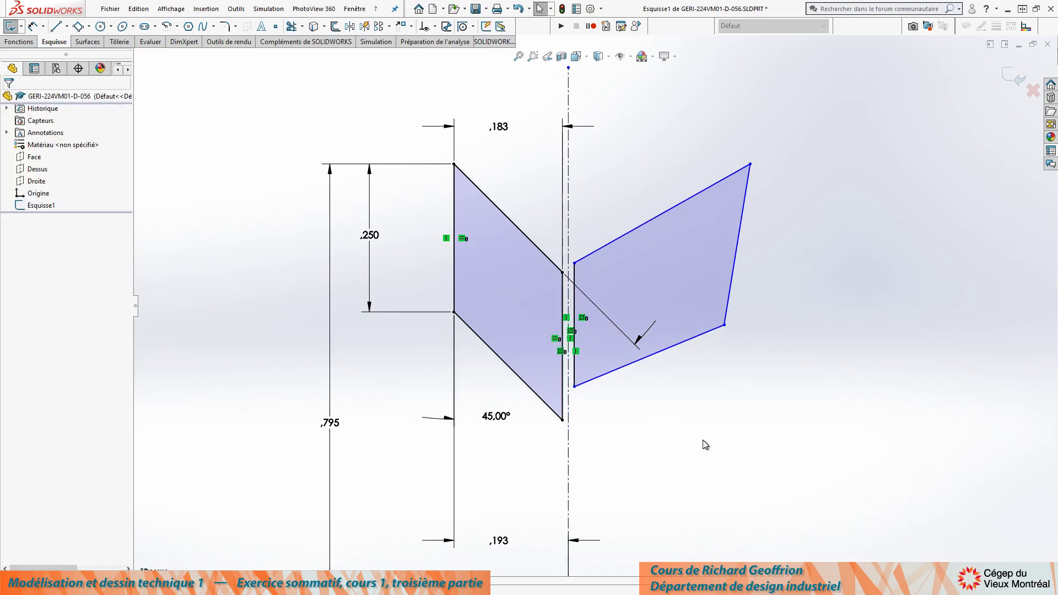
Step: Make the upper and lower sloping sides of the two outlines symmetric about the vertical construction line
{"action": "left_click", "coordinate": [659, 220]}
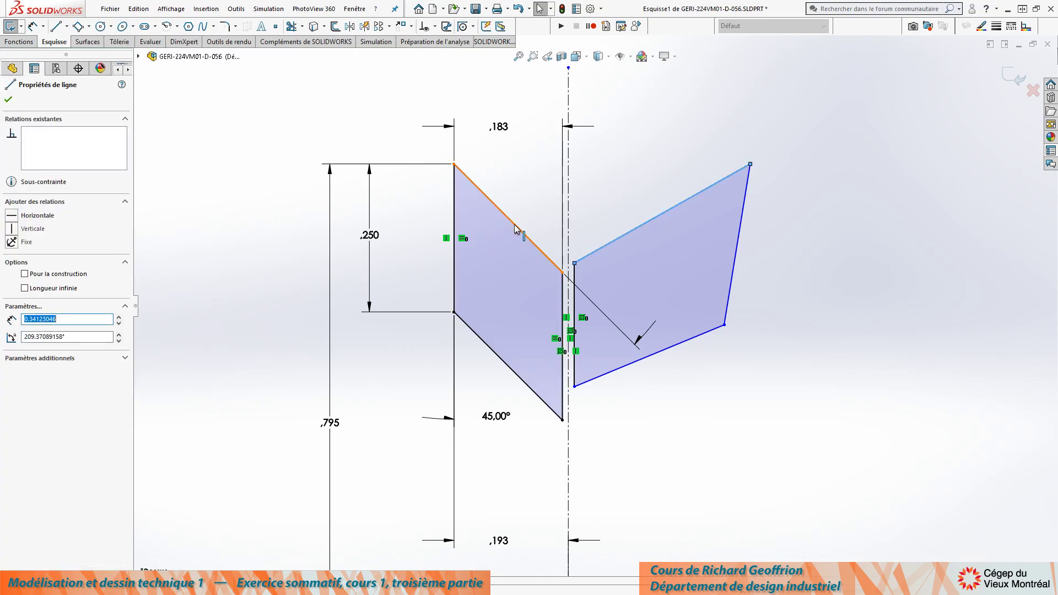
{"action": "left_click", "coordinate": [570, 216]}
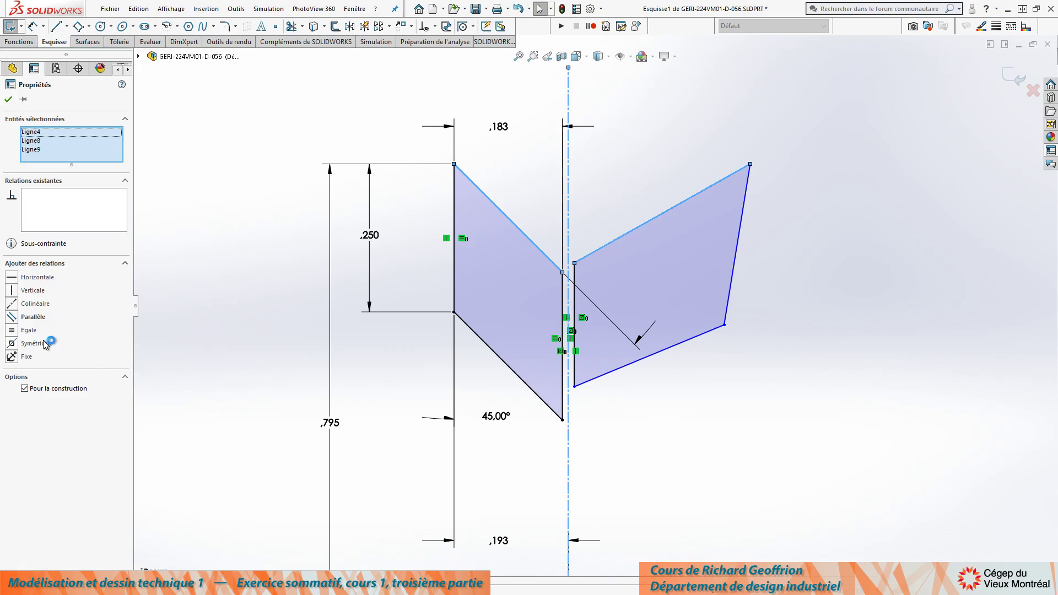
{"action": "left_click", "coordinate": [11, 344]}
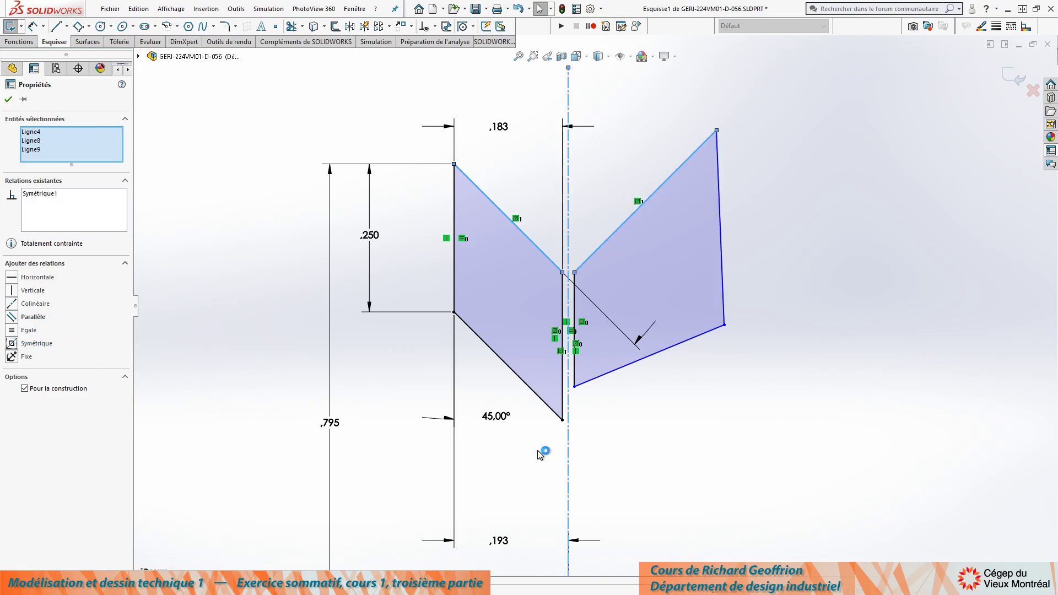
{"action": "left_click", "coordinate": [604, 376]}
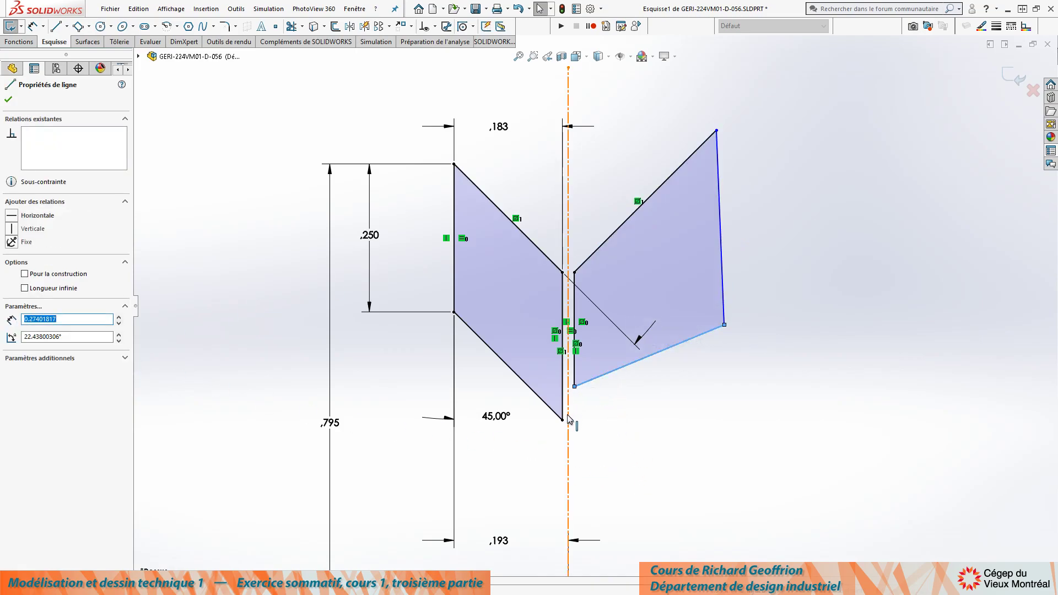
{"action": "left_click", "coordinate": [568, 401], "text": "ctrl"}
{"action": "left_click", "coordinate": [522, 385], "text": "ctrl"}
{"action": "left_click", "coordinate": [13, 343]}
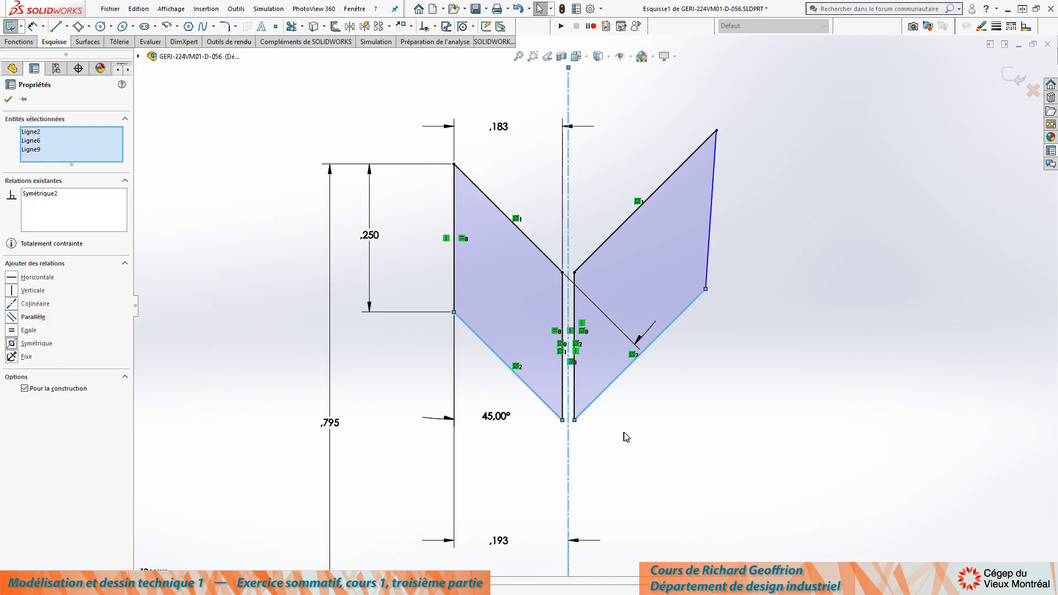
{"action": "left_click", "coordinate": [695, 451]}
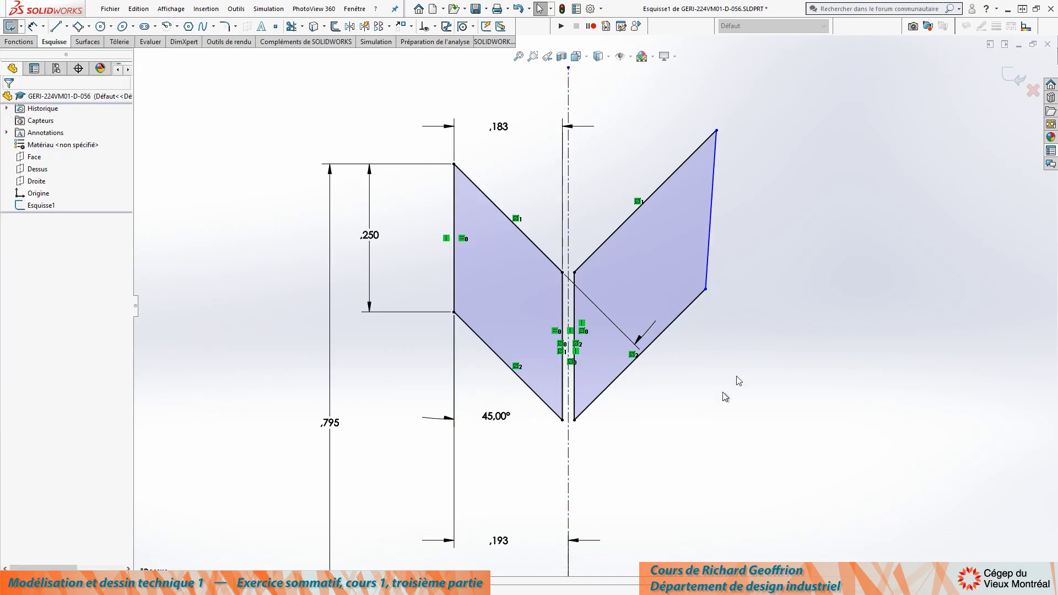
Step: Make the outer sides of the two four-sided outlines symmetric about the vertical construction line
{"action": "left_click", "coordinate": [689, 207]}
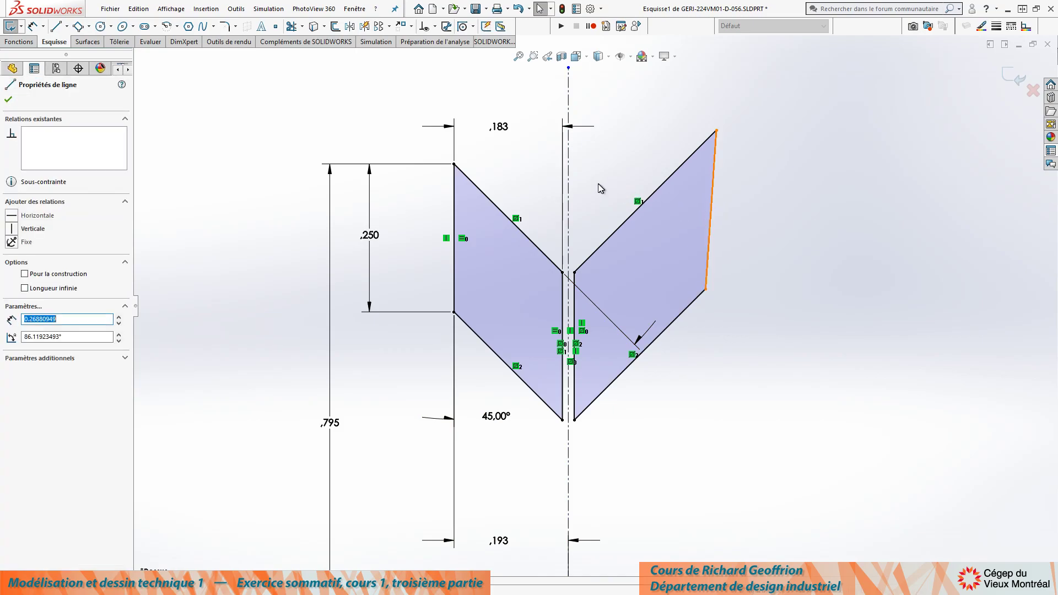
{"action": "left_click", "coordinate": [569, 180], "text": "ctrl"}
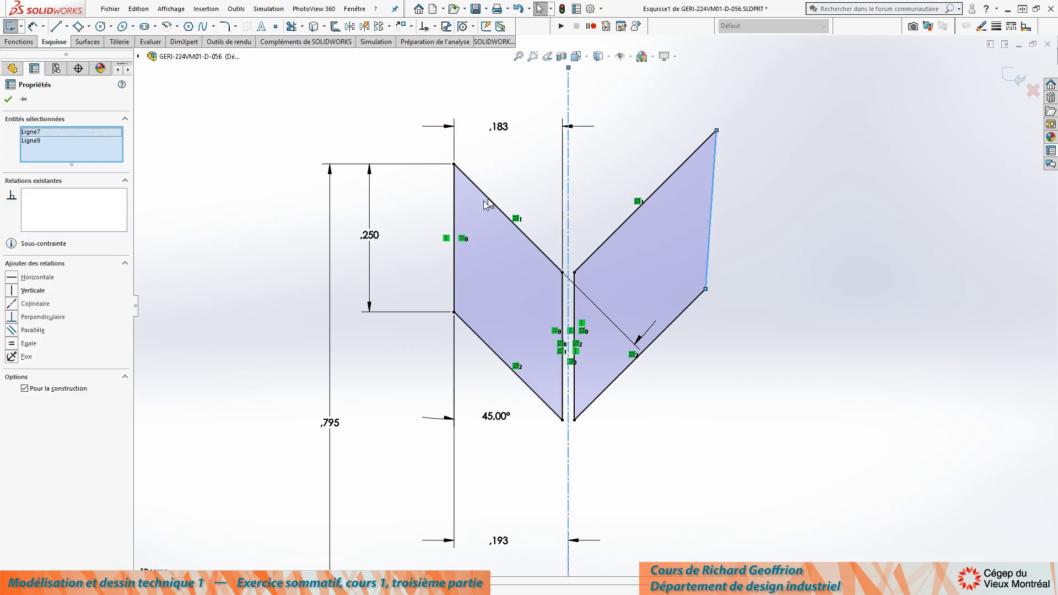
{"action": "left_click", "coordinate": [454, 216], "text": "ctrl"}
{"action": "left_click", "coordinate": [23, 344]}
{"action": "left_click", "coordinate": [703, 411]}
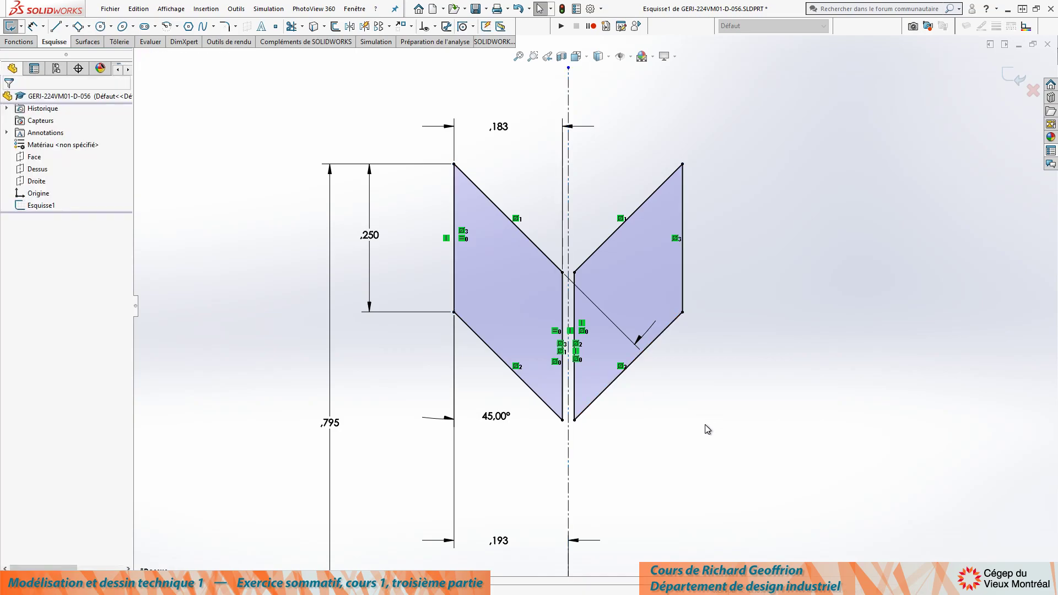
Step: Create a circular sketch pattern of both parallelograms about the origin, with 8 equally spaced instances over 360 degrees
{"action": "key", "text": "f"}
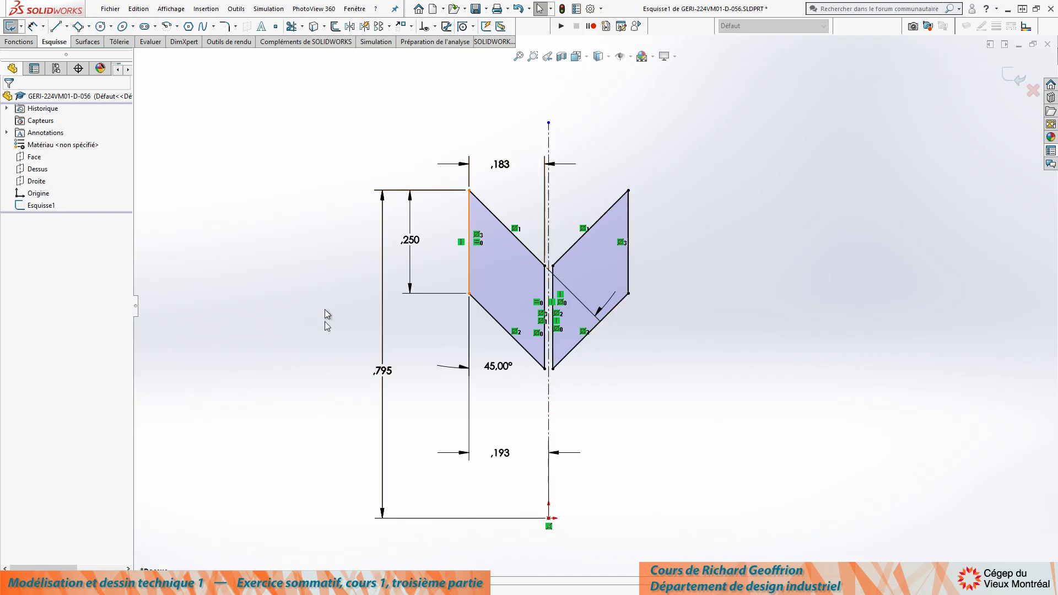
{"action": "scroll", "coordinate": [554, 439], "scroll_direction": "up", "scroll_amount": 2}
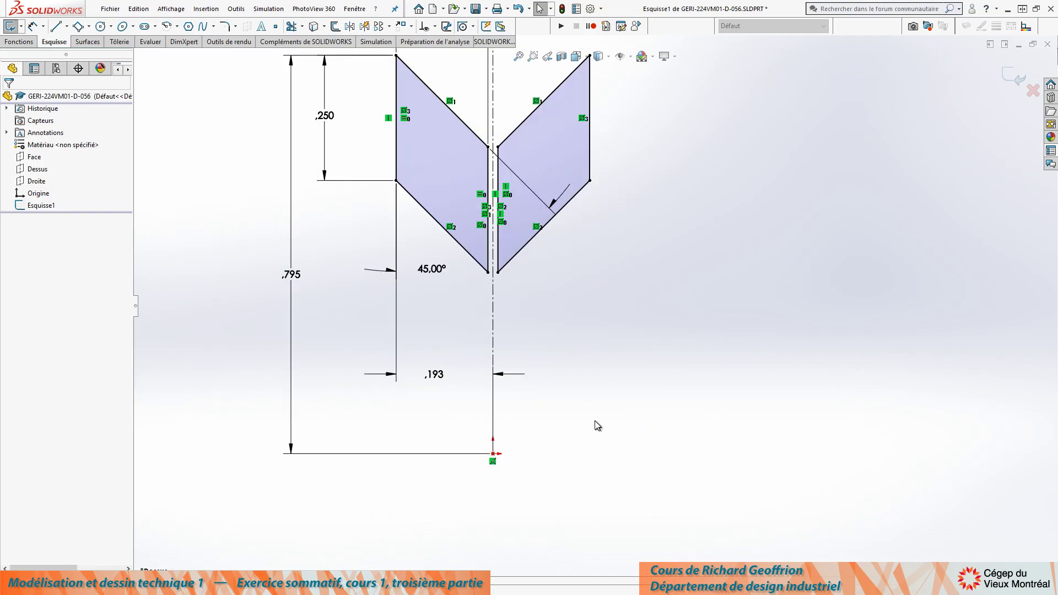
{"action": "scroll", "coordinate": [623, 342], "scroll_direction": "down", "scroll_amount": 2}
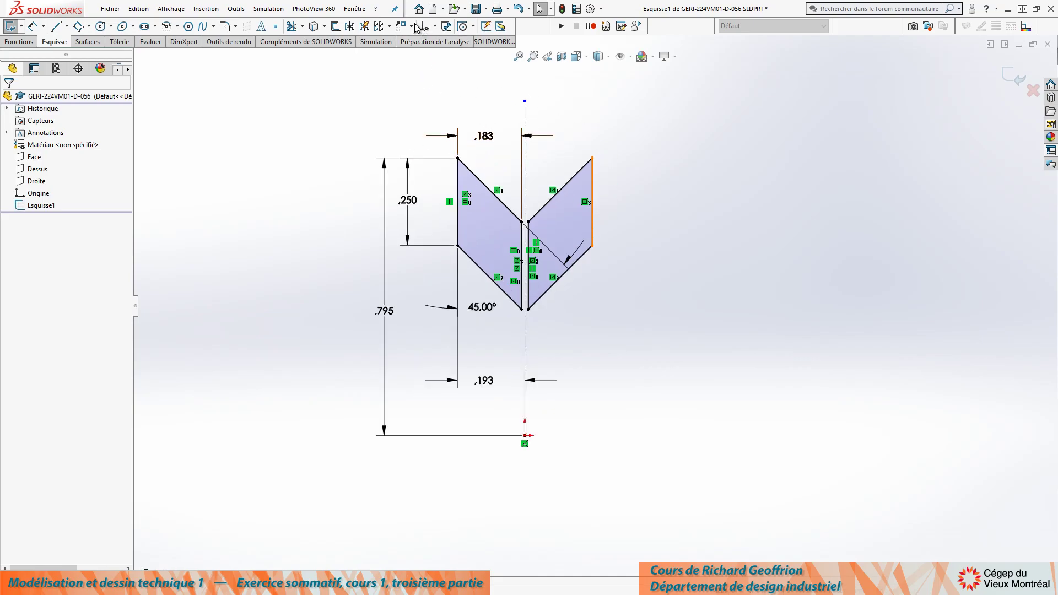
{"action": "left_click", "coordinate": [390, 26]}
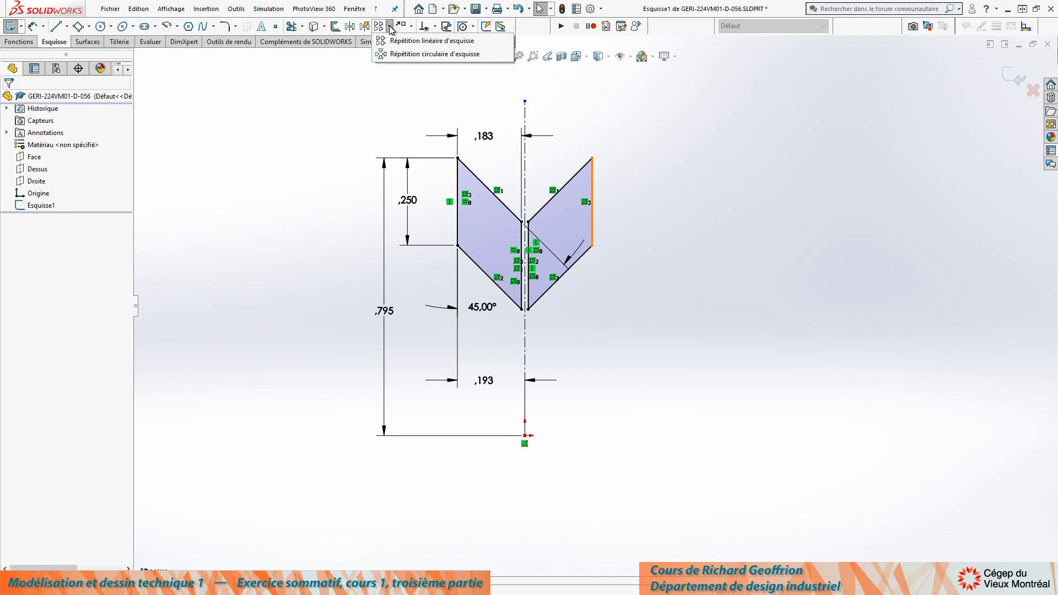
{"action": "left_click", "coordinate": [381, 55]}
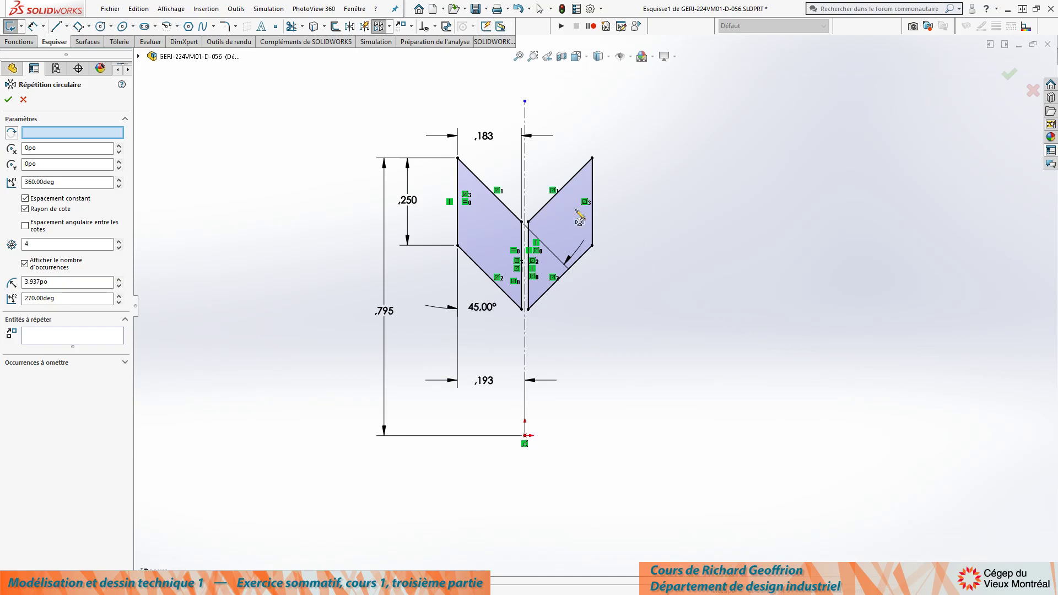
{"action": "left_click", "coordinate": [84, 133]}
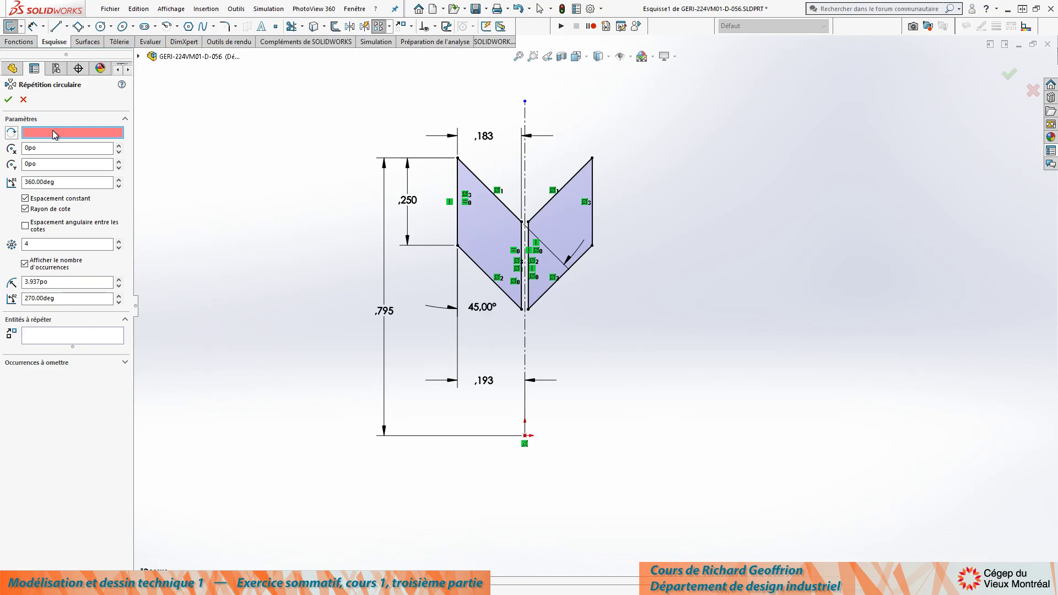
{"action": "left_click", "coordinate": [526, 439]}
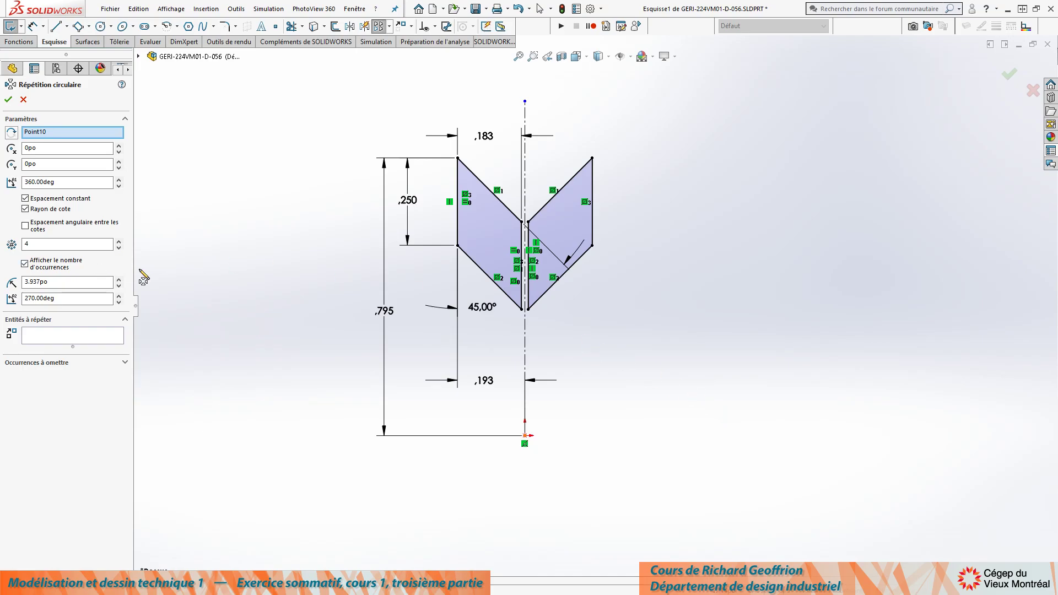
{"action": "left_click", "coordinate": [68, 335]}
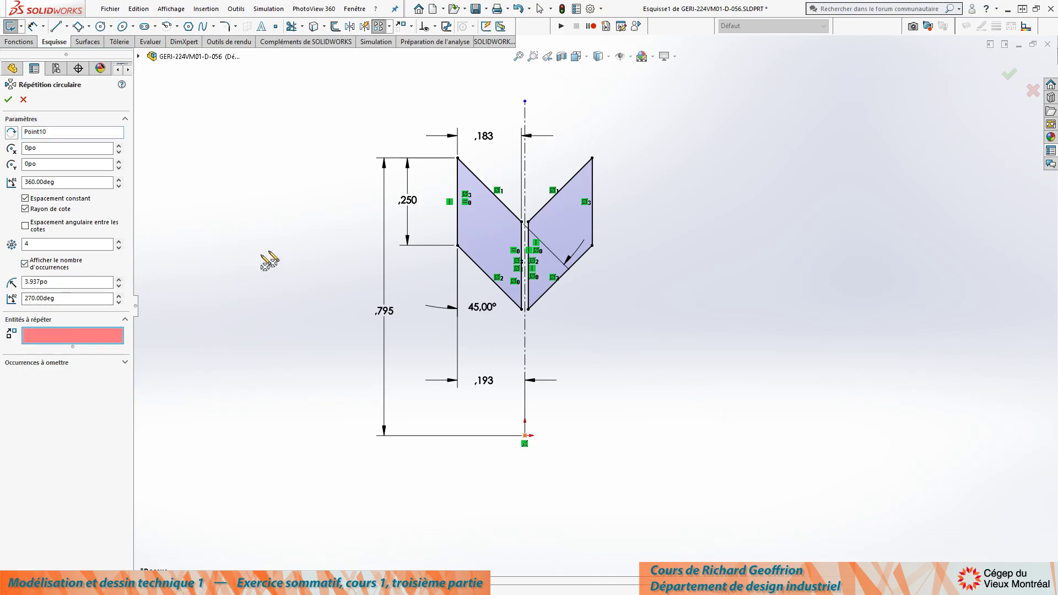
{"action": "left_click", "coordinate": [587, 193]}
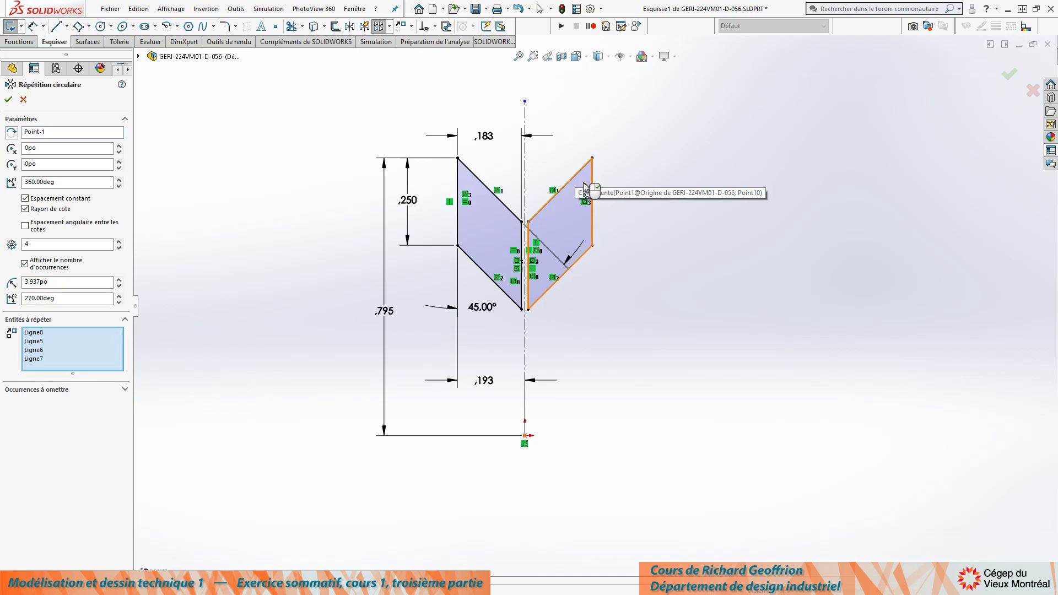
{"action": "left_click", "coordinate": [493, 216]}
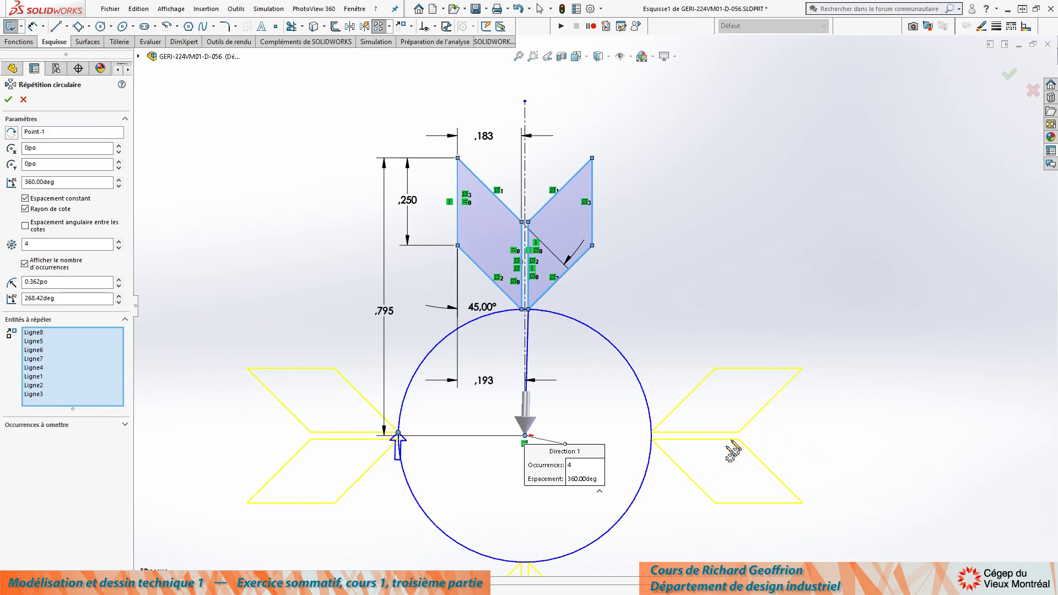
{"action": "double_click", "coordinate": [33, 243]}
{"action": "key", "text": "Tab"}
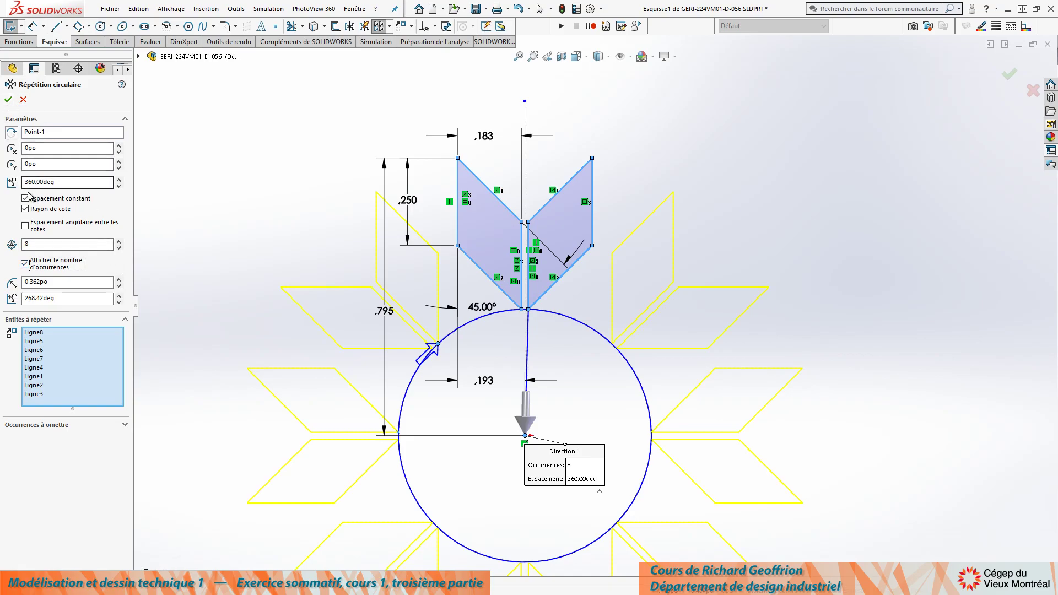
{"action": "left_click", "coordinate": [8, 100]}
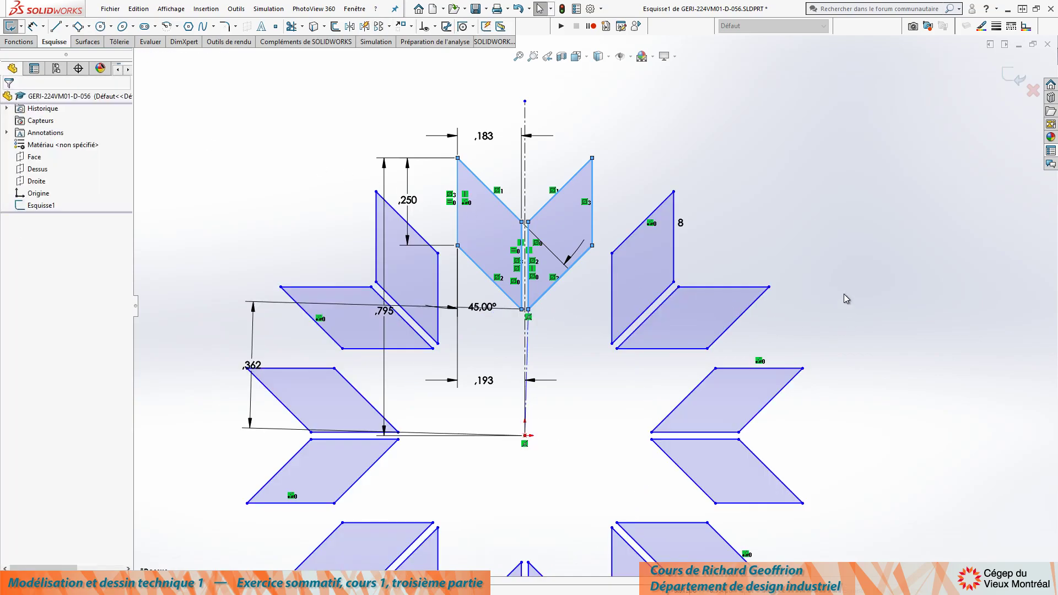
Step: Shift the patterned copies to test their freedom, and make the pattern's construction line near the origin vertical
{"action": "mouse_move", "coordinate": [622, 366]}
{"action": "left_mouse_down"}
{"action": "mouse_move", "coordinate": [625, 395]}
{"action": "mouse_move", "coordinate": [593, 389]}
{"action": "left_mouse_up"}
{"action": "left_click_drag", "start_coordinate": [623, 374], "coordinate": [606, 394]}
{"action": "left_click", "coordinate": [582, 443]}
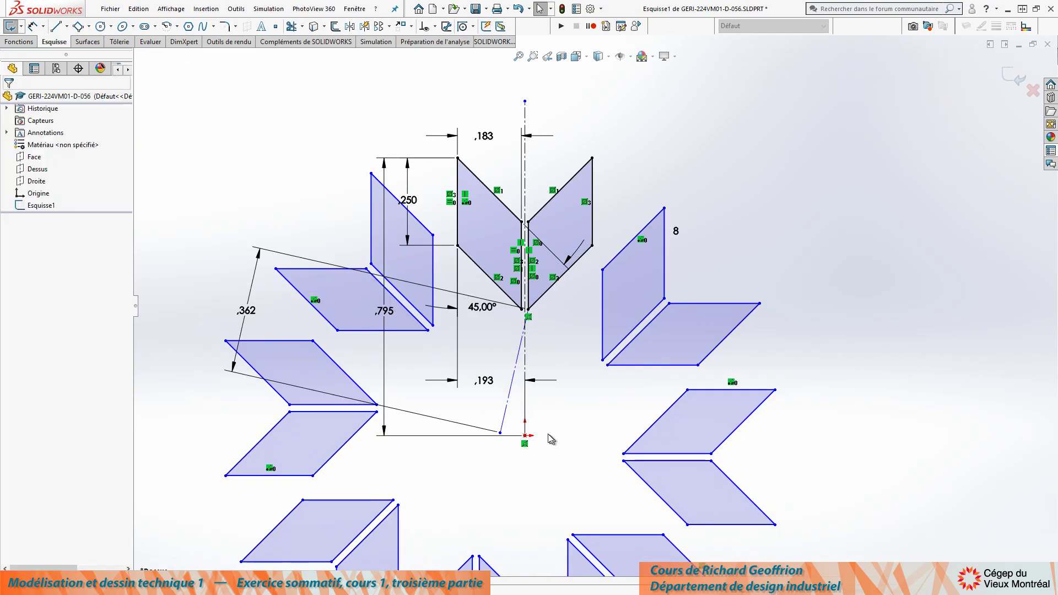
{"action": "left_click", "coordinate": [506, 406]}
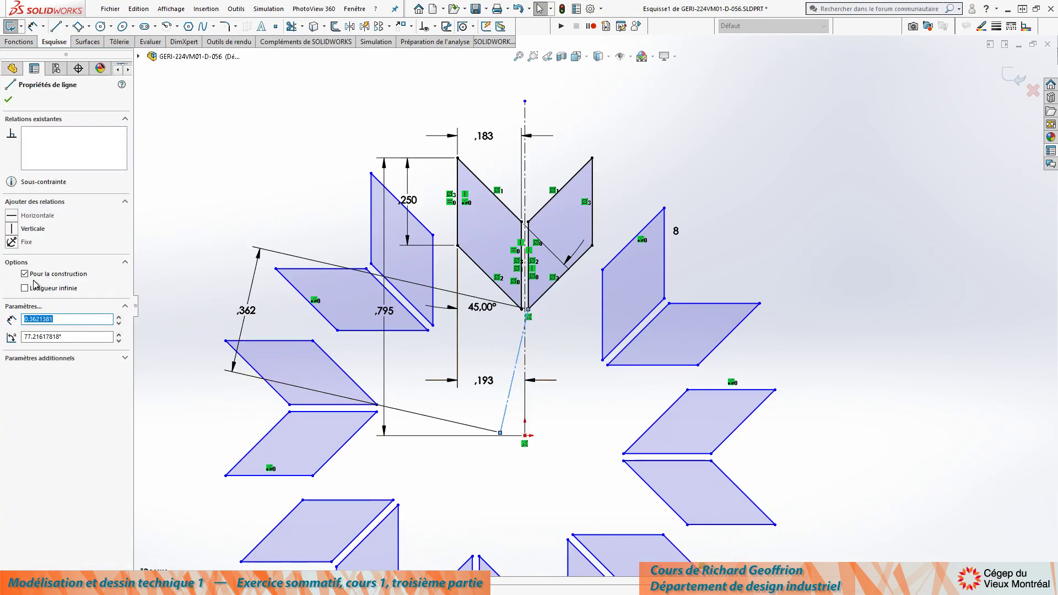
{"action": "left_click", "coordinate": [10, 228]}
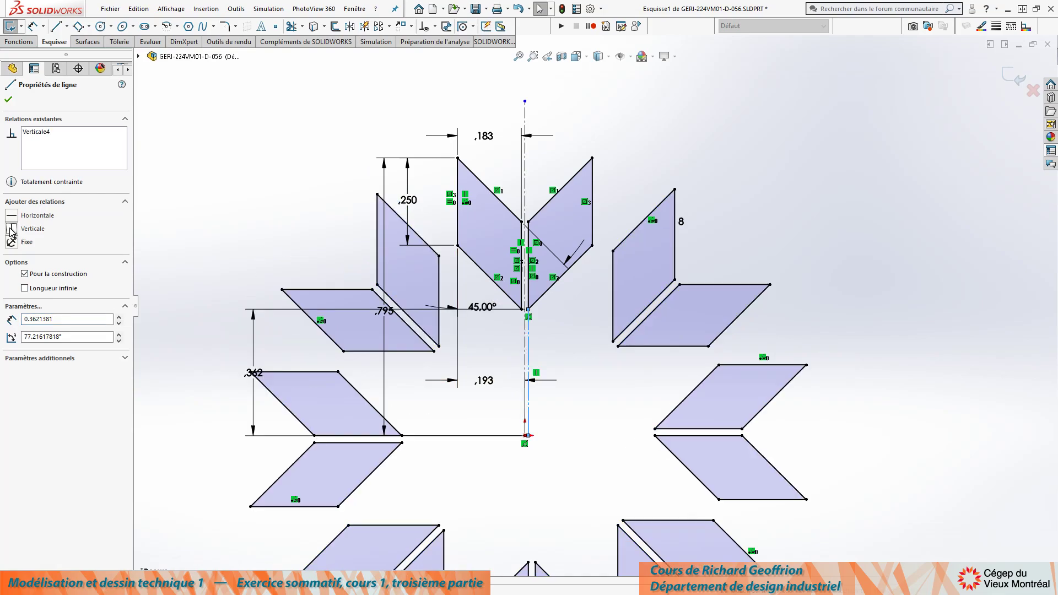
{"action": "left_click", "coordinate": [797, 216]}
Step: Undo the vertical relation, the shift of the copies and the circular sketch pattern
{"action": "scroll", "coordinate": [591, 401], "scroll_direction": "down", "scroll_amount": 3}
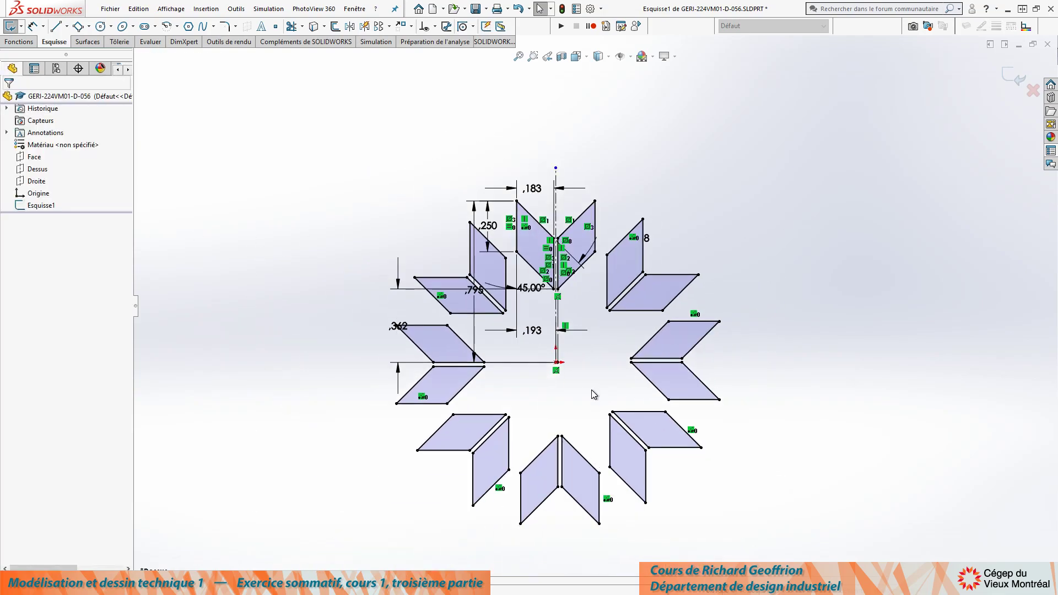
{"action": "scroll", "coordinate": [594, 391], "scroll_direction": "down", "scroll_amount": 2}
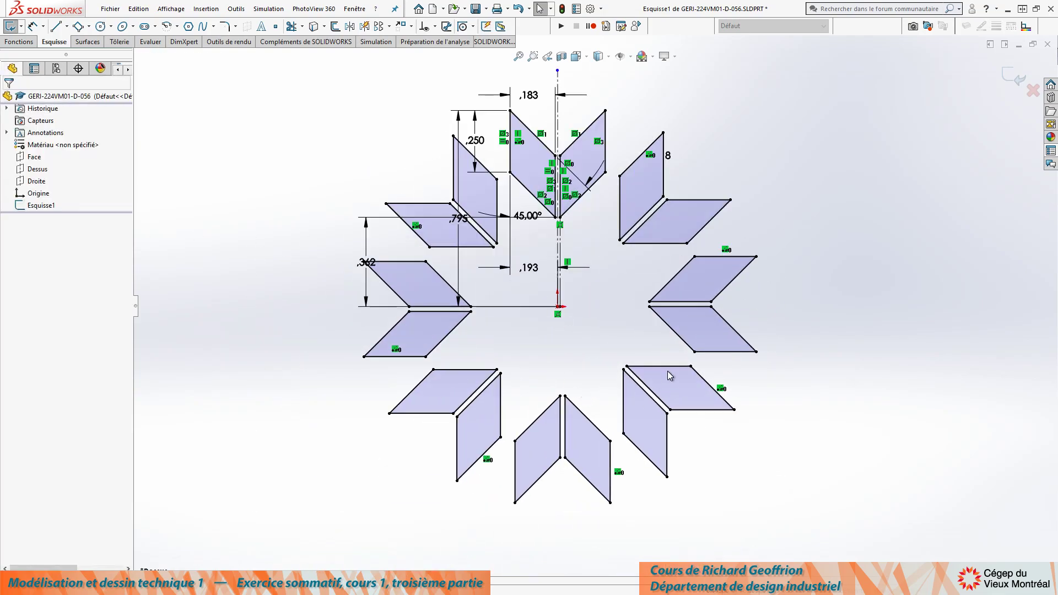
{"action": "scroll", "coordinate": [647, 366], "scroll_direction": "up", "scroll_amount": 2}
{"action": "scroll", "coordinate": [644, 301], "scroll_direction": "down", "scroll_amount": 2}
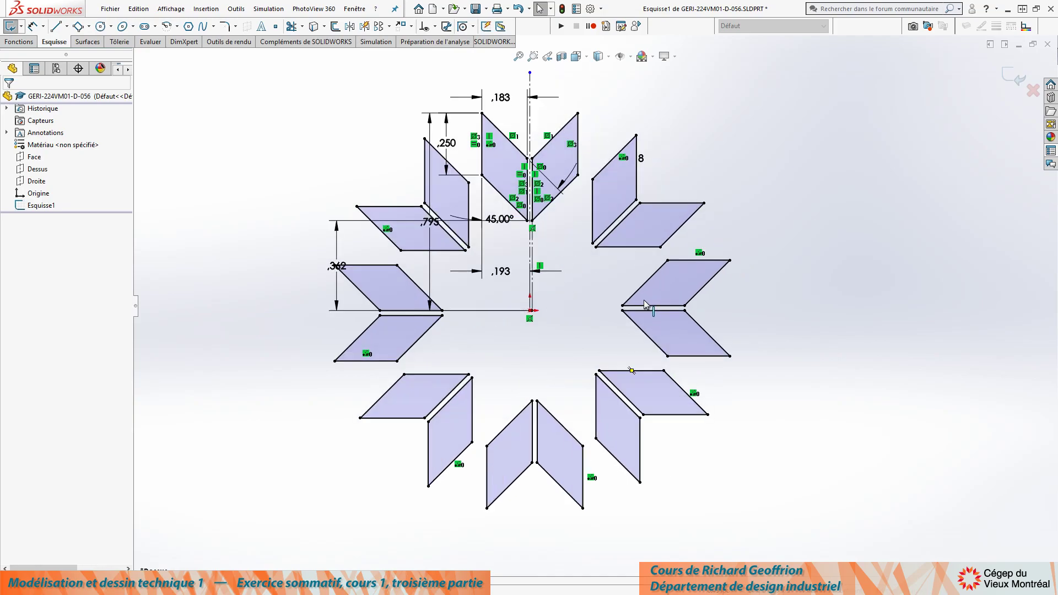
{"action": "scroll", "coordinate": [645, 303], "scroll_direction": "up", "scroll_amount": 1}
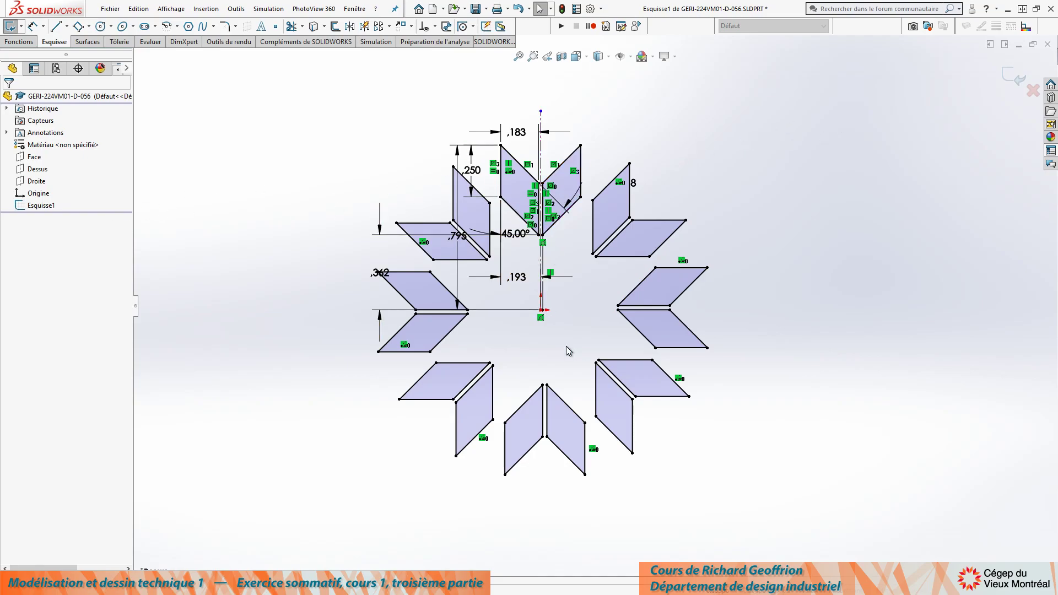
{"action": "key", "text": "ctrl+z"}
{"action": "key", "text": "ctrl+z"}
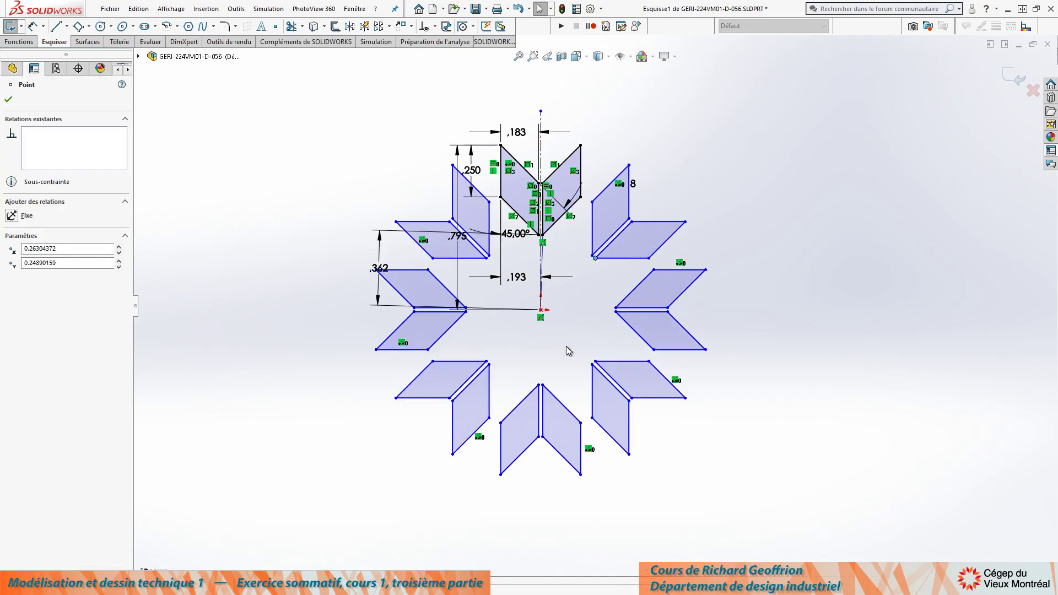
{"action": "key", "text": "ctrl+z"}
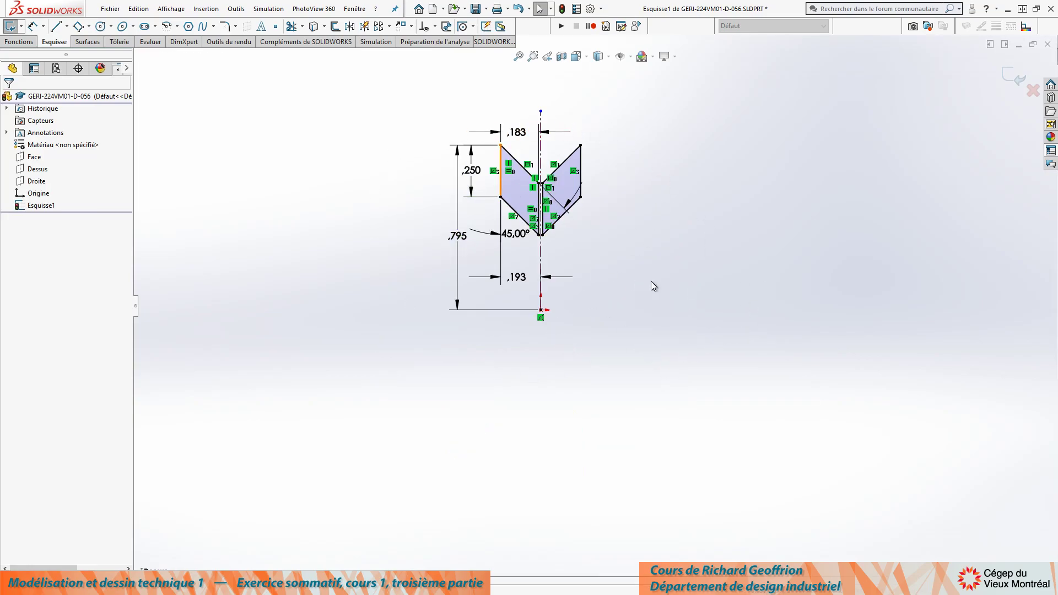
Step: Exit the sketch and extrude both parallelograms as a blind boss with a depth of 0.100 in
{"action": "left_click", "coordinate": [1010, 81]}
{"action": "mouse_move", "coordinate": [631, 327]}
{"action": "middle_mouse_down"}
{"action": "mouse_move", "coordinate": [597, 200]}
{"action": "mouse_move", "coordinate": [573, 248]}
{"action": "mouse_move", "coordinate": [551, 177]}
{"action": "mouse_move", "coordinate": [566, 196]}
{"action": "middle_mouse_up"}
{"action": "scroll", "coordinate": [548, 196], "scroll_direction": "down", "scroll_amount": 3}
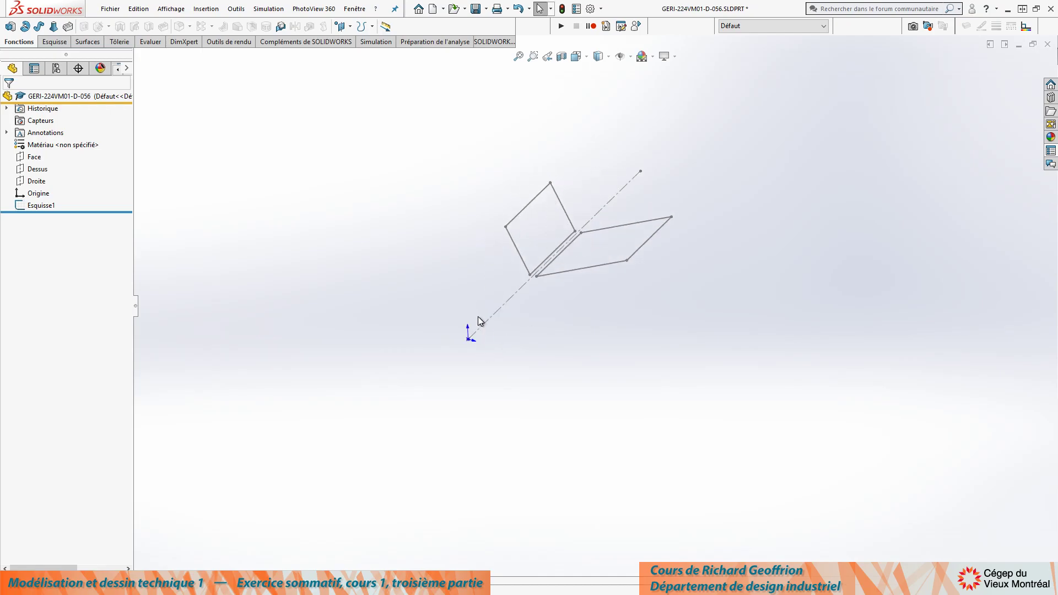
{"action": "scroll", "coordinate": [480, 321], "scroll_direction": "down", "scroll_amount": 2}
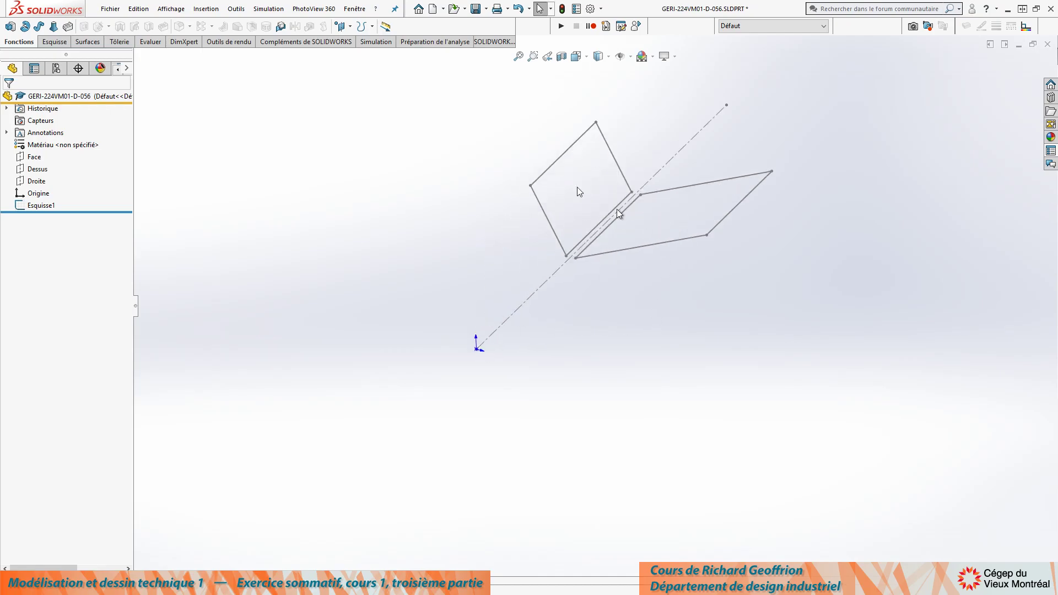
{"action": "left_click", "coordinate": [39, 205]}
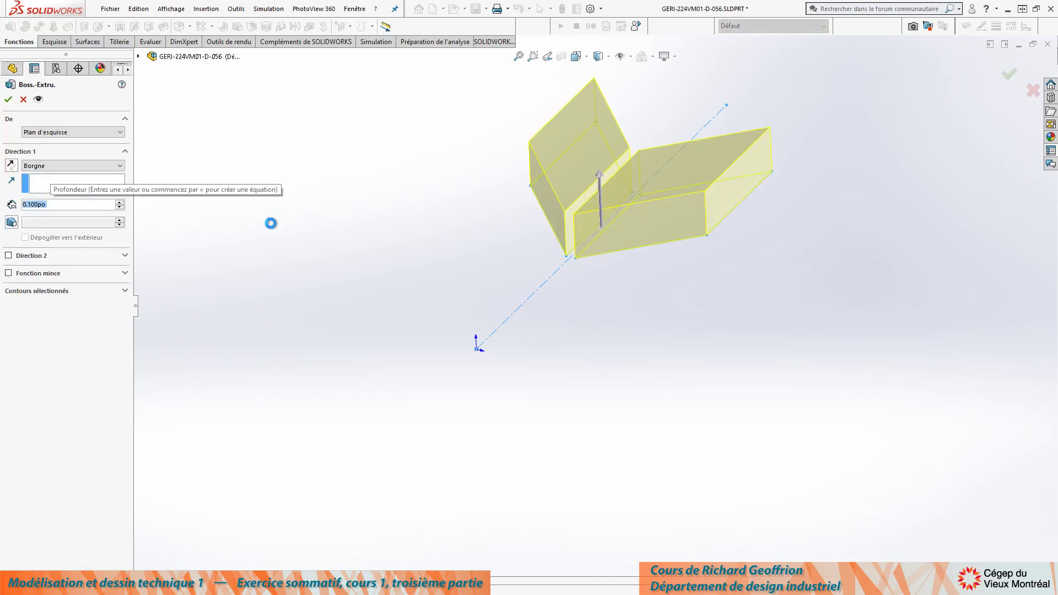
{"action": "key", "text": "Return"}
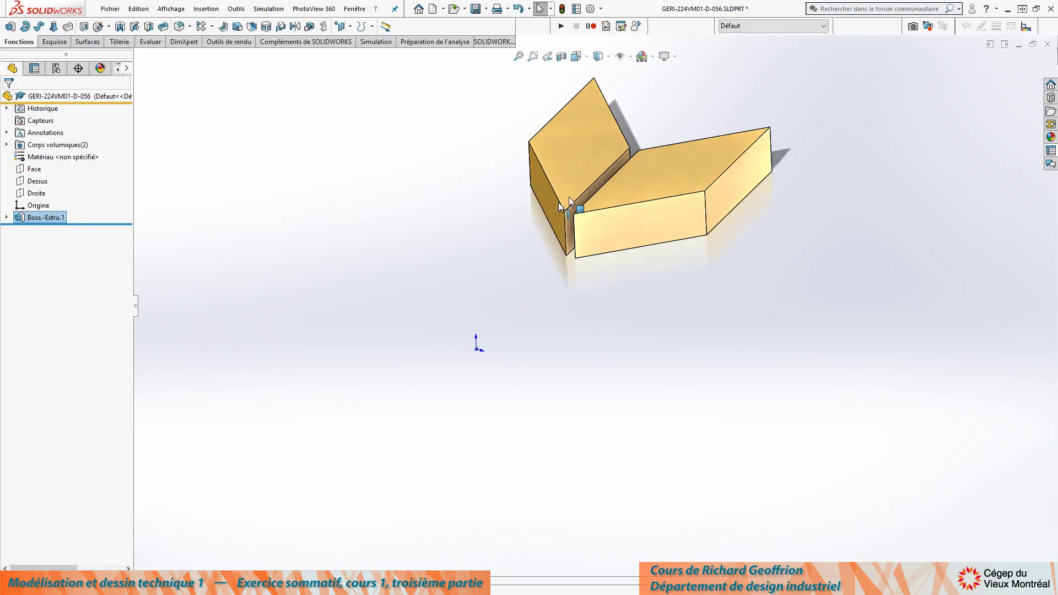
{"action": "middle_click_drag", "start_coordinate": [474, 252], "coordinate": [472, 356]}
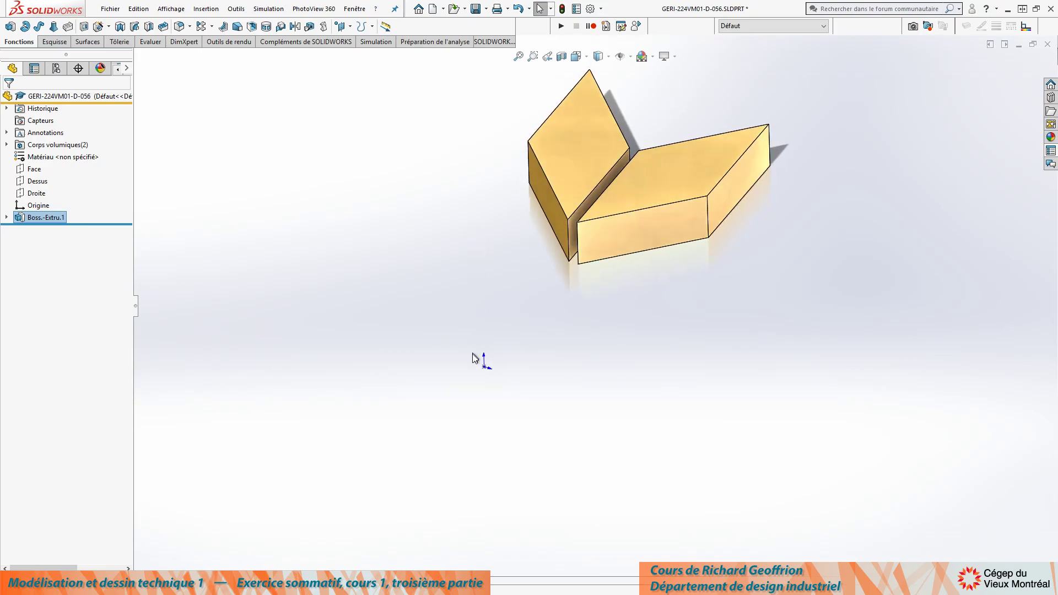
Step: Create a reference axis through the origin, perpendicular to the Dessus plane
{"action": "left_click", "coordinate": [281, 260]}
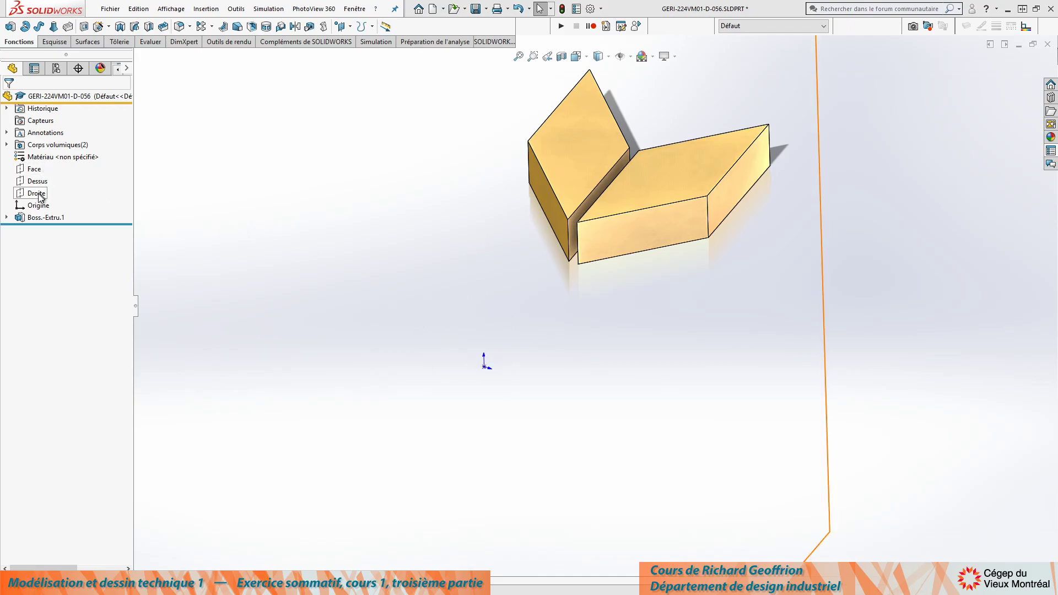
{"action": "scroll", "coordinate": [347, 238], "scroll_direction": "up", "scroll_amount": 5}
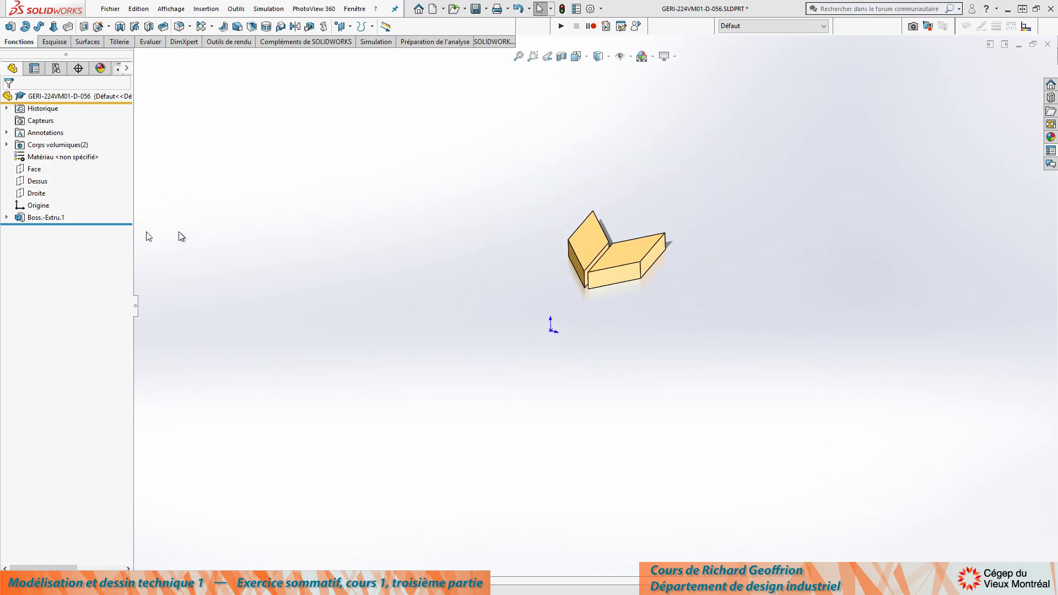
{"action": "left_click", "coordinate": [34, 181]}
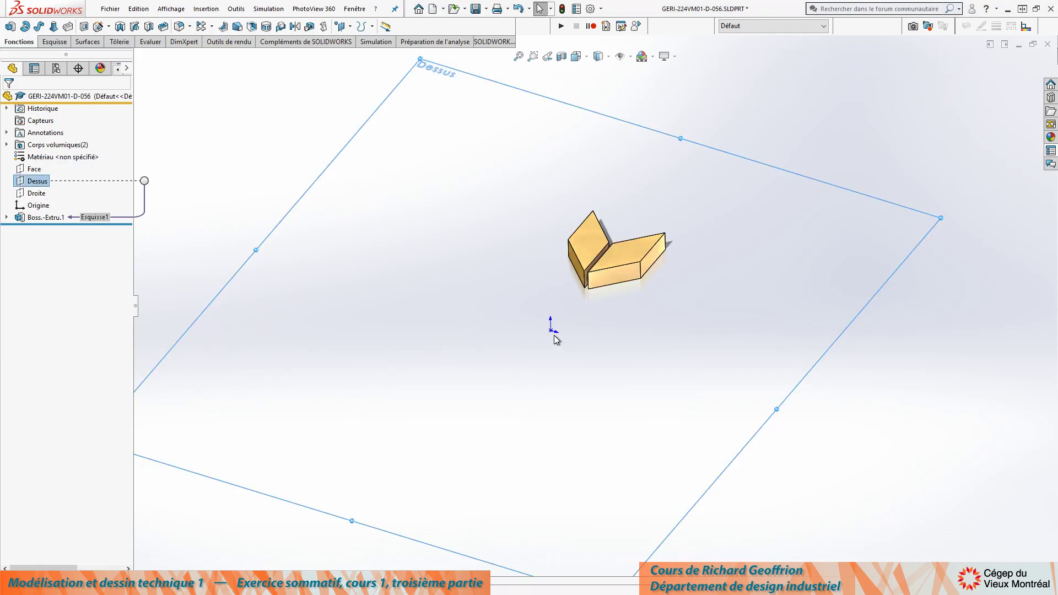
{"action": "left_click", "coordinate": [551, 331], "text": "ctrl"}
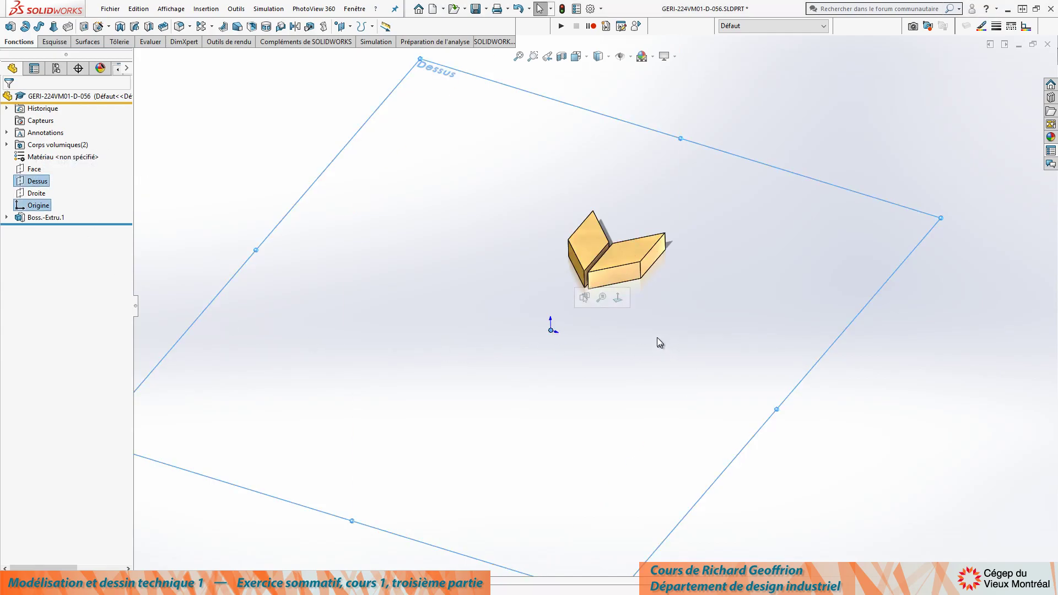
{"action": "left_click", "coordinate": [350, 27]}
{"action": "left_click", "coordinate": [356, 55]}
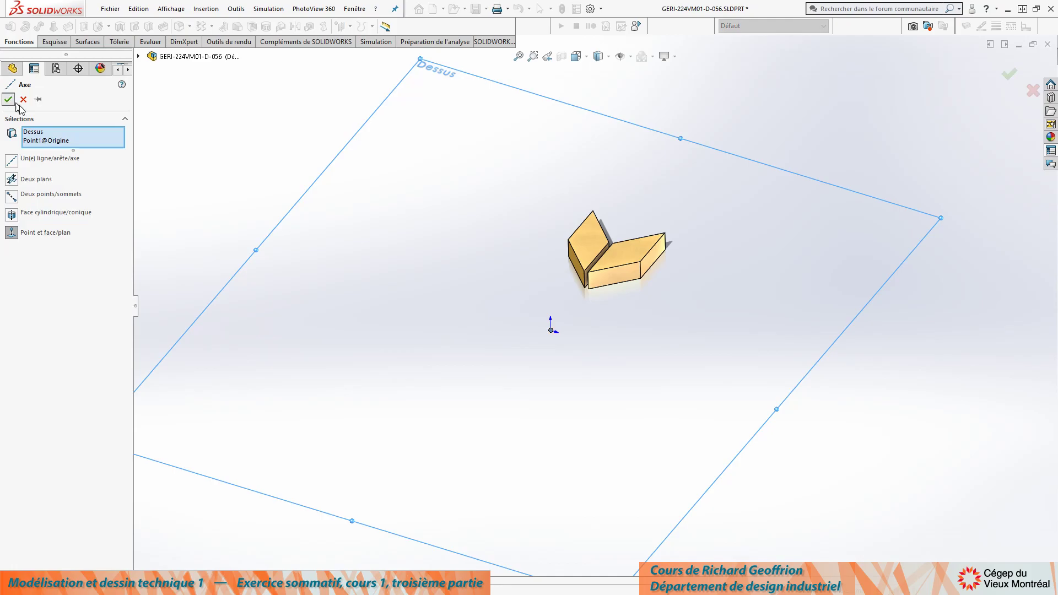
{"action": "key", "text": "Return"}
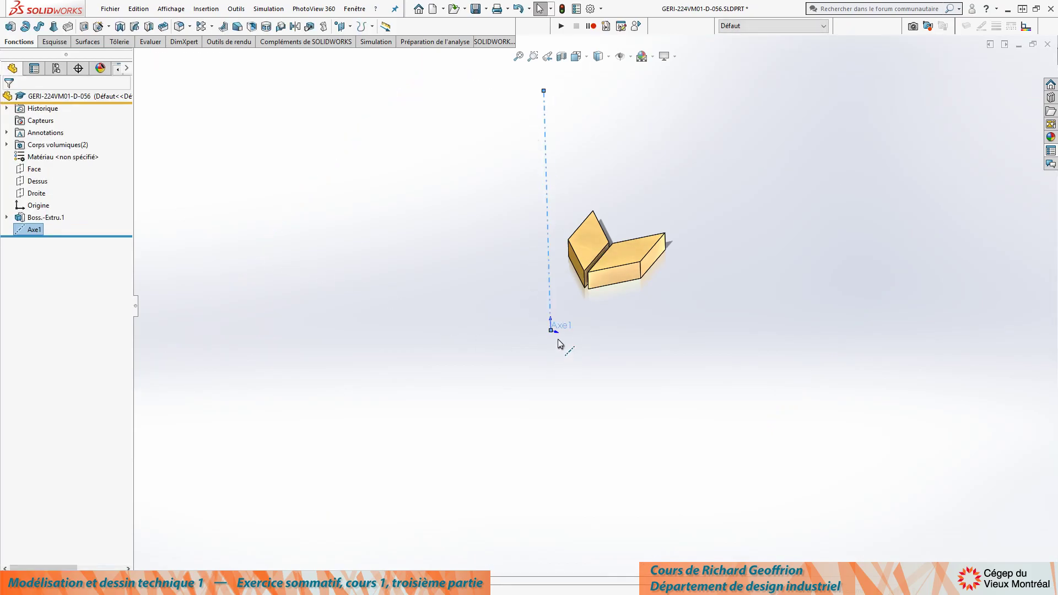
{"action": "left_click", "coordinate": [375, 316]}
Step: Create a circular pattern of both parallelogram bodies around the reference axis, with 8 equally spaced instances over 360 degrees
{"action": "mouse_move", "coordinate": [357, 267]}
{"action": "middle_mouse_down"}
{"action": "mouse_move", "coordinate": [346, 267]}
{"action": "mouse_move", "coordinate": [361, 264]}
{"action": "middle_mouse_up"}
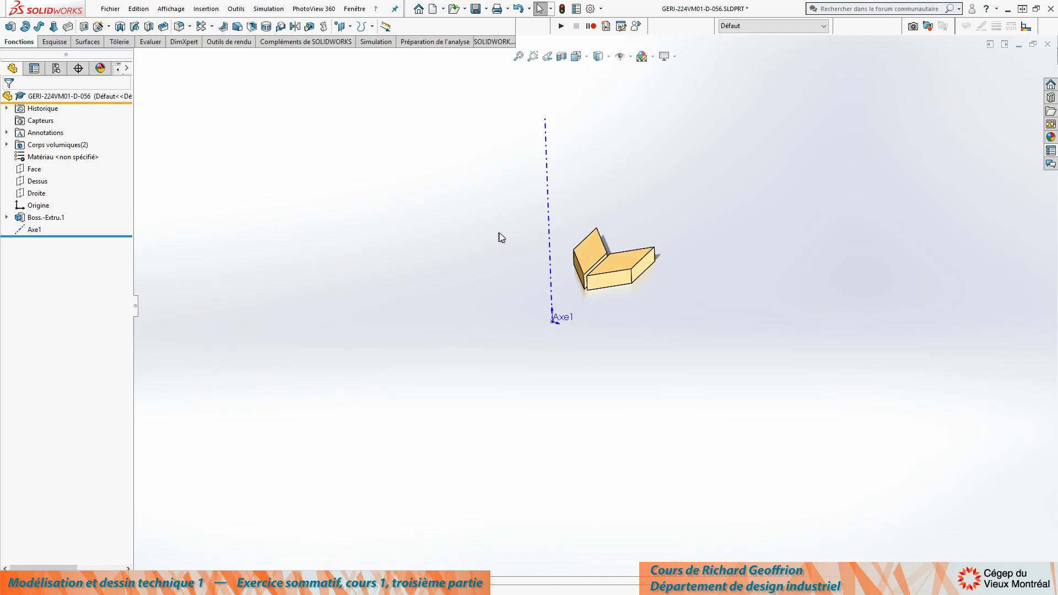
{"action": "scroll", "coordinate": [597, 263], "scroll_direction": "down", "scroll_amount": 3}
{"action": "scroll", "coordinate": [595, 234], "scroll_direction": "up", "scroll_amount": 2}
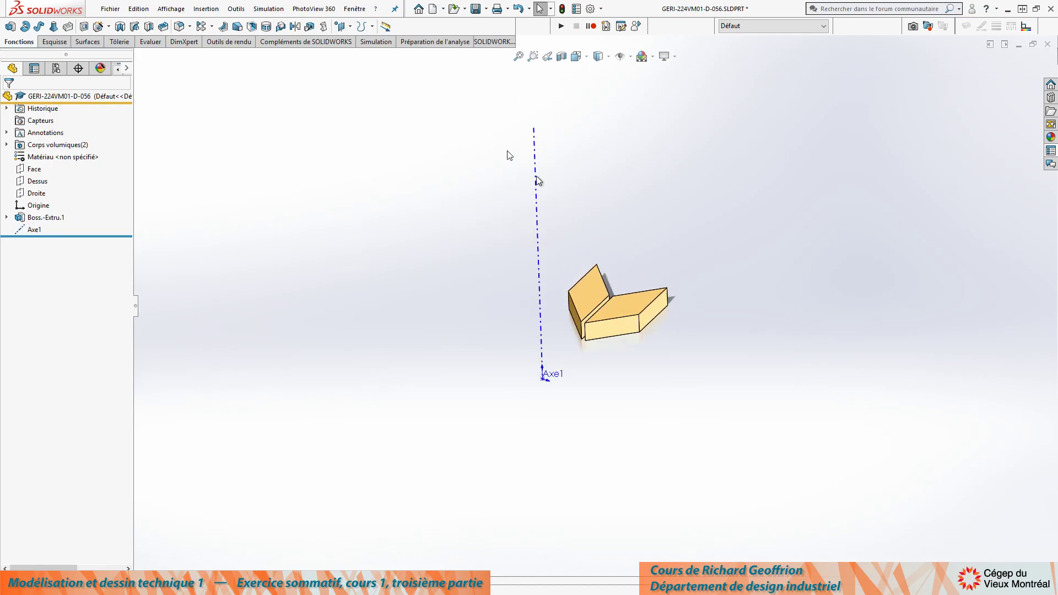
{"action": "left_click", "coordinate": [213, 27]}
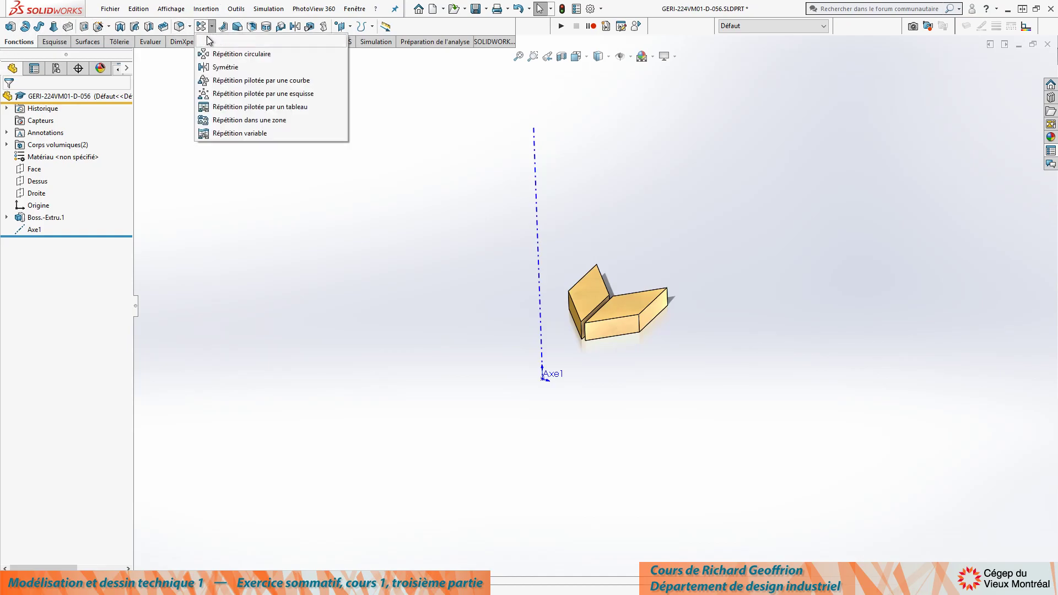
{"action": "left_click", "coordinate": [229, 54]}
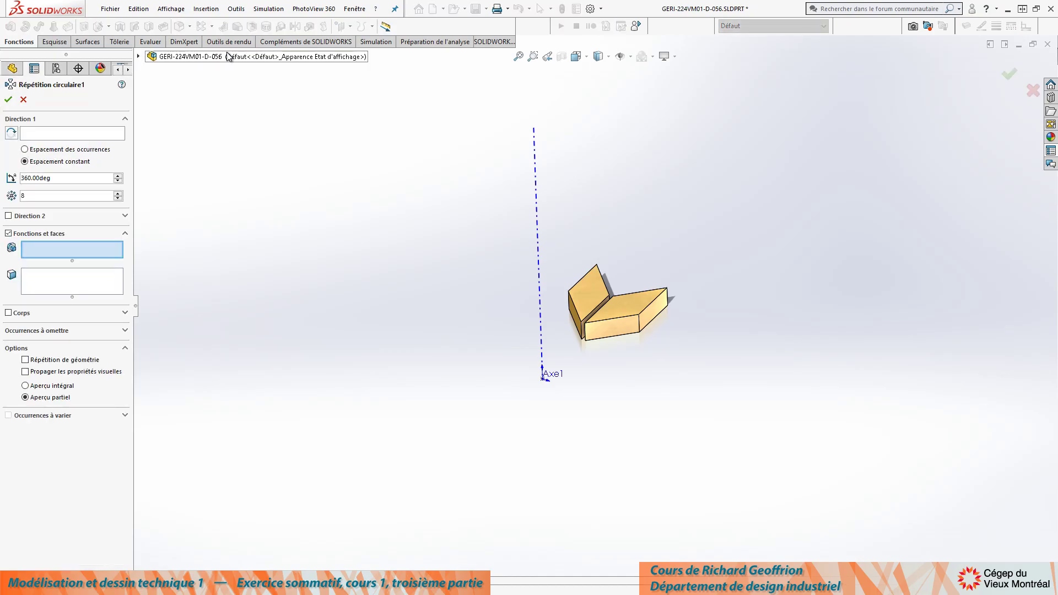
{"action": "left_click", "coordinate": [58, 132]}
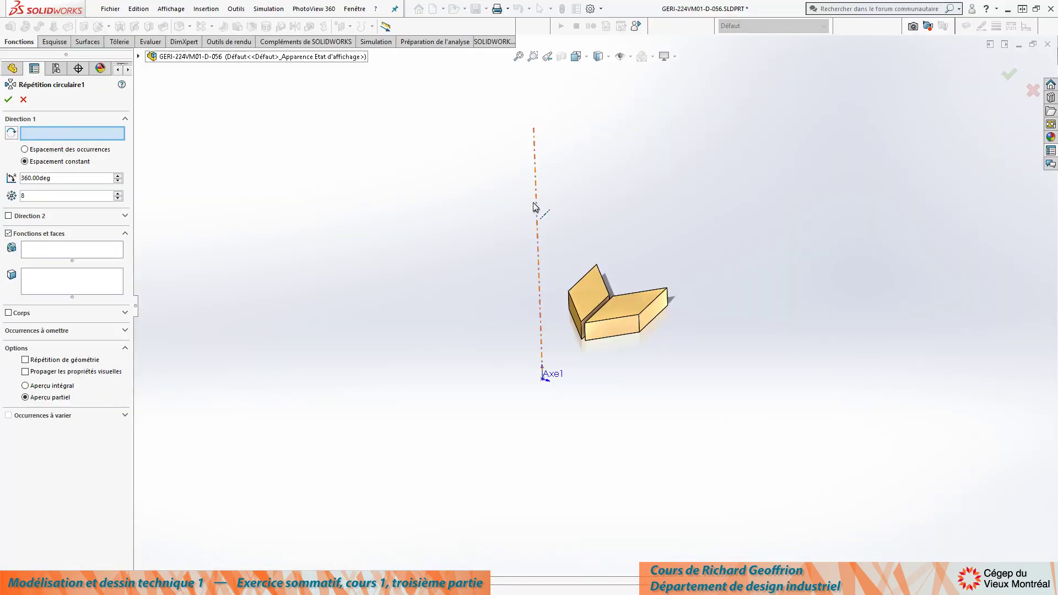
{"action": "left_click", "coordinate": [538, 223]}
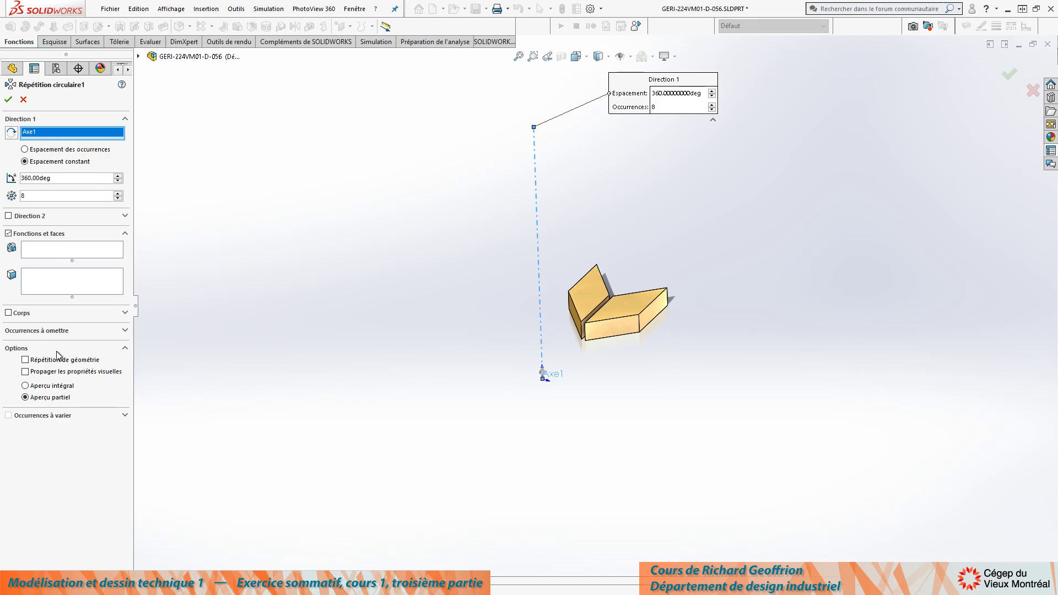
{"action": "left_click", "coordinate": [8, 313]}
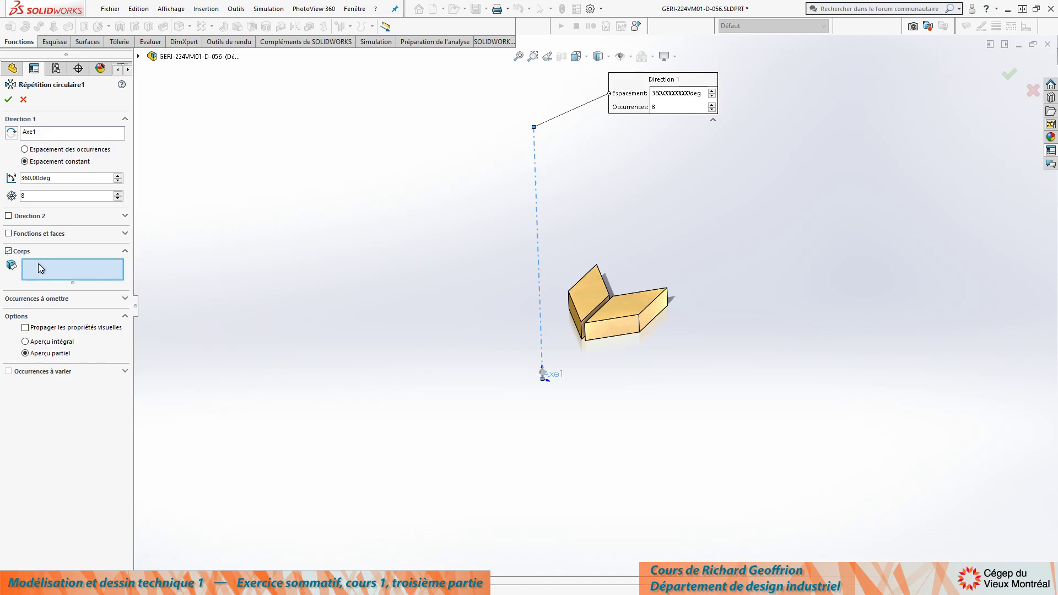
{"action": "left_click", "coordinate": [587, 290]}
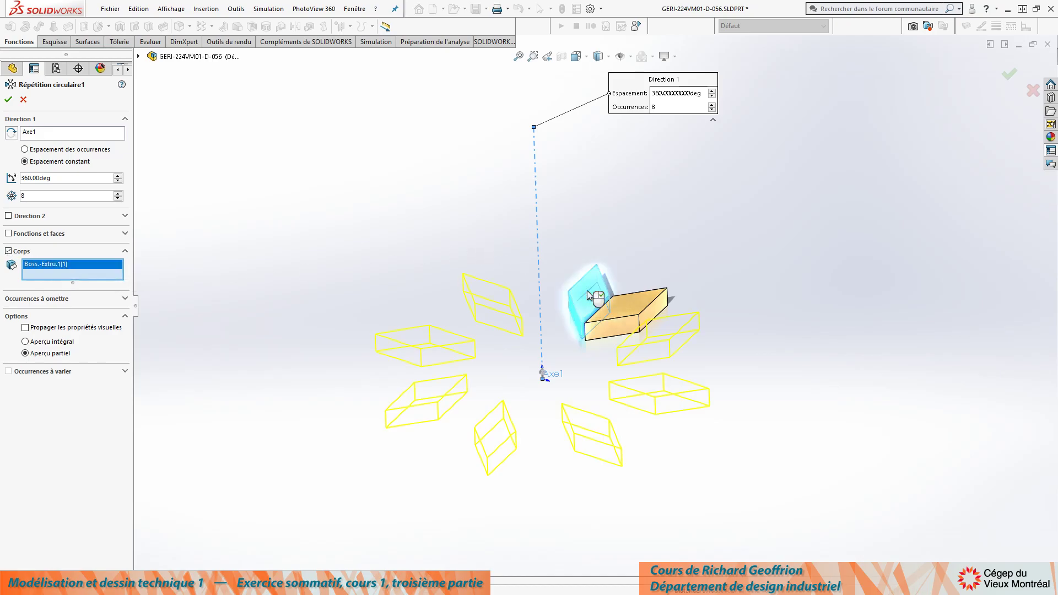
{"action": "left_click", "coordinate": [636, 308]}
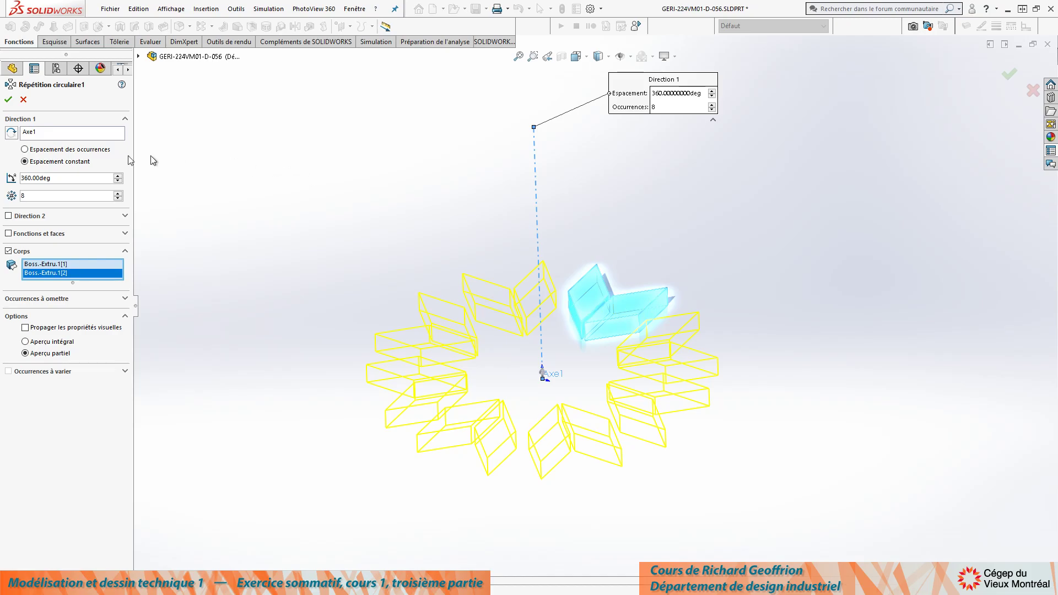
{"action": "left_click", "coordinate": [8, 99]}
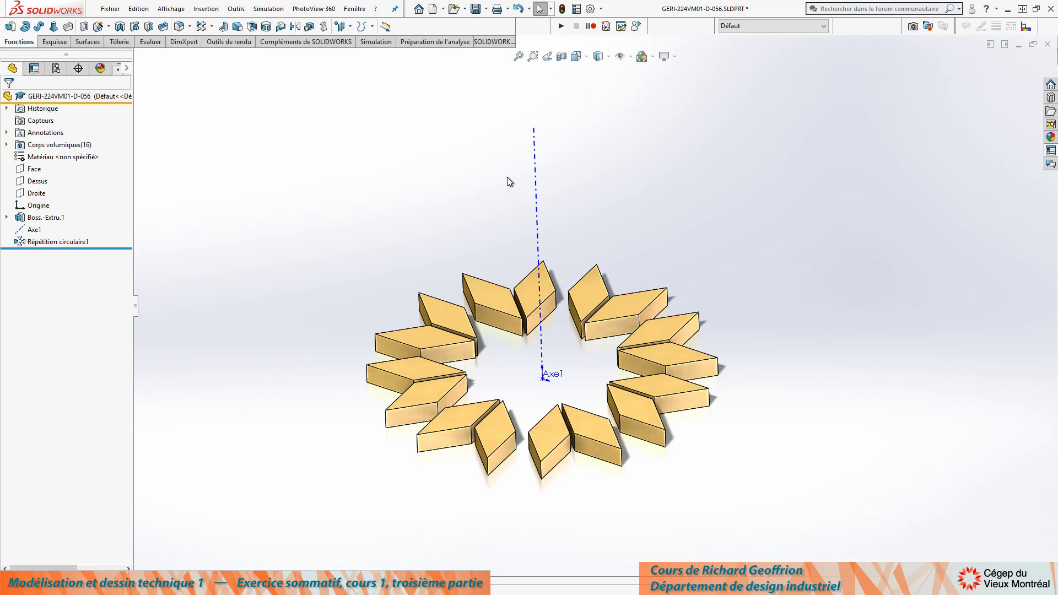
Step: Hide the reference axis, save the star part and close it to return to the drawing
{"action": "left_click", "coordinate": [538, 177]}
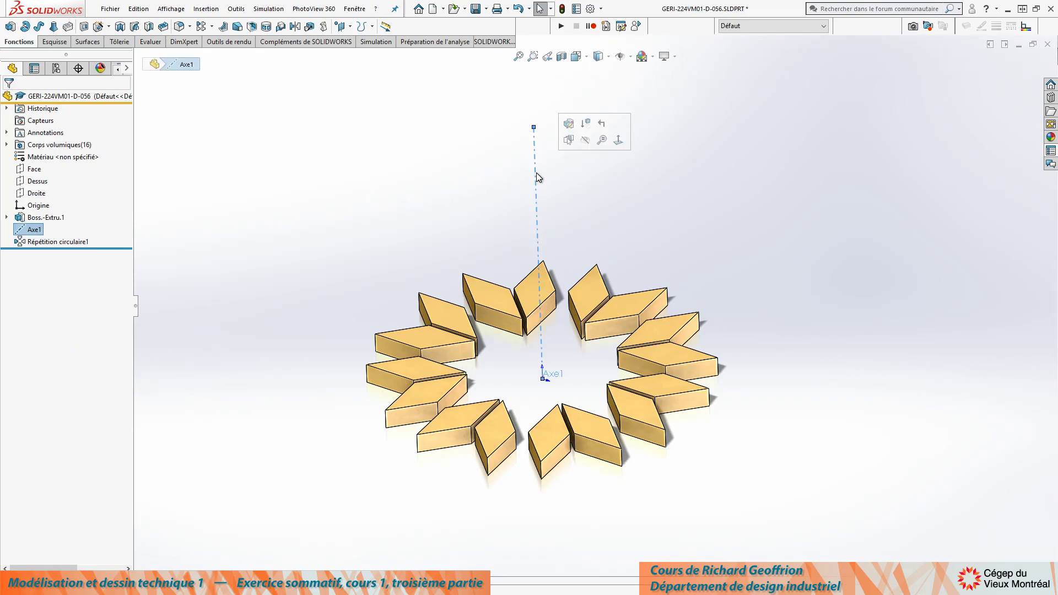
{"action": "left_click", "coordinate": [586, 140]}
{"action": "middle_click_drag", "start_coordinate": [606, 208], "coordinate": [575, 329]}
{"action": "key", "text": "ctrl+s"}
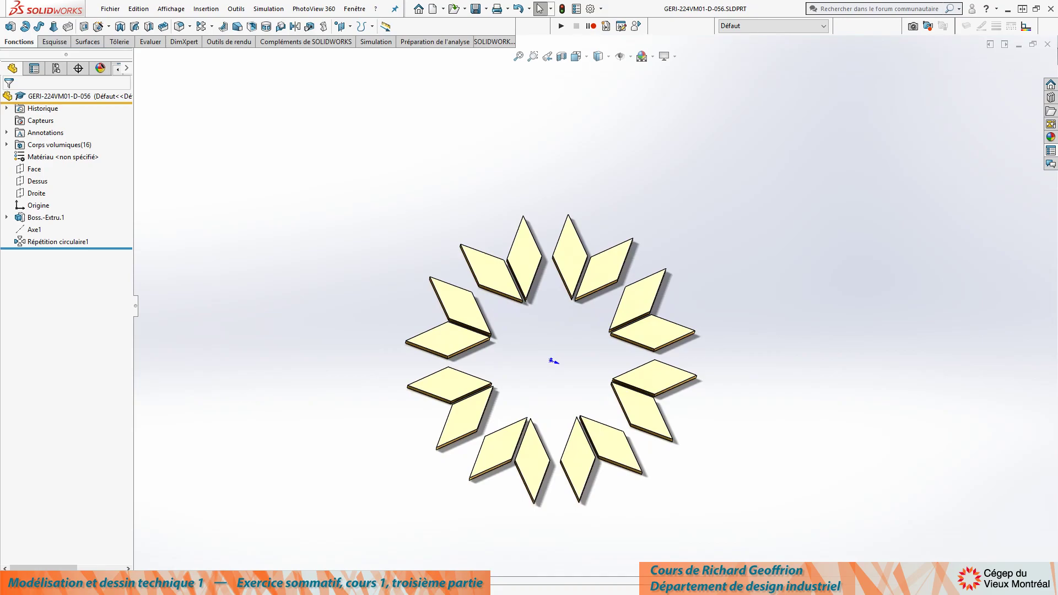
{"action": "left_click", "coordinate": [1047, 45]}
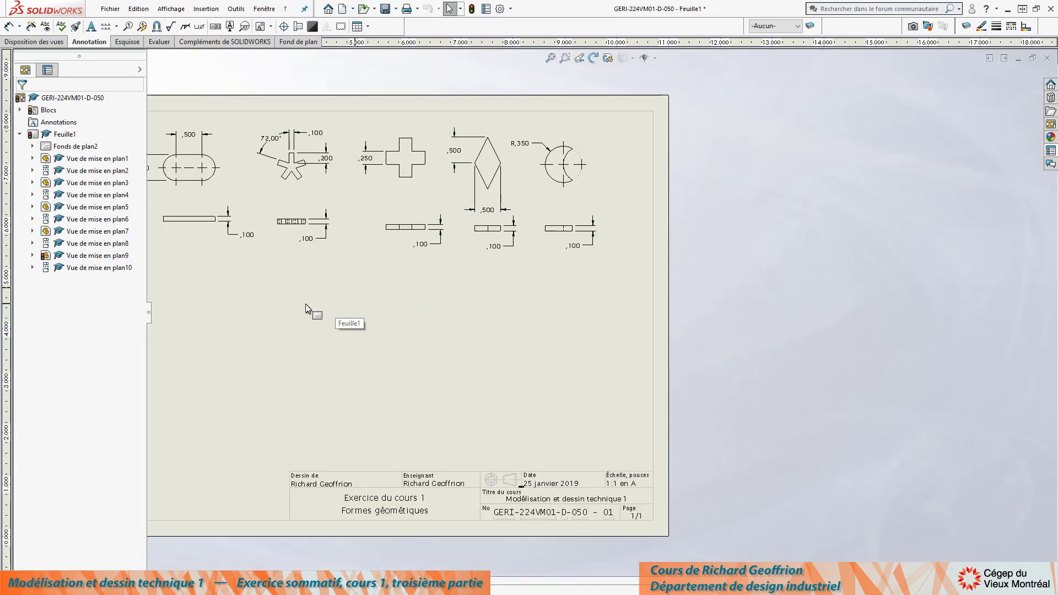
Step: Insert a top view of GERI-224VM01-D-055 below the slot's views, with a projected view beneath it
{"action": "scroll", "coordinate": [305, 303], "scroll_direction": "up", "scroll_amount": 3}
{"action": "scroll", "coordinate": [358, 308], "scroll_direction": "down", "scroll_amount": 4}
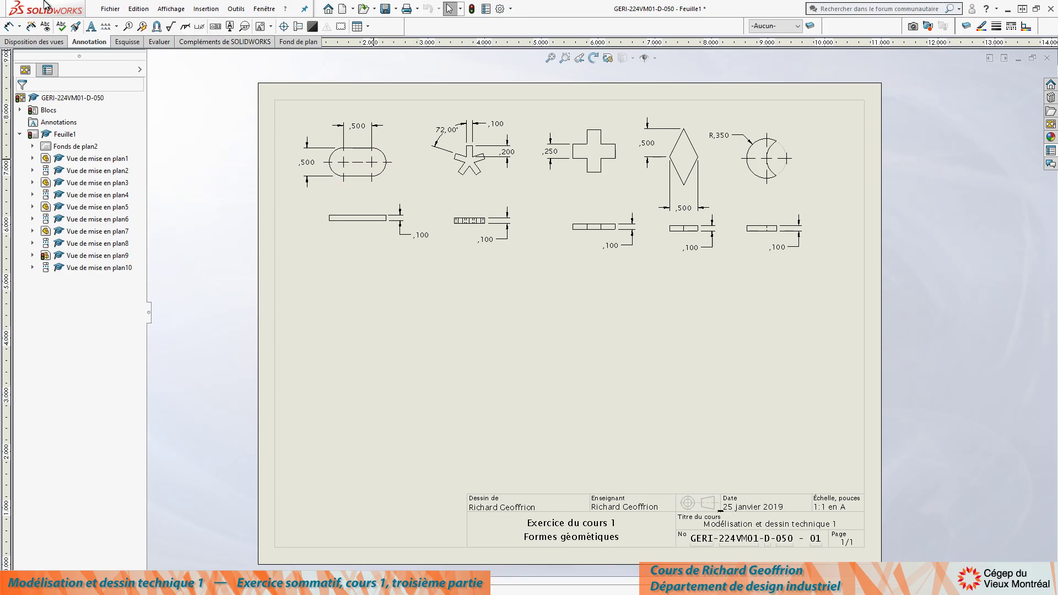
{"action": "left_click", "coordinate": [38, 42]}
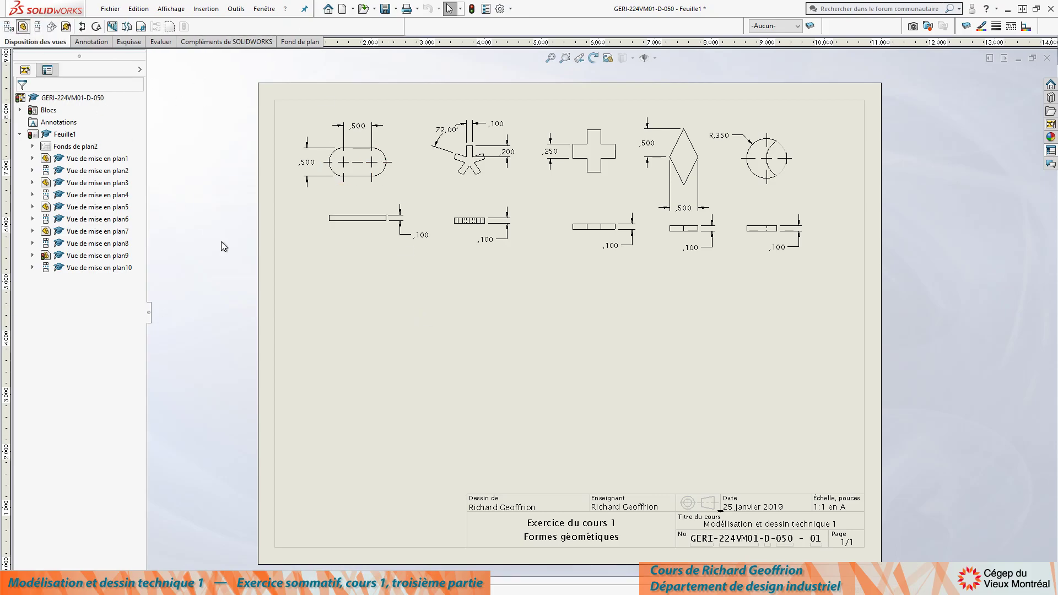
{"action": "left_click", "coordinate": [80, 257]}
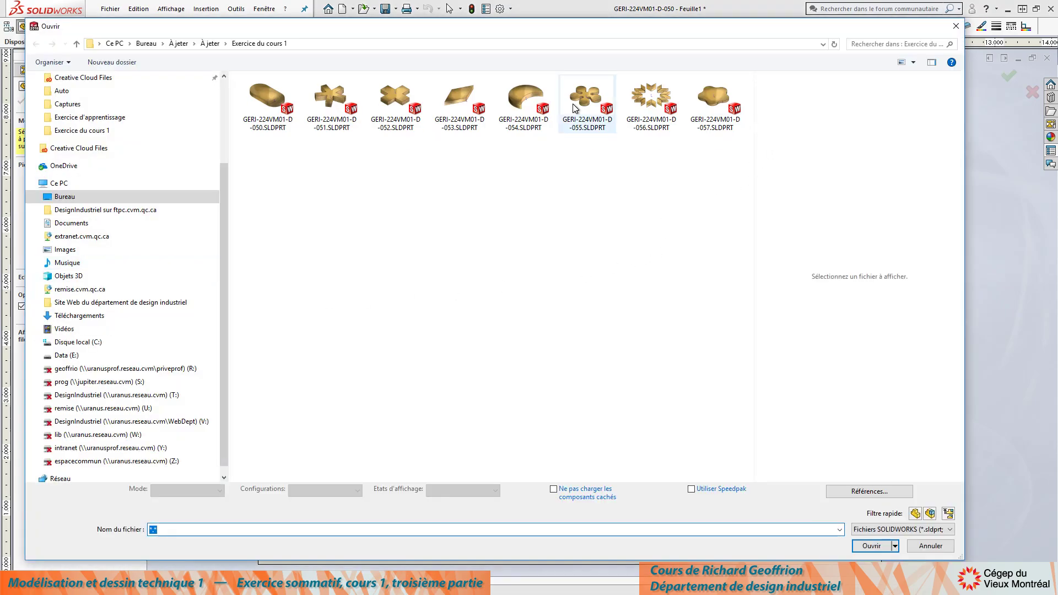
{"action": "double_click", "coordinate": [589, 99]}
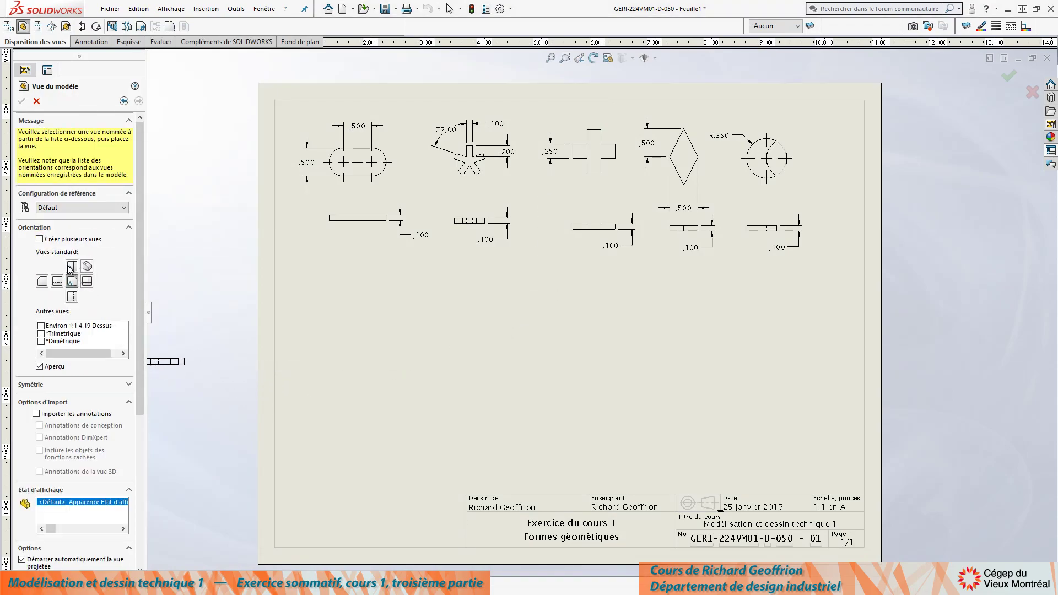
{"action": "left_click", "coordinate": [71, 267]}
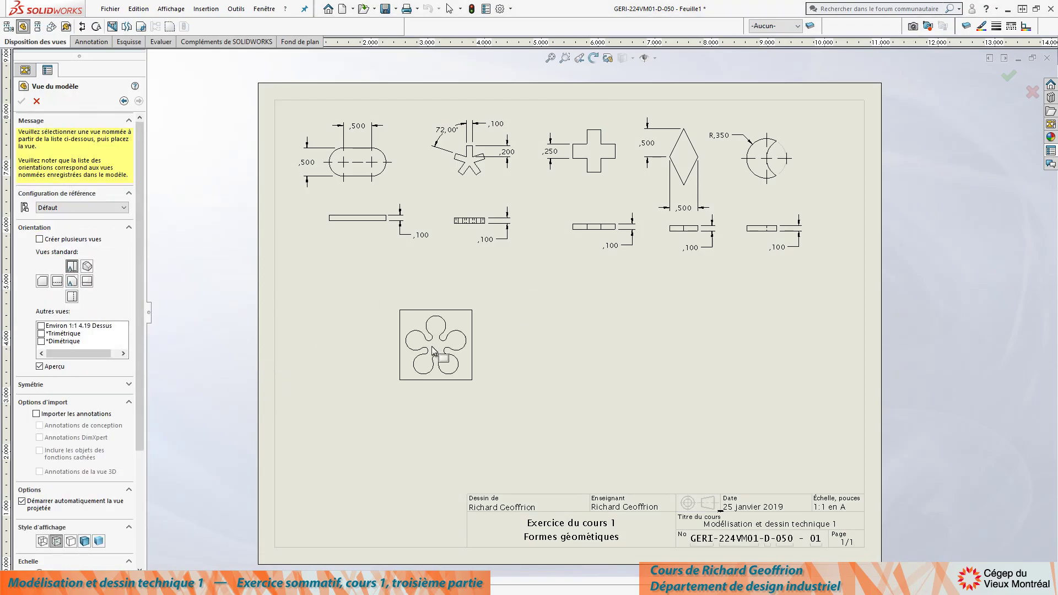
{"action": "left_click", "coordinate": [369, 394]}
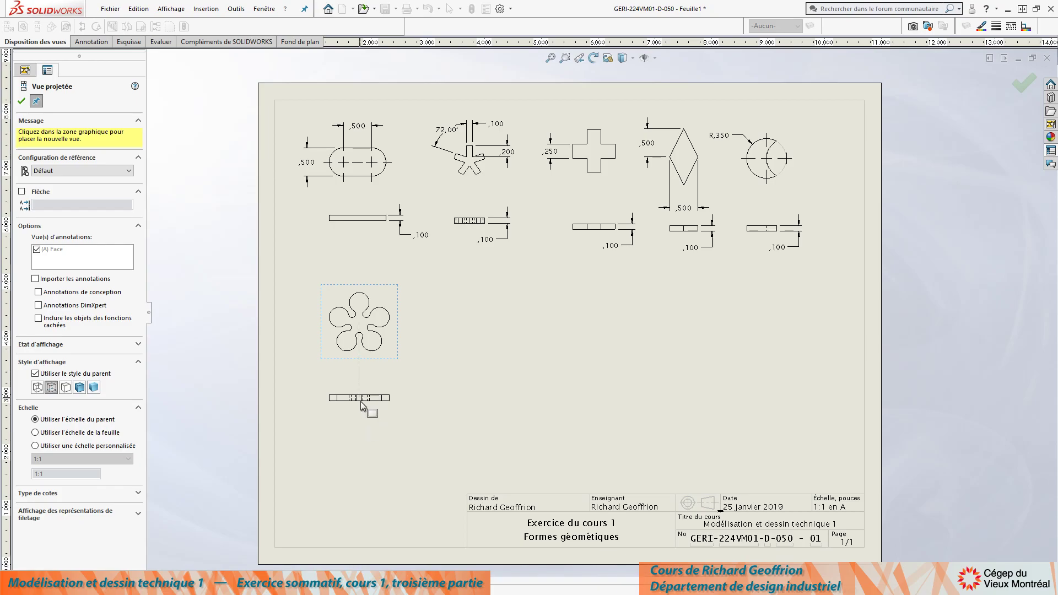
{"action": "left_click", "coordinate": [362, 401]}
{"action": "left_click", "coordinate": [21, 102]}
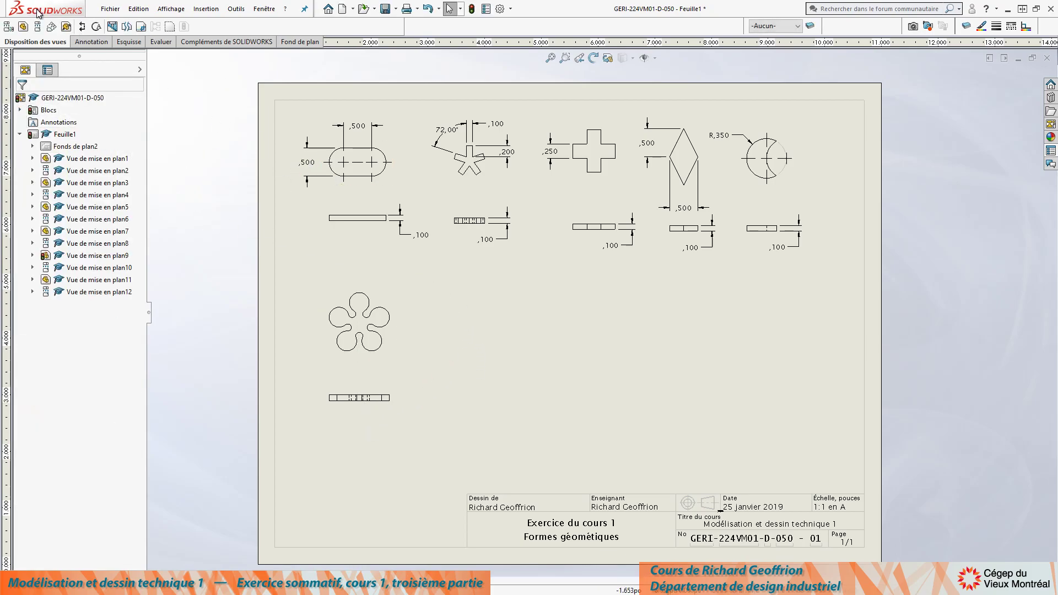
Step: Insert a top view of GERI-224VM01-D-057 beside the five-lobed flower, with a projected view beneath it
{"action": "left_click", "coordinate": [22, 25]}
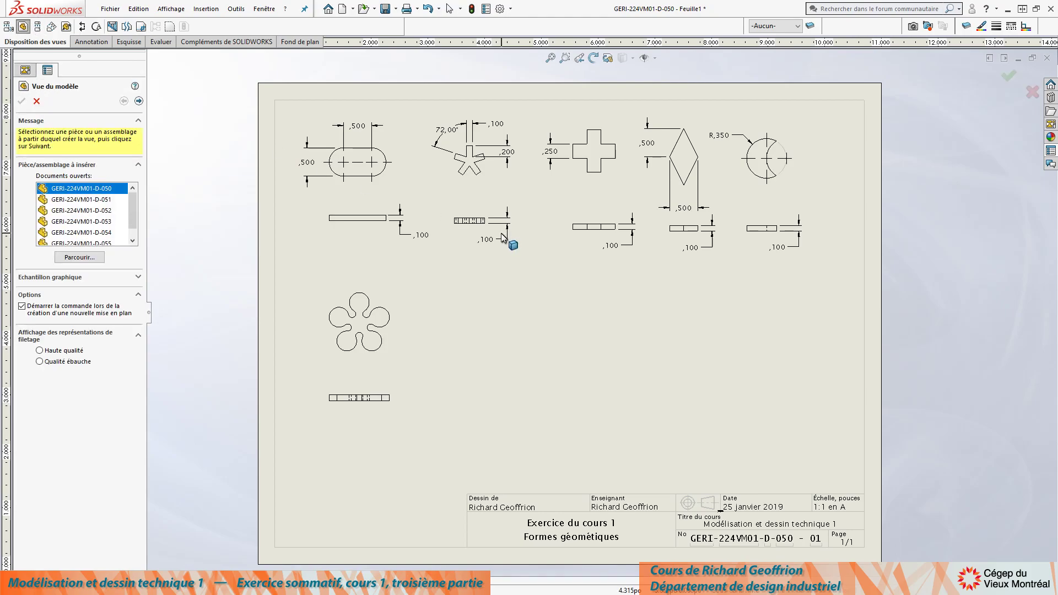
{"action": "left_click", "coordinate": [79, 257]}
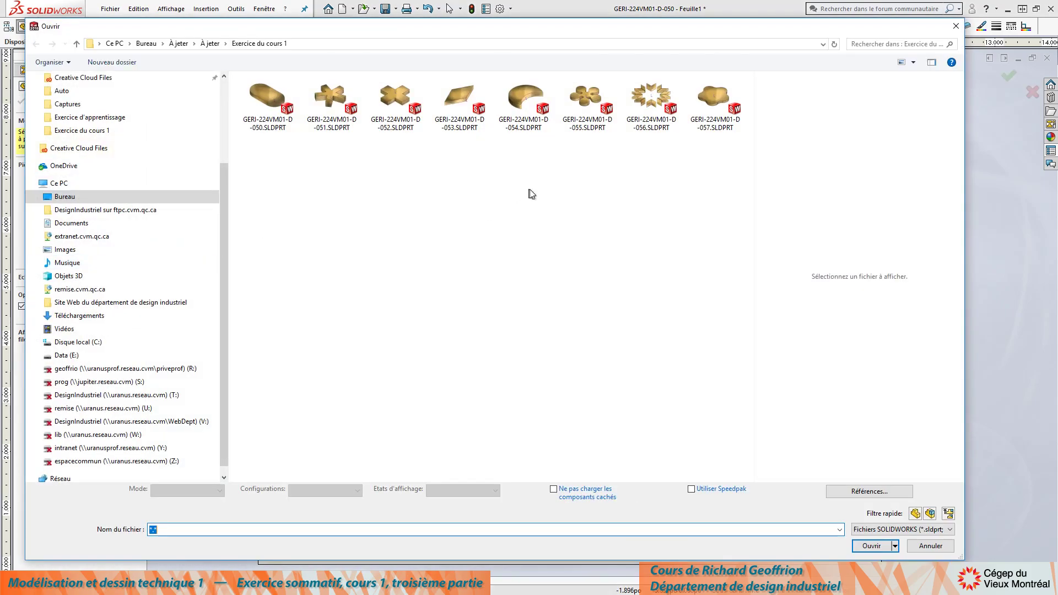
{"action": "double_click", "coordinate": [715, 99]}
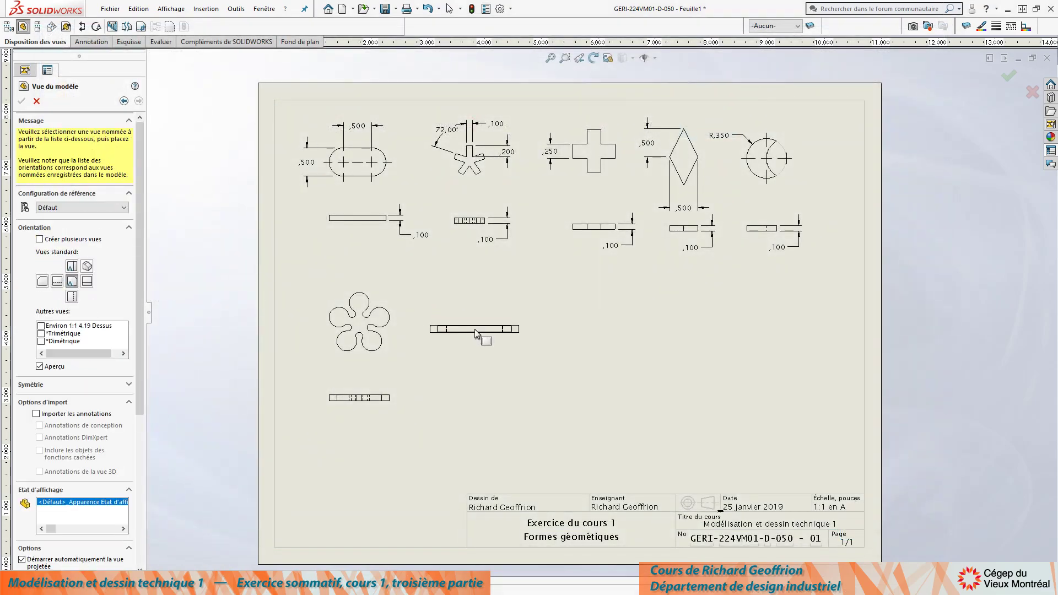
{"action": "left_click", "coordinate": [72, 267]}
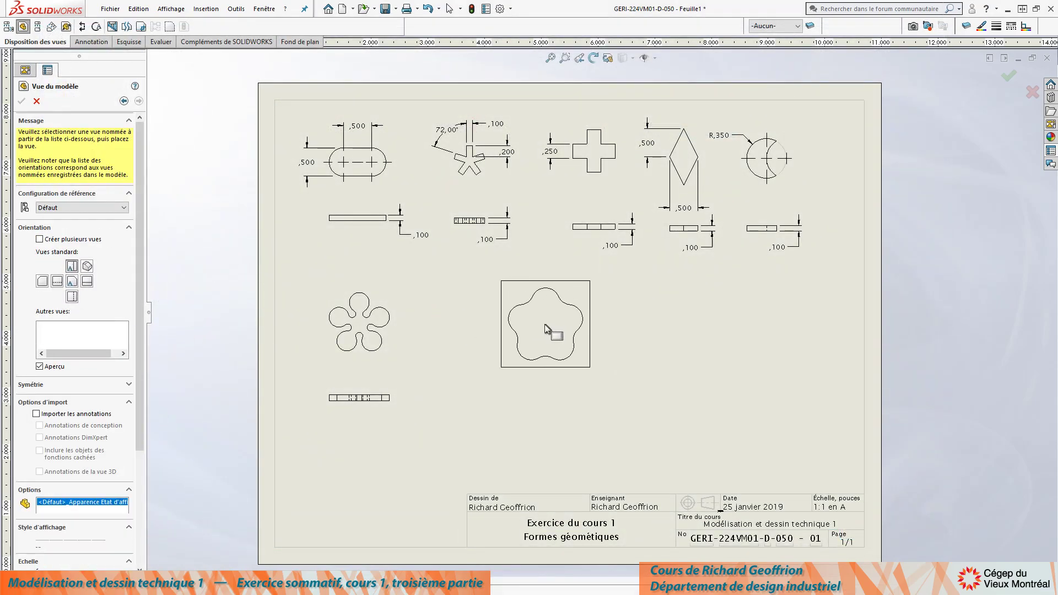
{"action": "left_click", "coordinate": [492, 320]}
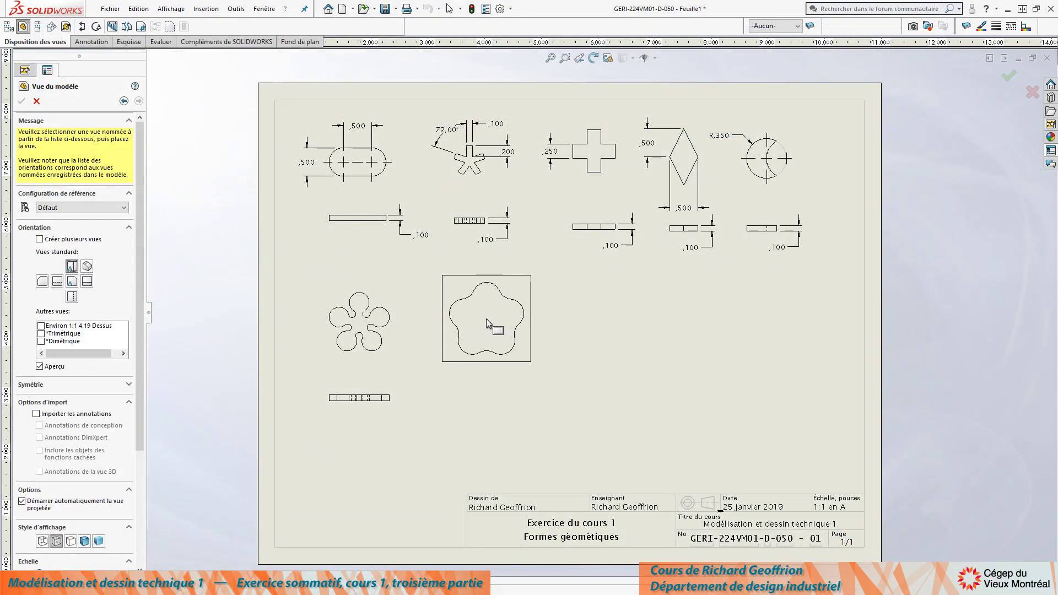
{"action": "left_click", "coordinate": [488, 399]}
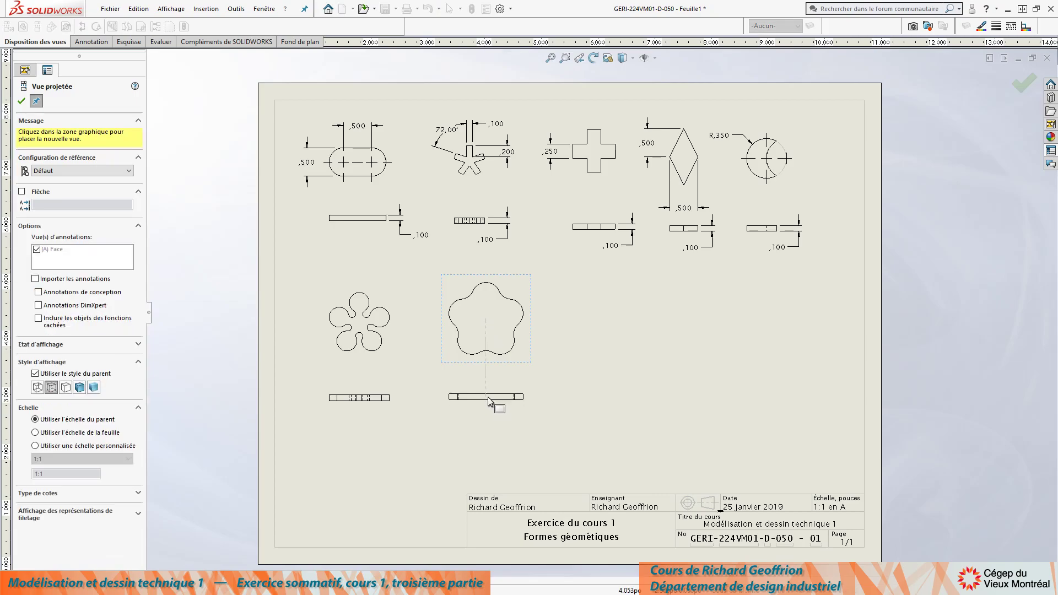
{"action": "left_click", "coordinate": [21, 101]}
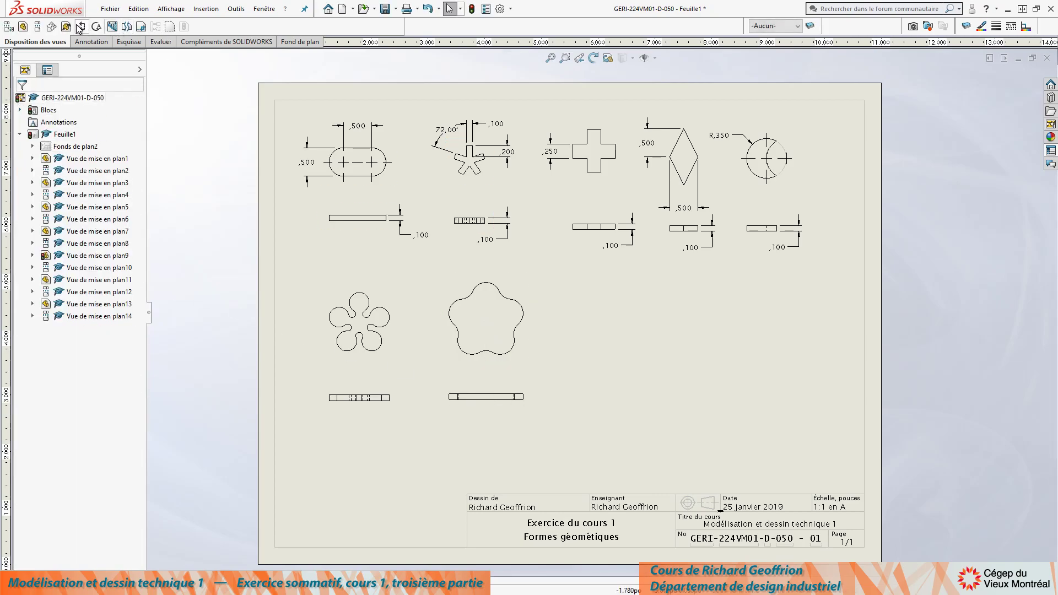
Step: Insert a top view of GERI-224VM01-D-056 in the free space beside the rounded five-lobed shape, with a projected view beneath it
{"action": "left_click", "coordinate": [23, 27]}
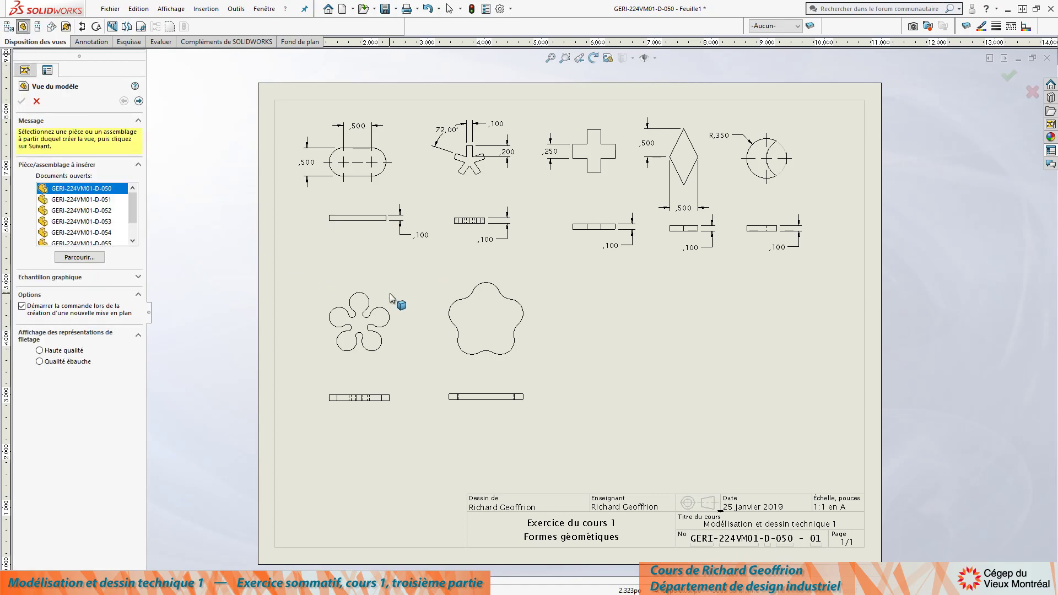
{"action": "left_click", "coordinate": [78, 258]}
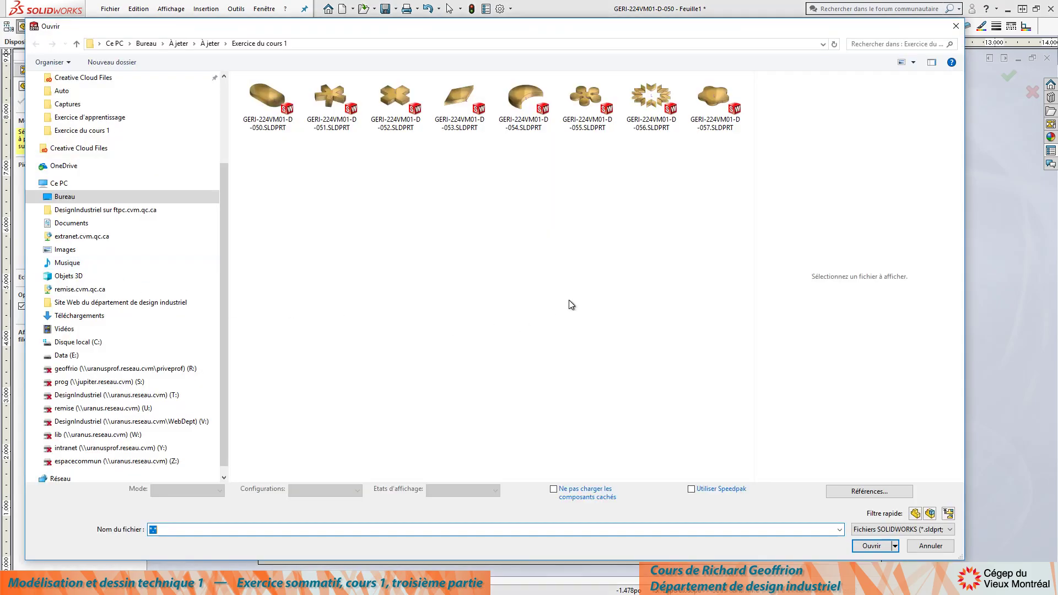
{"action": "double_click", "coordinate": [677, 100]}
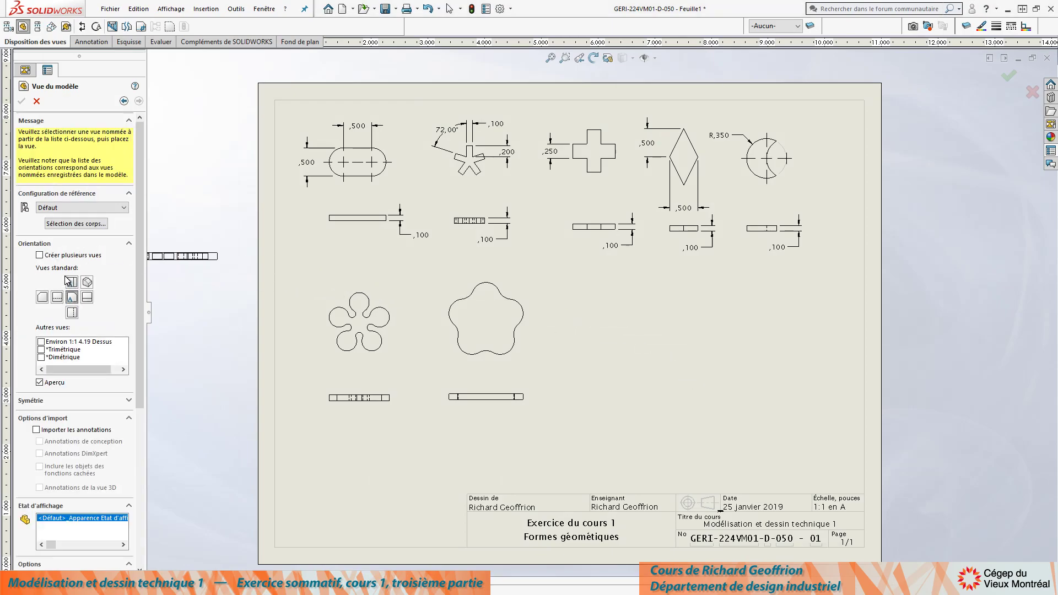
{"action": "left_click", "coordinate": [70, 281]}
{"action": "left_click", "coordinate": [671, 330]}
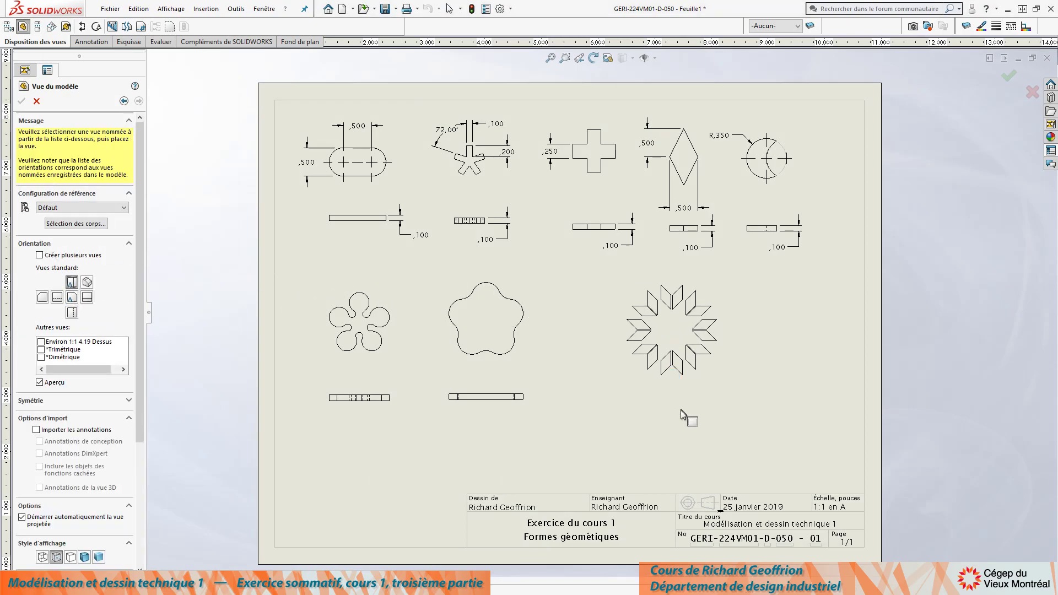
{"action": "left_click", "coordinate": [674, 426]}
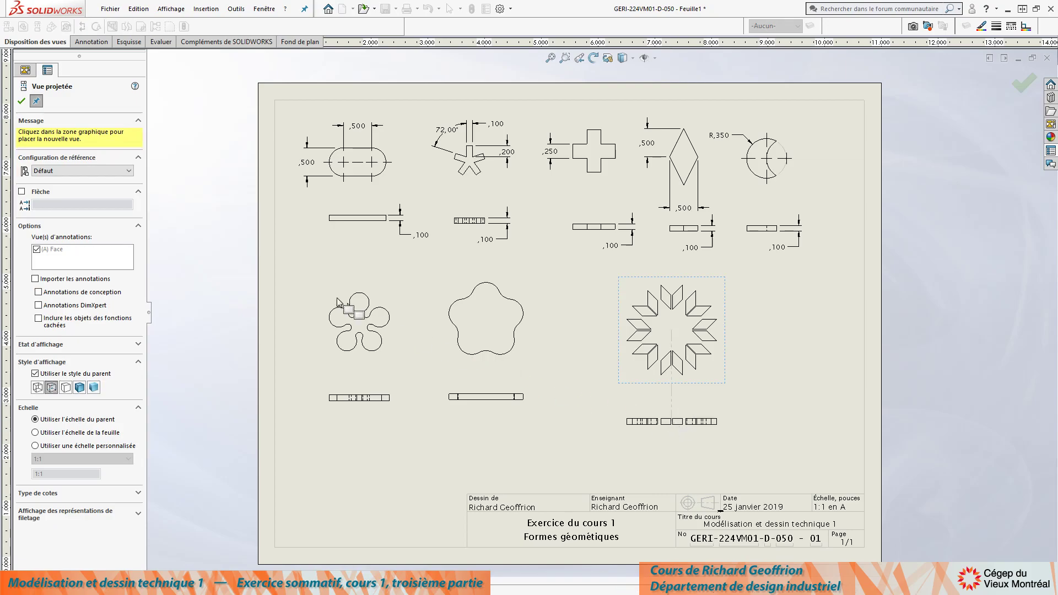
{"action": "key", "text": "Escape"}
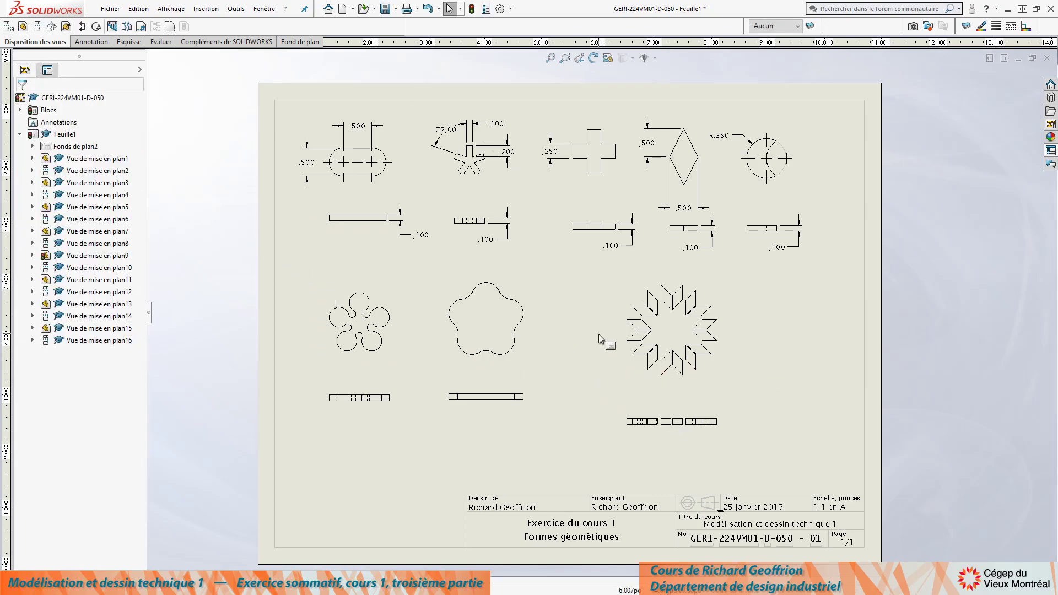
Step: Import the model dimensions from the entire model into all drawing views, eliminating duplicates
{"action": "scroll", "coordinate": [649, 340], "scroll_direction": "down", "scroll_amount": 3}
{"action": "scroll", "coordinate": [645, 350], "scroll_direction": "up", "scroll_amount": 2}
{"action": "scroll", "coordinate": [639, 353], "scroll_direction": "down", "scroll_amount": 1}
{"action": "scroll", "coordinate": [559, 275], "scroll_direction": "up", "scroll_amount": 2}
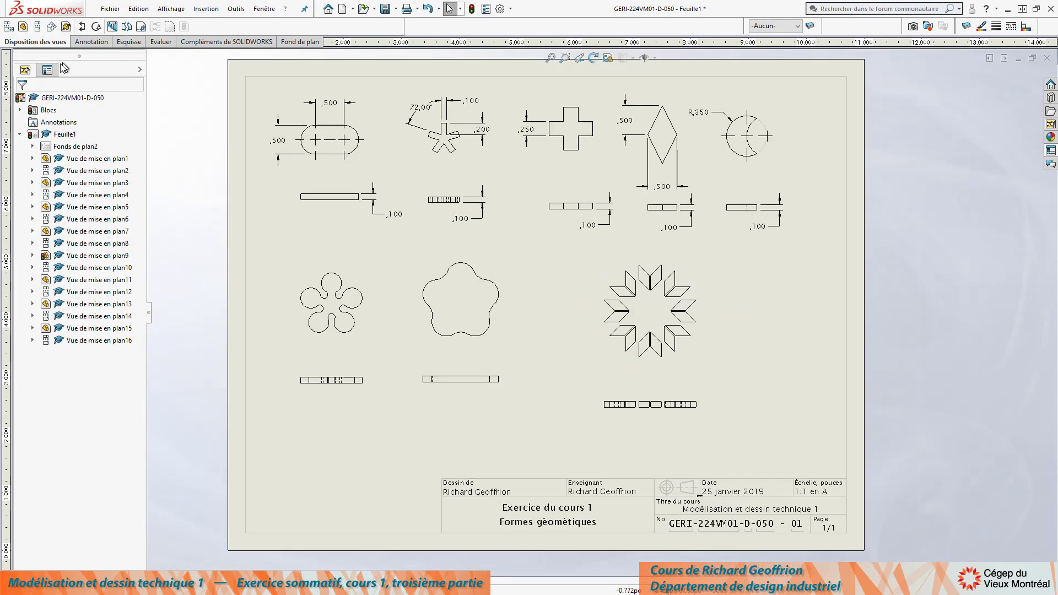
{"action": "scroll", "coordinate": [341, 137], "scroll_direction": "down", "scroll_amount": 1}
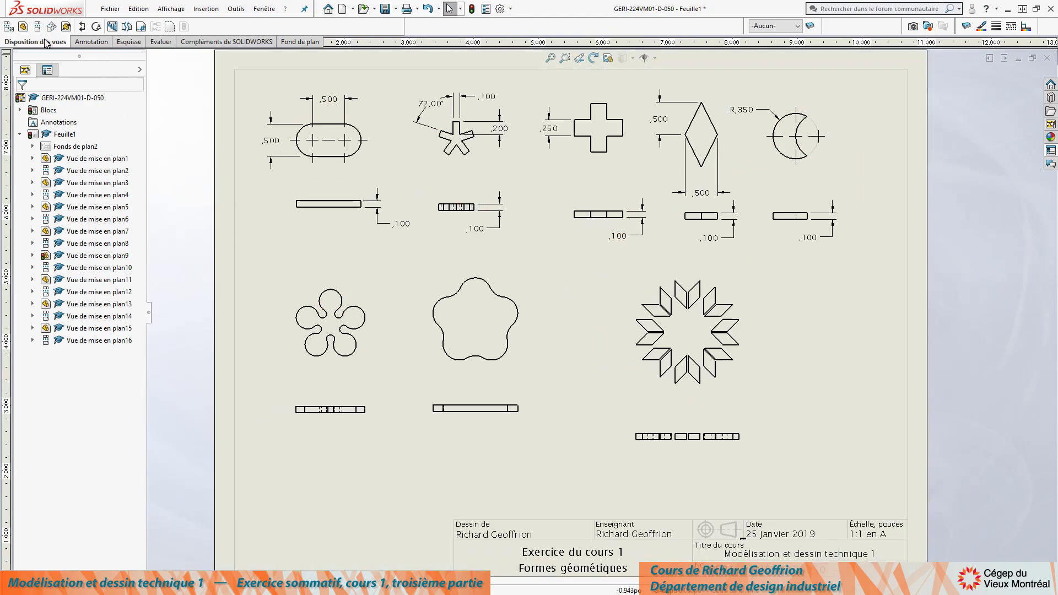
{"action": "left_click", "coordinate": [88, 43]}
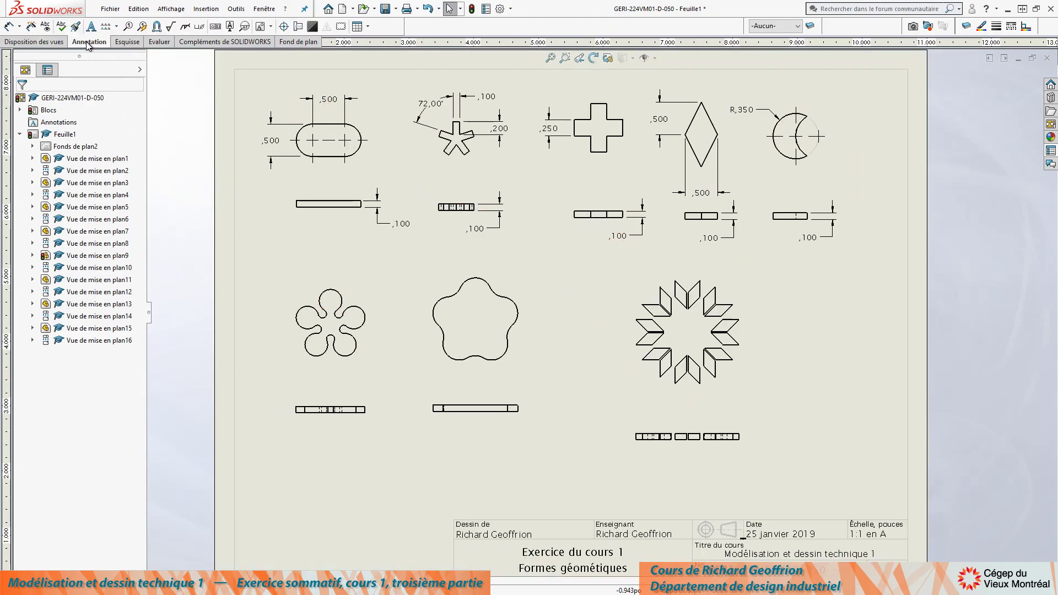
{"action": "left_click", "coordinate": [31, 26]}
{"action": "left_click", "coordinate": [22, 102]}
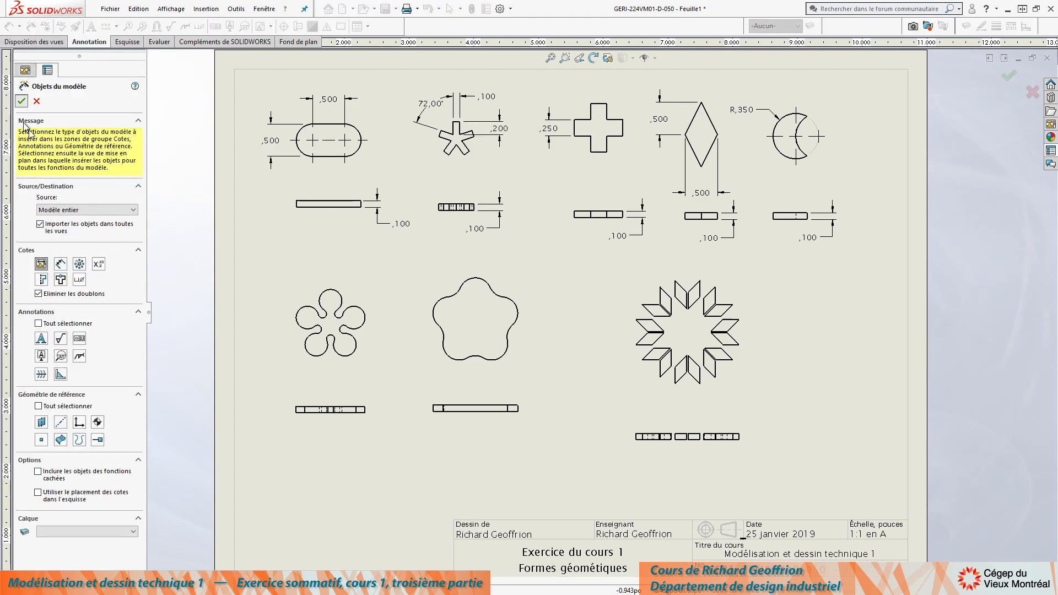
Step: Move the flower's Ø,750 dimension outside its outline and spread the star and rounded five-lobed views apart to make room for the dimensions
{"action": "left_click_drag", "start_coordinate": [240, 403], "coordinate": [399, 383]}
{"action": "scroll", "coordinate": [270, 310], "scroll_direction": "down", "scroll_amount": 2}
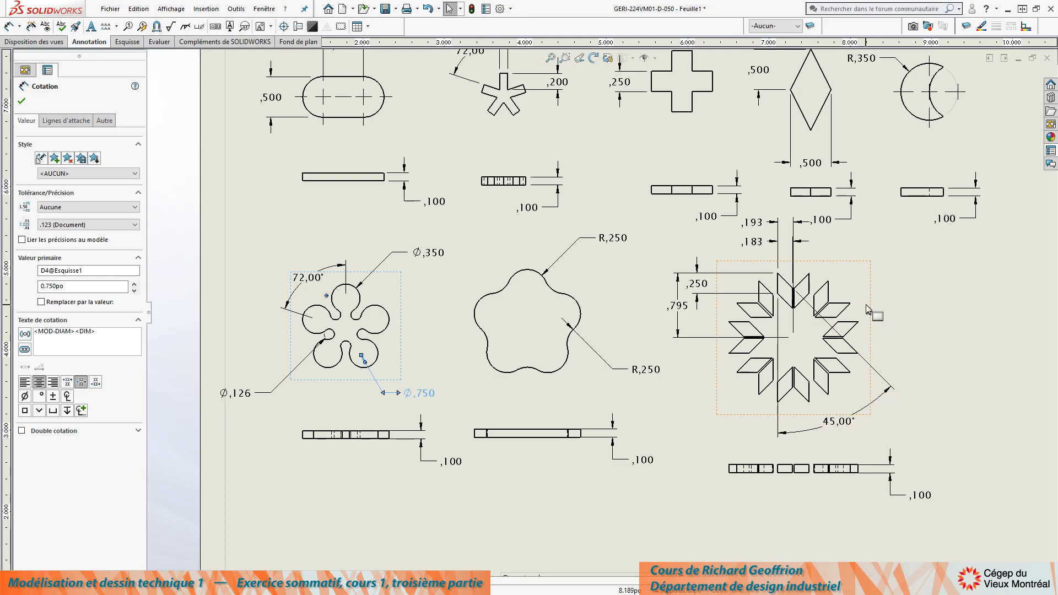
{"action": "left_click_drag", "start_coordinate": [878, 309], "coordinate": [890, 353]}
{"action": "left_click_drag", "start_coordinate": [951, 338], "coordinate": [948, 338]}
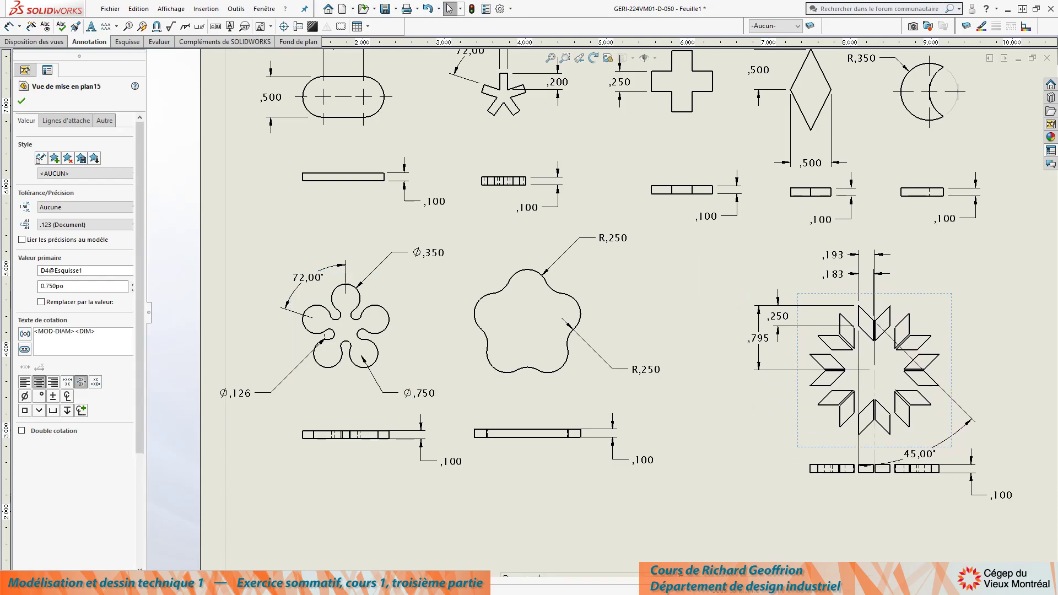
{"action": "left_click_drag", "start_coordinate": [814, 483], "coordinate": [808, 529]}
{"action": "left_click_drag", "start_coordinate": [585, 282], "coordinate": [679, 288]}
Step: Reposition the flower's Ø,126 and Ø,750 dimensions, placing the Ø,750 text below the Ø,350 one
{"action": "scroll", "coordinate": [323, 351], "scroll_direction": "down", "scroll_amount": 4}
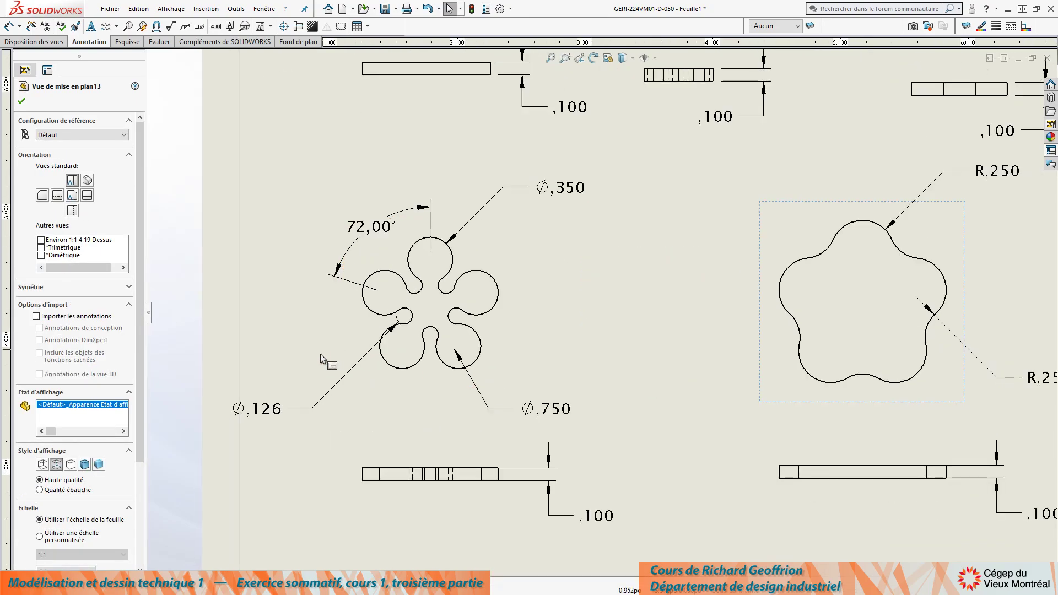
{"action": "left_click_drag", "start_coordinate": [271, 423], "coordinate": [259, 380]}
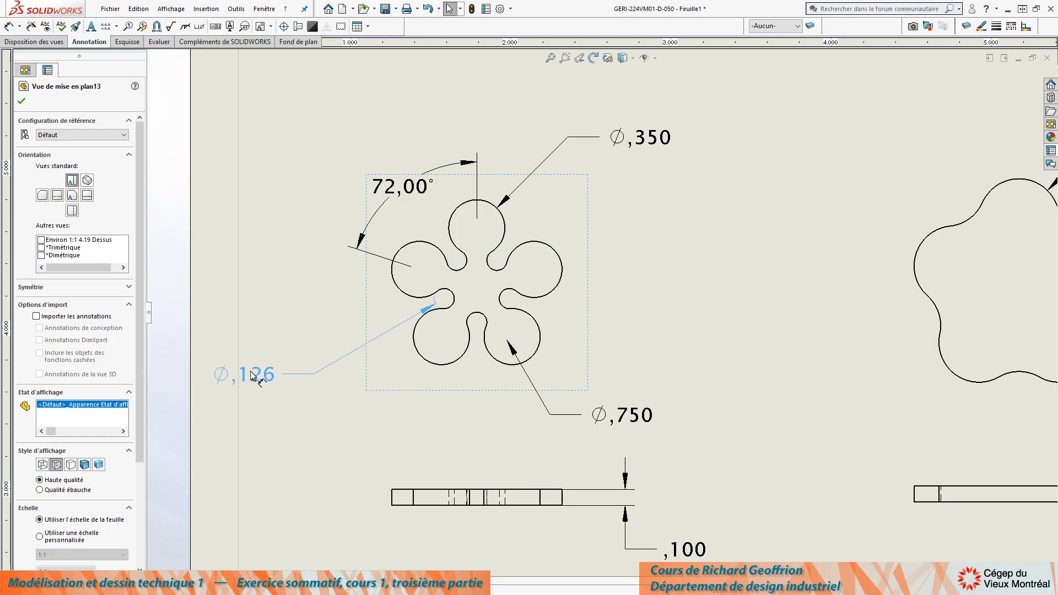
{"action": "left_click_drag", "start_coordinate": [633, 418], "coordinate": [689, 215]}
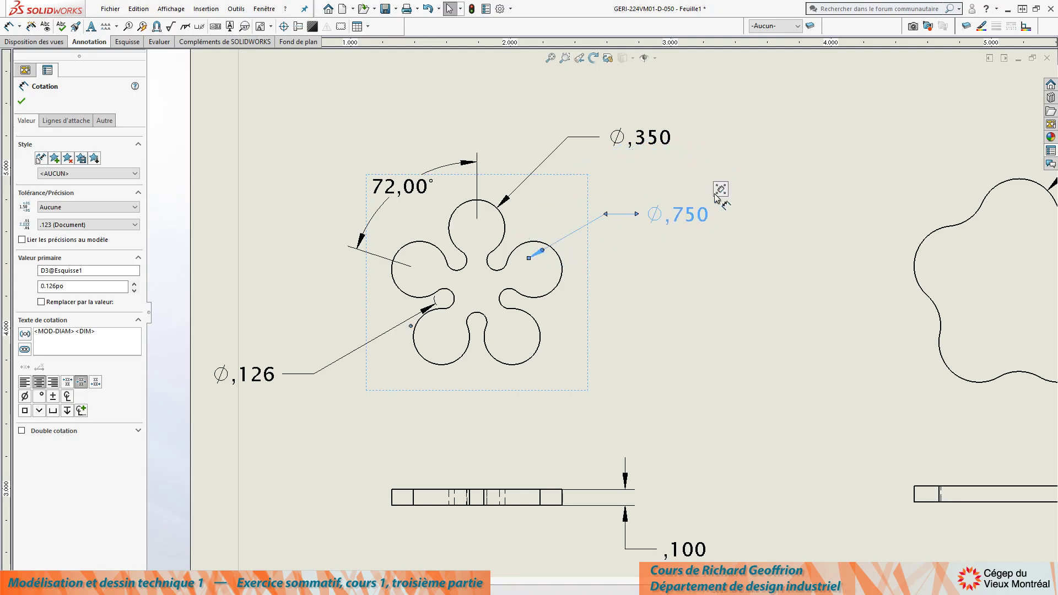
{"action": "left_click", "coordinate": [634, 142]}
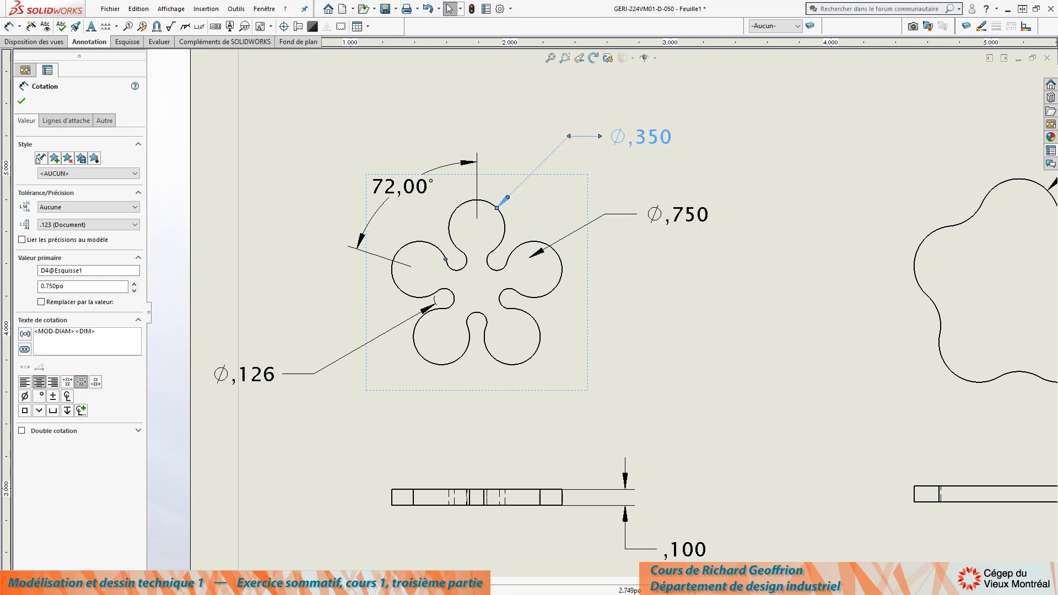
{"action": "left_click", "coordinate": [389, 299]}
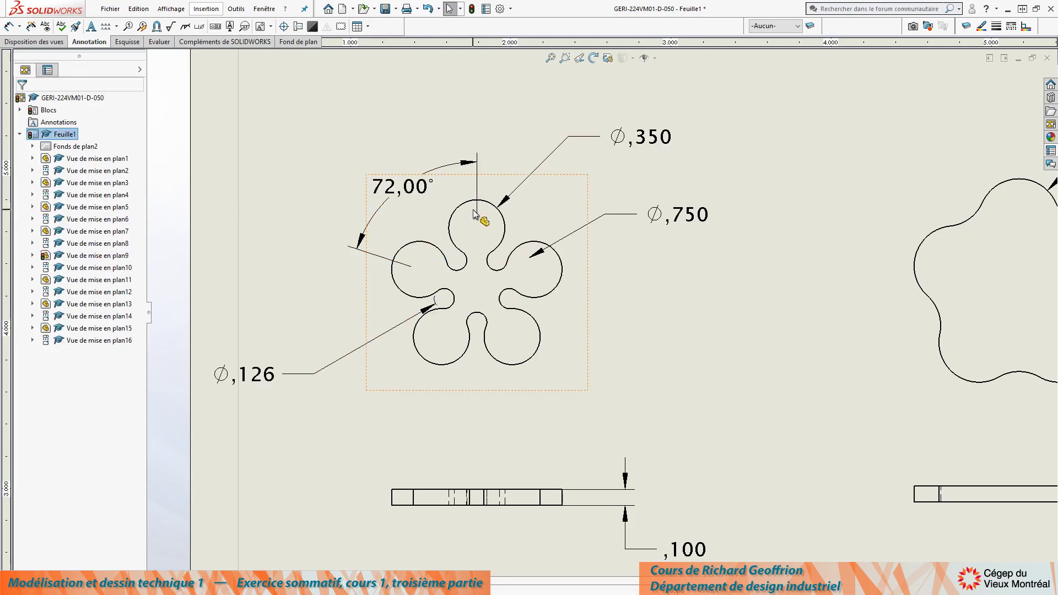
Step: Add a circular centre mark with circular lines and a base centre mark through the five lobes of the flower's top view
{"action": "left_click", "coordinate": [282, 28]}
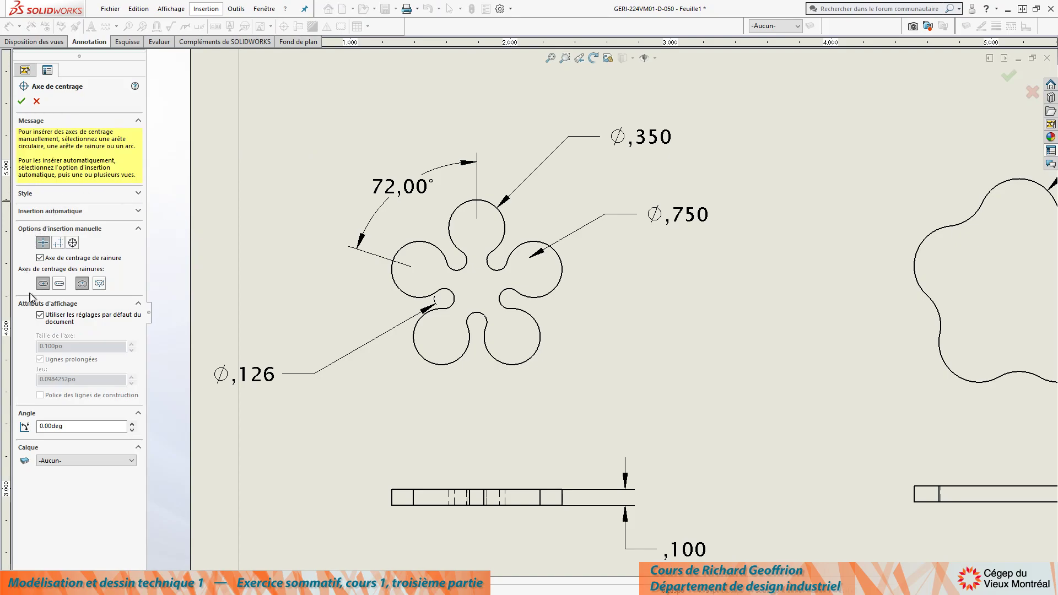
{"action": "left_click", "coordinate": [72, 243]}
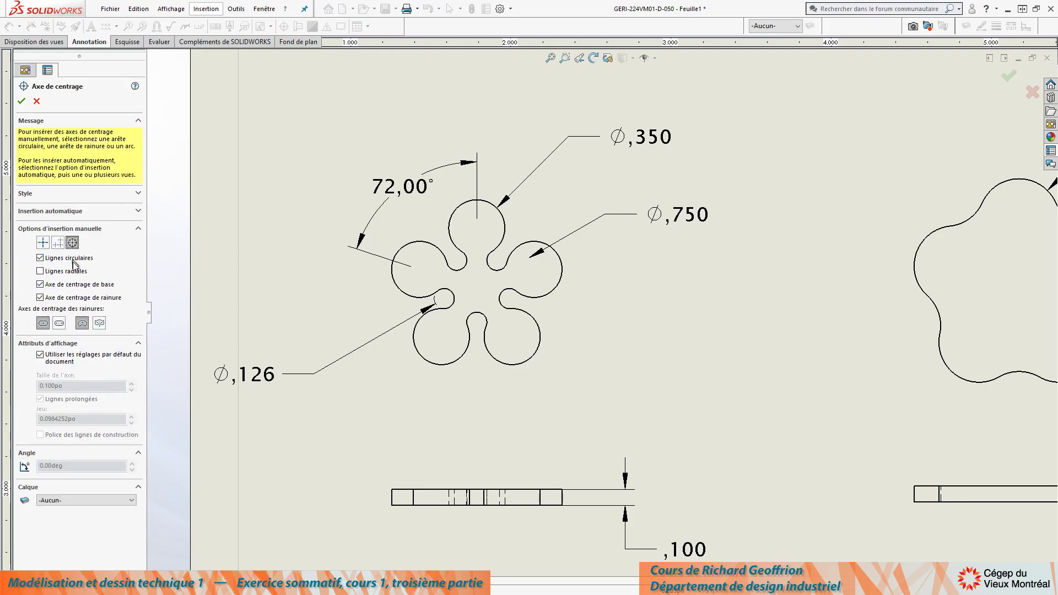
{"action": "left_click", "coordinate": [100, 324]}
{"action": "left_click", "coordinate": [503, 224]}
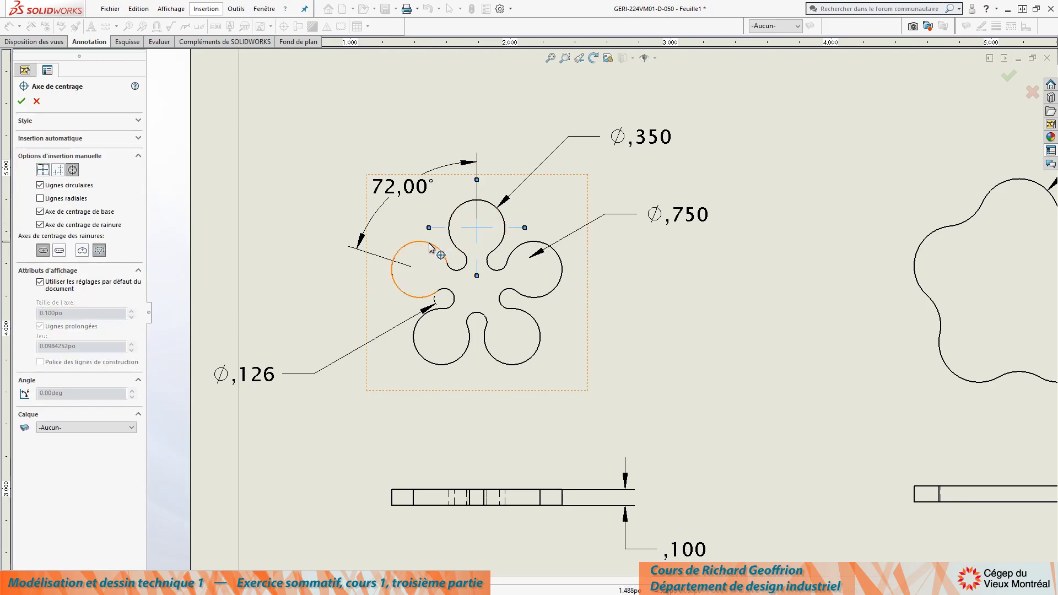
{"action": "left_click", "coordinate": [438, 255]}
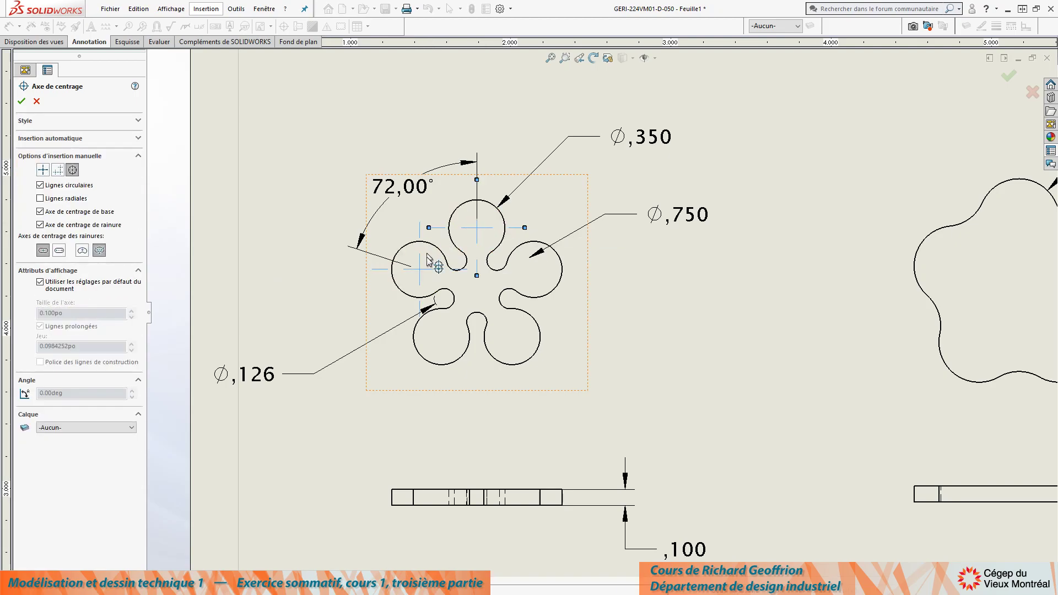
{"action": "left_click", "coordinate": [449, 366]}
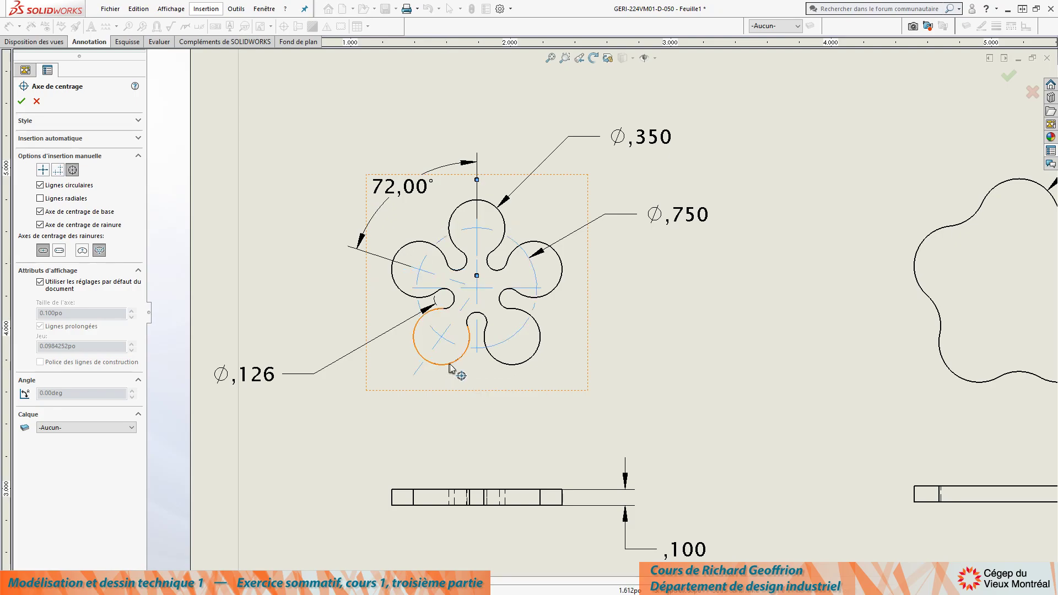
{"action": "left_click", "coordinate": [508, 365]}
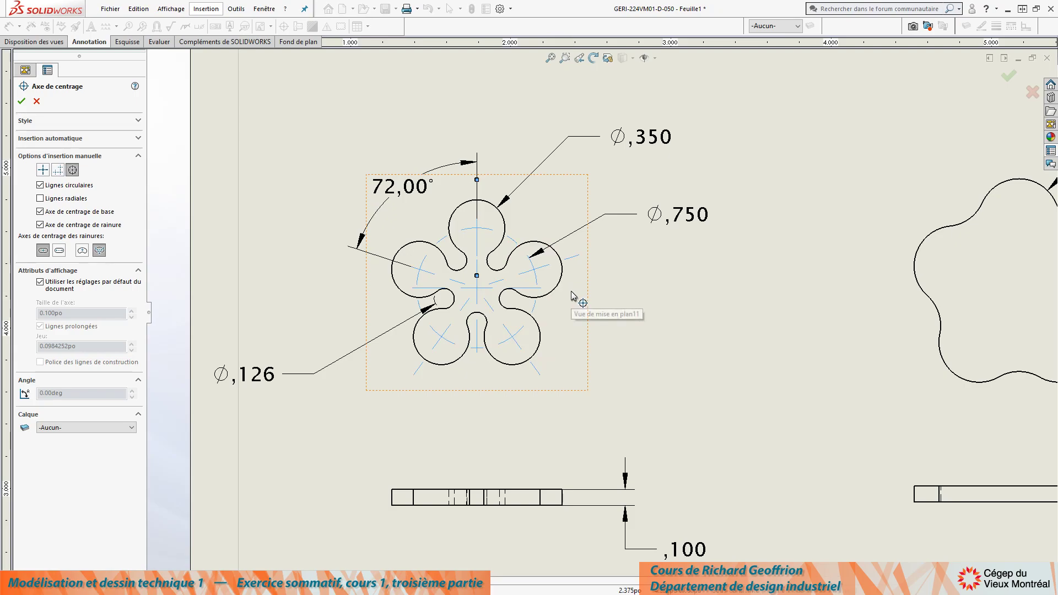
{"action": "left_click", "coordinate": [23, 102]}
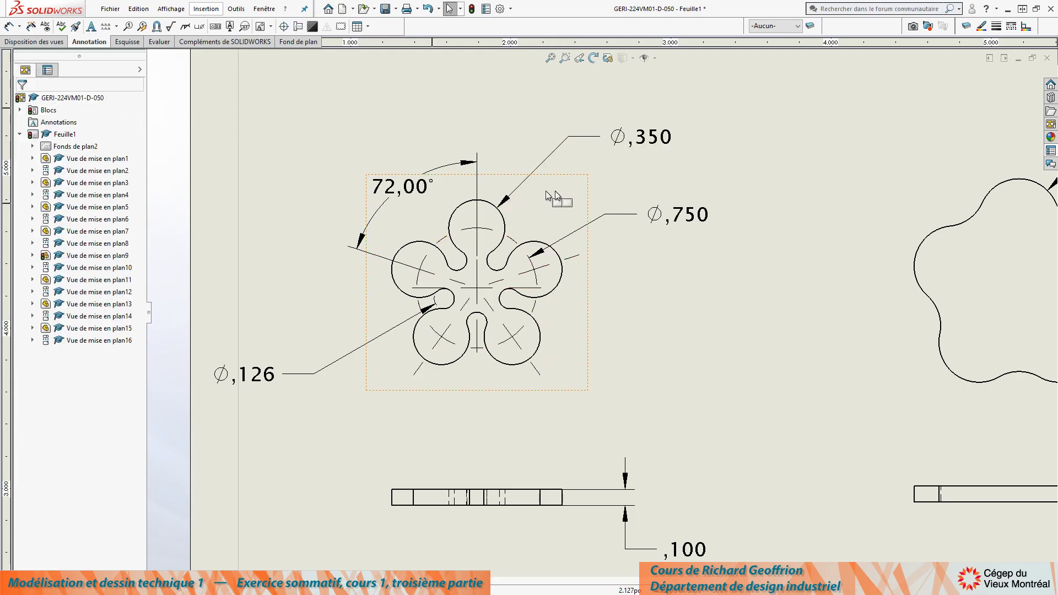
Step: Rearrange the Ø,750, 72,00°, Ø,350 and Ø,126 dimensions around the flower so that their leaders clear the centre marks
{"action": "left_click_drag", "start_coordinate": [689, 212], "coordinate": [656, 312]}
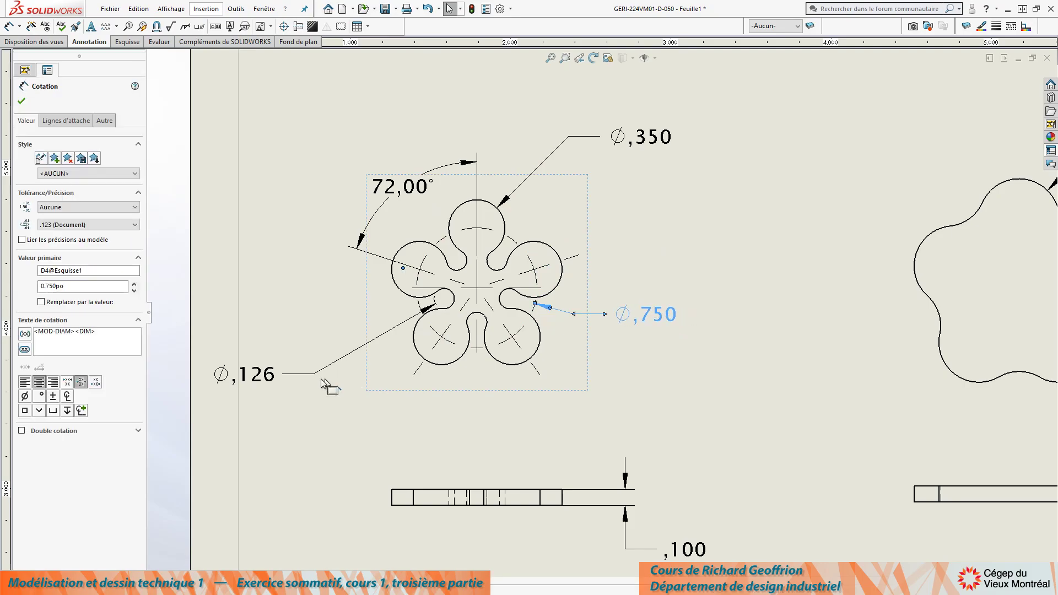
{"action": "left_click_drag", "start_coordinate": [407, 186], "coordinate": [402, 178]}
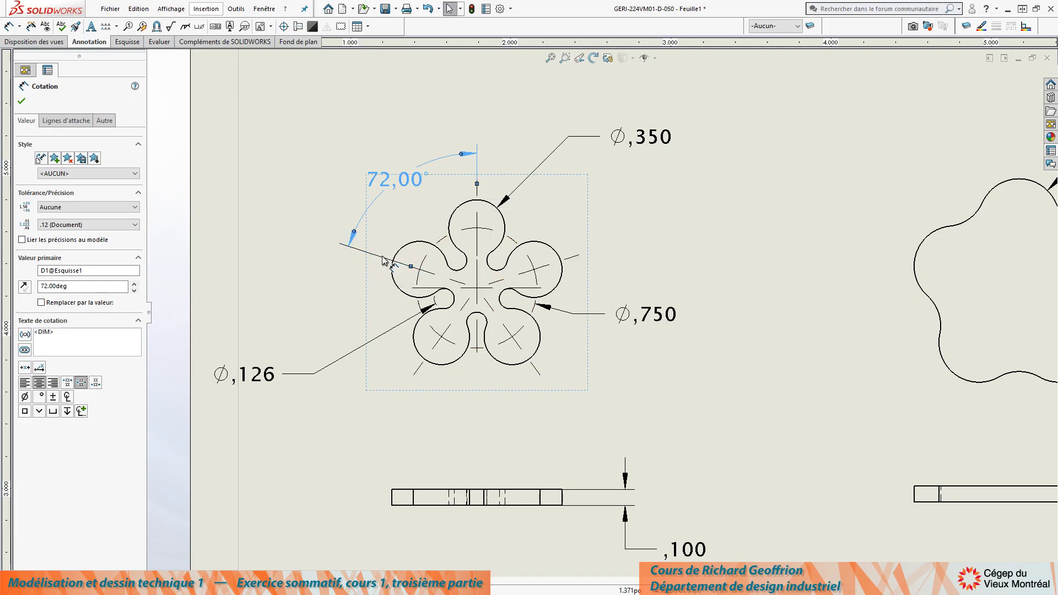
{"action": "left_click", "coordinate": [663, 230]}
{"action": "left_click_drag", "start_coordinate": [656, 138], "coordinate": [624, 150]}
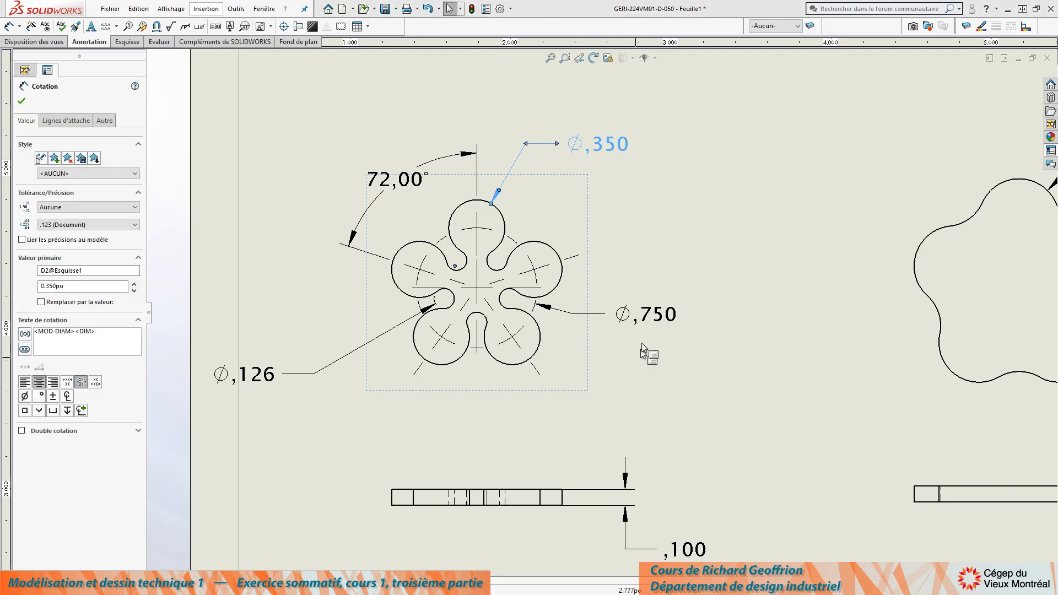
{"action": "left_click_drag", "start_coordinate": [241, 368], "coordinate": [312, 398]}
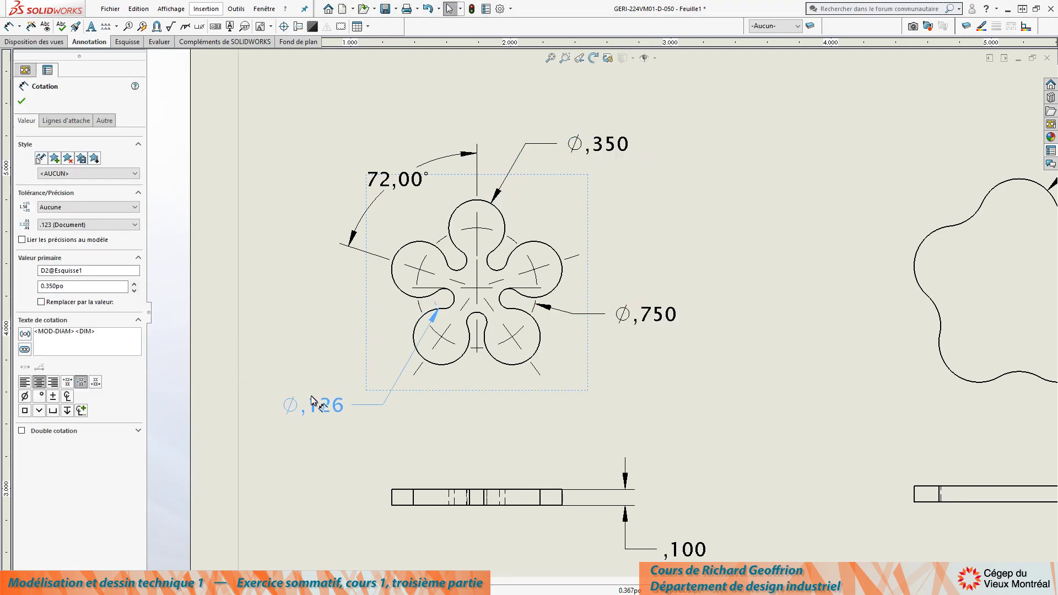
Step: Display the Ø,350 dimension on the flower's upper lobe as a radius
{"action": "double_click", "coordinate": [606, 146]}
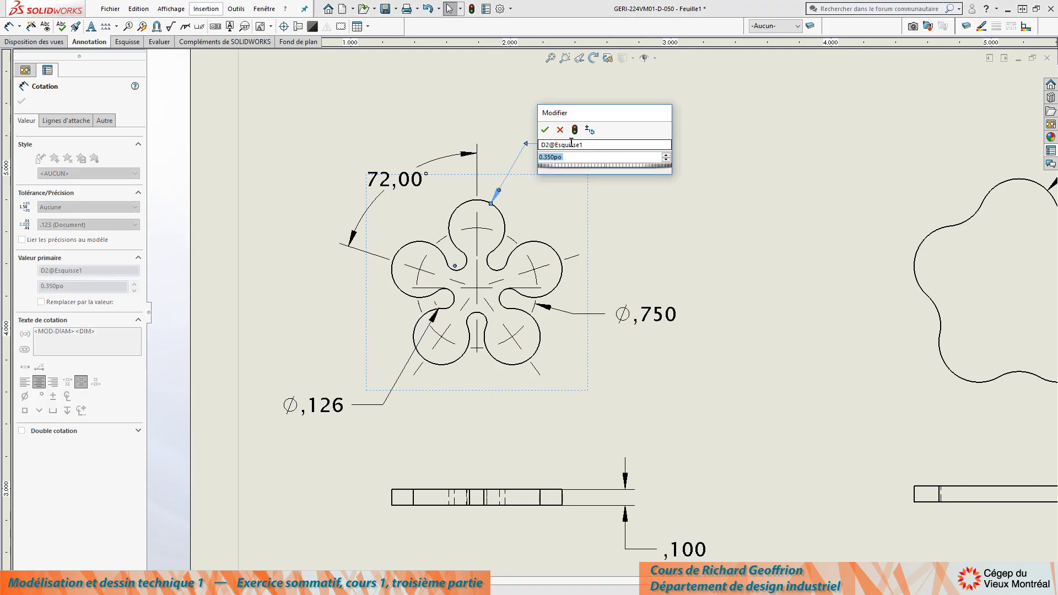
{"action": "left_click", "coordinate": [545, 131]}
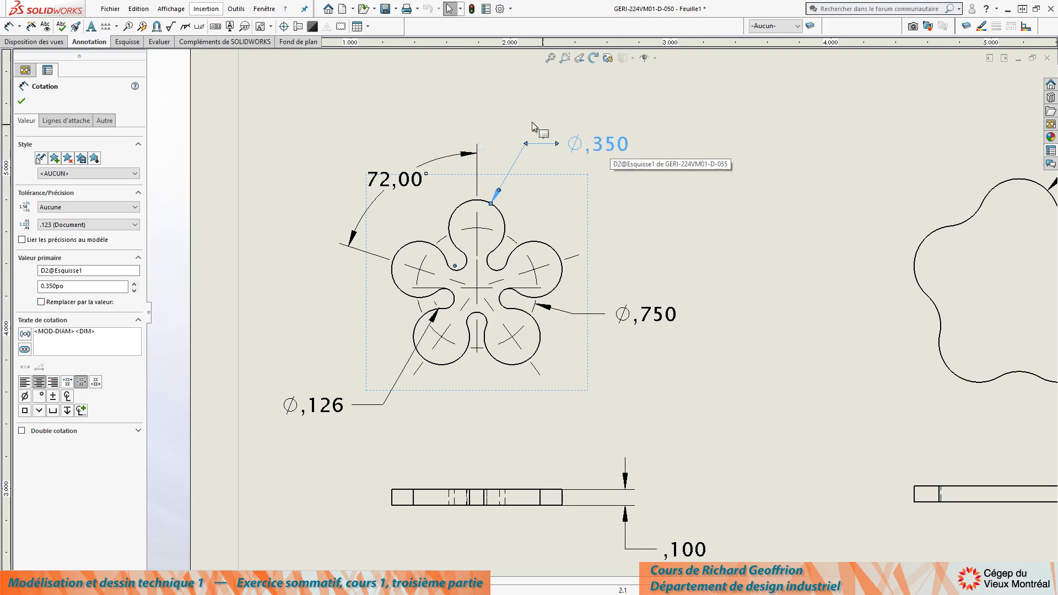
{"action": "left_click", "coordinate": [65, 121]}
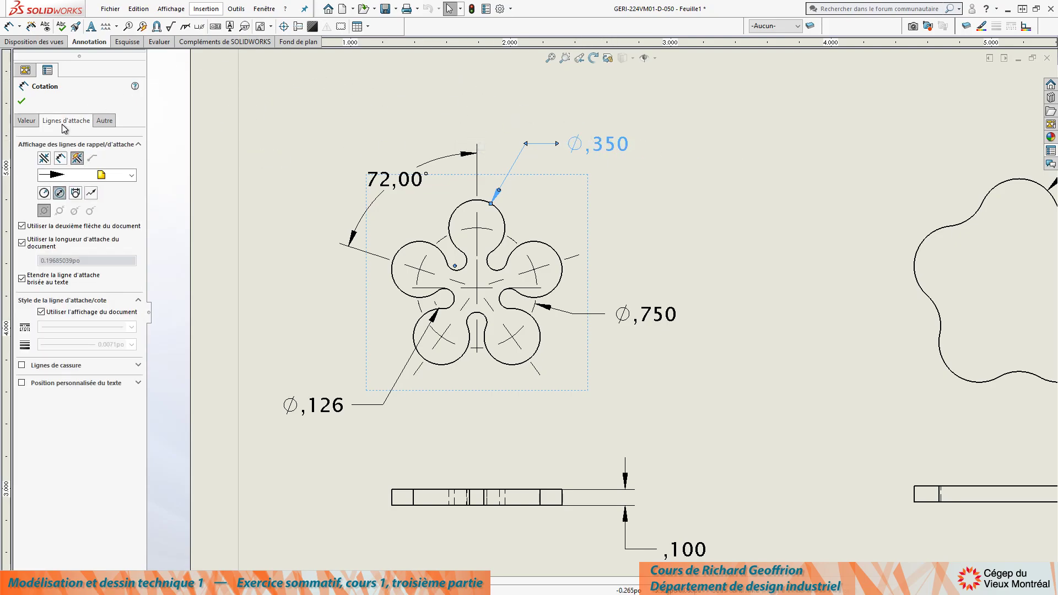
{"action": "left_click", "coordinate": [44, 193]}
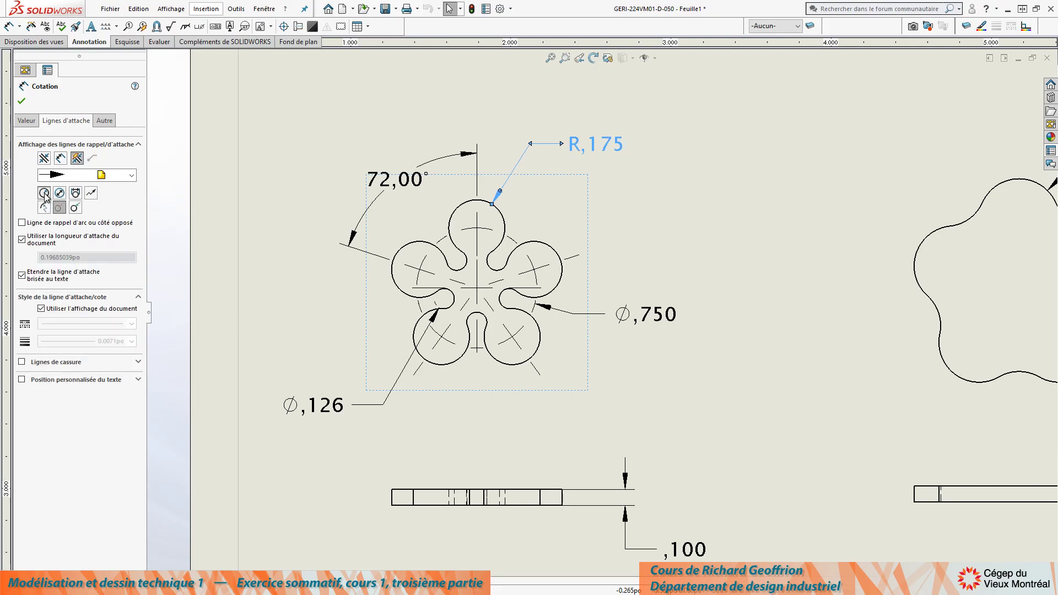
{"action": "left_click", "coordinate": [22, 102]}
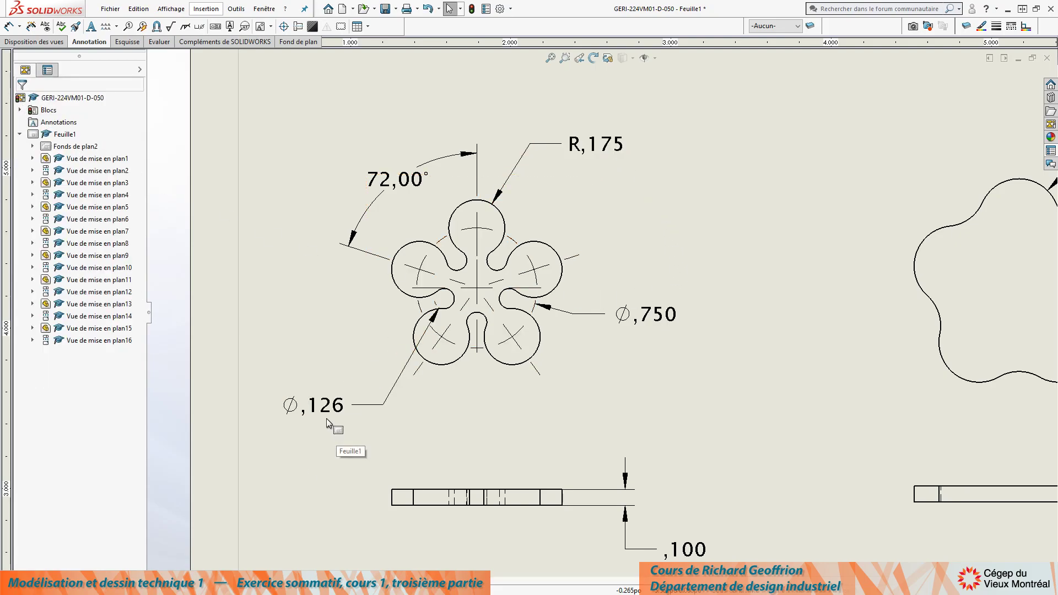
Step: Move the flower's Ø,126 dimension higher beside the lower-left lobe so its leader points at the small inner arc
{"action": "left_click", "coordinate": [349, 413]}
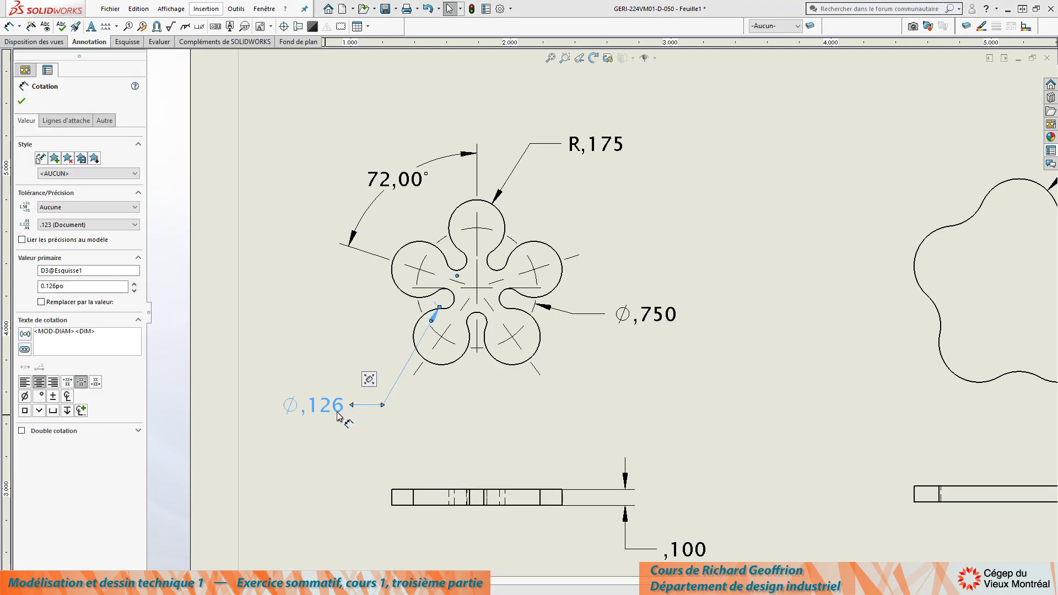
{"action": "left_click_drag", "start_coordinate": [342, 419], "coordinate": [310, 357]}
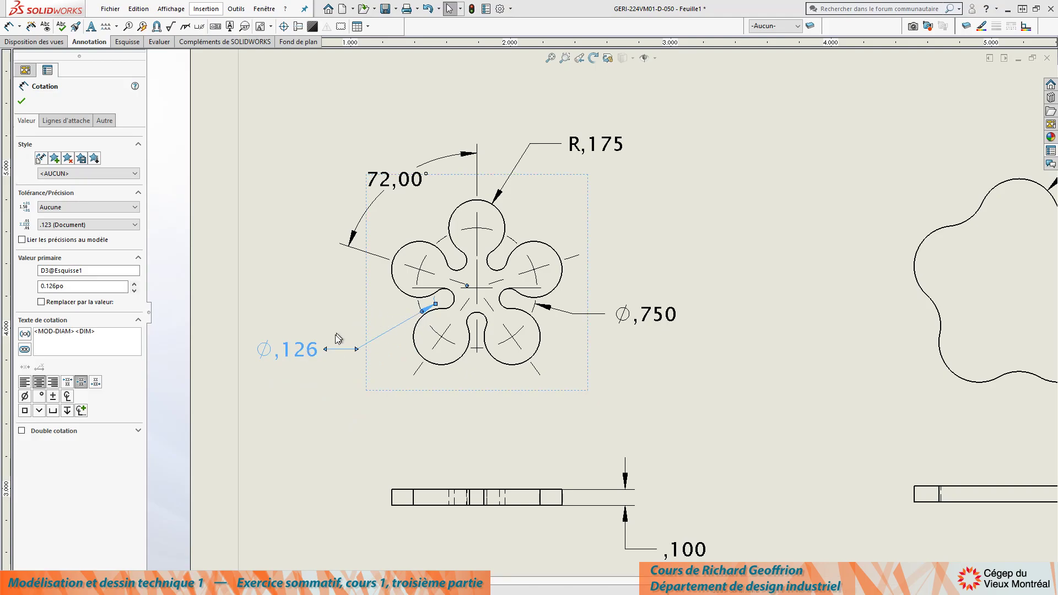
Step: Hide the flower's Ø,126 dimension and add a radius dimension to the small inner arc right of the upper lobe
{"action": "right_click", "coordinate": [304, 351]}
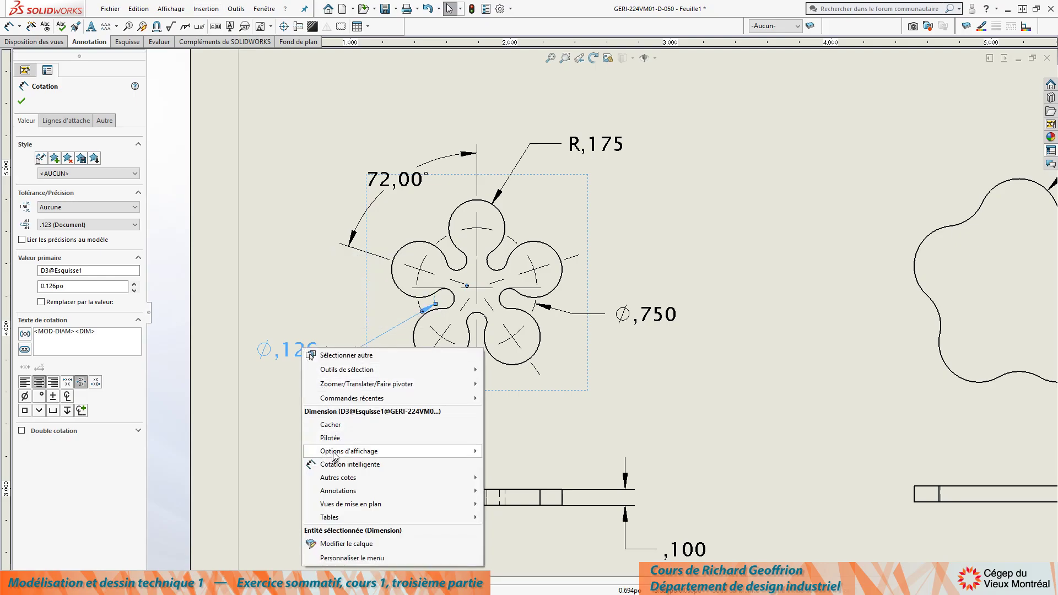
{"action": "left_click", "coordinate": [330, 425]}
{"action": "scroll", "coordinate": [513, 275], "scroll_direction": "down", "scroll_amount": 8}
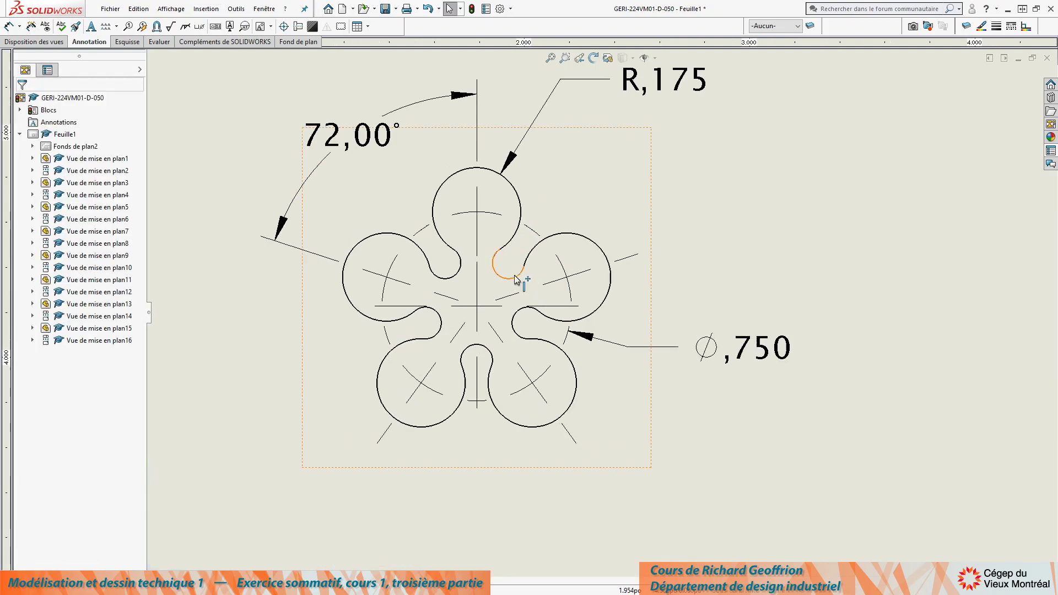
{"action": "scroll", "coordinate": [501, 238], "scroll_direction": "up", "scroll_amount": 10}
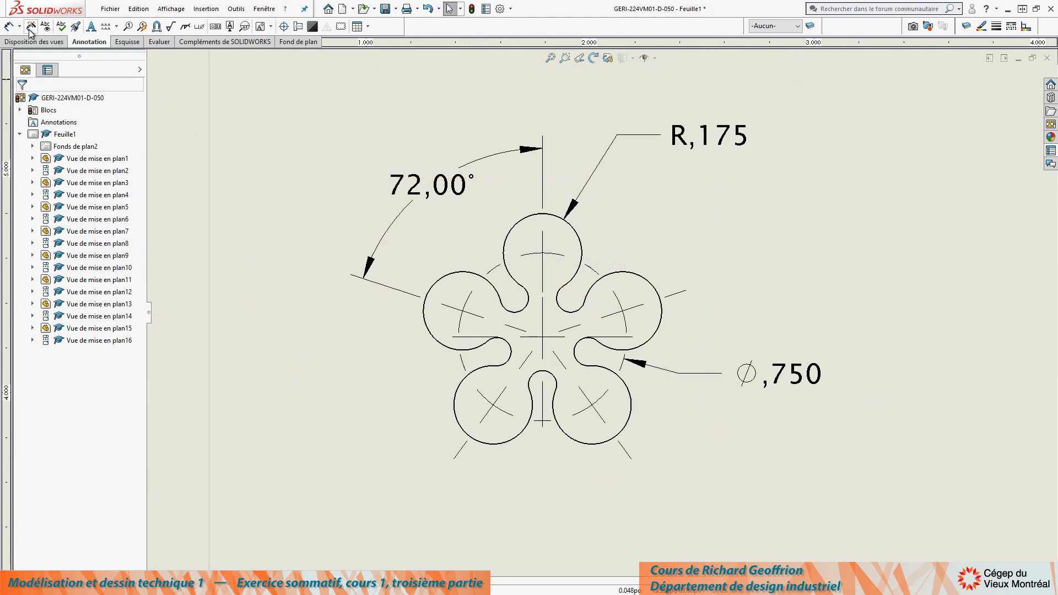
{"action": "left_click", "coordinate": [9, 26]}
{"action": "scroll", "coordinate": [545, 330], "scroll_direction": "down", "scroll_amount": 3}
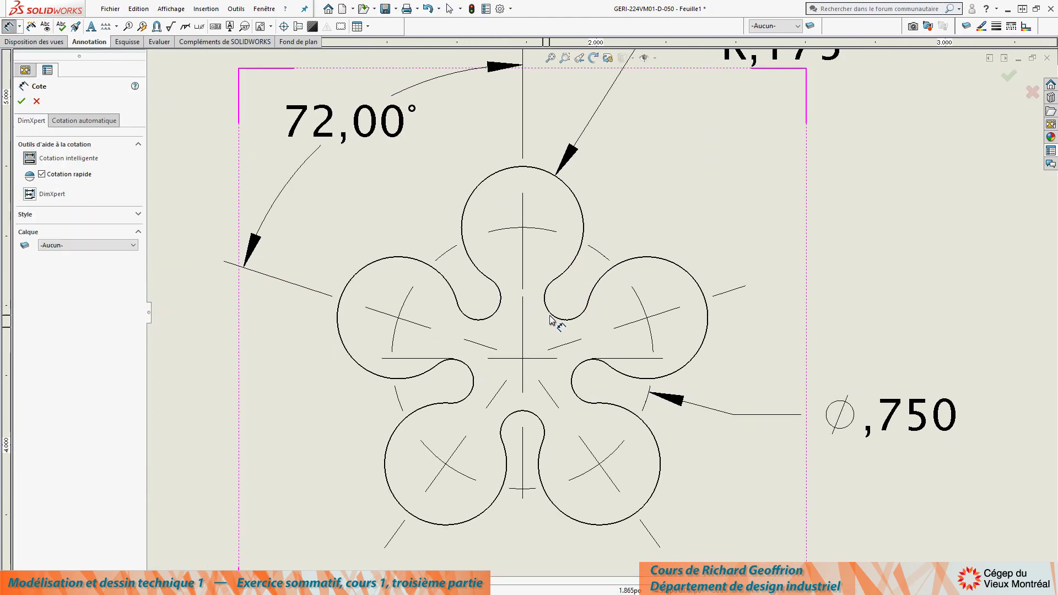
{"action": "left_click", "coordinate": [551, 315]}
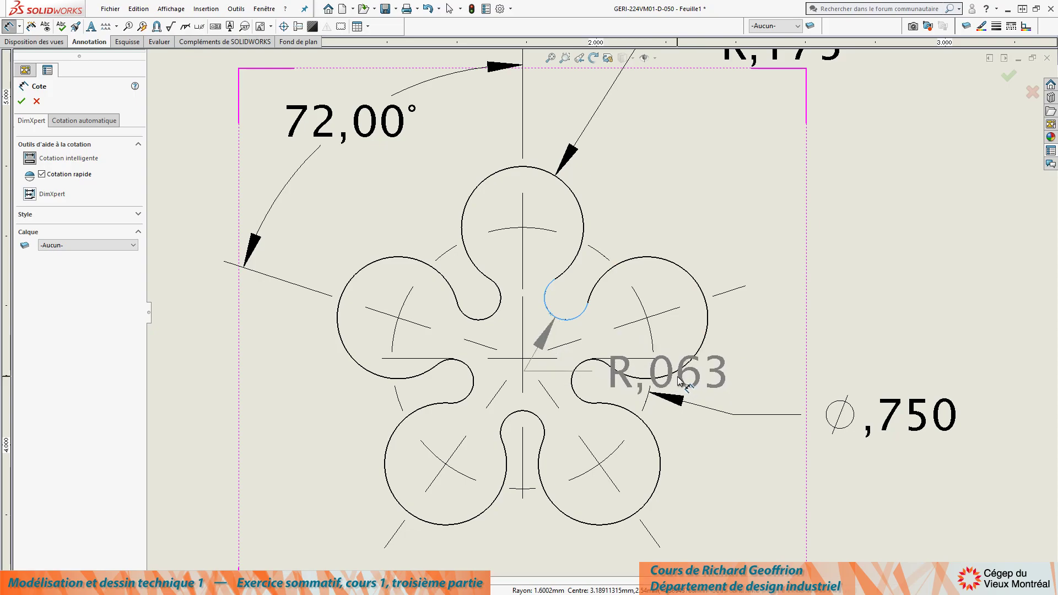
{"action": "left_click", "coordinate": [680, 380]}
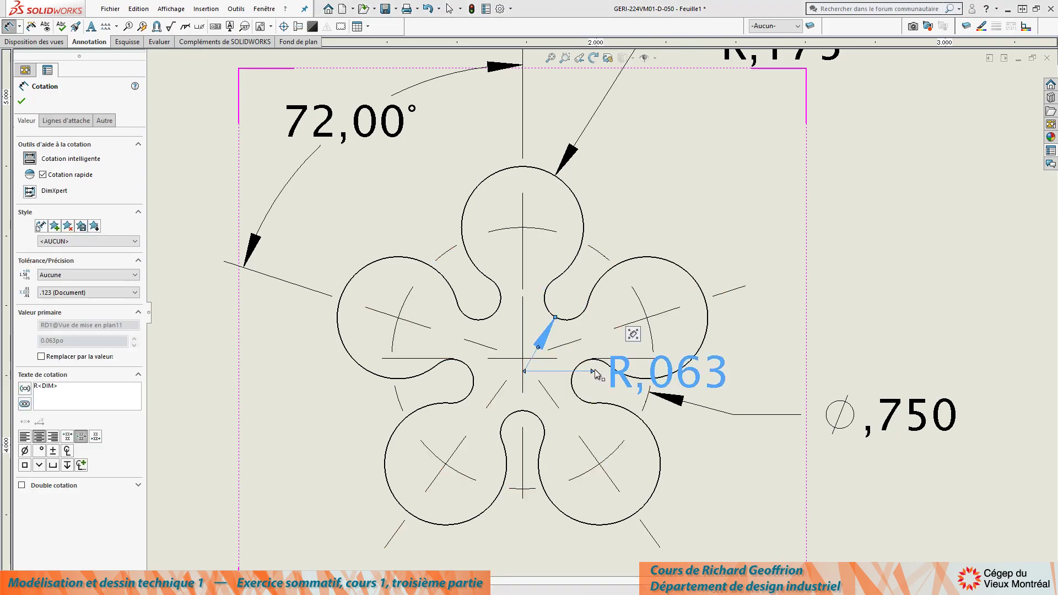
Step: Rearrange the flower's dimensions, placing R,063 outside the right lobe and Ø,750 above it with its leader between the upper and right lobes
{"action": "left_click_drag", "start_coordinate": [618, 379], "coordinate": [775, 379]}
{"action": "left_click_drag", "start_coordinate": [908, 422], "coordinate": [835, 180]}
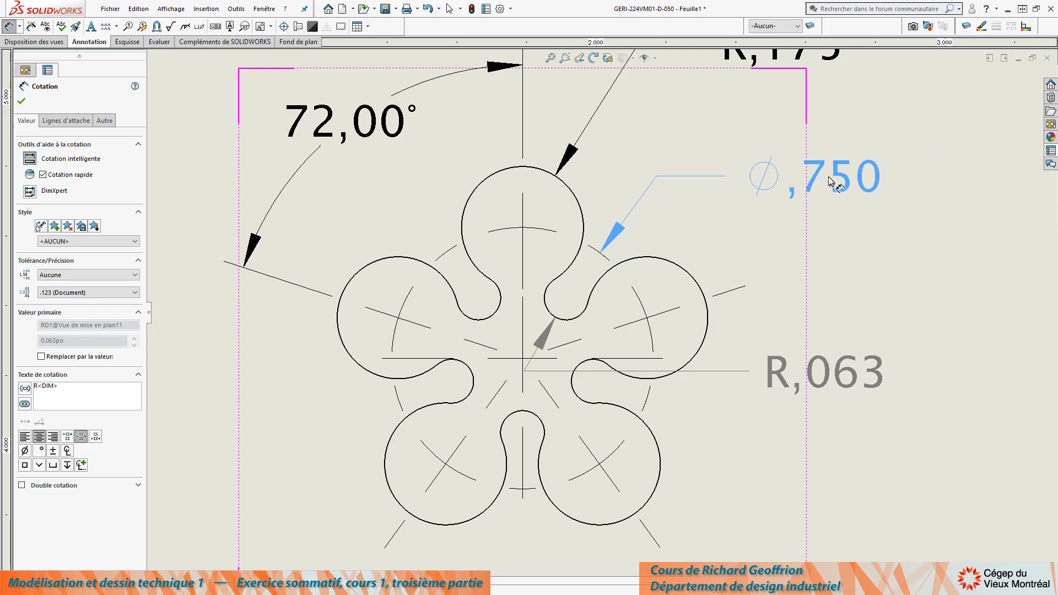
{"action": "mouse_move", "coordinate": [865, 397]}
{"action": "left_mouse_down"}
{"action": "mouse_move", "coordinate": [882, 393]}
{"action": "mouse_move", "coordinate": [870, 387]}
{"action": "left_mouse_up"}
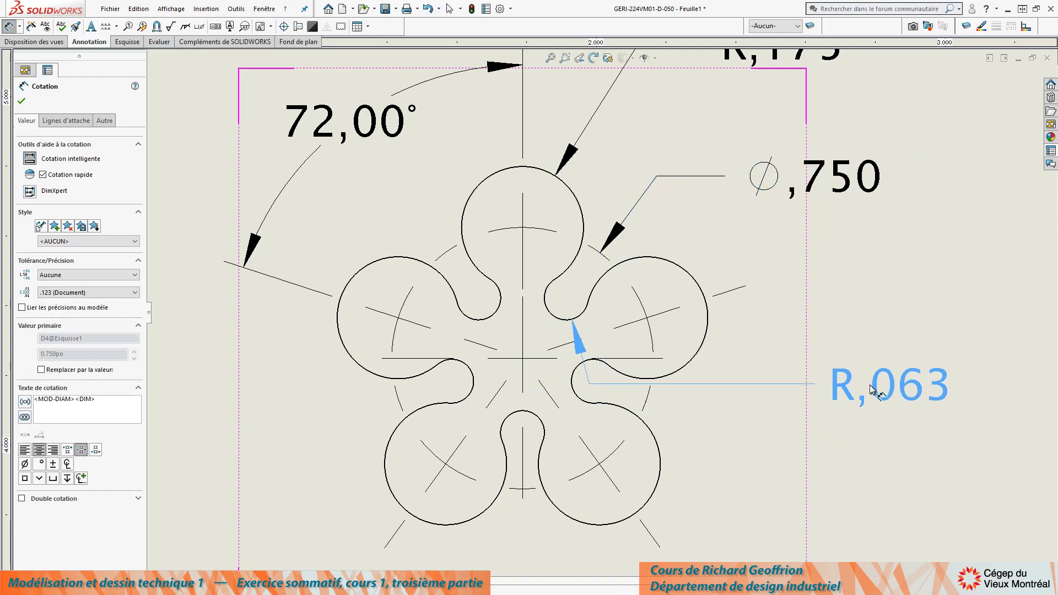
{"action": "left_click", "coordinate": [785, 441]}
Step: Add a circular centre mark with circular lines and a base centre mark through the five lobes of the rounded star's top view
{"action": "scroll", "coordinate": [739, 382], "scroll_direction": "up", "scroll_amount": 5}
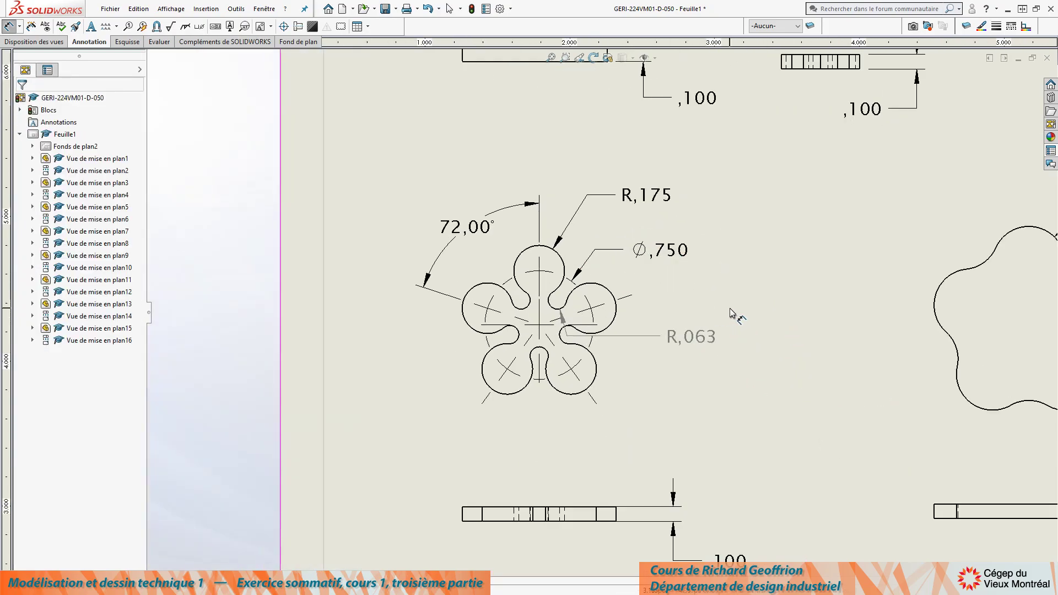
{"action": "scroll", "coordinate": [751, 302], "scroll_direction": "up", "scroll_amount": 2}
{"action": "scroll", "coordinate": [927, 311], "scroll_direction": "down", "scroll_amount": 4}
{"action": "middle_click_drag", "start_coordinate": [944, 402], "coordinate": [724, 237]}
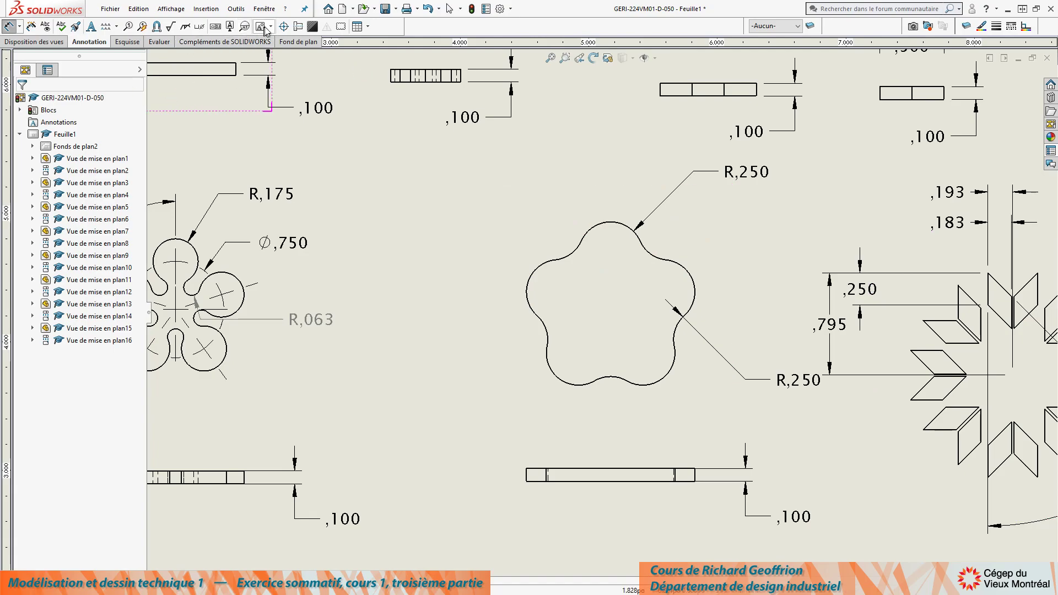
{"action": "left_click", "coordinate": [282, 26]}
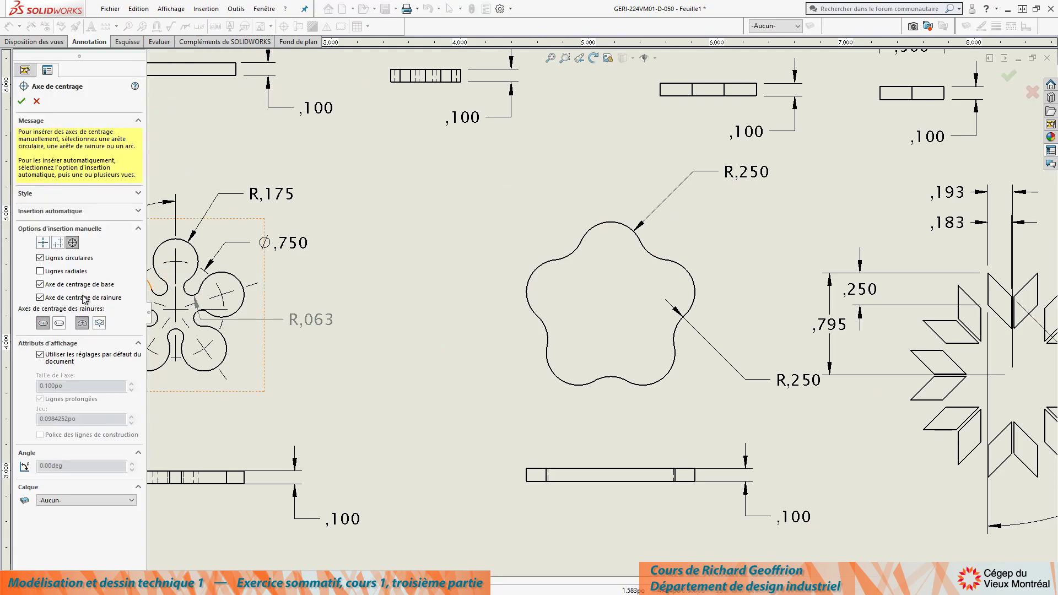
{"action": "left_click", "coordinate": [100, 323]}
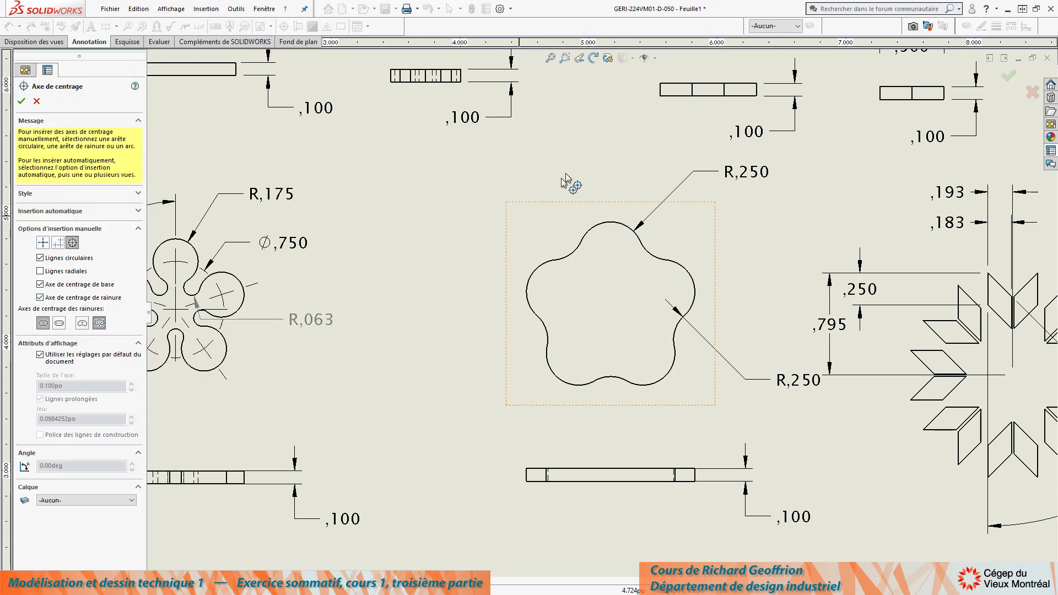
{"action": "left_click", "coordinate": [589, 234]}
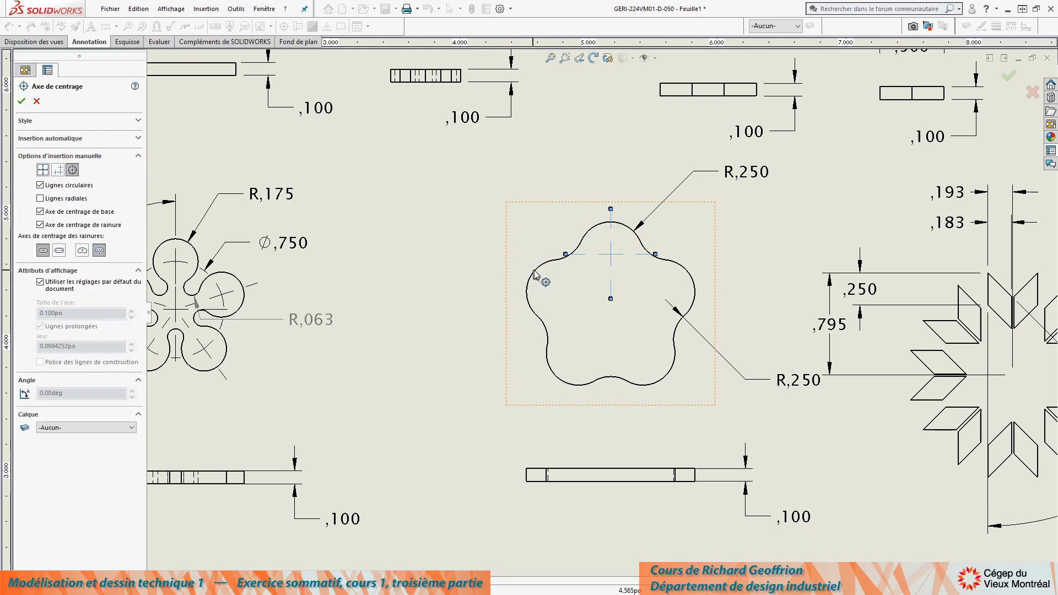
{"action": "left_click", "coordinate": [541, 368]}
{"action": "left_click", "coordinate": [663, 385]}
{"action": "left_click", "coordinate": [693, 282]}
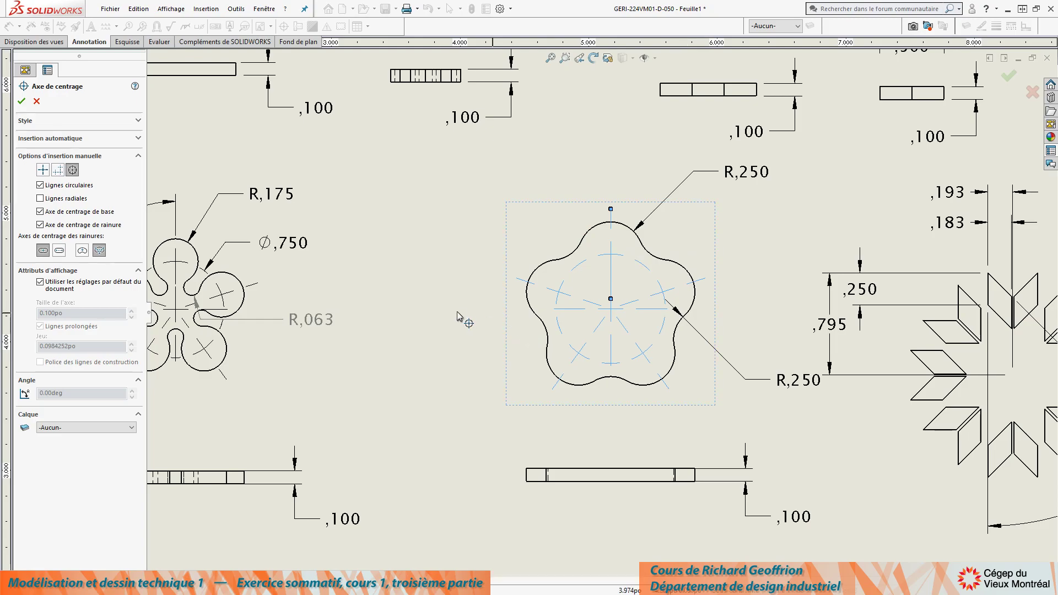
{"action": "left_click", "coordinate": [25, 103]}
Step: Move the upper lobe's R,250 dimension closer to the rounded star and delete the R,250 dimension of its concave arc
{"action": "mouse_move", "coordinate": [797, 388]}
{"action": "left_mouse_down"}
{"action": "mouse_move", "coordinate": [756, 382]}
{"action": "mouse_move", "coordinate": [760, 401]}
{"action": "mouse_move", "coordinate": [688, 336]}
{"action": "mouse_move", "coordinate": [711, 389]}
{"action": "mouse_move", "coordinate": [720, 369]}
{"action": "mouse_move", "coordinate": [757, 427]}
{"action": "mouse_move", "coordinate": [692, 373]}
{"action": "mouse_move", "coordinate": [676, 330]}
{"action": "mouse_move", "coordinate": [738, 357]}
{"action": "mouse_move", "coordinate": [788, 410]}
{"action": "mouse_move", "coordinate": [659, 357]}
{"action": "mouse_move", "coordinate": [733, 353]}
{"action": "mouse_move", "coordinate": [785, 393]}
{"action": "left_mouse_up"}
{"action": "left_click_drag", "start_coordinate": [746, 171], "coordinate": [703, 184]}
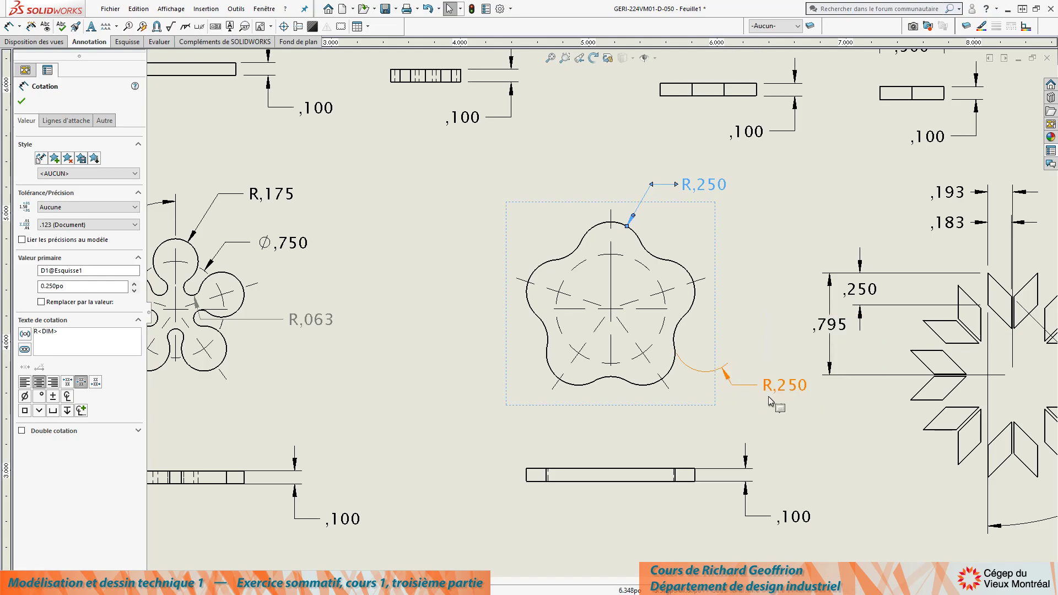
{"action": "key", "text": "Delete"}
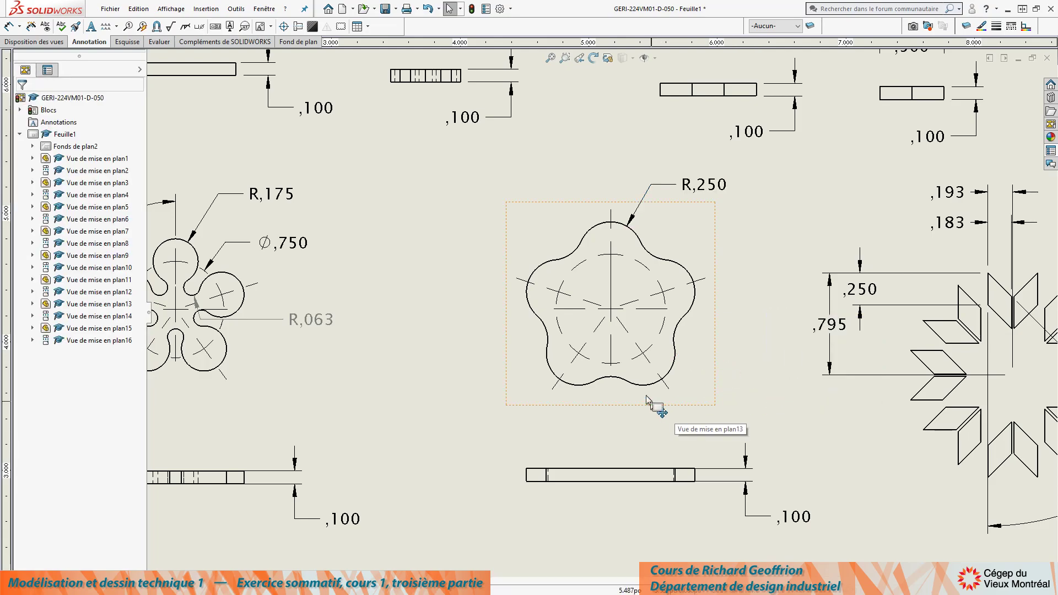
Step: Dimension the radius of the rounded star's concave arc below the right lobe, placing the text outside the outline
{"action": "left_click", "coordinate": [8, 27]}
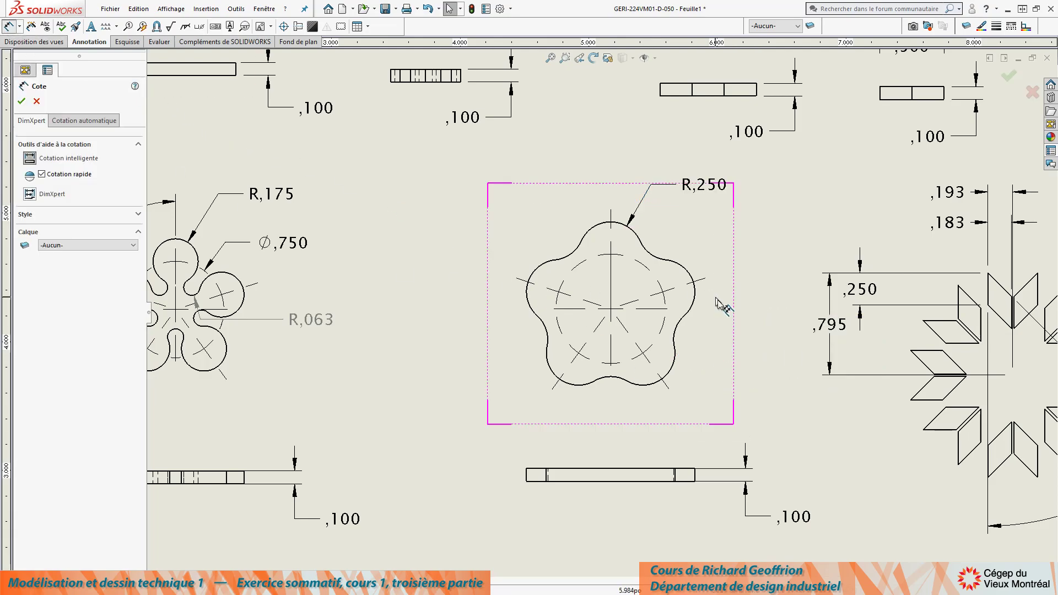
{"action": "left_click", "coordinate": [676, 334]}
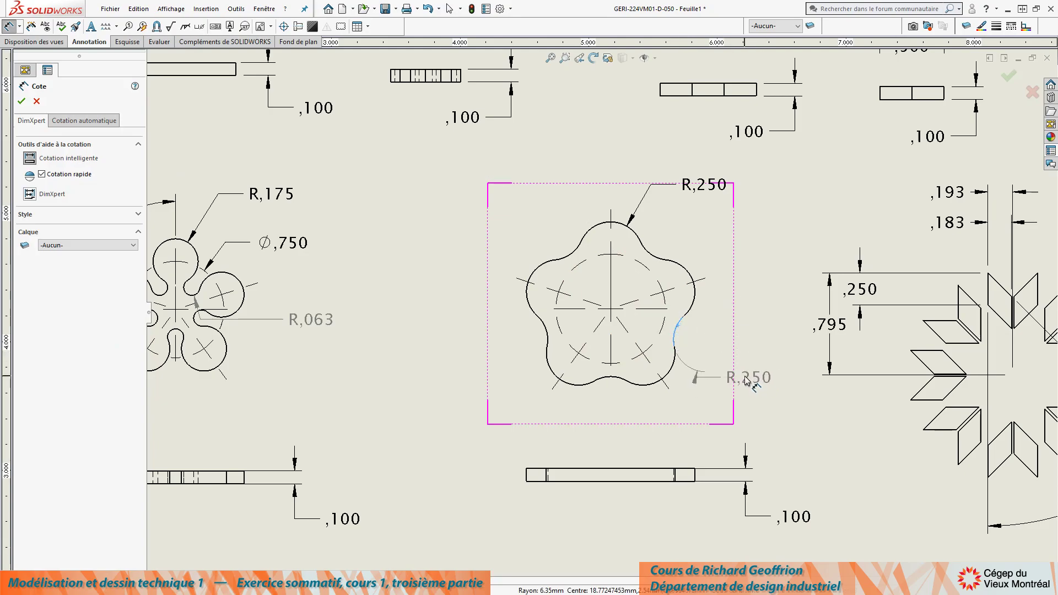
{"action": "left_click", "coordinate": [704, 337]}
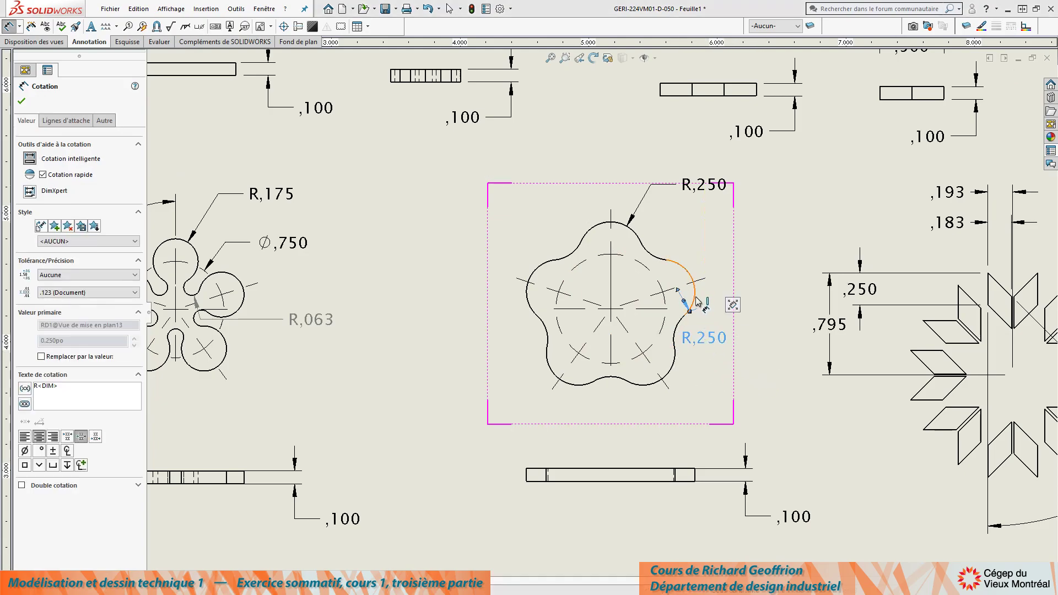
{"action": "left_click_drag", "start_coordinate": [683, 302], "coordinate": [690, 313]}
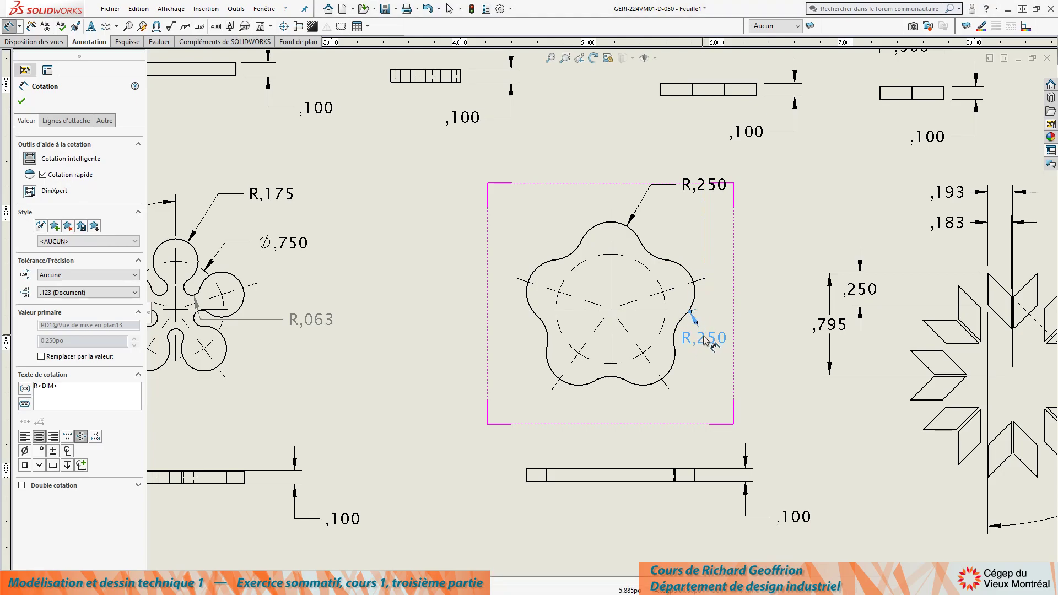
{"action": "left_click_drag", "start_coordinate": [714, 351], "coordinate": [744, 367]}
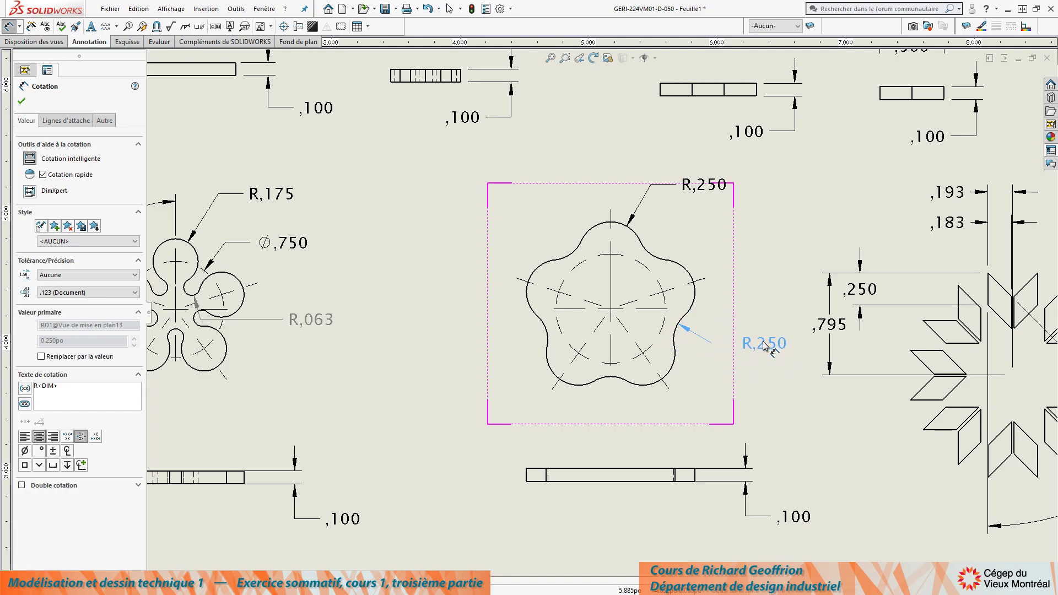
Step: Enable the arc extension line or opposite side option for the concave arc's radius dimension and reposition it closer to the outline
{"action": "scroll", "coordinate": [733, 342], "scroll_direction": "down", "scroll_amount": 3}
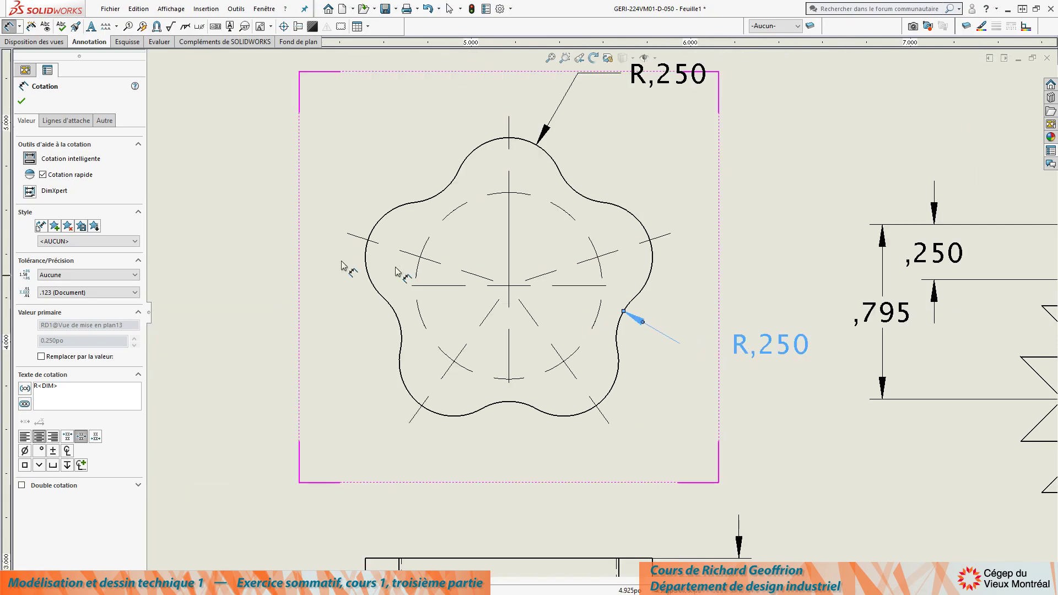
{"action": "left_click", "coordinate": [60, 120]}
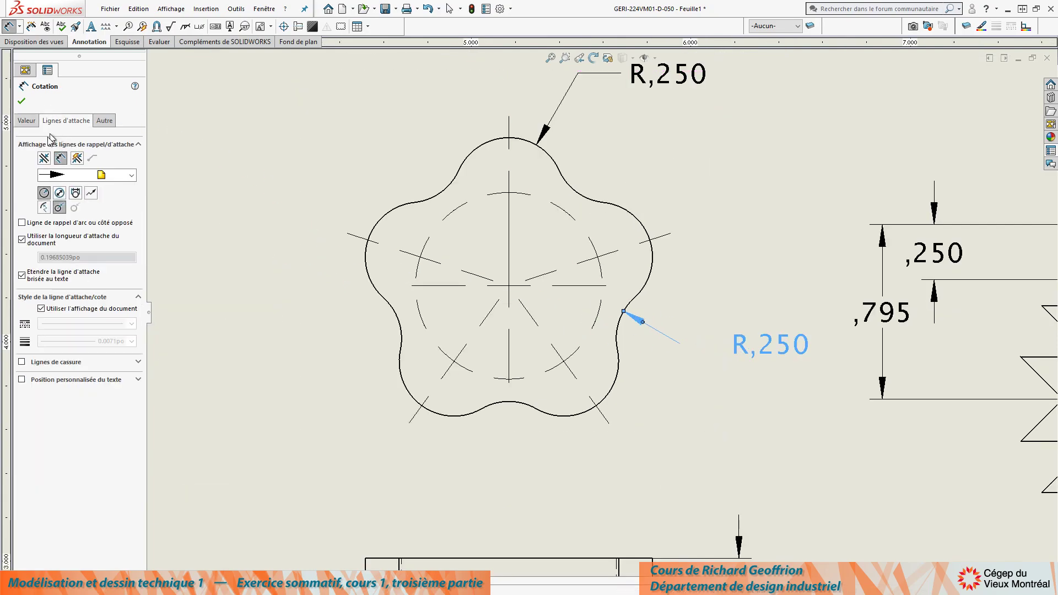
{"action": "left_click", "coordinate": [21, 223]}
{"action": "left_click_drag", "start_coordinate": [683, 376], "coordinate": [671, 338]}
{"action": "left_click", "coordinate": [713, 399]}
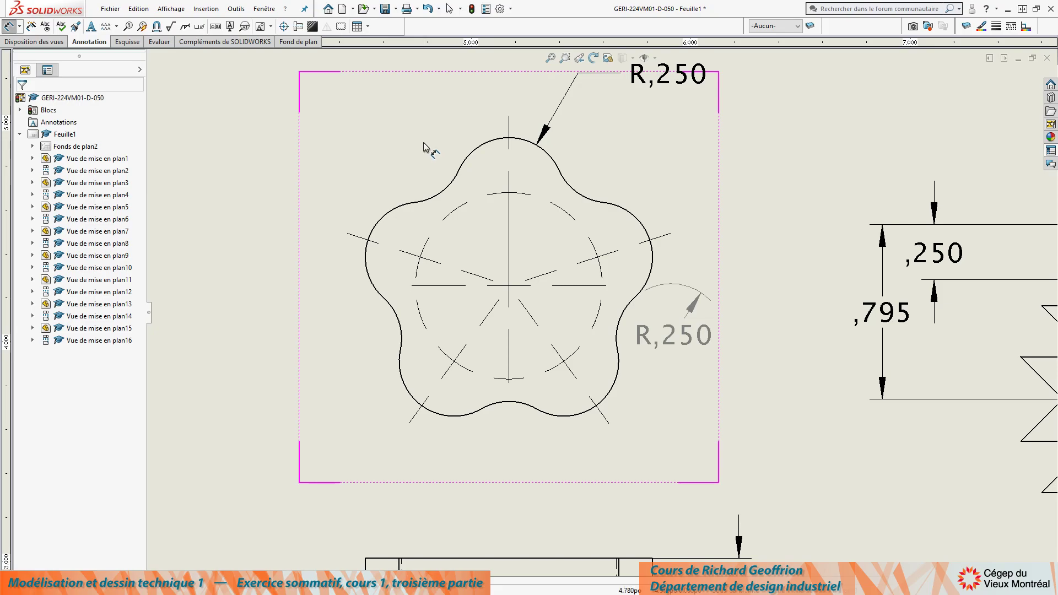
Step: Sketch two construction circles with radii of about 0.137 and 0.127 outside the rounded star, near its upper and left lobes
{"action": "key", "text": "c"}
{"action": "left_click", "coordinate": [420, 120]}
{"action": "left_click", "coordinate": [432, 147]}
{"action": "left_click", "coordinate": [346, 177]}
{"action": "left_click", "coordinate": [361, 202]}
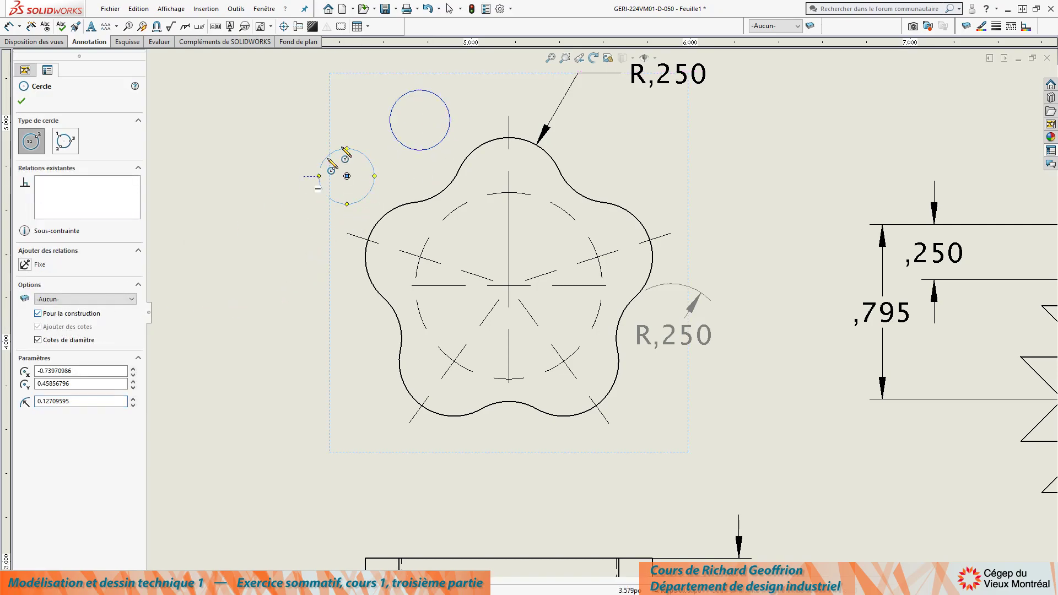
{"action": "left_click", "coordinate": [22, 103]}
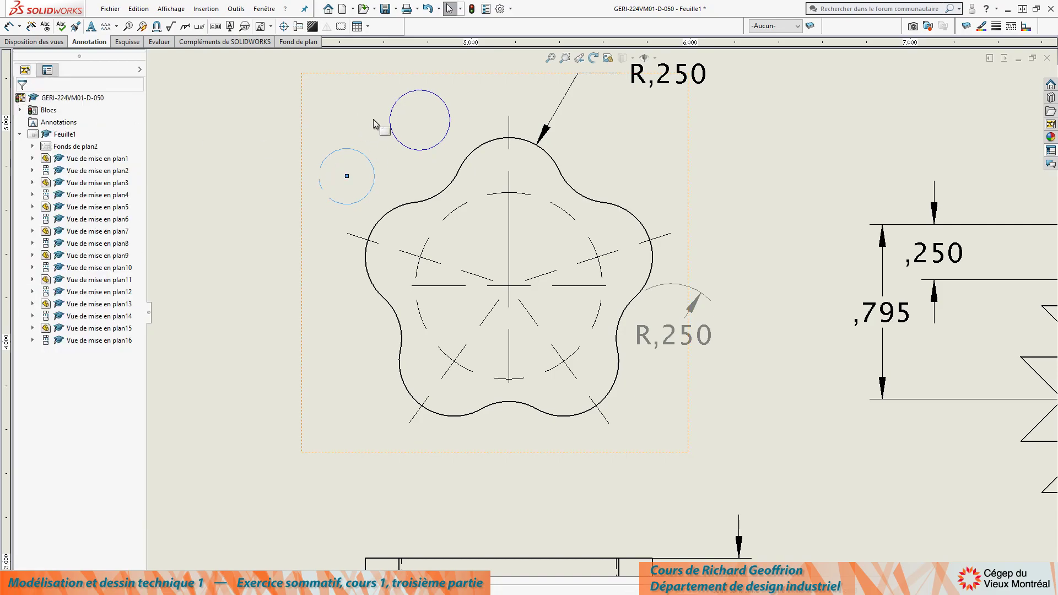
Step: Move the two construction circles into the rounded star's upper and upper-left lobes, near the lobe centres
{"action": "left_click", "coordinate": [374, 123]}
{"action": "left_click", "coordinate": [391, 120]}
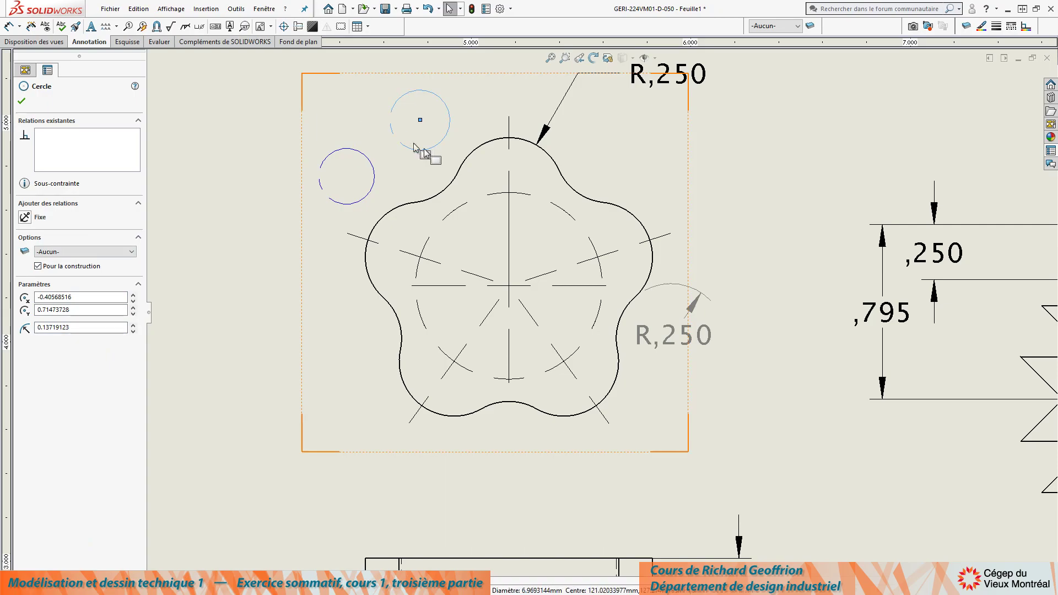
{"action": "left_click", "coordinate": [366, 110]}
{"action": "left_click_drag", "start_coordinate": [420, 120], "coordinate": [513, 180]}
{"action": "left_click_drag", "start_coordinate": [347, 180], "coordinate": [424, 245]}
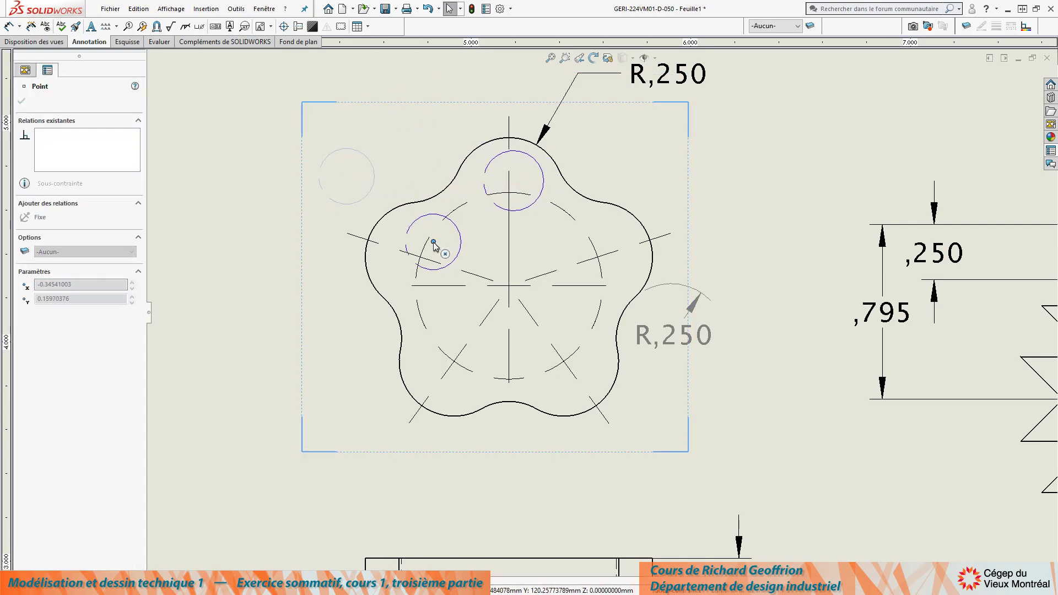
{"action": "left_click", "coordinate": [629, 145]}
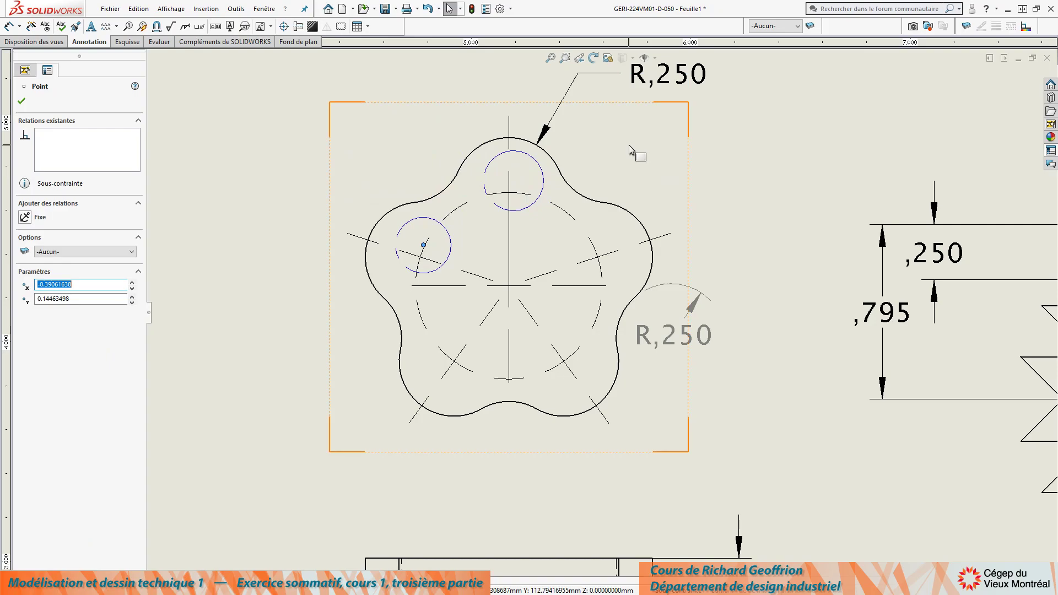
Step: Make the upper construction circle coradial with the arc of the rounded star's upper lobe
{"action": "left_click", "coordinate": [539, 161]}
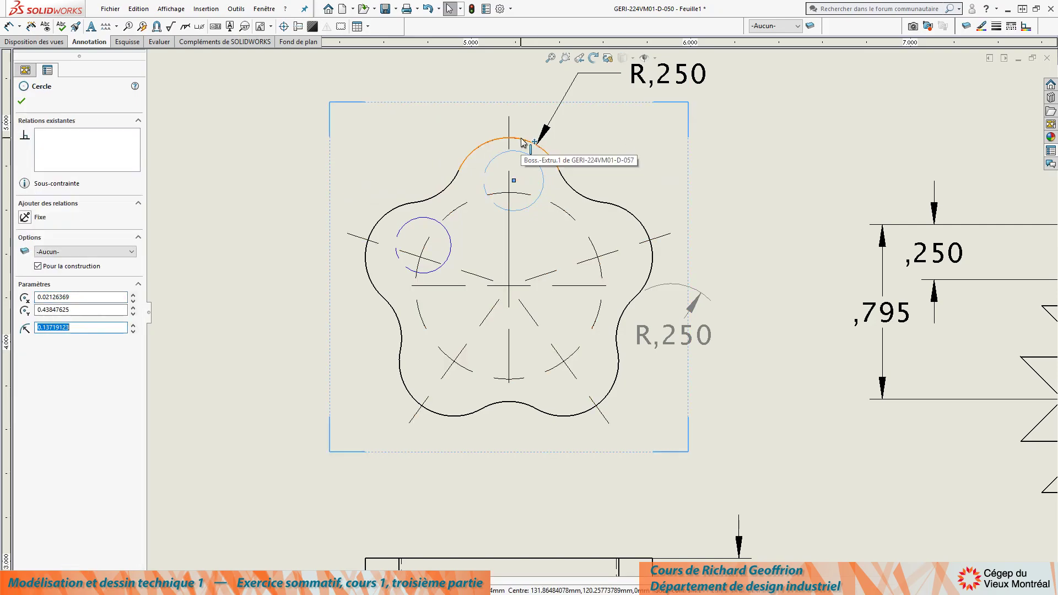
{"action": "left_click", "coordinate": [522, 139], "text": "ctrl"}
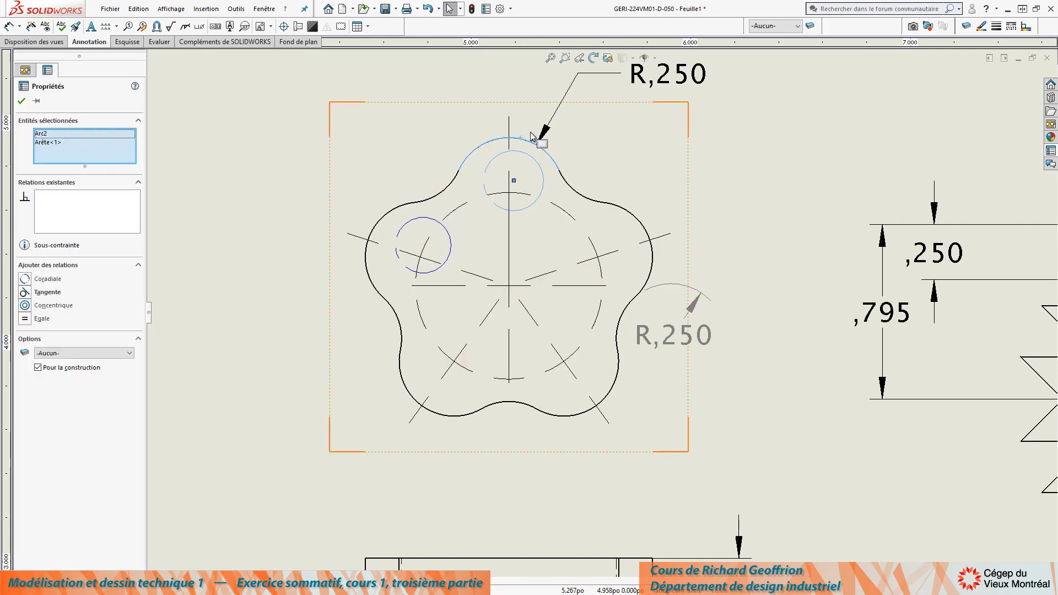
{"action": "left_click", "coordinate": [25, 281]}
{"action": "left_click", "coordinate": [774, 153]}
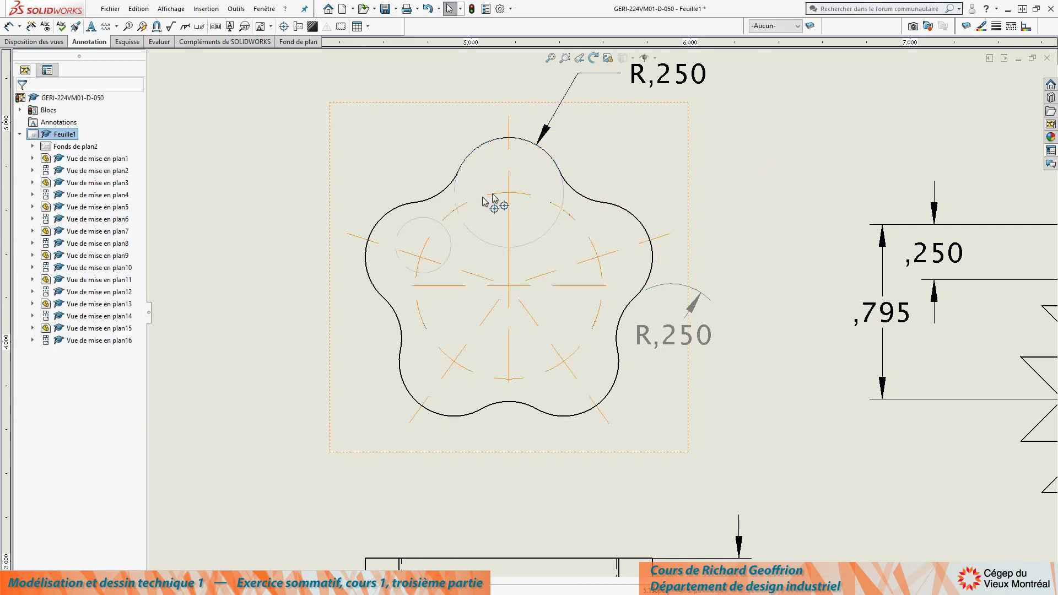
Step: Make the second construction circle coradial with the arc of the rounded star's upper-left lobe
{"action": "left_click", "coordinate": [420, 220]}
{"action": "left_click", "coordinate": [394, 217], "text": "ctrl"}
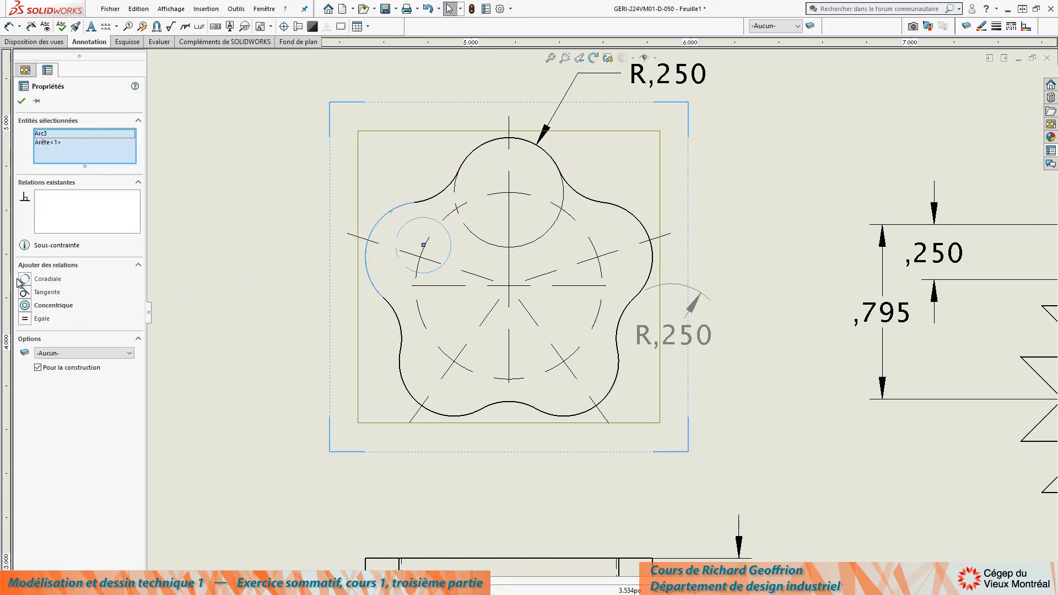
{"action": "left_click", "coordinate": [25, 279]}
{"action": "left_click", "coordinate": [245, 238]}
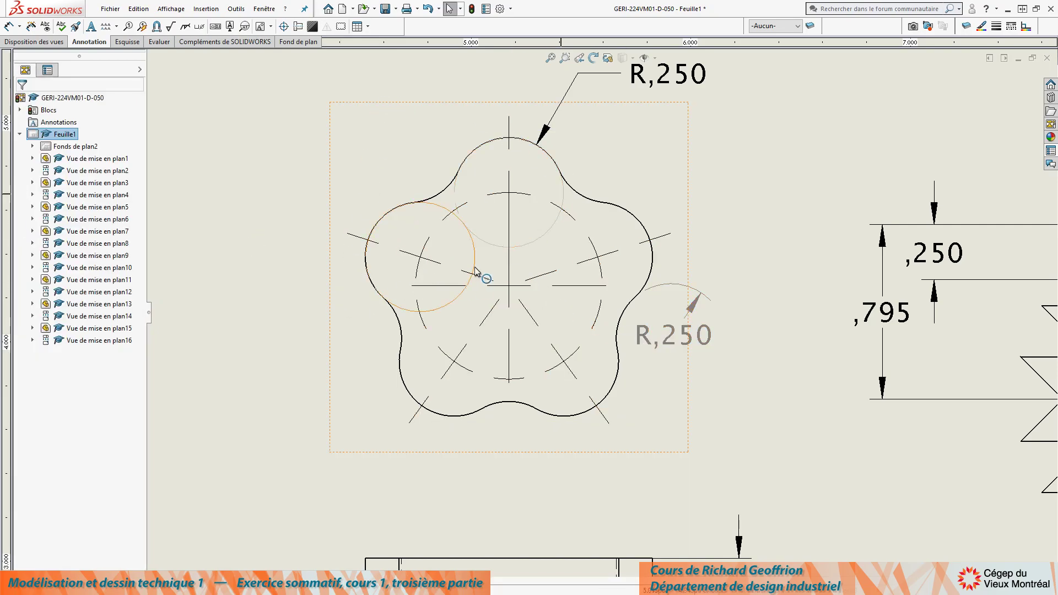
{"action": "right_click_drag", "start_coordinate": [475, 268], "coordinate": [463, 254]}
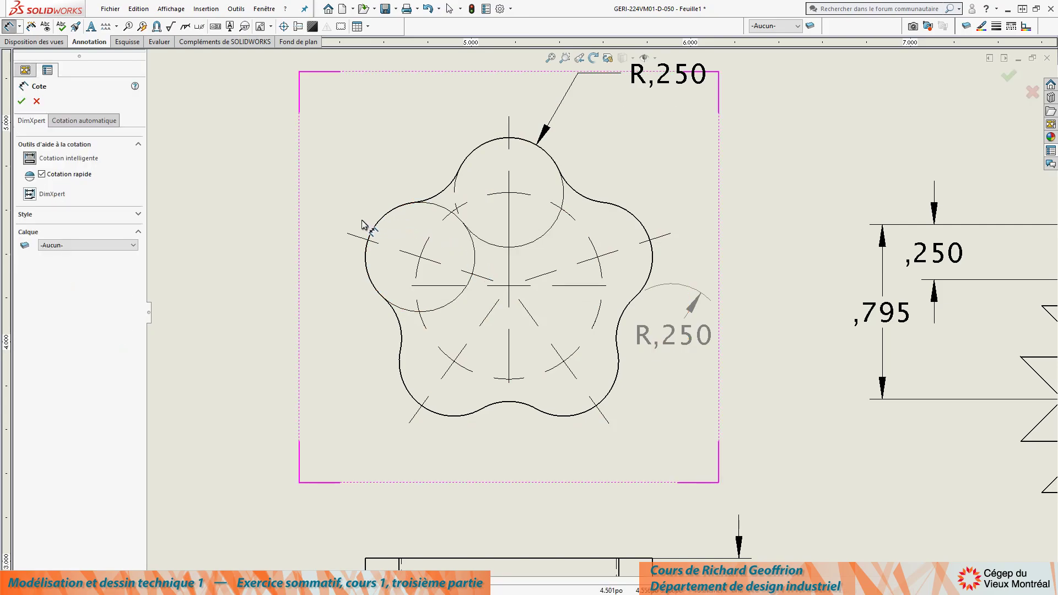
{"action": "left_click", "coordinate": [357, 241]}
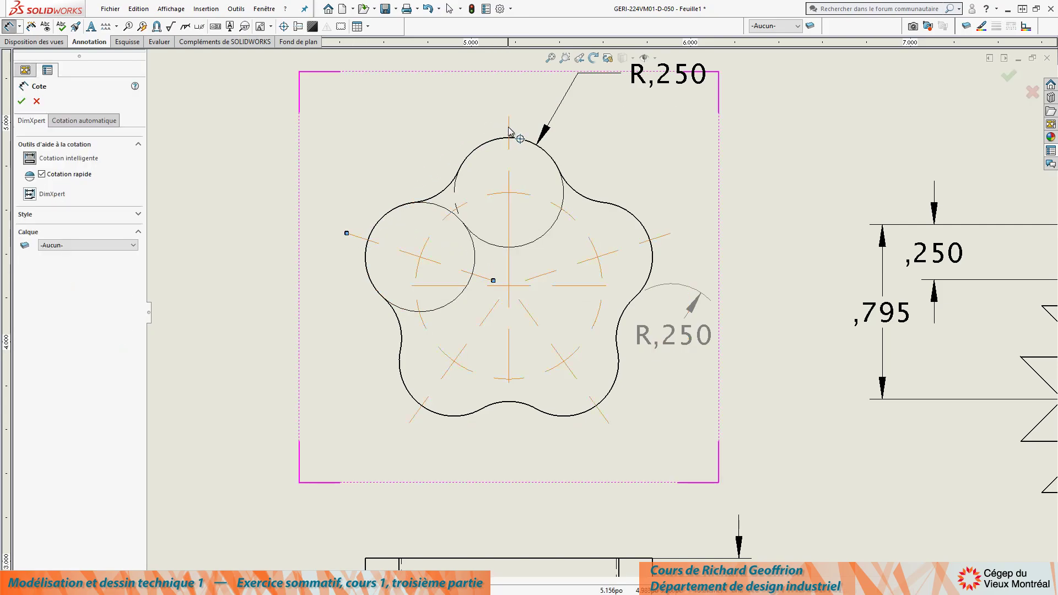
{"action": "left_click", "coordinate": [509, 132]}
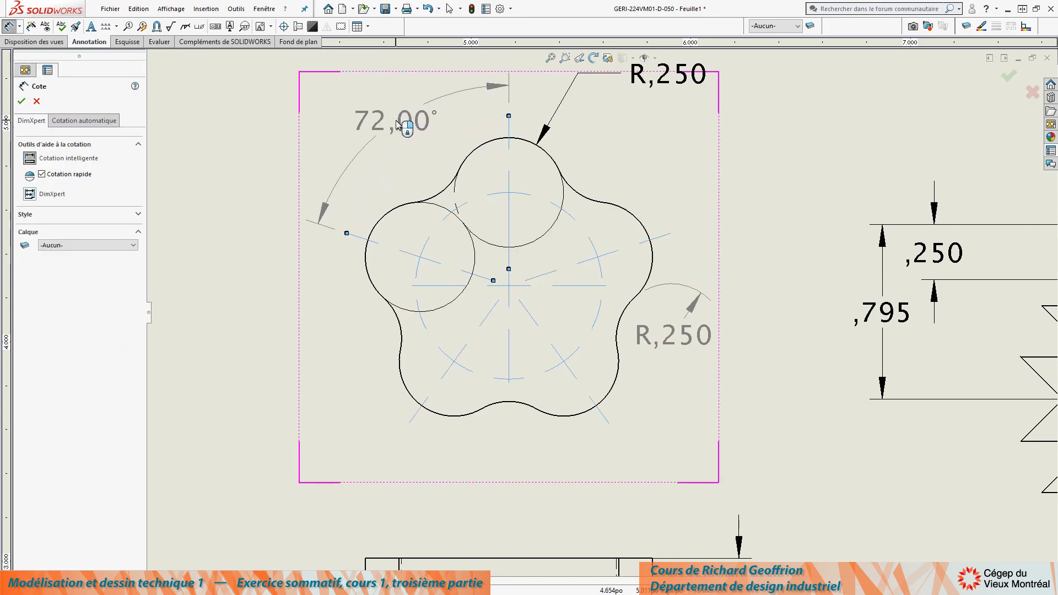
{"action": "key", "text": "Escape"}
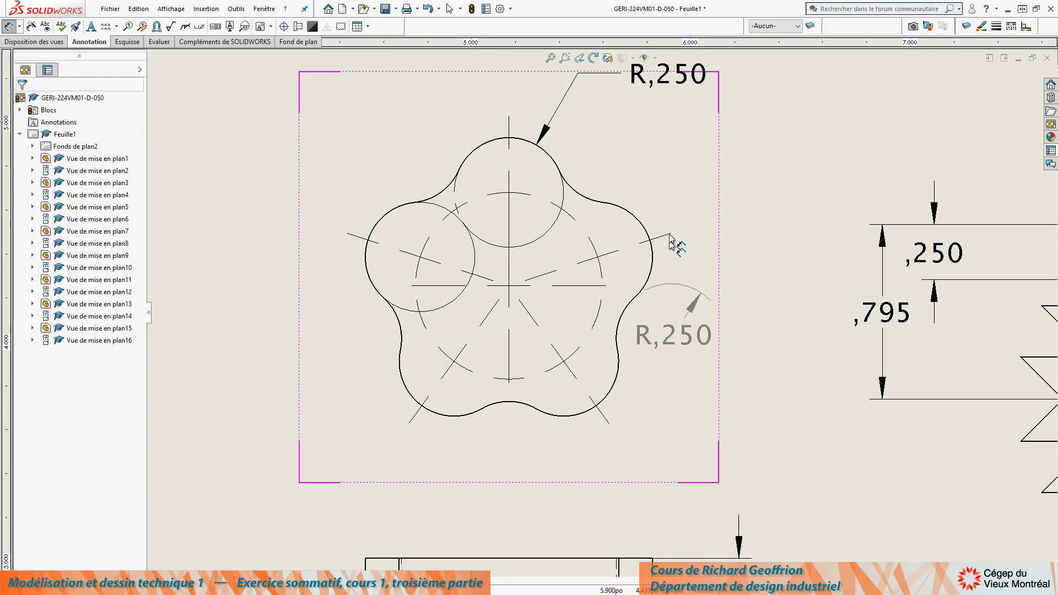
Step: Examine the eight-branch rhombus star view and its existing dimensions for missing annotations
{"action": "scroll", "coordinate": [632, 346], "scroll_direction": "up", "scroll_amount": 5}
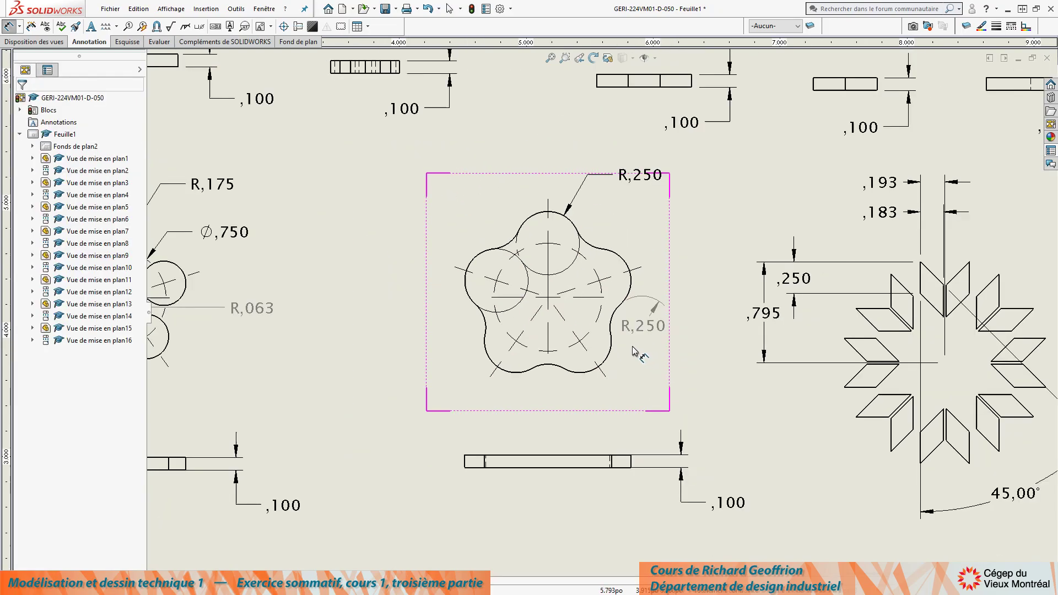
{"action": "scroll", "coordinate": [633, 346], "scroll_direction": "up", "scroll_amount": 3}
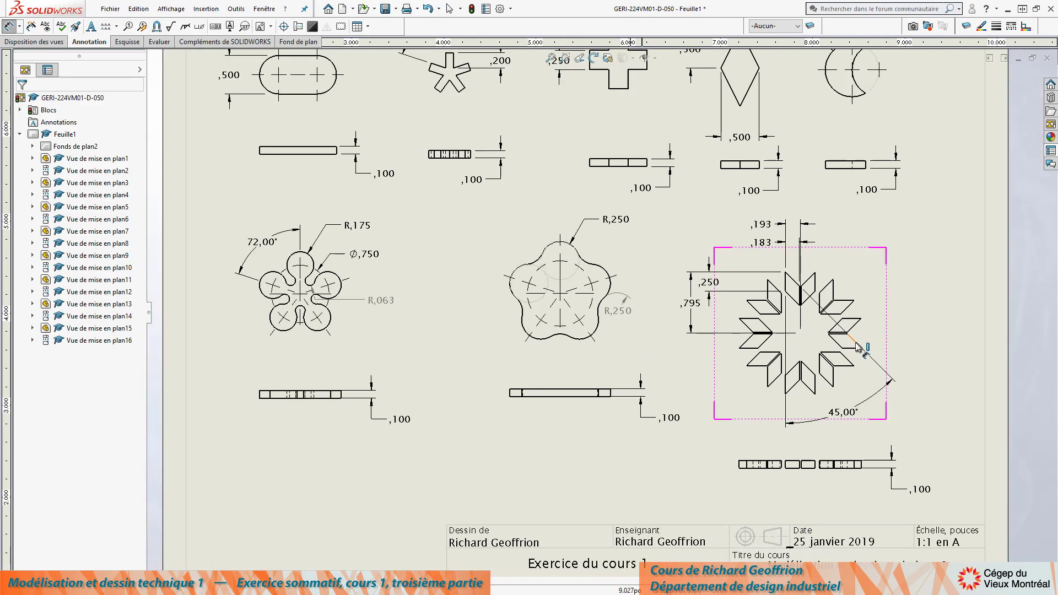
{"action": "scroll", "coordinate": [805, 329], "scroll_direction": "down", "scroll_amount": 3}
{"action": "scroll", "coordinate": [763, 316], "scroll_direction": "down", "scroll_amount": 2}
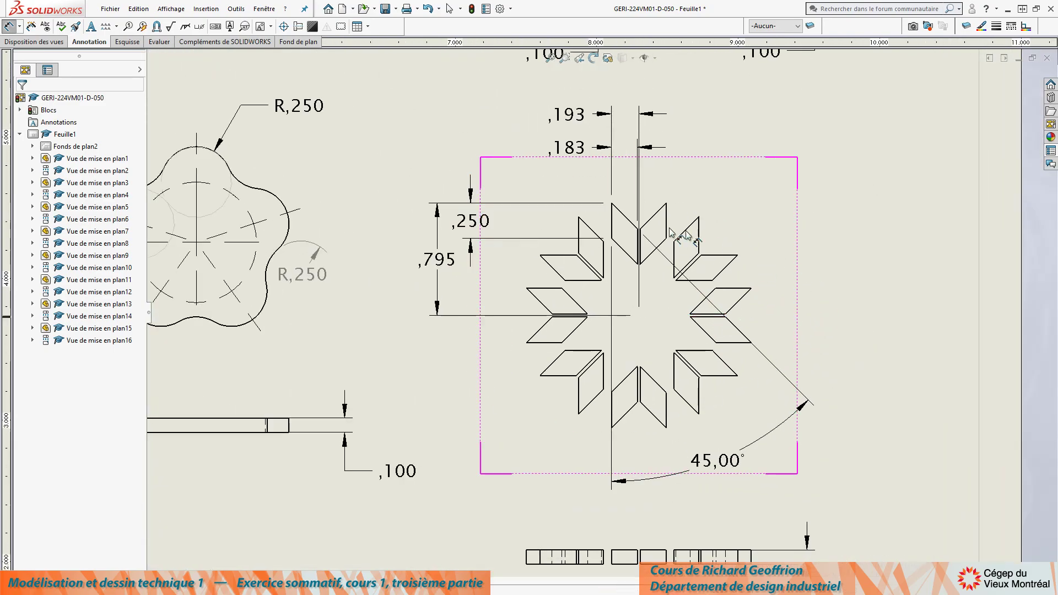
{"action": "scroll", "coordinate": [639, 259], "scroll_direction": "down", "scroll_amount": 2}
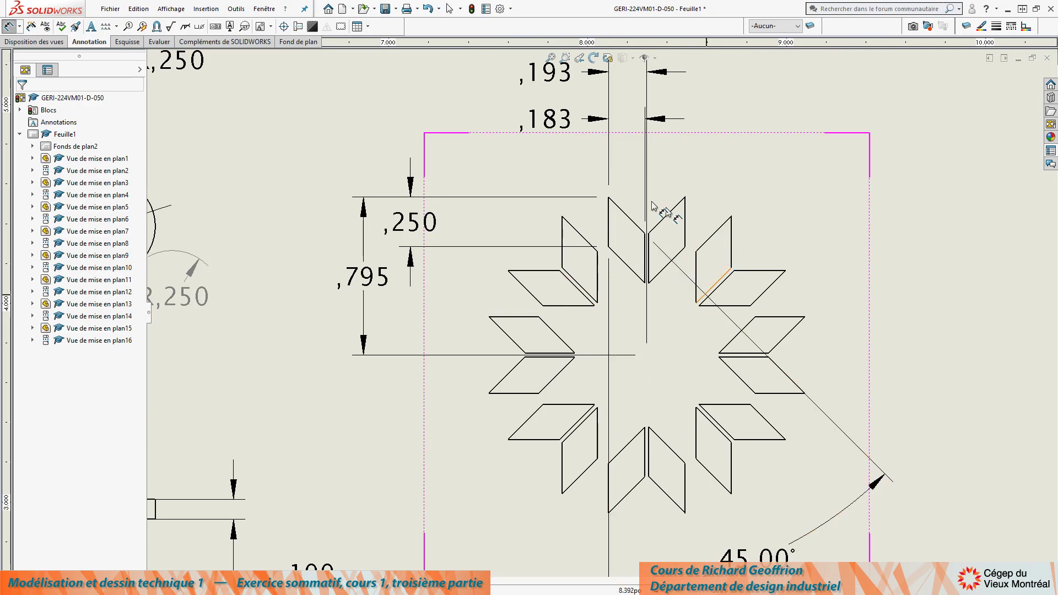
{"action": "scroll", "coordinate": [592, 328], "scroll_direction": "up", "scroll_amount": 3}
{"action": "scroll", "coordinate": [637, 328], "scroll_direction": "down", "scroll_amount": 3}
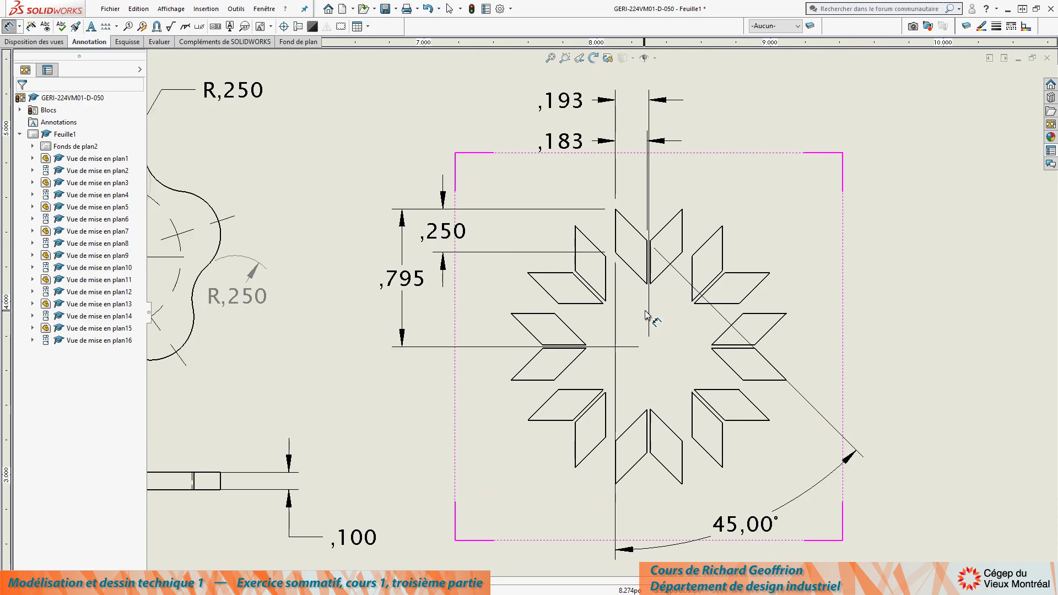
{"action": "scroll", "coordinate": [646, 315], "scroll_direction": "up", "scroll_amount": 2}
{"action": "scroll", "coordinate": [646, 315], "scroll_direction": "down", "scroll_amount": 2}
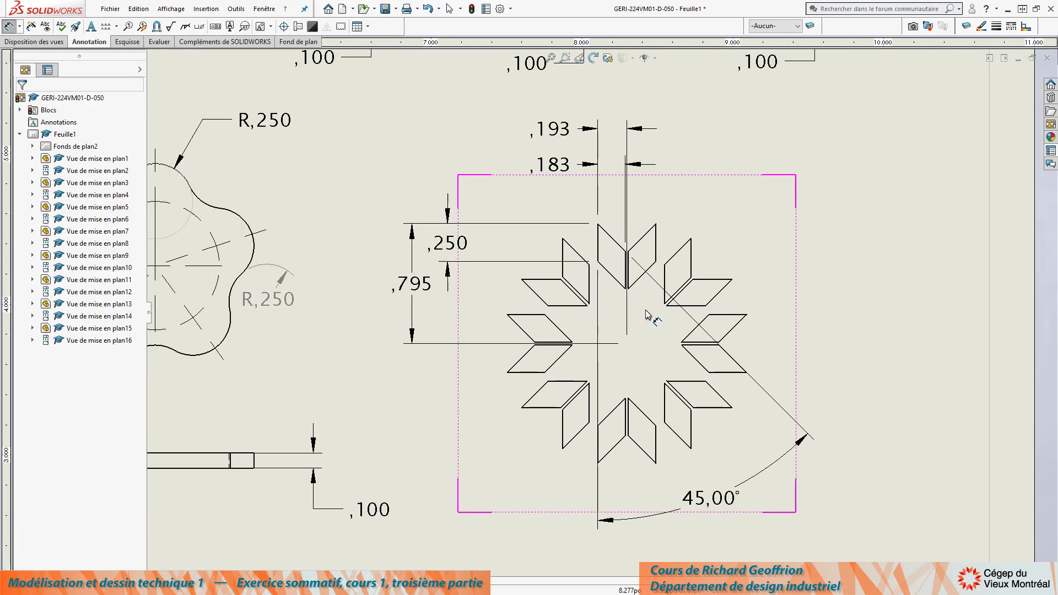
{"action": "scroll", "coordinate": [640, 375], "scroll_direction": "down", "scroll_amount": 1}
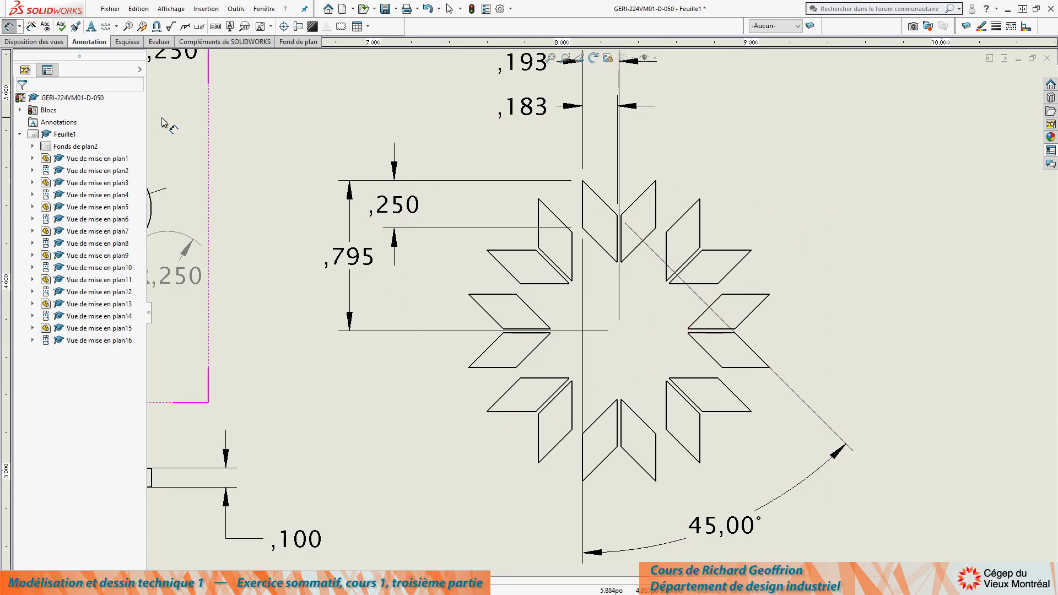
{"action": "left_click", "coordinate": [711, 330]}
{"action": "key", "text": "Escape"}
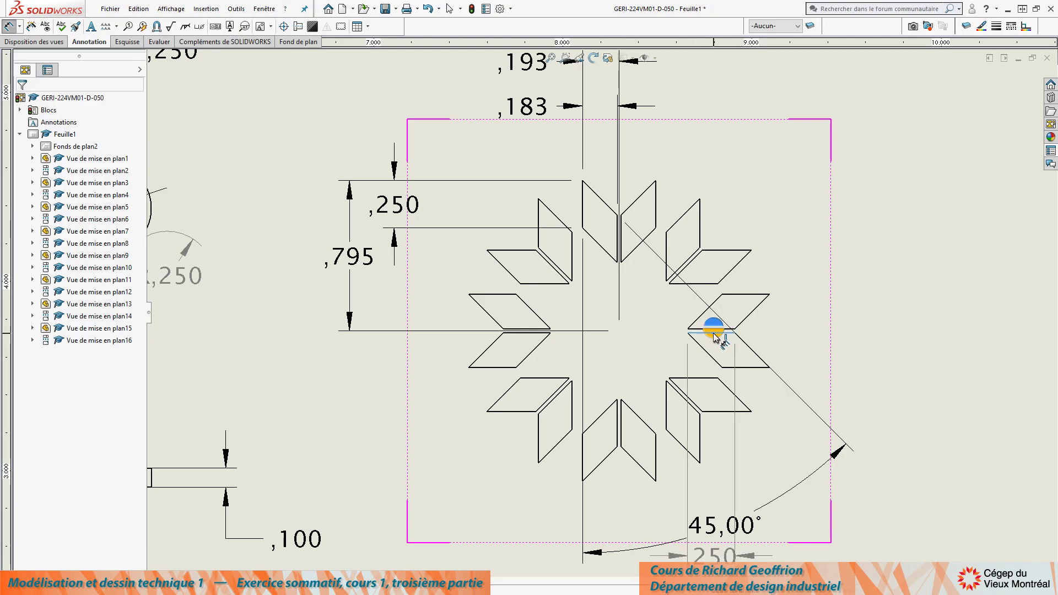
{"action": "left_click", "coordinate": [711, 330]}
{"action": "key", "text": "Escape"}
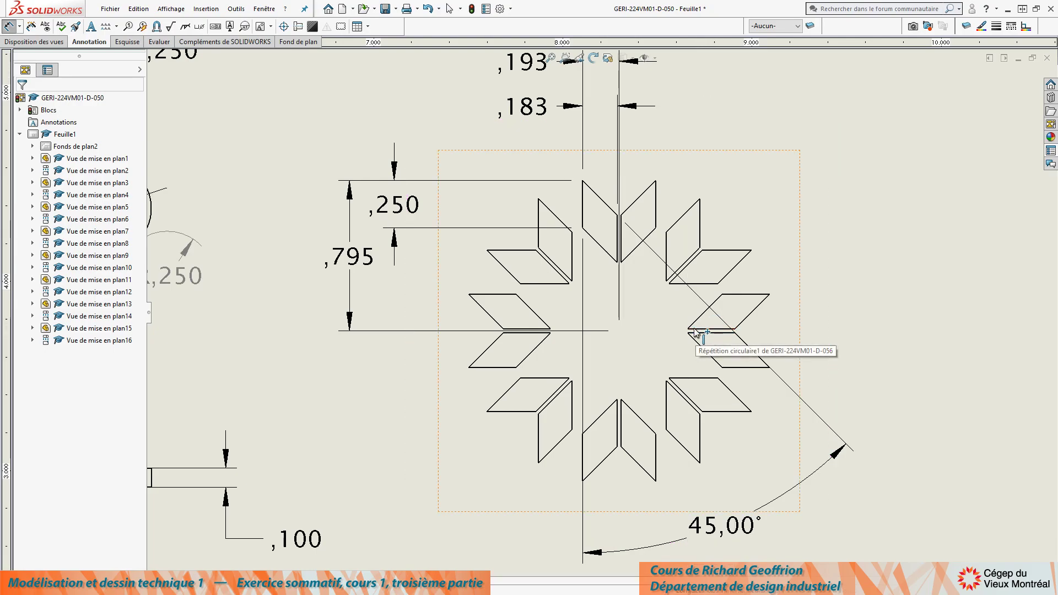
{"action": "key", "text": "Escape"}
Step: Insert a centreline between the facing parallel edges of the rhombus star's rightmost pair, with automatic insertion by view enabled
{"action": "scroll", "coordinate": [710, 329], "scroll_direction": "down", "scroll_amount": 5}
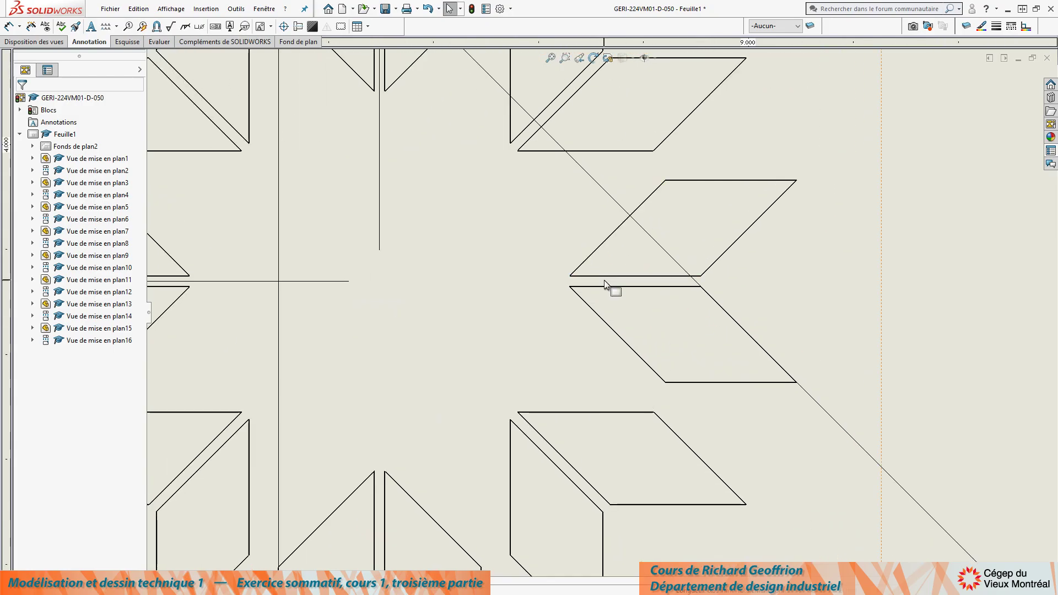
{"action": "left_click", "coordinate": [603, 279]}
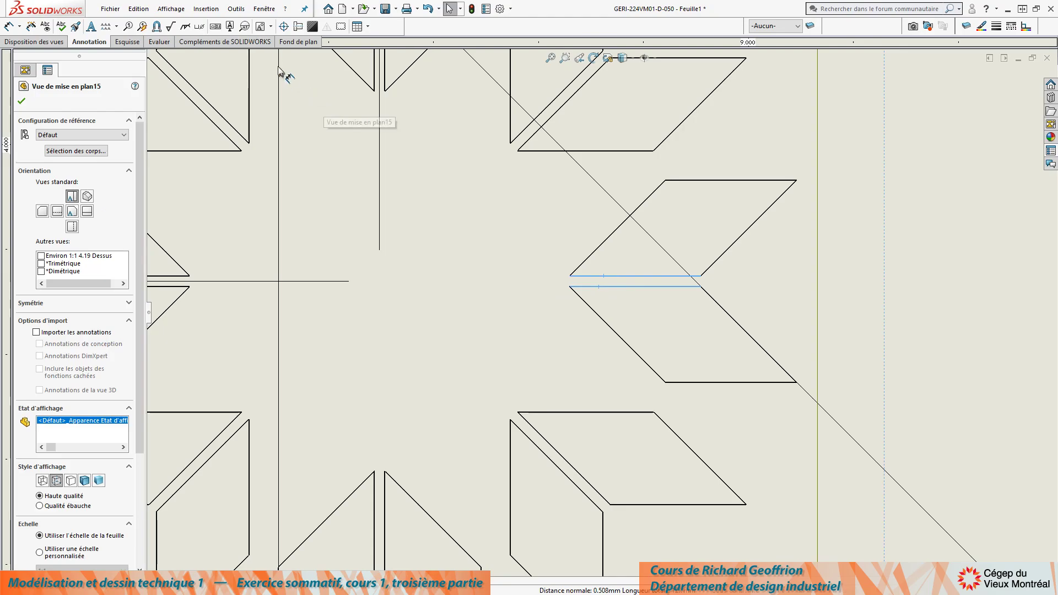
{"action": "left_click", "coordinate": [299, 27]}
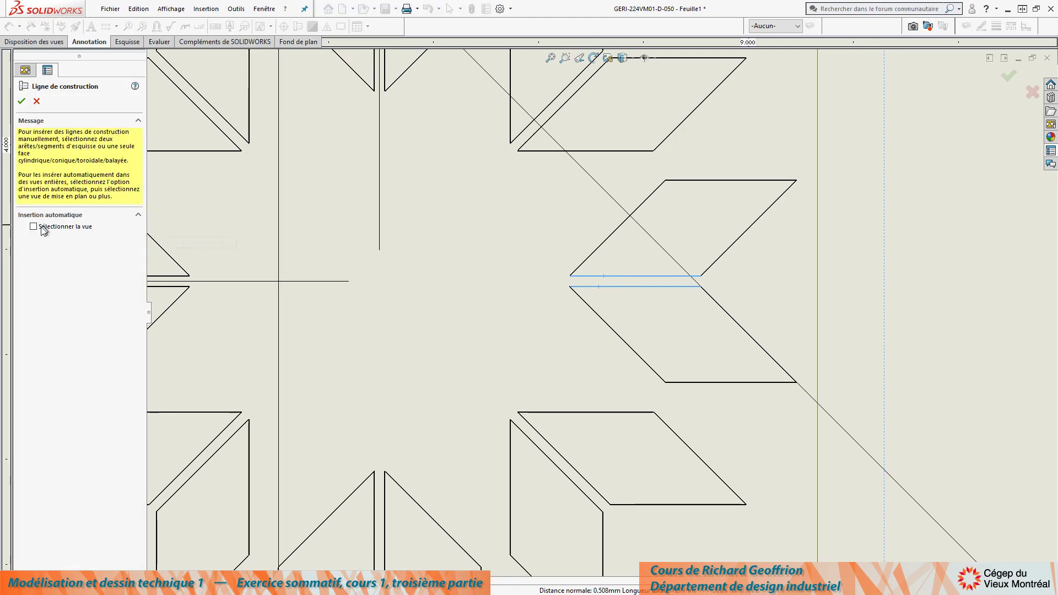
{"action": "left_click", "coordinate": [33, 226]}
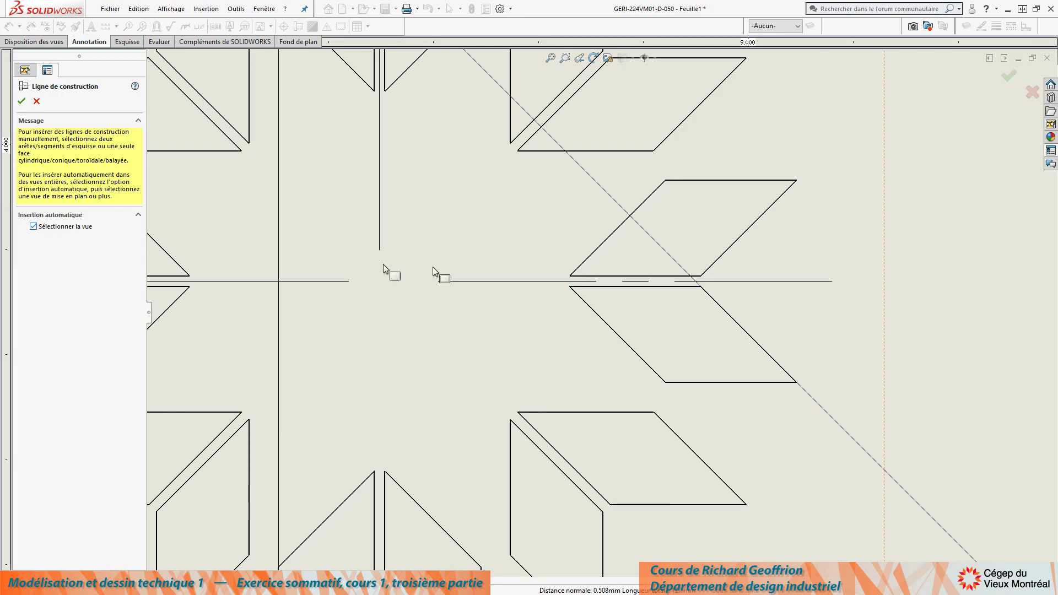
{"action": "left_click", "coordinate": [23, 103]}
Step: Inspect the new centreline in the rhombus star view and review the layout of the whole sheet
{"action": "scroll", "coordinate": [465, 224], "scroll_direction": "up", "scroll_amount": 4}
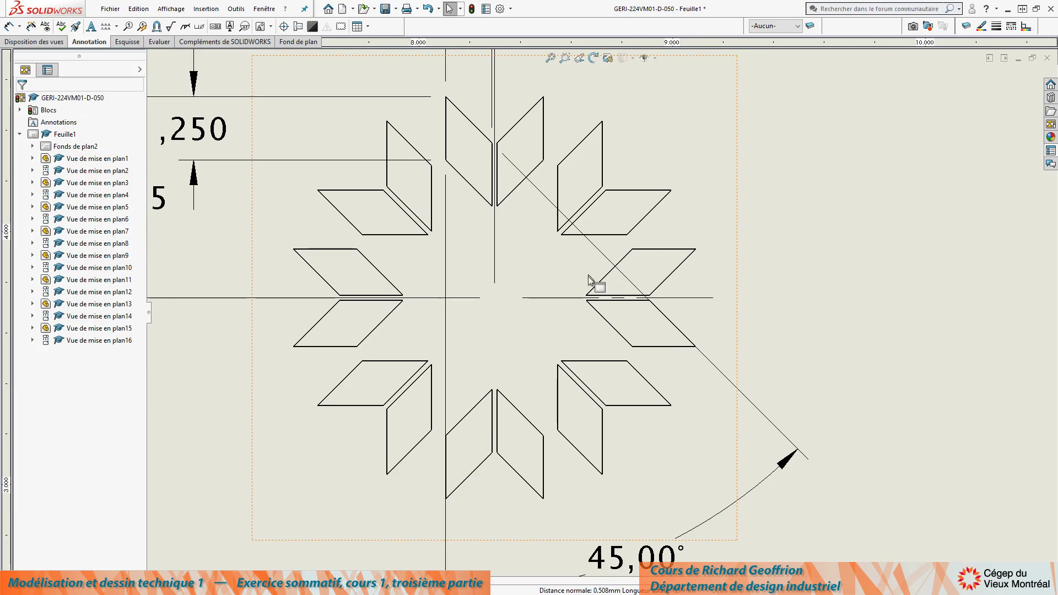
{"action": "scroll", "coordinate": [552, 309], "scroll_direction": "down", "scroll_amount": 2}
{"action": "left_click", "coordinate": [545, 298]}
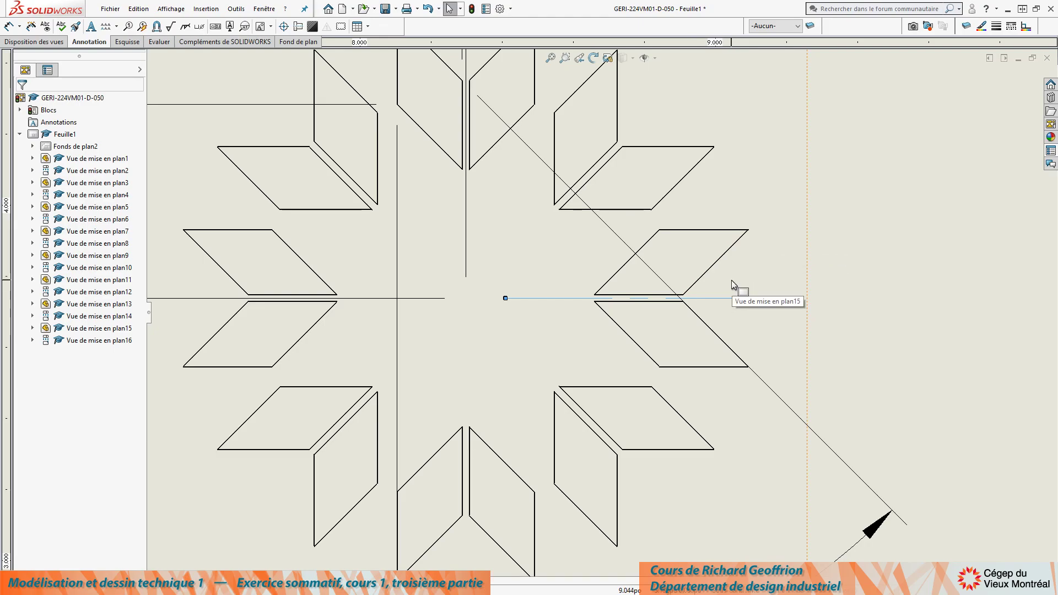
{"action": "scroll", "coordinate": [700, 287], "scroll_direction": "up", "scroll_amount": 10}
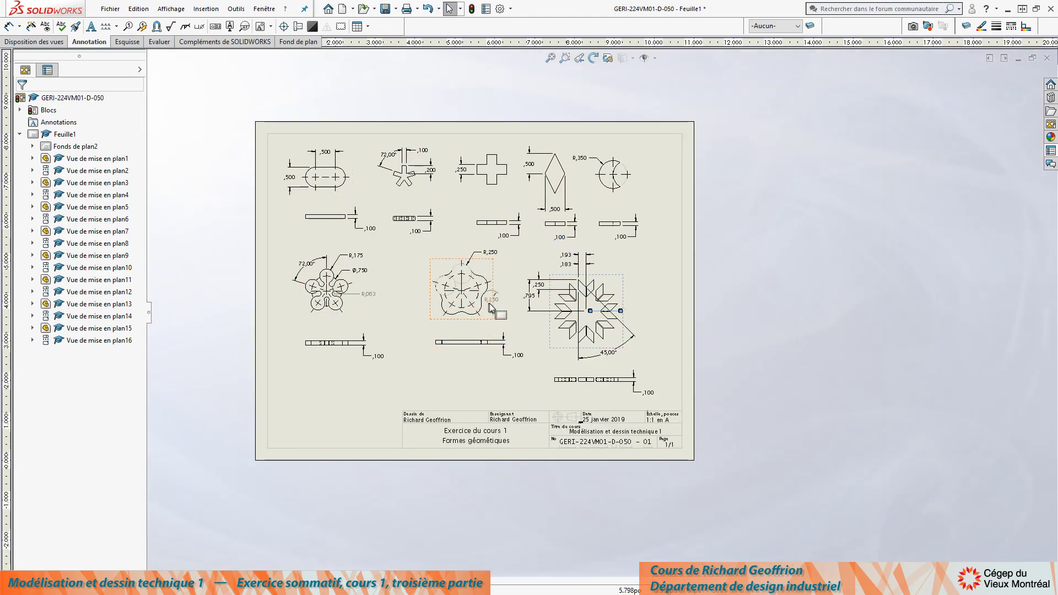
{"action": "scroll", "coordinate": [485, 306], "scroll_direction": "down", "scroll_amount": 3}
{"action": "key", "text": "f"}
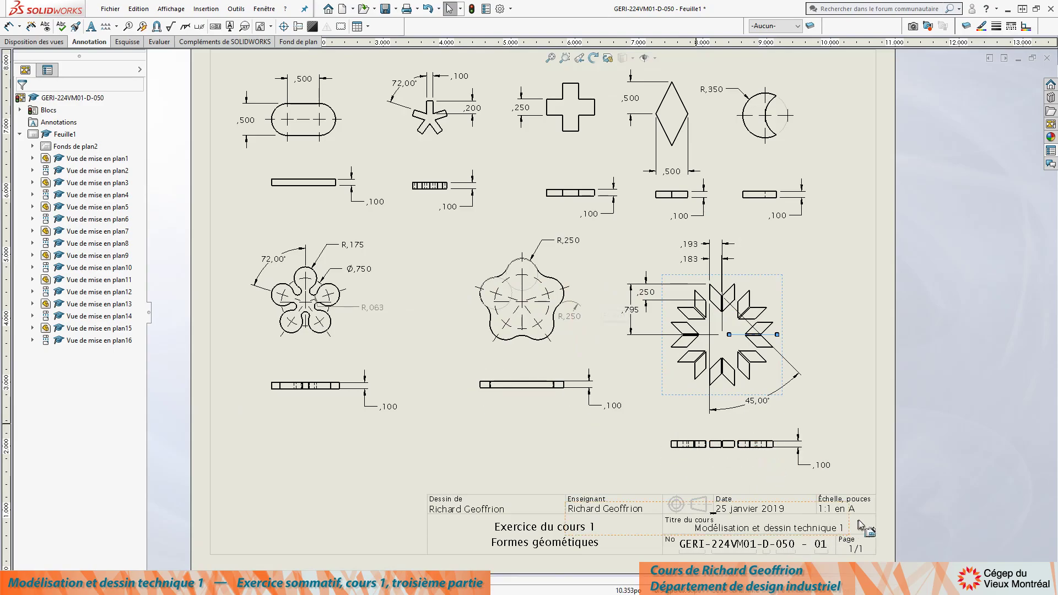
{"action": "key", "text": "z"}
{"action": "scroll", "coordinate": [443, 348], "scroll_direction": "down", "scroll_amount": 3}
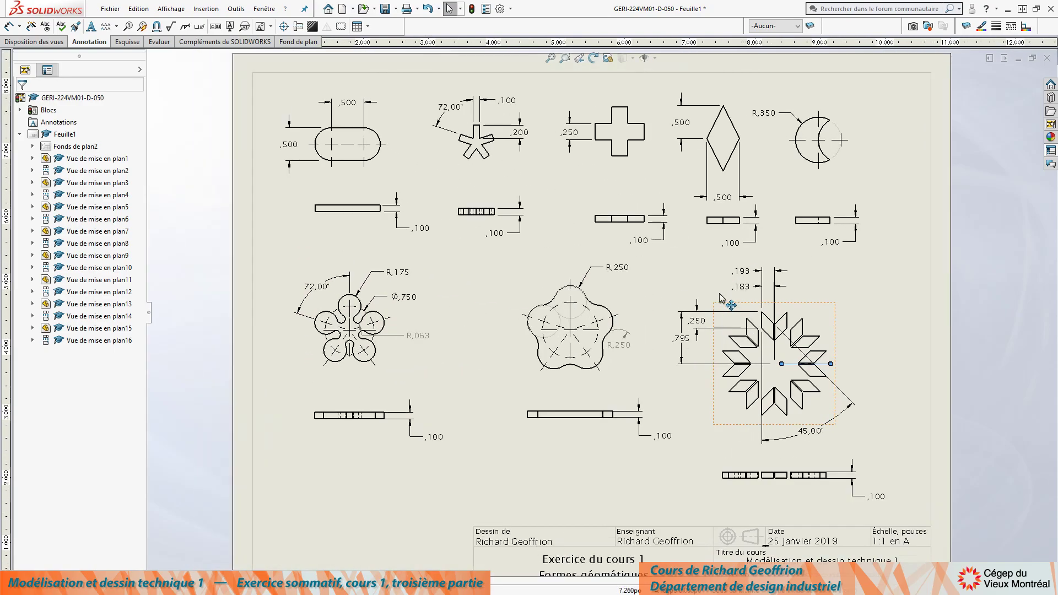